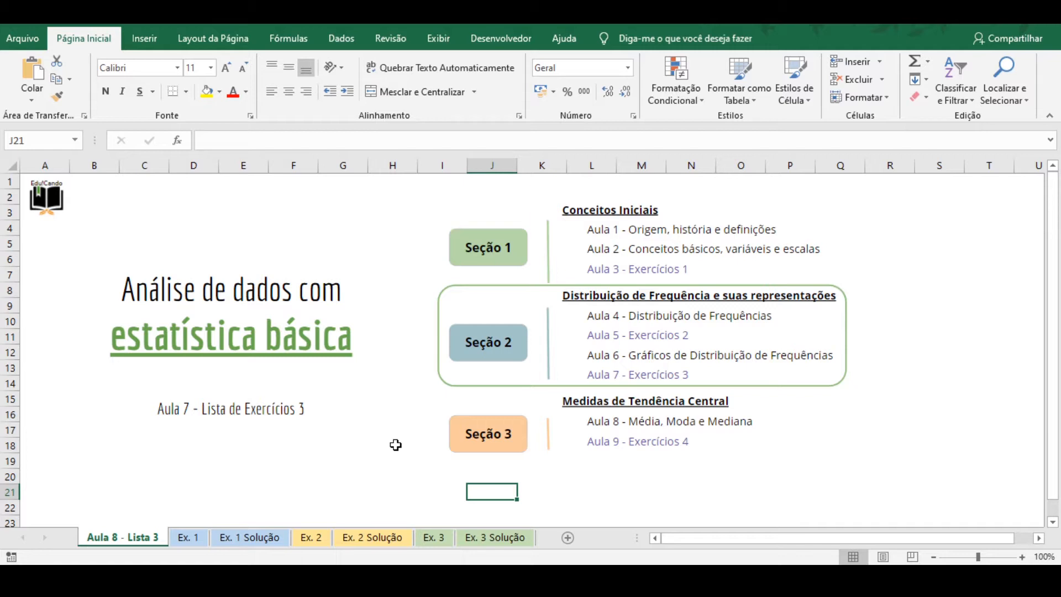
Open the Ex. 1 sheet and turn off bold for the text following "R:" in cell A16.
left_click(188, 537)
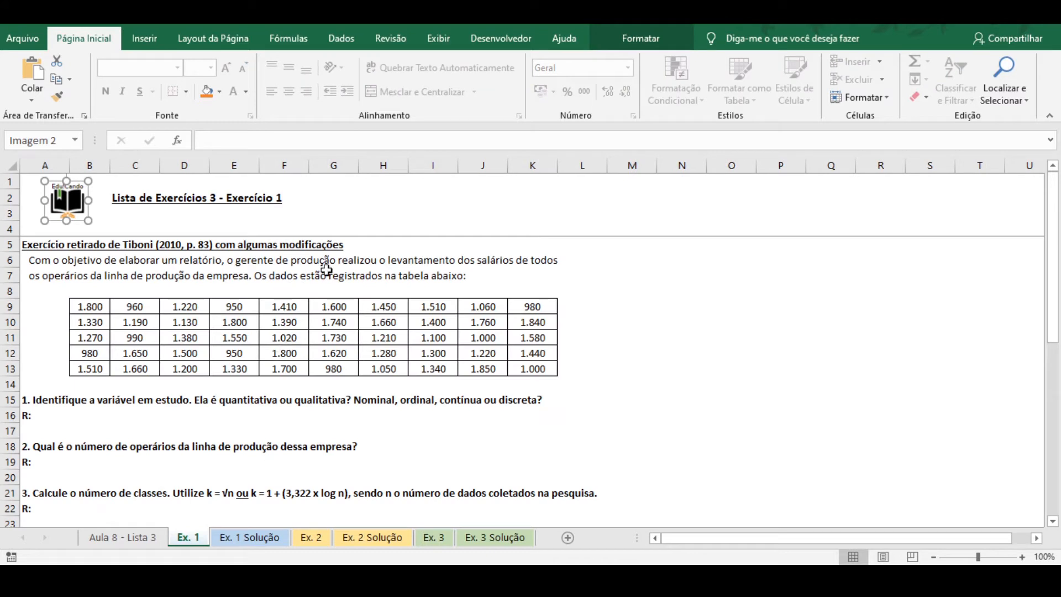
left_click(388, 215)
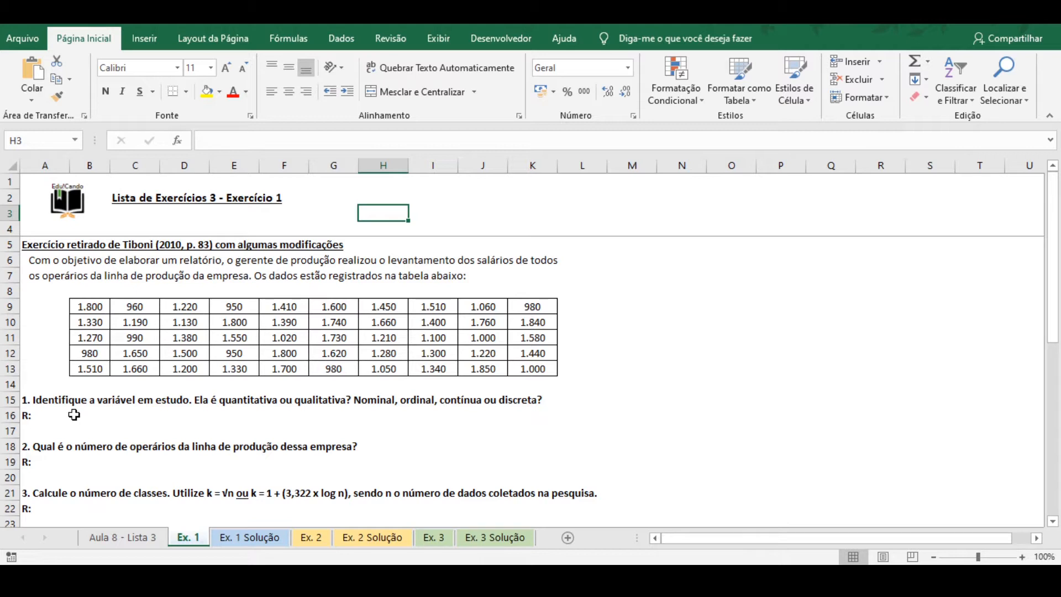
left_click(53, 415)
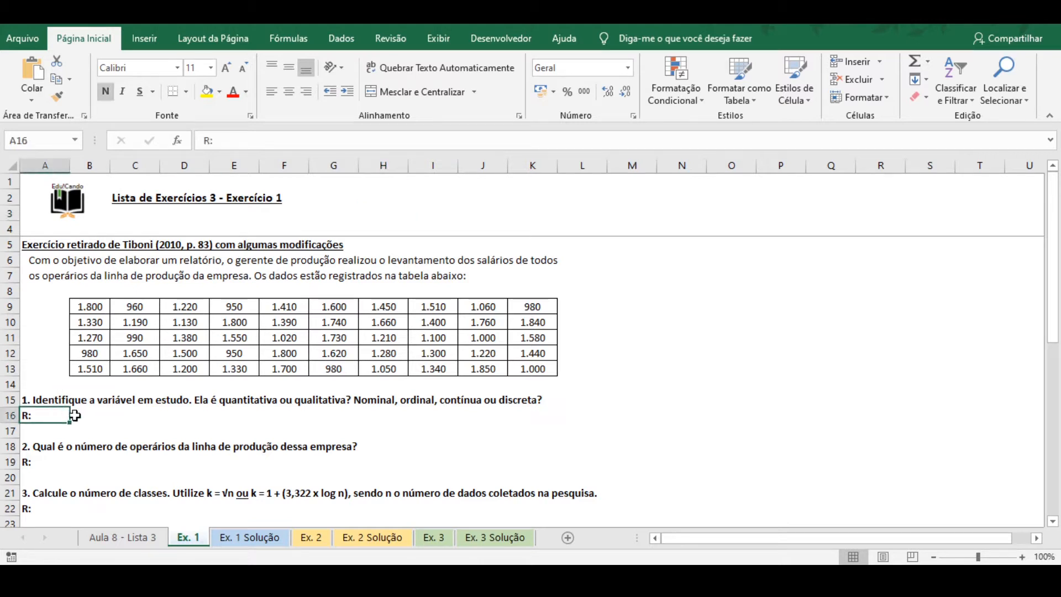
left_click(258, 140)
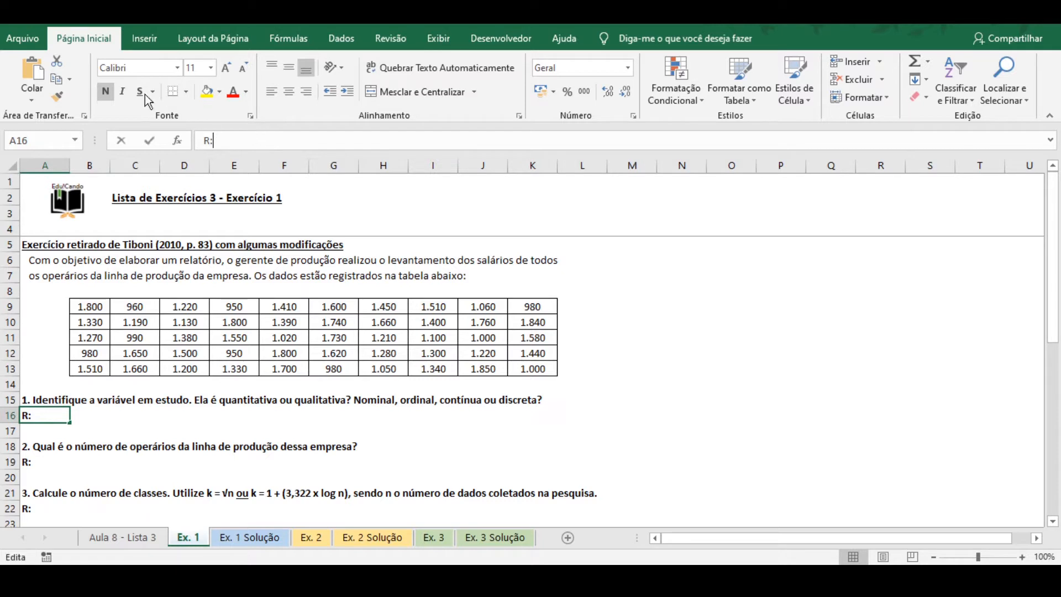
left_click(105, 88)
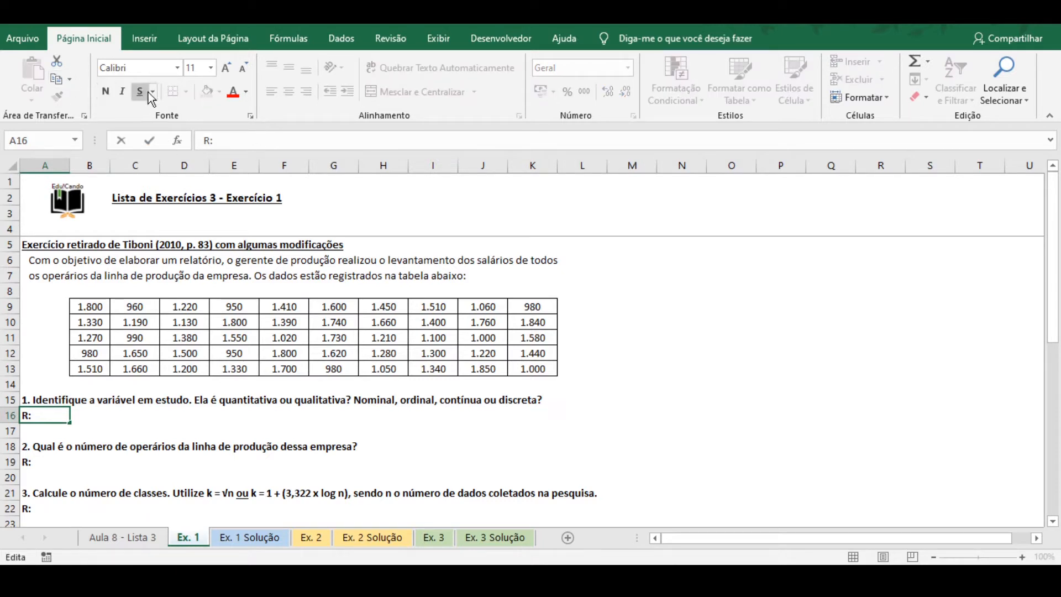
Continue the answer in A16 after "R:" with the text: A variável em estudo é "Salário".
type("A varia")
key("BackSpace")
type("ável em estudo ")
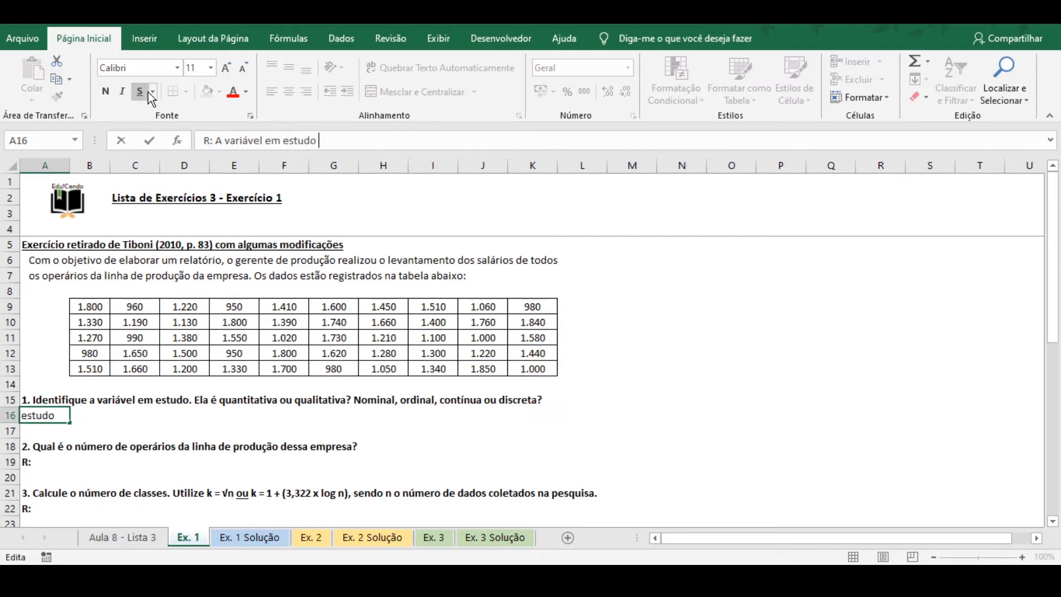
type("é 'salá")
key("BackSpace")
key("BackSpace")
key("BackSpace")
key("BackSpace")
key("BackSpace")
key("BackSpace")
type("\"Salário\"")
key("BackSpace")
type("\"")
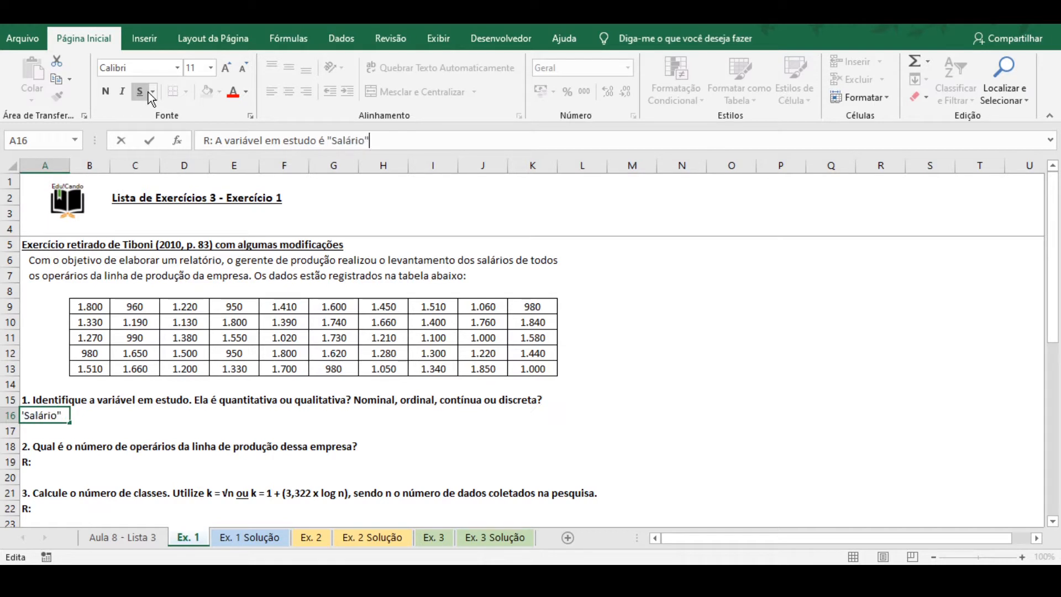
Complete the answer in A16 with ". Se trata de uma variável quantitativa discreta.".
type(". Se trata de uma ")
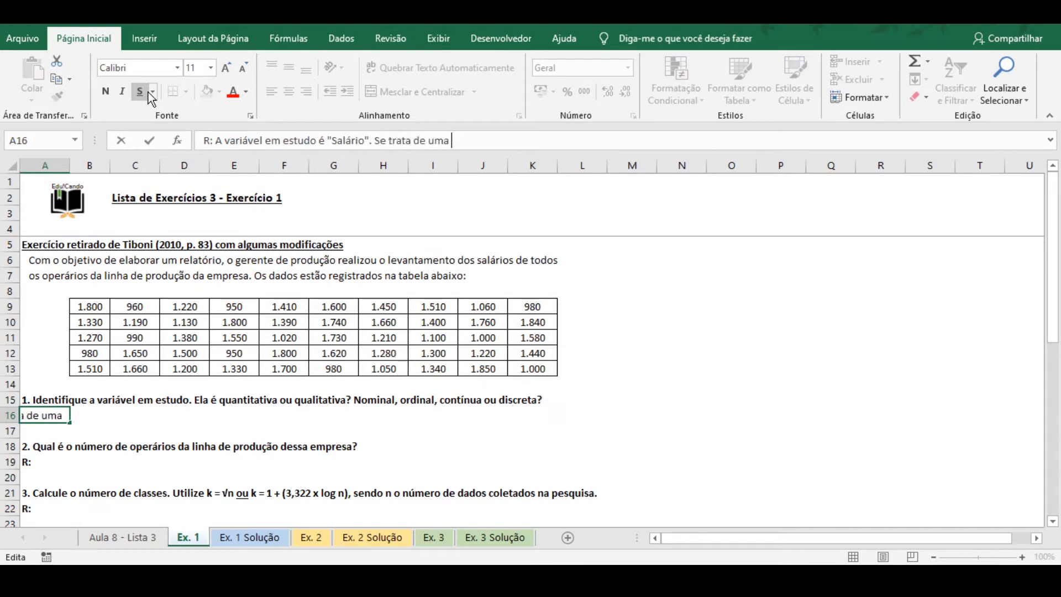
type("variável quantitativa ")
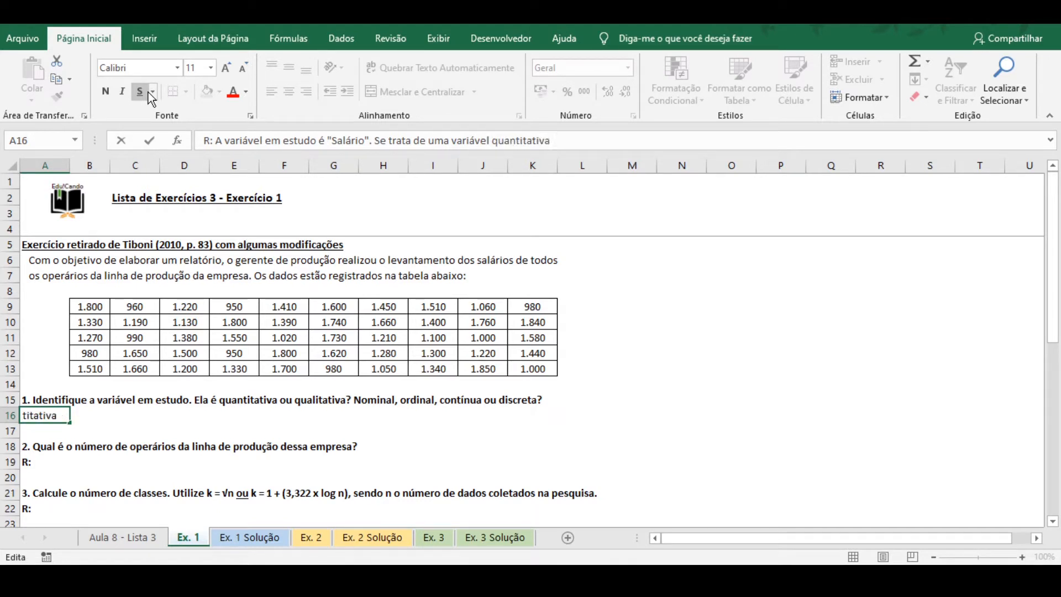
type("discreta")
type(".")
key("Return")
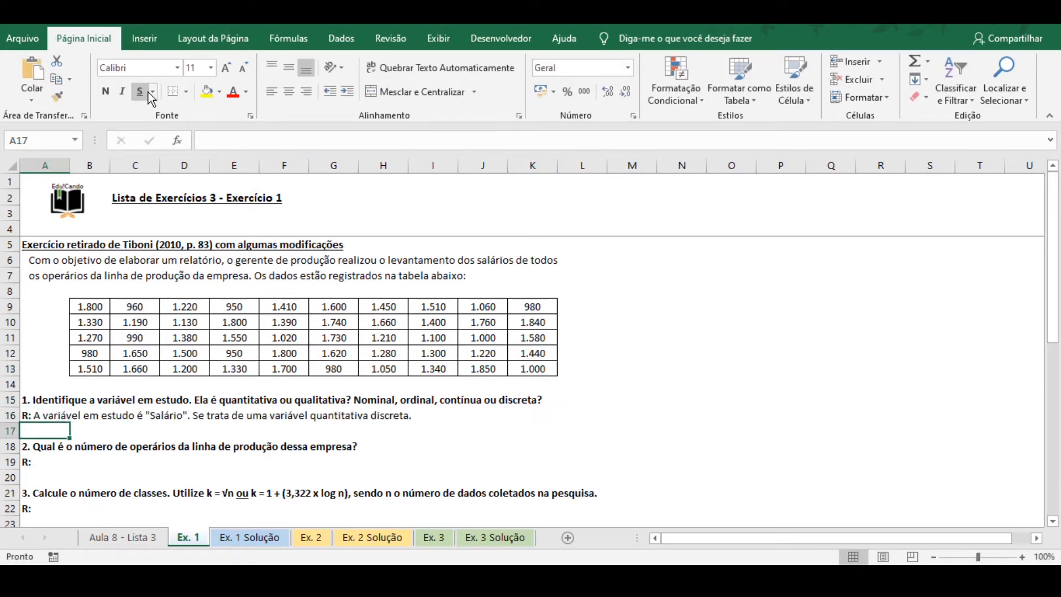
Count the salary entries in B19 with CONT.VALORES over the range B9:K13.
left_click(91, 311)
left_click(146, 306)
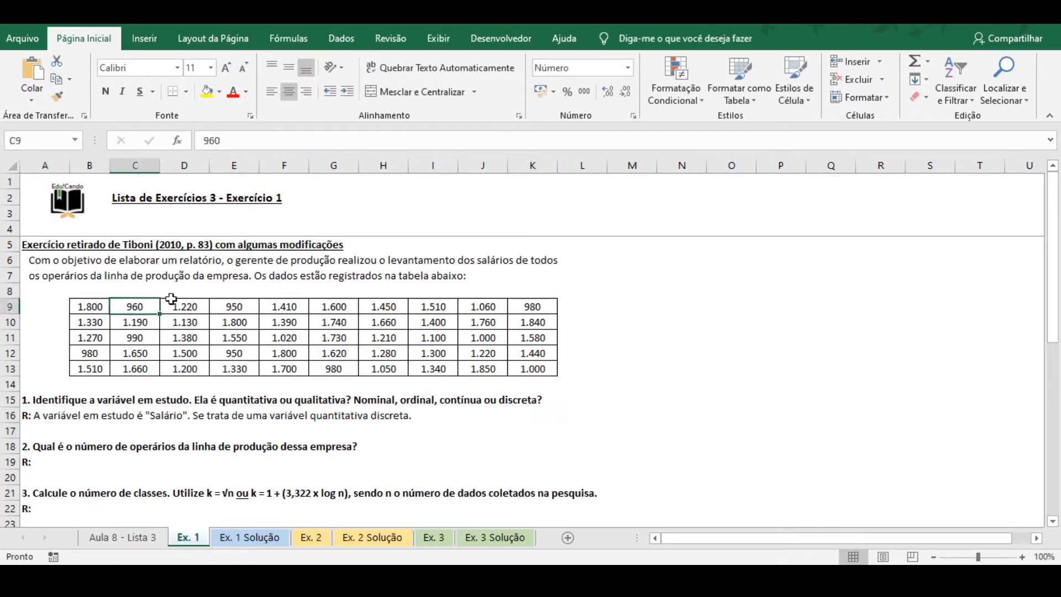
left_click(79, 461)
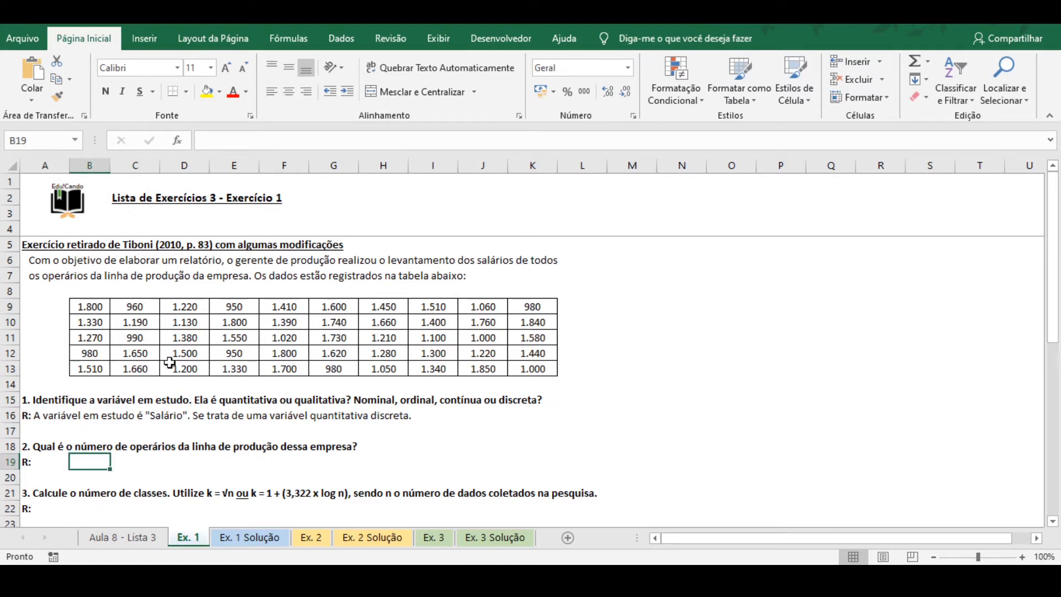
type("=cont.v")
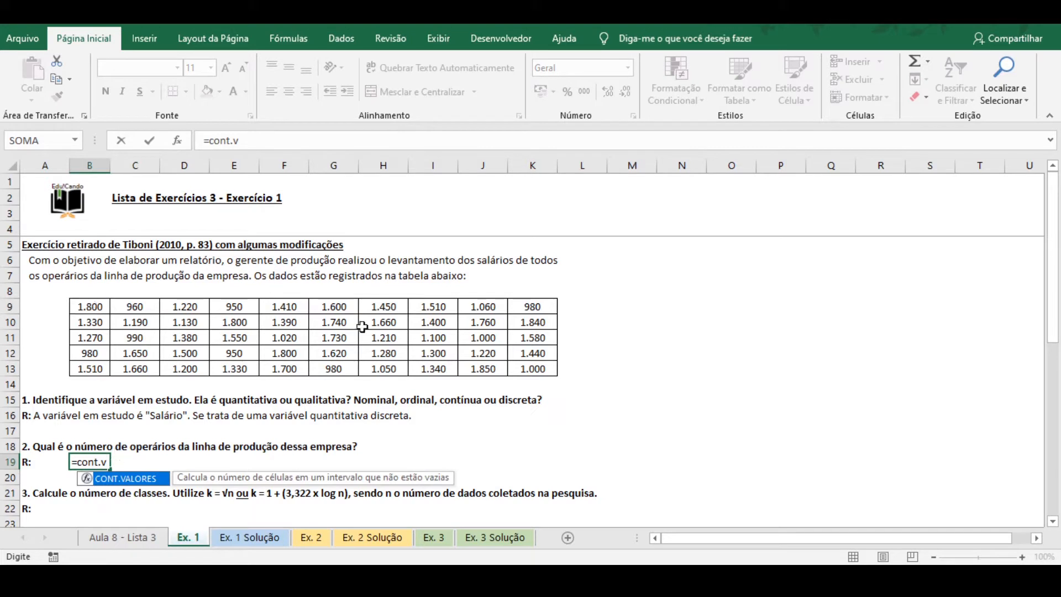
key("Tab")
left_click(88, 308)
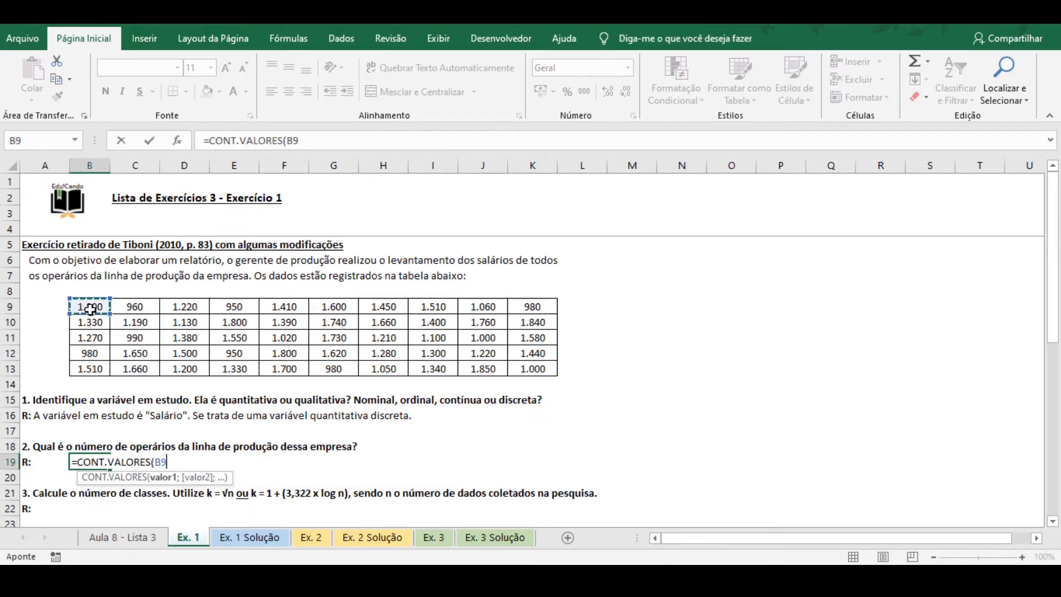
left_click_drag(89, 309, 540, 360)
key("Return")
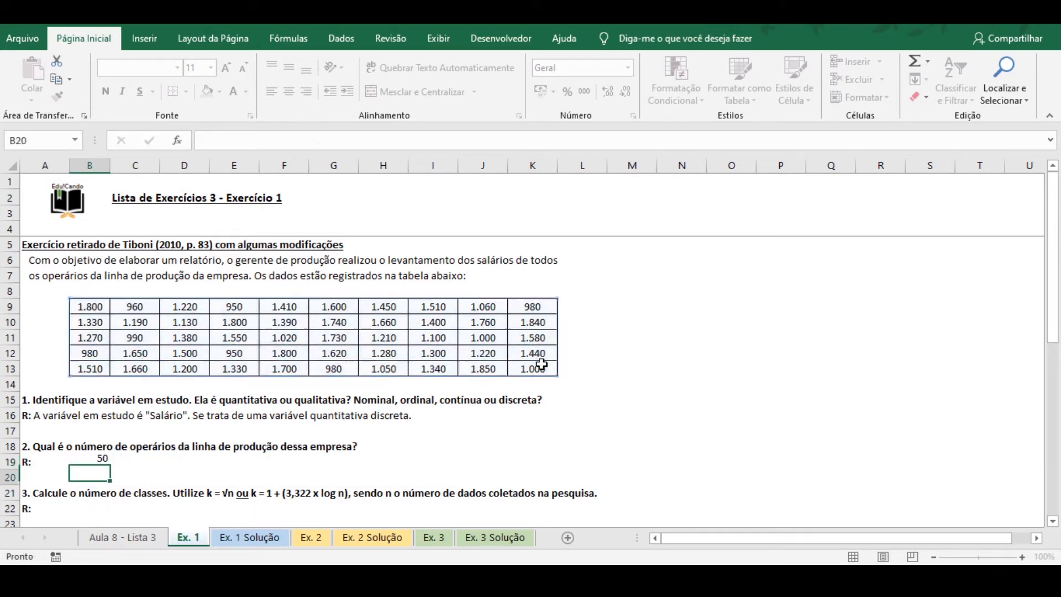
Enter the conclusion "Logo, há 50 operários na linha de produção dessa empresa." in C19.
key("Up")
key("Right")
type("Lo")
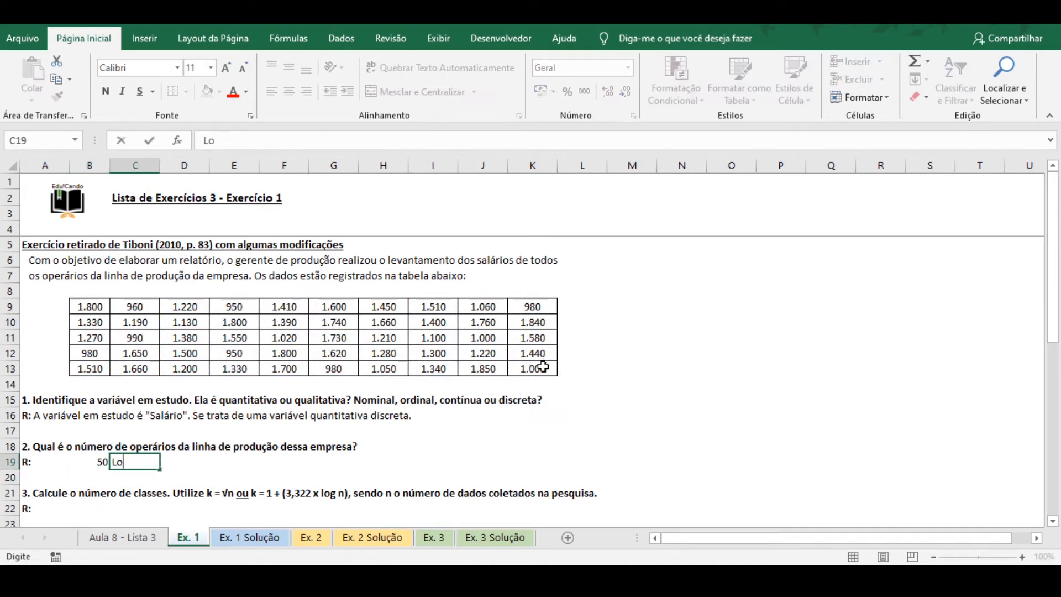
type("go, há 50 ")
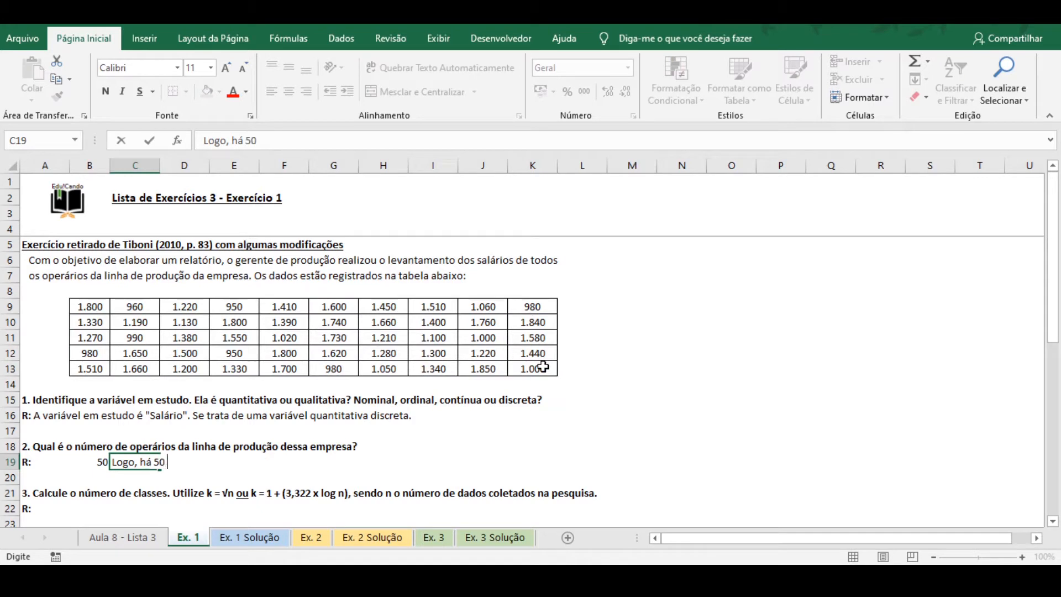
type("operários na lnha")
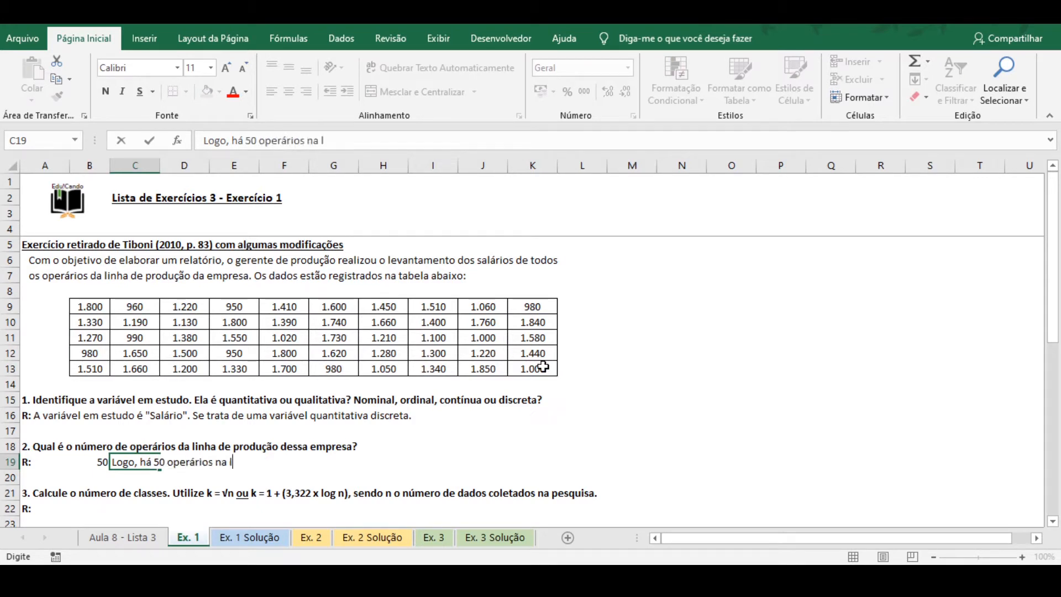
key("BackSpace")
key("BackSpace")
key("BackSpace")
type("inha de p")
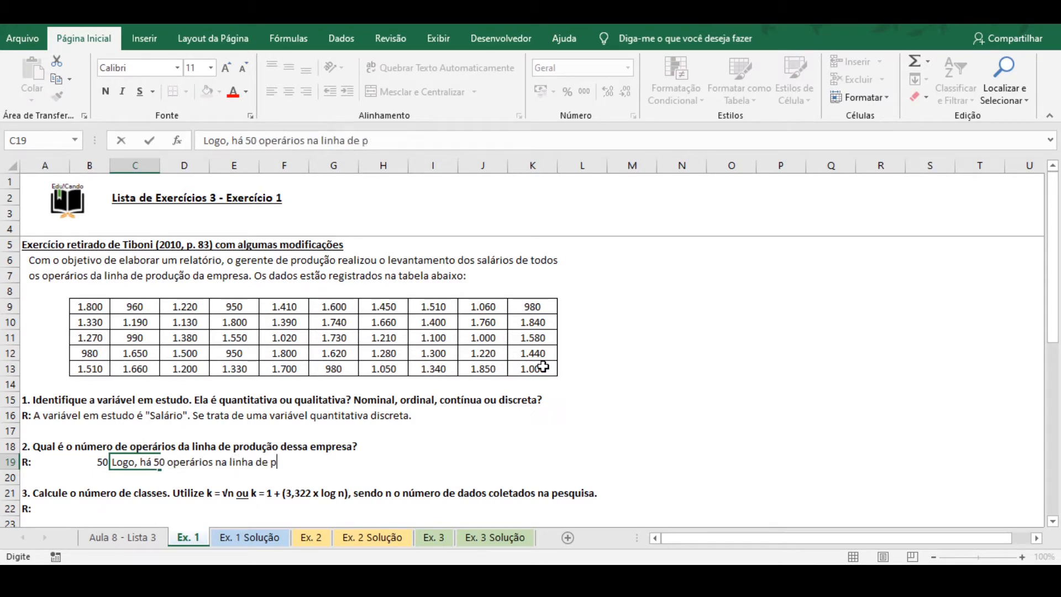
type("rodução dessa empresa.")
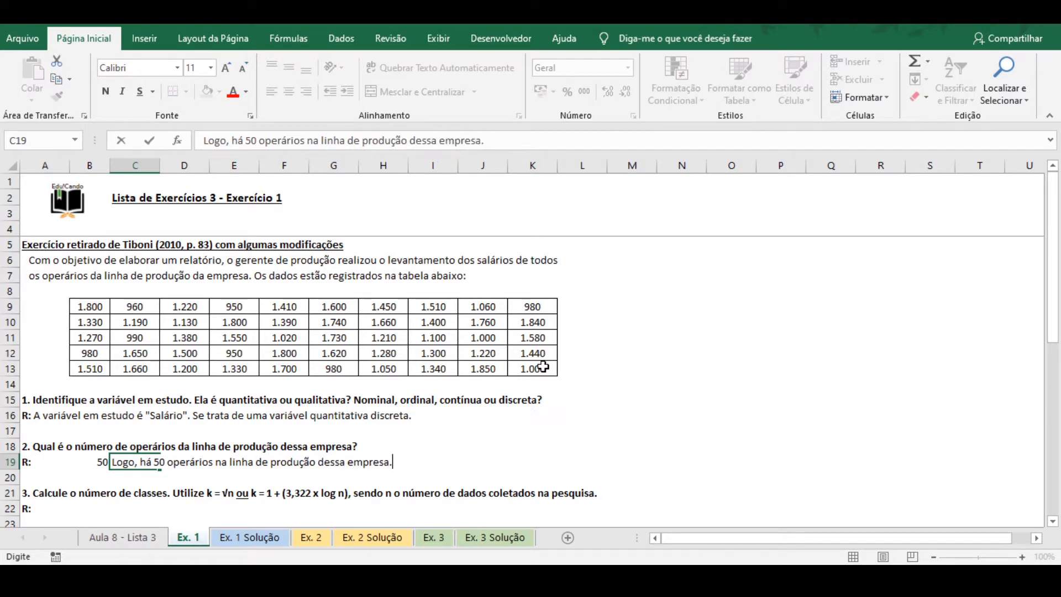
key("Return")
Insert a blank row at row 23, below the answer row of question 3.
scroll(553, 413, "down", 1)
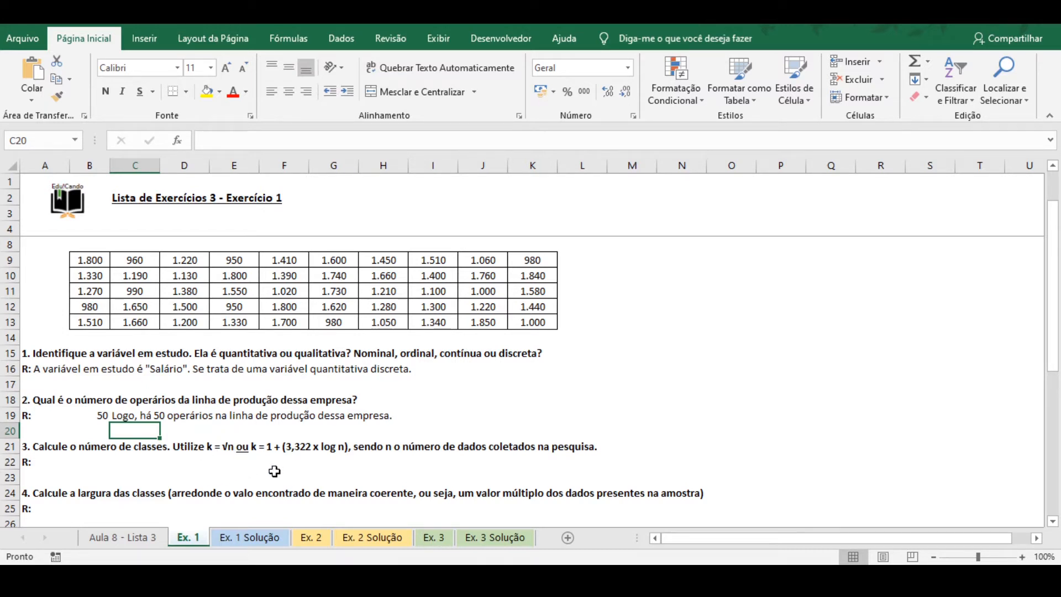
left_click(84, 461)
left_click(10, 477)
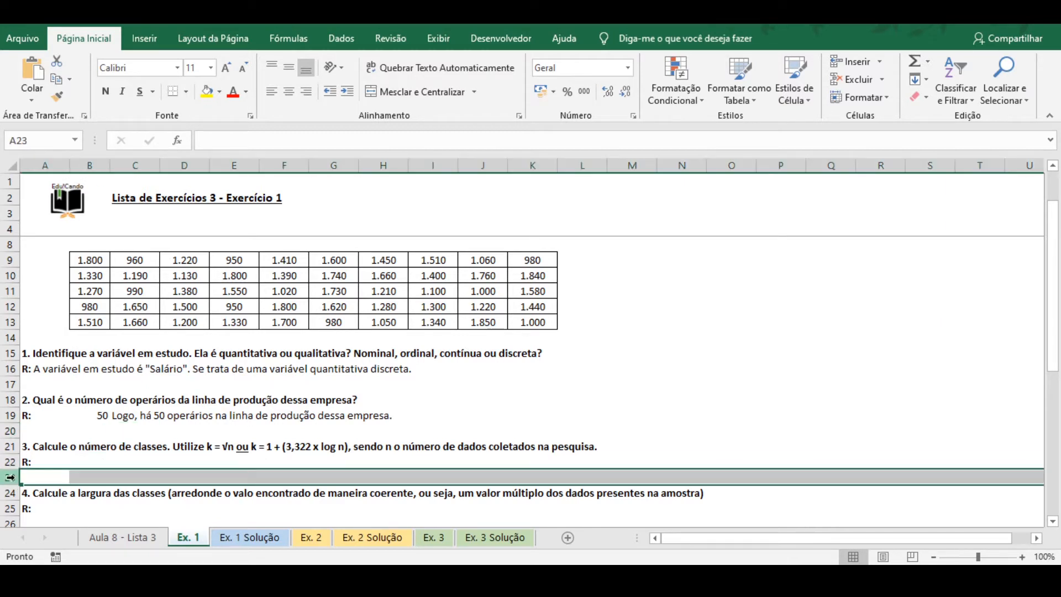
key("ctrl+plus")
Enter the label "Número de classes =" in cell B23.
left_click(92, 476)
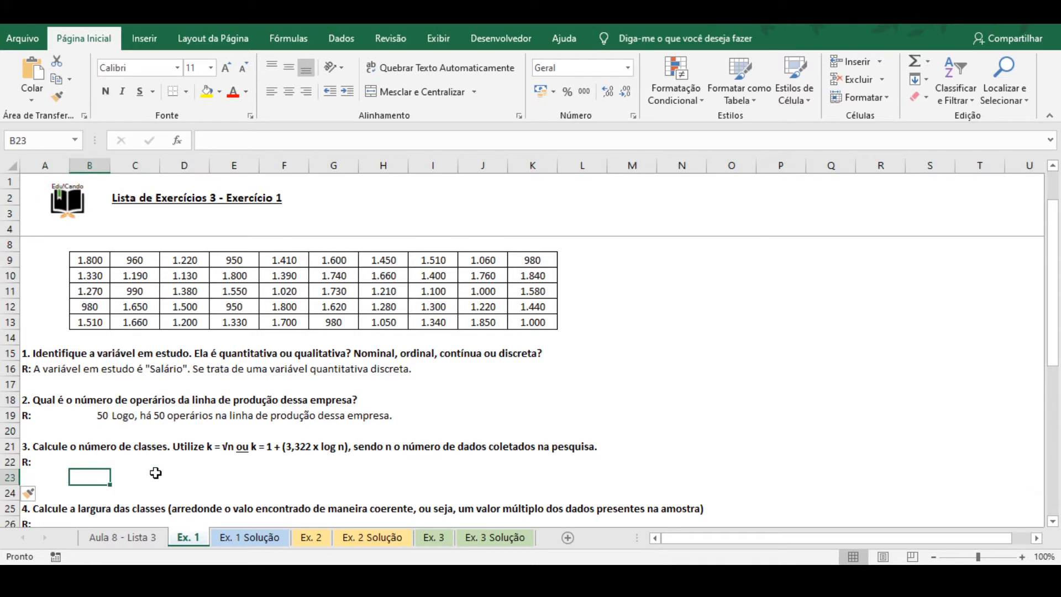
type("N")
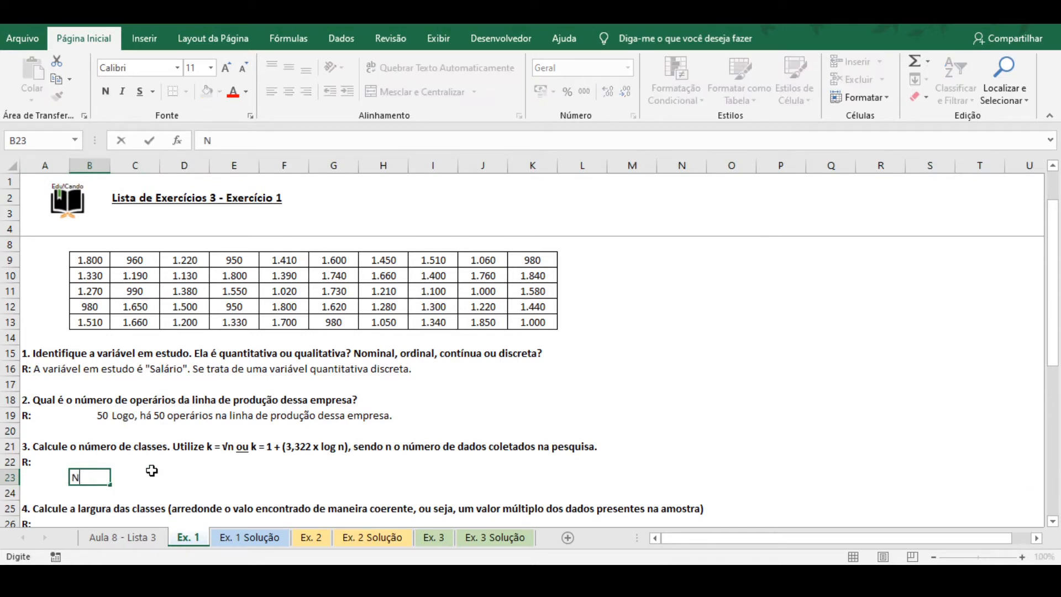
type("´nu")
key("BackSpace")
key("BackSpace")
type("úmero de classes =")
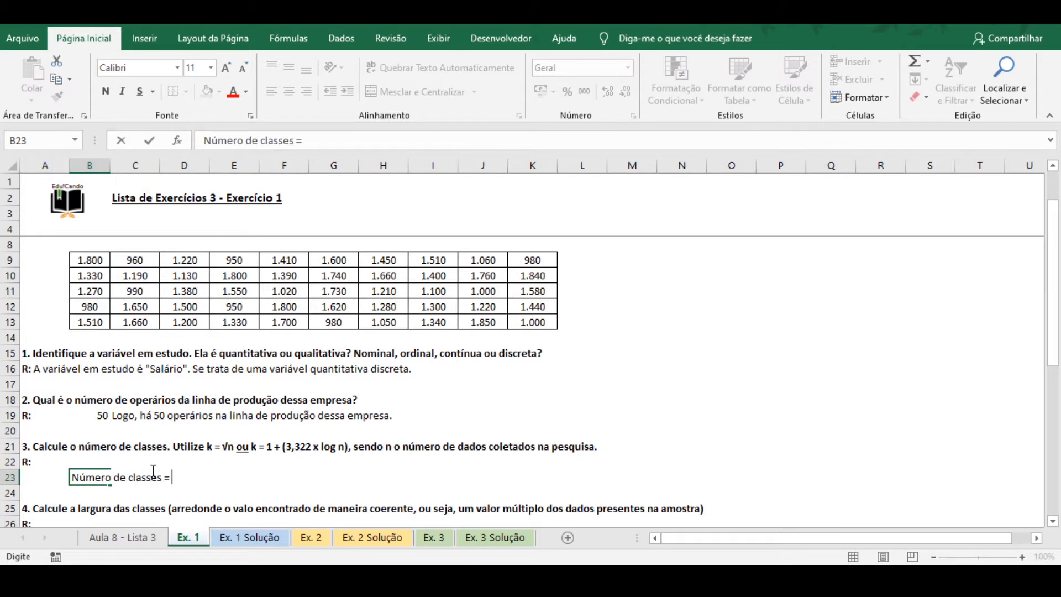
Calculate the number of classes in E23 with the formula =RAIZ(50).
key("Right")
key("Right")
key("Right")
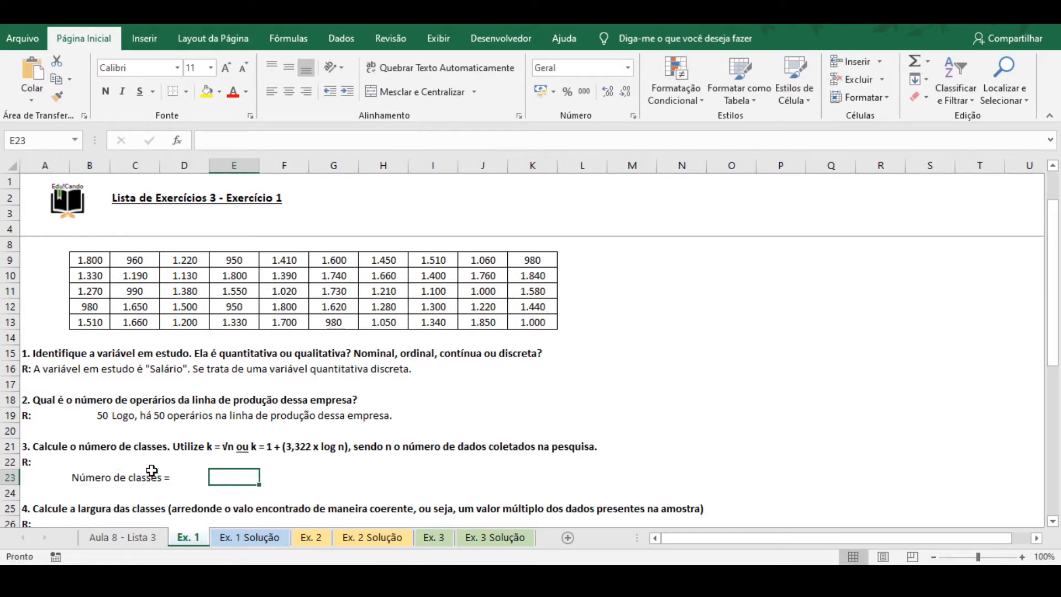
type("=raiz(50)")
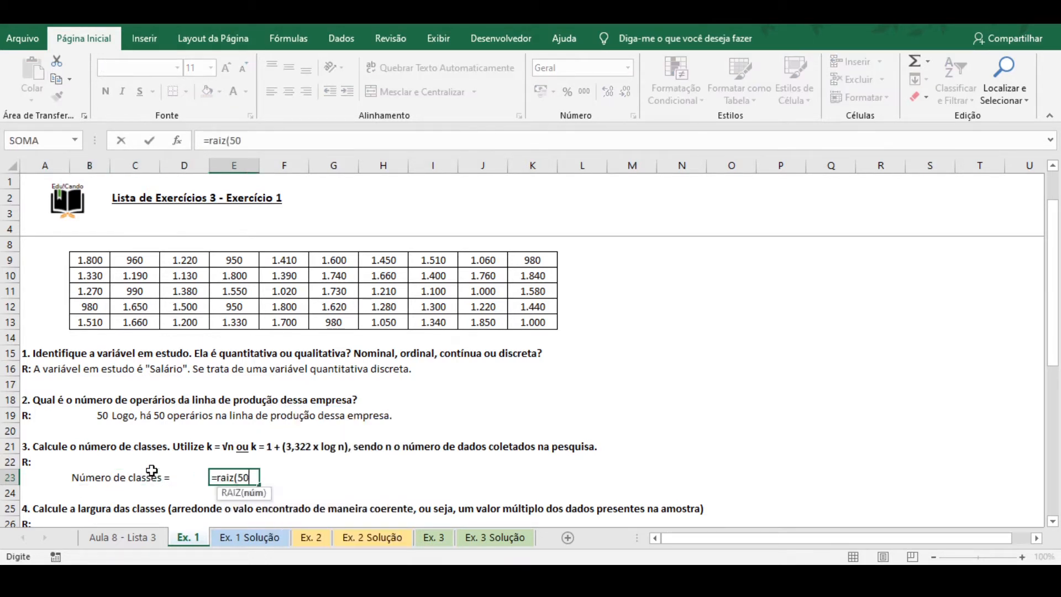
key("Return")
Enter a text arrow "->" in F23, beside the calculated number of classes.
key("Up")
key("Right")
key("Right")
key("Right")
key("Right")
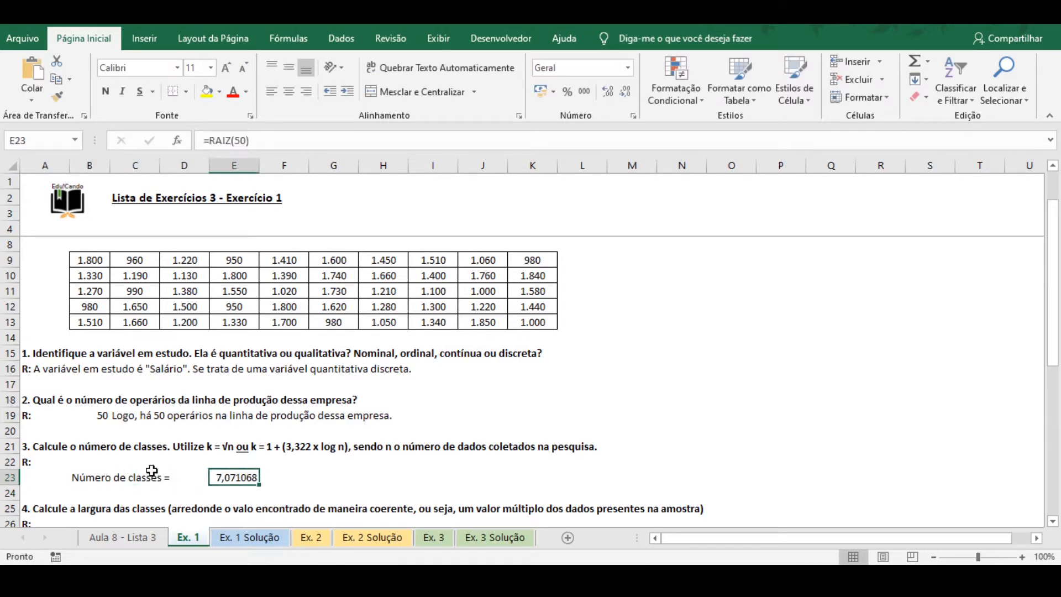
type("'->")
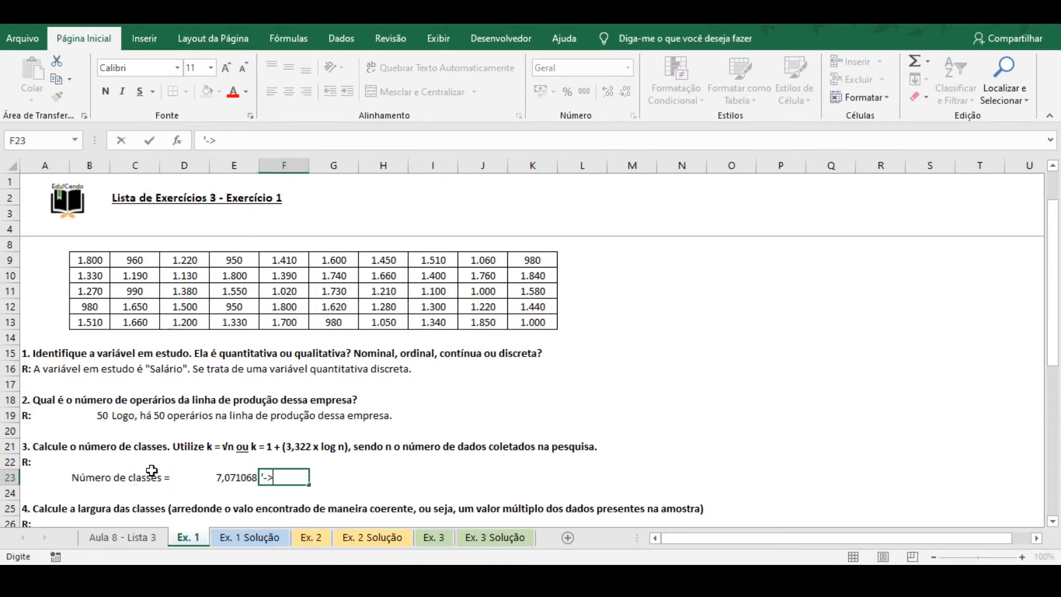
key("Return")
Enter the conclusion "Arredondando, valos utilizar 7 classes para analisar o conjunto de dados acima." in G23.
key("Up")
key("Right")
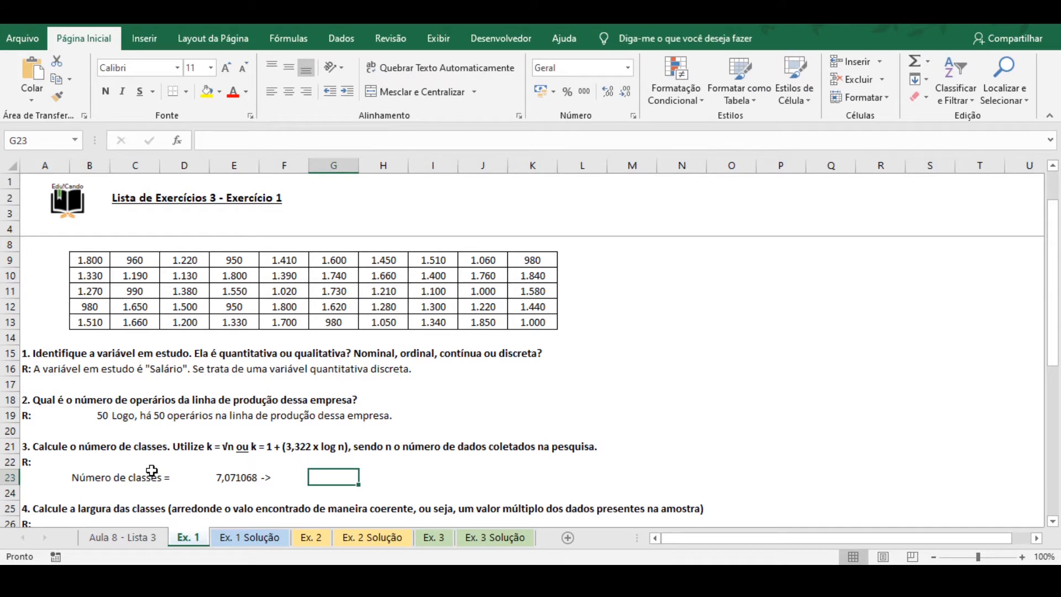
type("Arredondando")
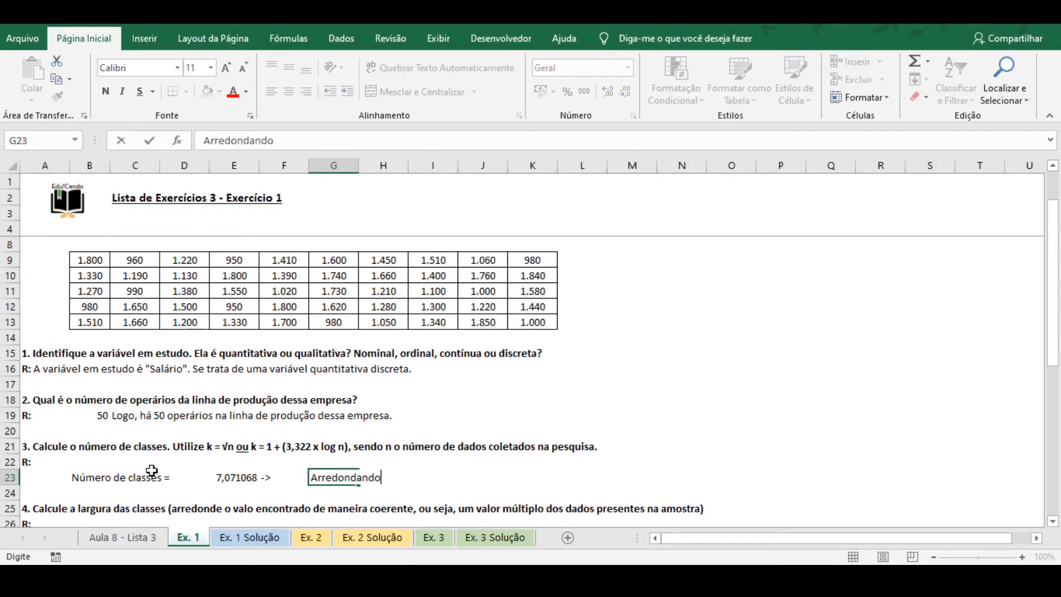
type(", valos utilizar 7 cla")
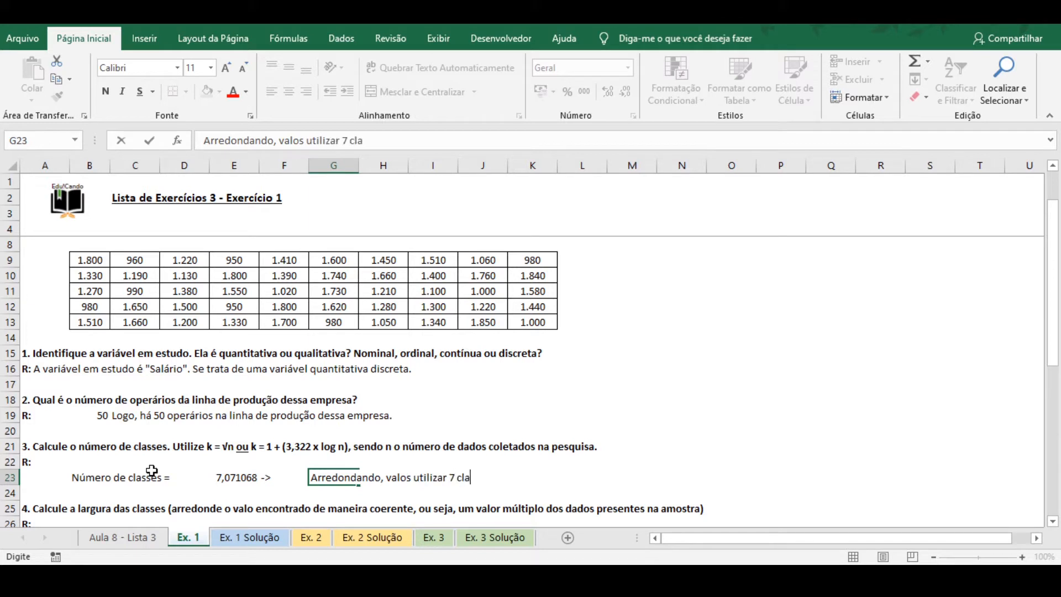
type("sses para a")
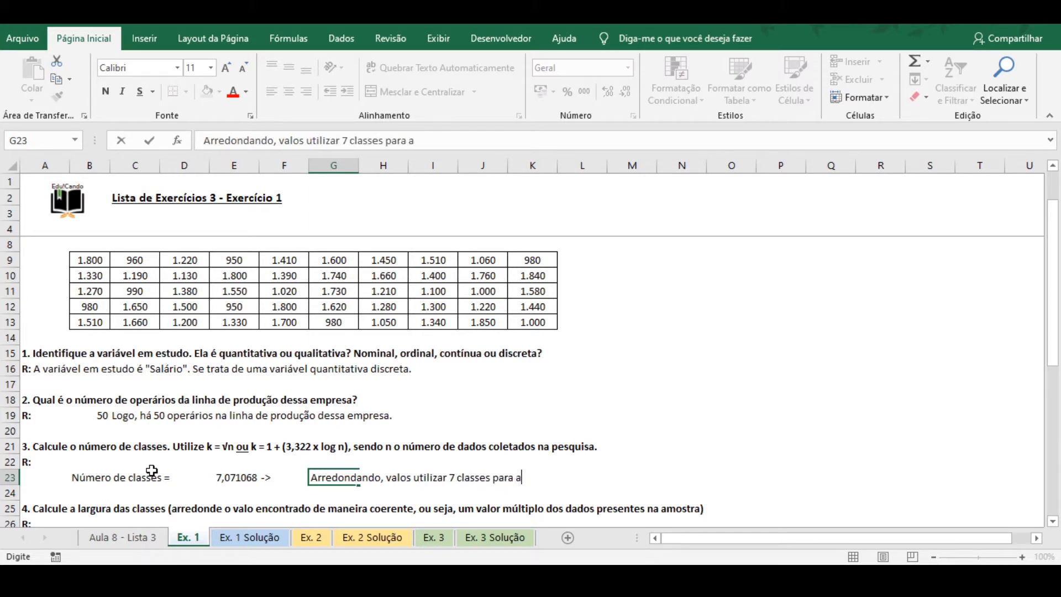
type("nalisar o conjunto de dado")
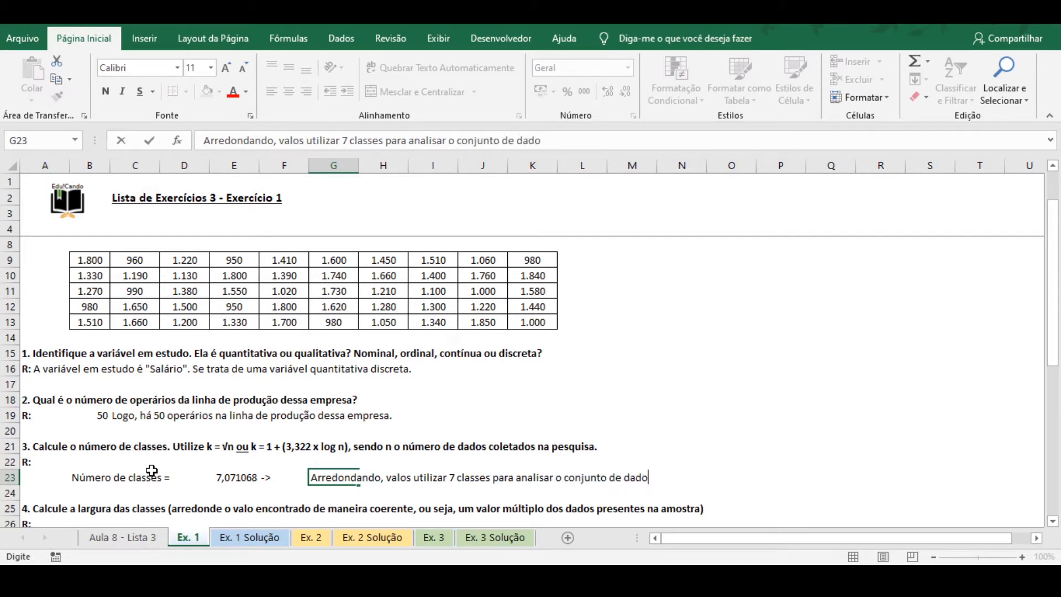
type("s acima.")
key("Return")
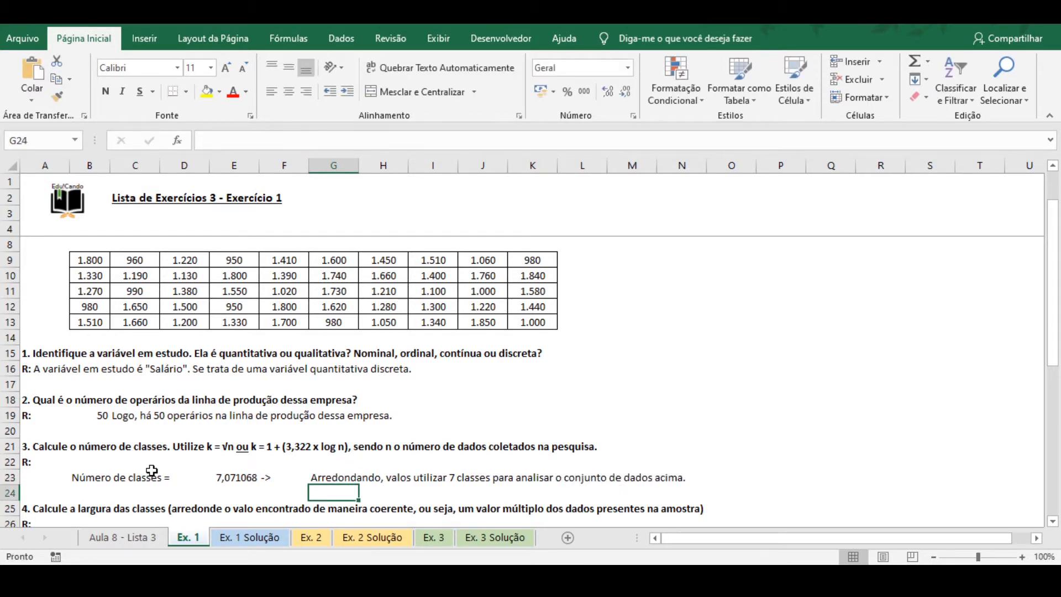
Underline the question 3 conclusion text in G23.
scroll(401, 337, "down", 2)
key("Up")
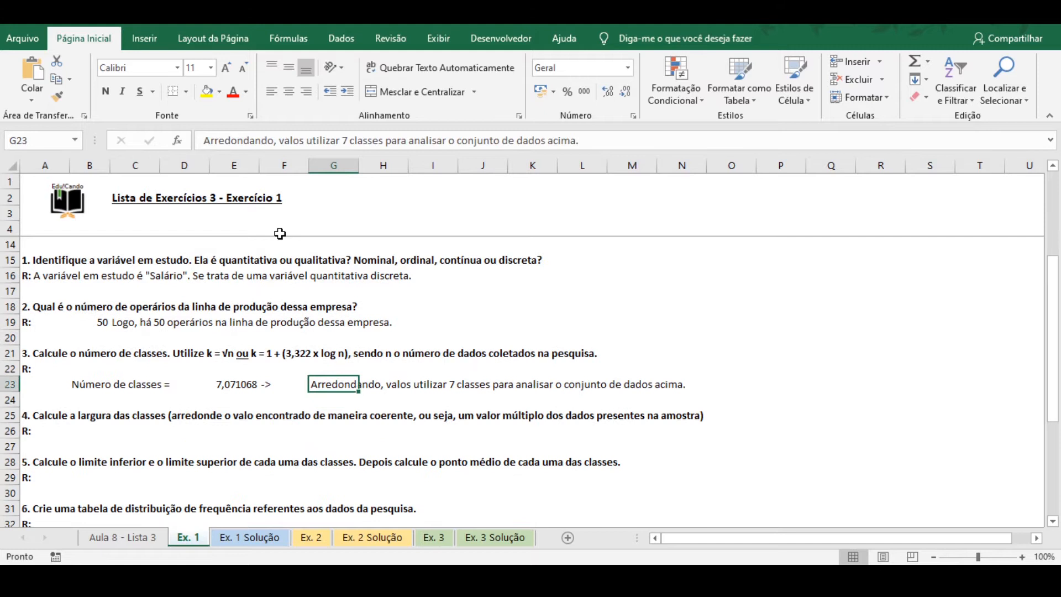
left_click(140, 92)
Insert two blank rows at row 27, below the answer line of question 4.
key("Up")
key("Up")
key("Up")
key("Up")
key("Up")
key("Up")
key("Up")
key("Up")
left_click(29, 444)
key("shift+space")
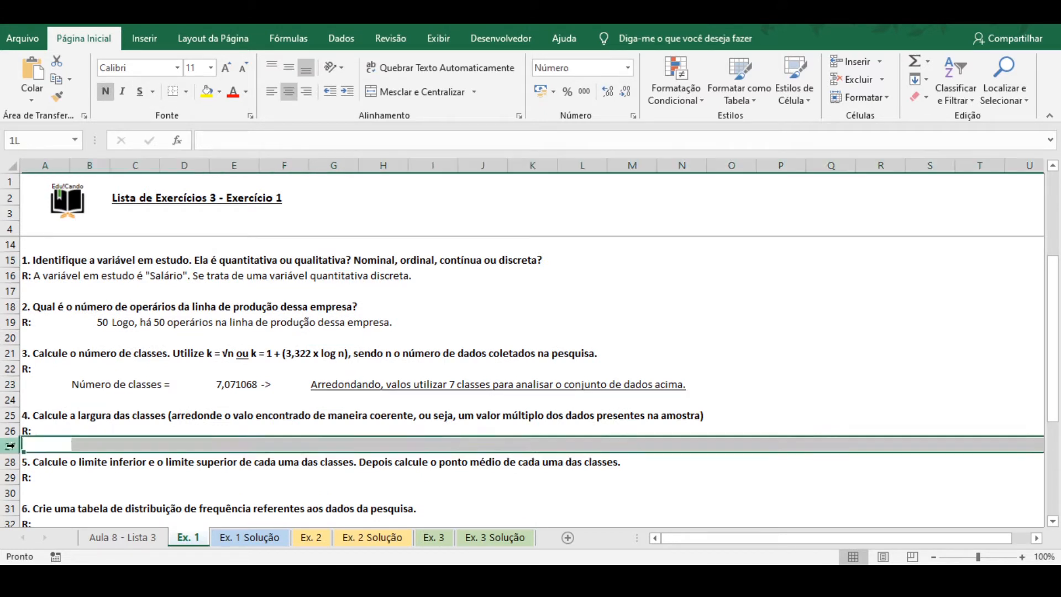
key("ctrl+plus")
key("ctrl+plus")
Enter the labels "Máximo" in B27 and "Mínimo" in B28.
left_click(88, 444)
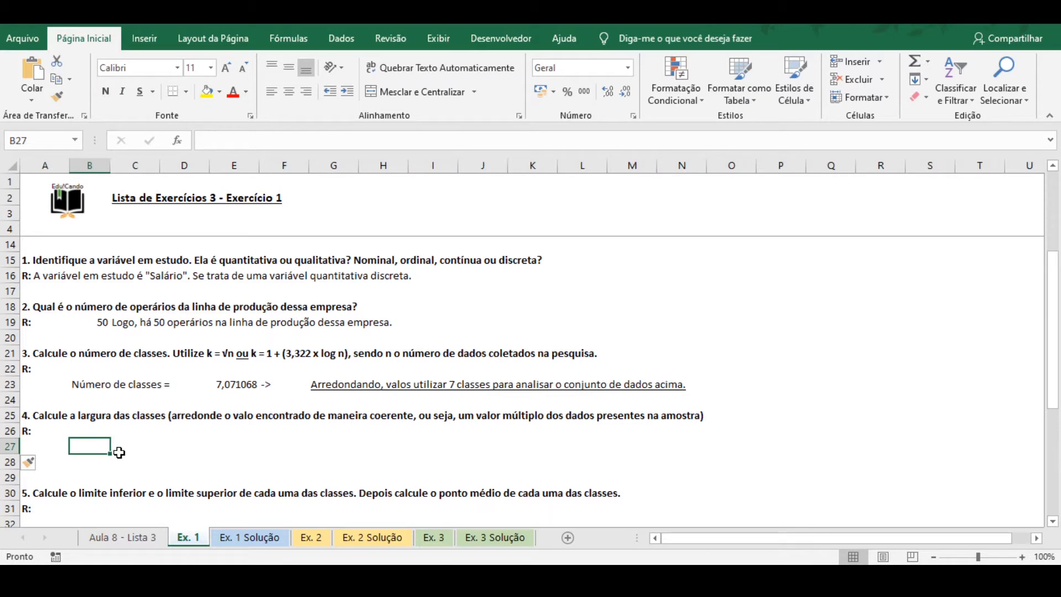
type("Máximo")
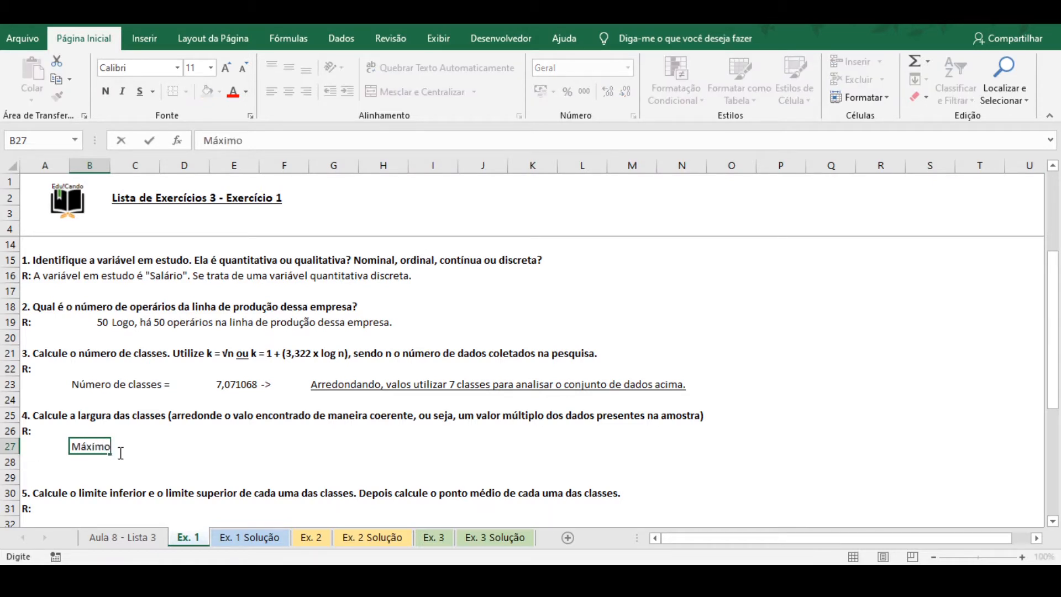
key("Return")
type("Mínimo")
key("Return")
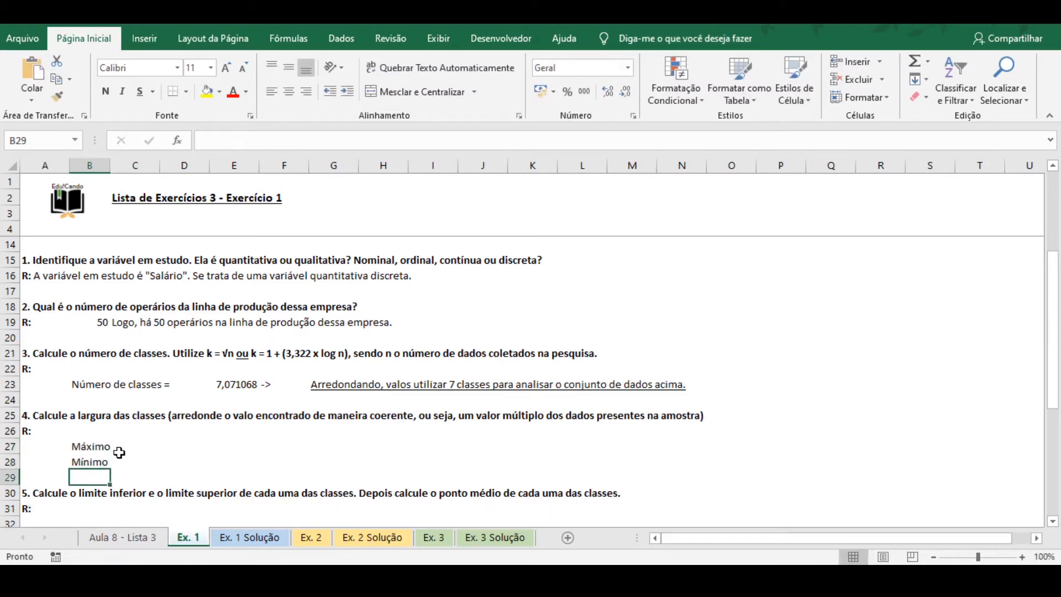
Insert another row at row 29, then enter the label "Classes" in B29 and the formula =7 in C29.
left_click(9, 478)
key("ctrl+plus")
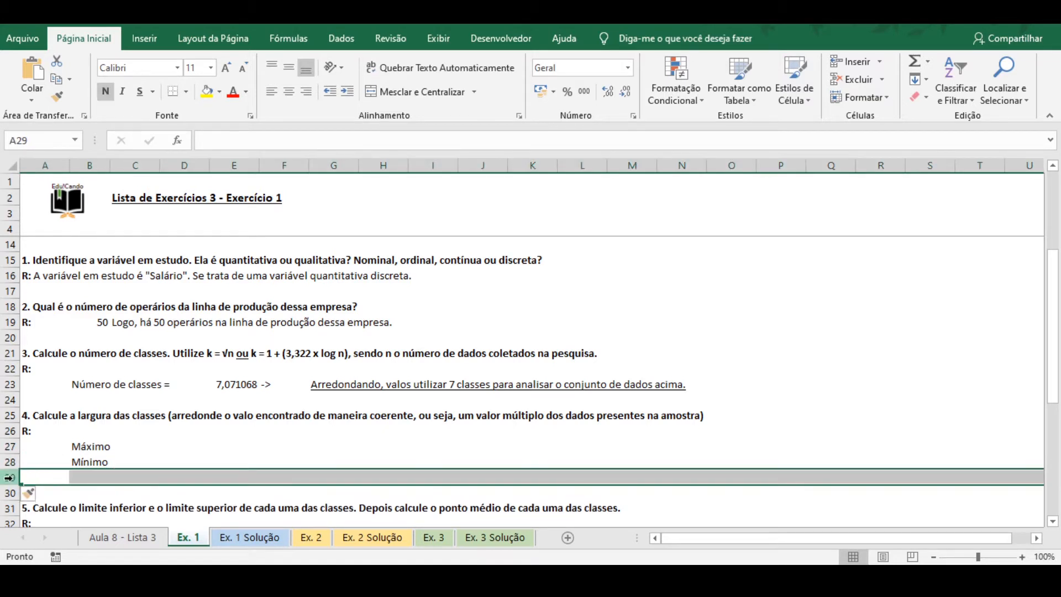
key("Up")
key("Right")
key("Down")
type("Classes")
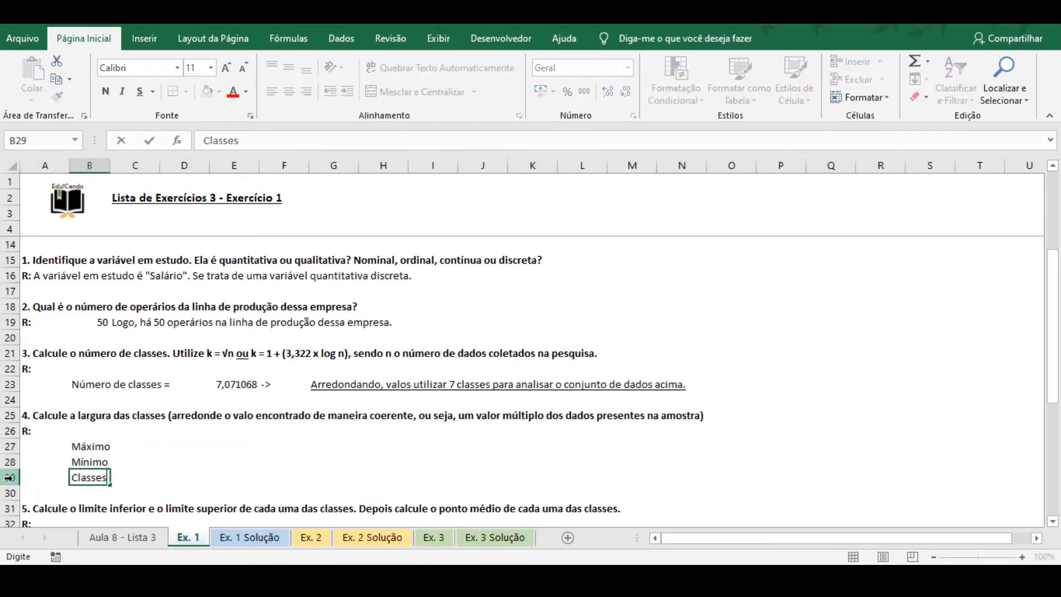
key("Tab")
type("=")
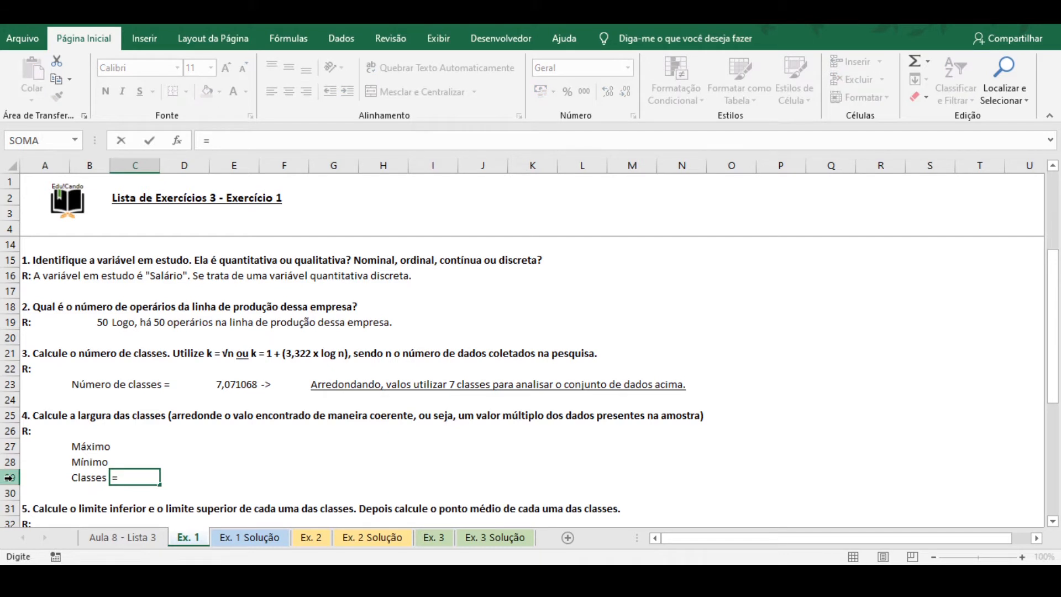
type("7")
key("Return")
Calculate the highest salary in C27 with the formula =MÁXIMO(B9:K13).
key("Up")
key("Up")
key("Up")
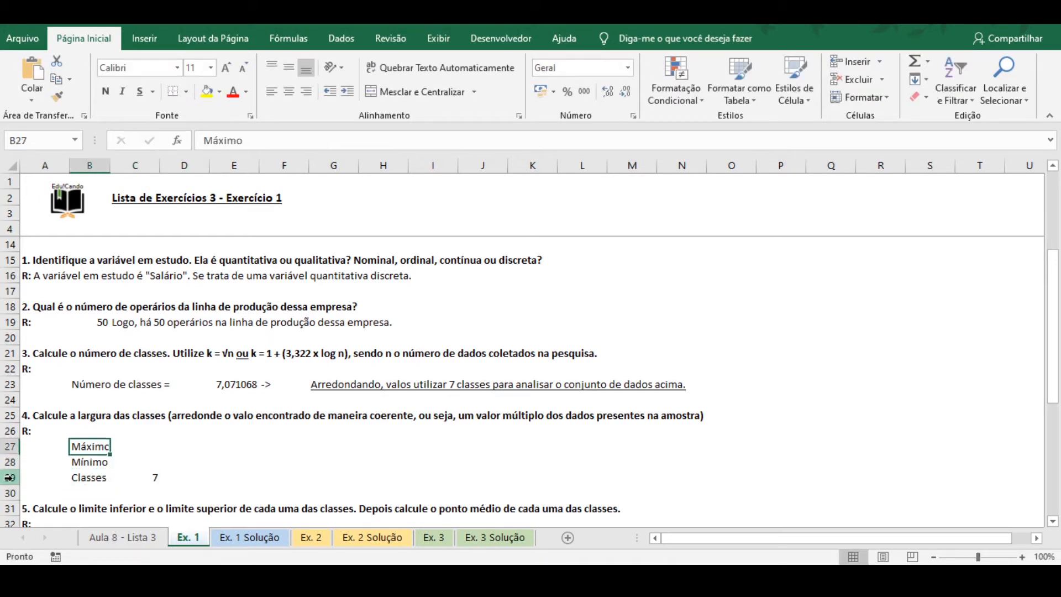
key("Right")
type("=máximo(")
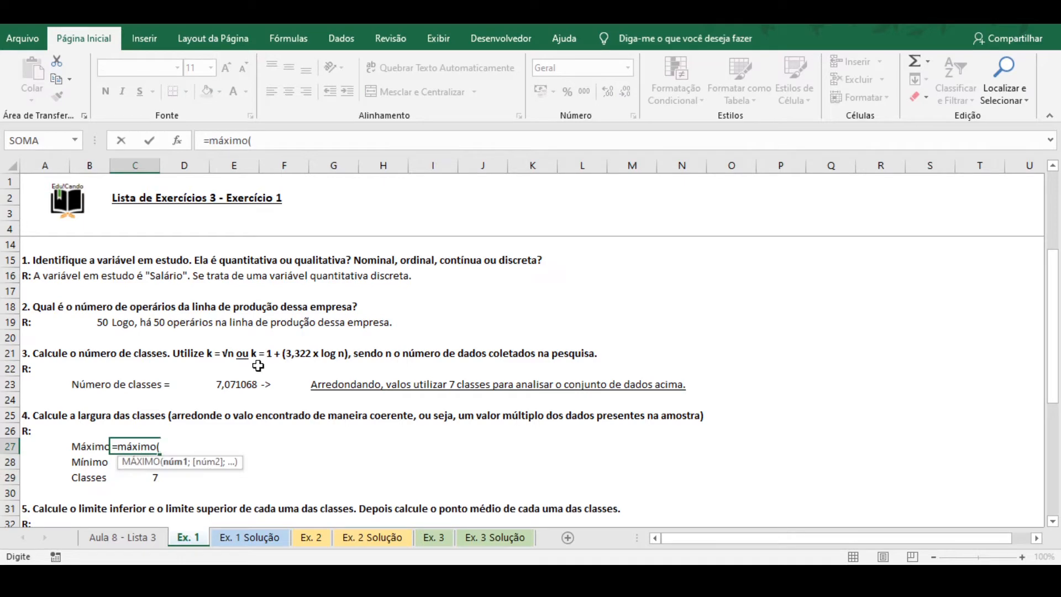
scroll(258, 367, "up", 3)
left_click_drag(77, 307, 506, 369)
key("Return")
Calculate the lowest salary in C28 with the formula =MÍNIMO(B9:K13).
type("=")
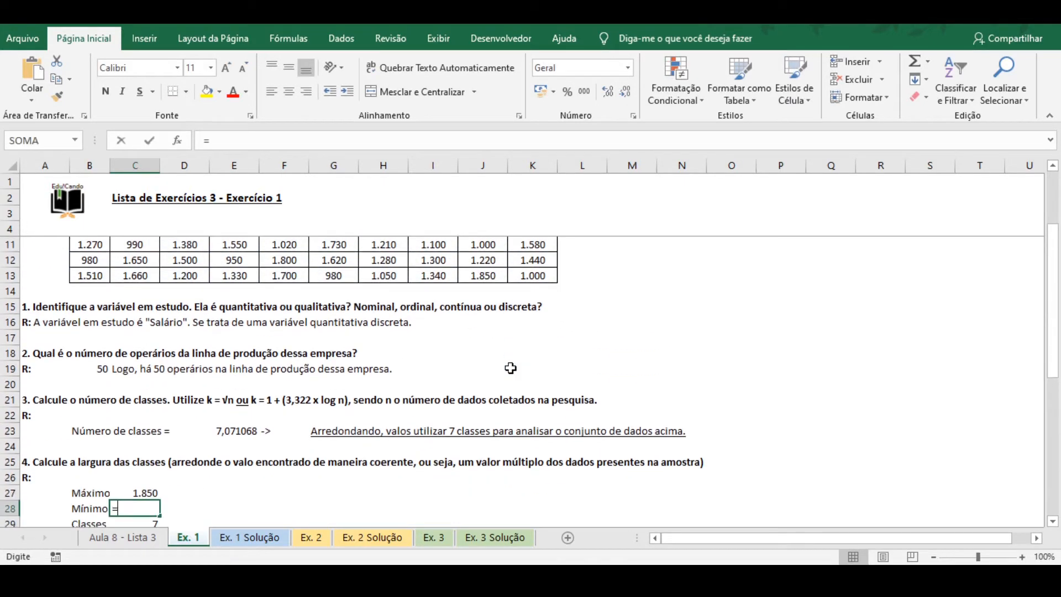
type("mí")
key("Tab")
scroll(486, 370, "up", 2)
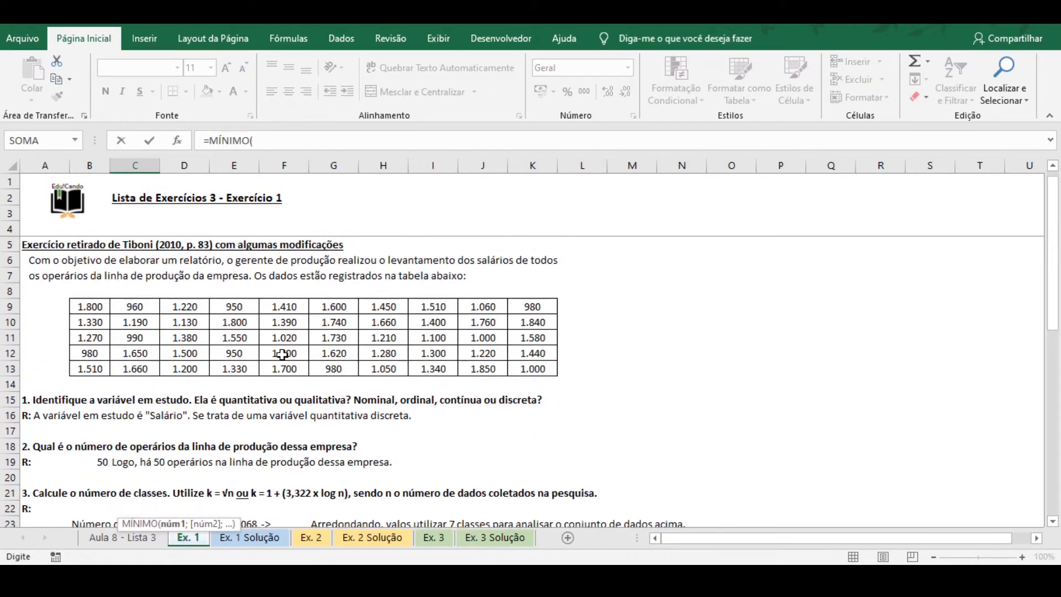
left_click_drag(97, 307, 530, 367)
key("Return")
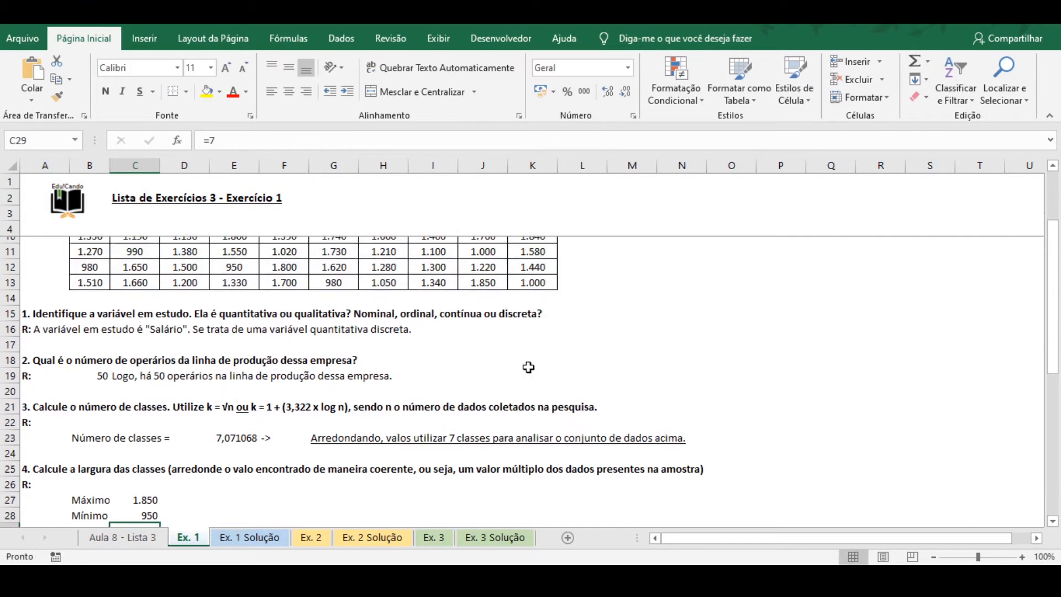
Calculate the class width in E27 with the formula =(C27-C28)/C29.
key("Right")
key("Up")
key("Up")
key("Right")
type("=")
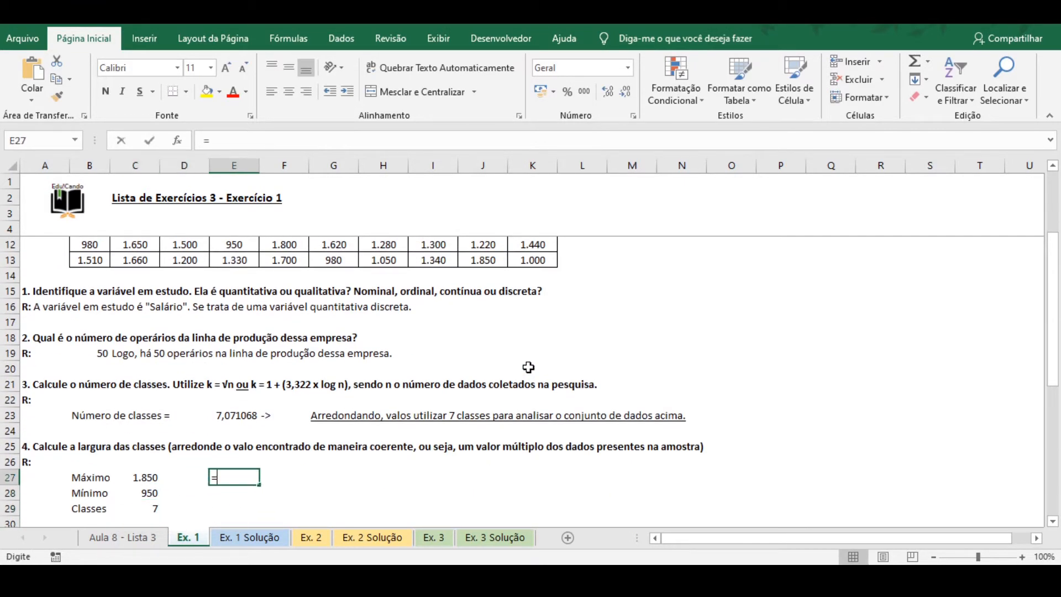
type("(")
left_click(152, 479)
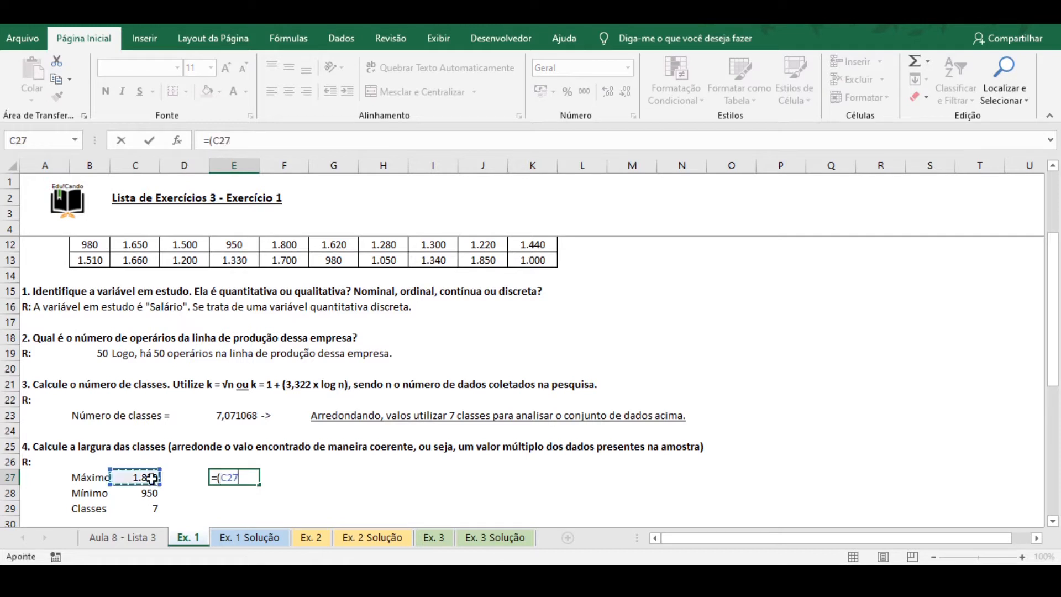
type("-")
left_click(148, 497)
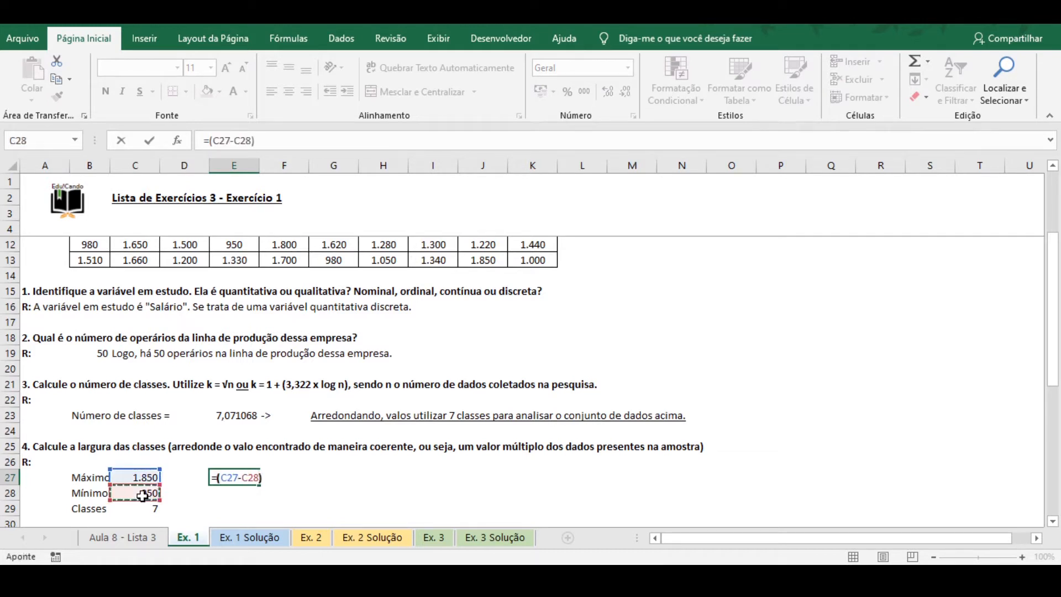
type(")/")
left_click(150, 509)
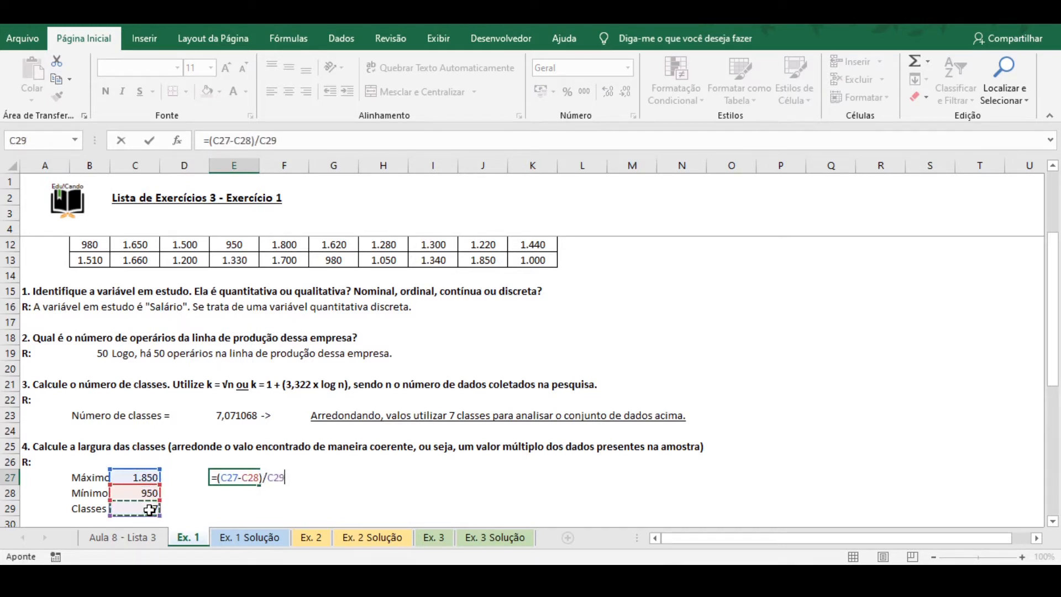
key("Return")
Enter a text arrow "->" in F27, beside the calculated class width, and align it right.
key("Up")
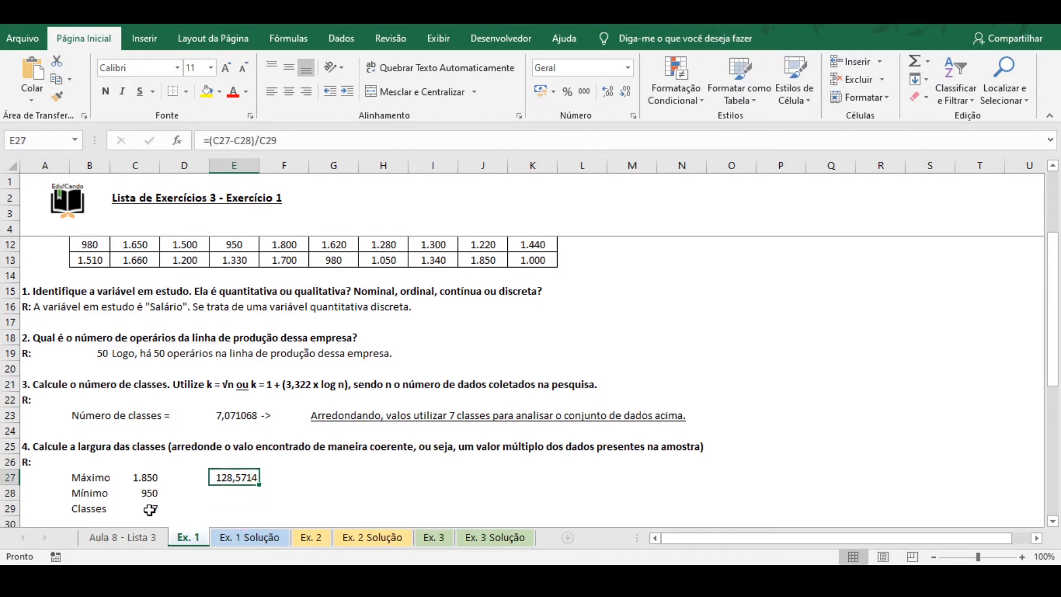
key("Right")
type(">")
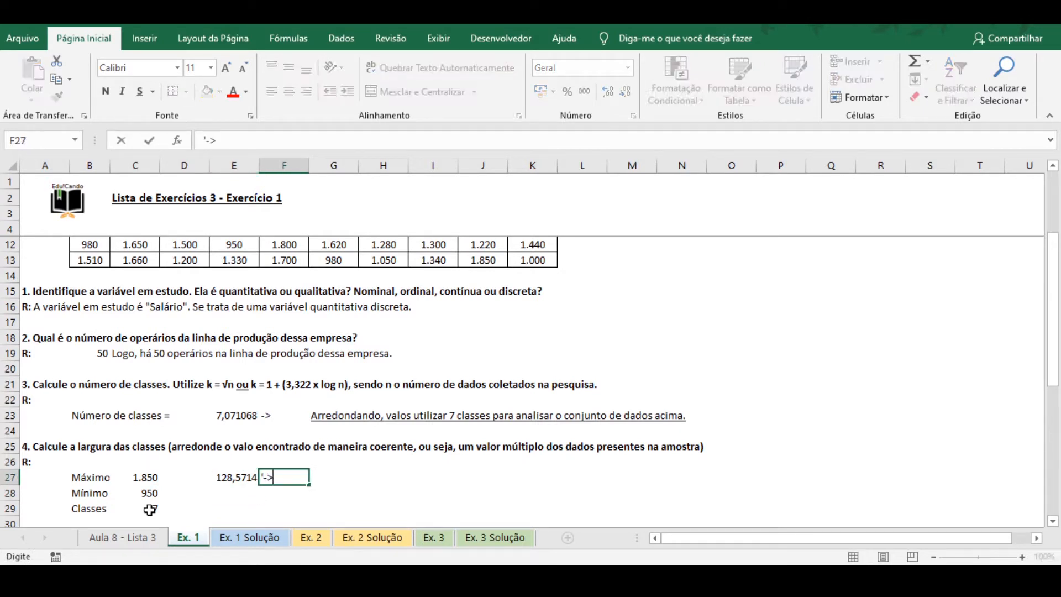
key("Tab")
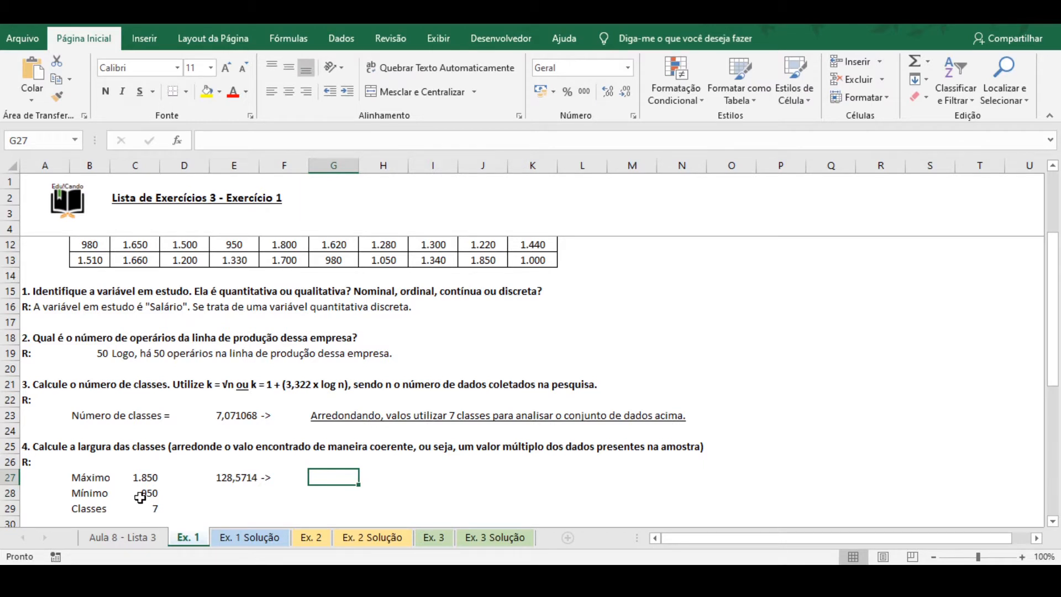
key("Left")
left_click(300, 90)
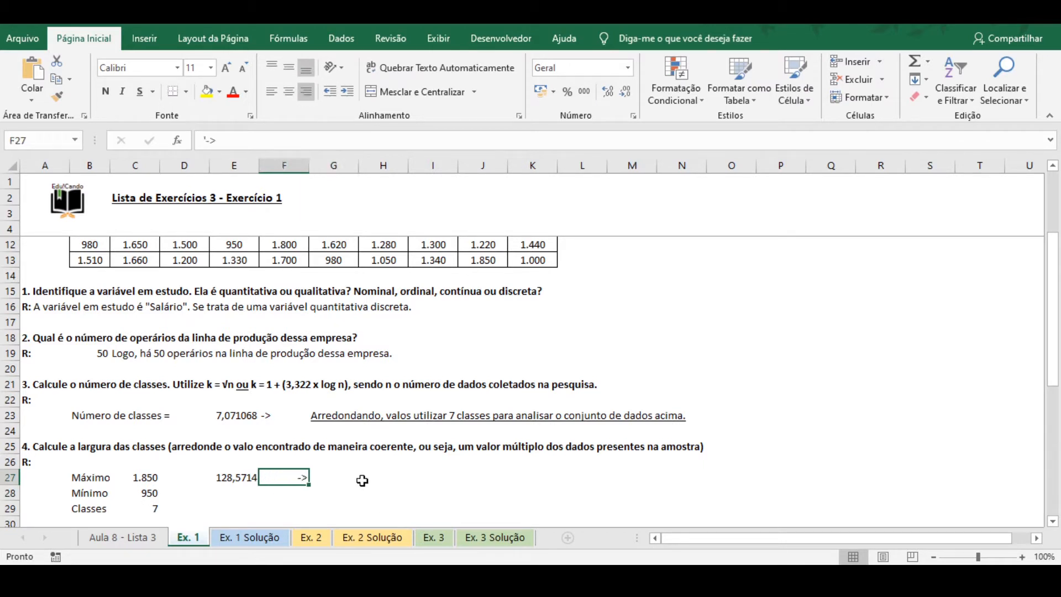
Enter the conclusion "Arredondando, vamos utilizar 130 como intervalo de cada classe." in G27.
left_click(357, 478)
type("Arredonda")
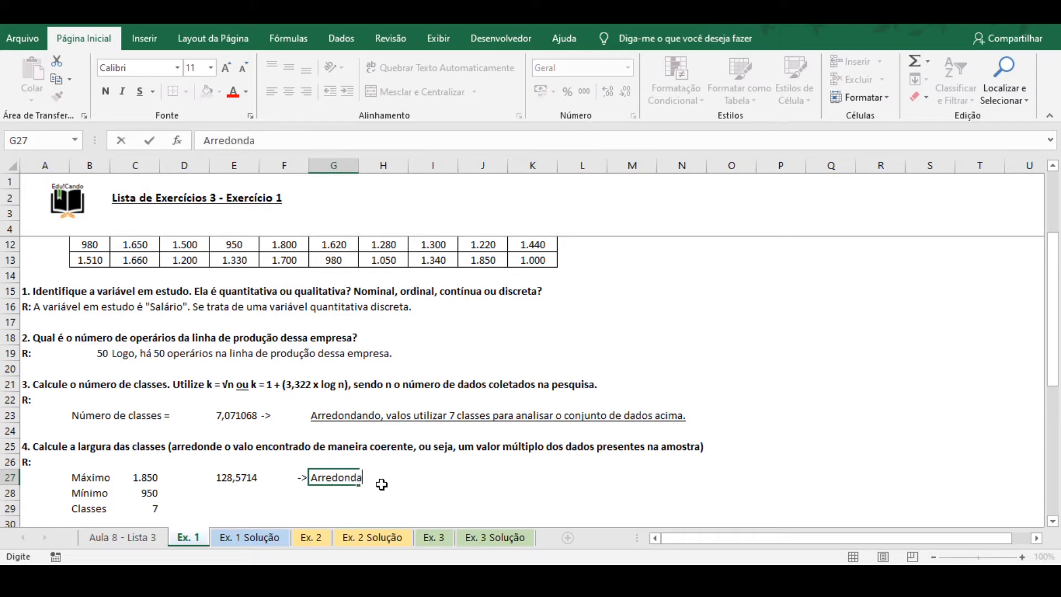
type("ndo, vamos uti")
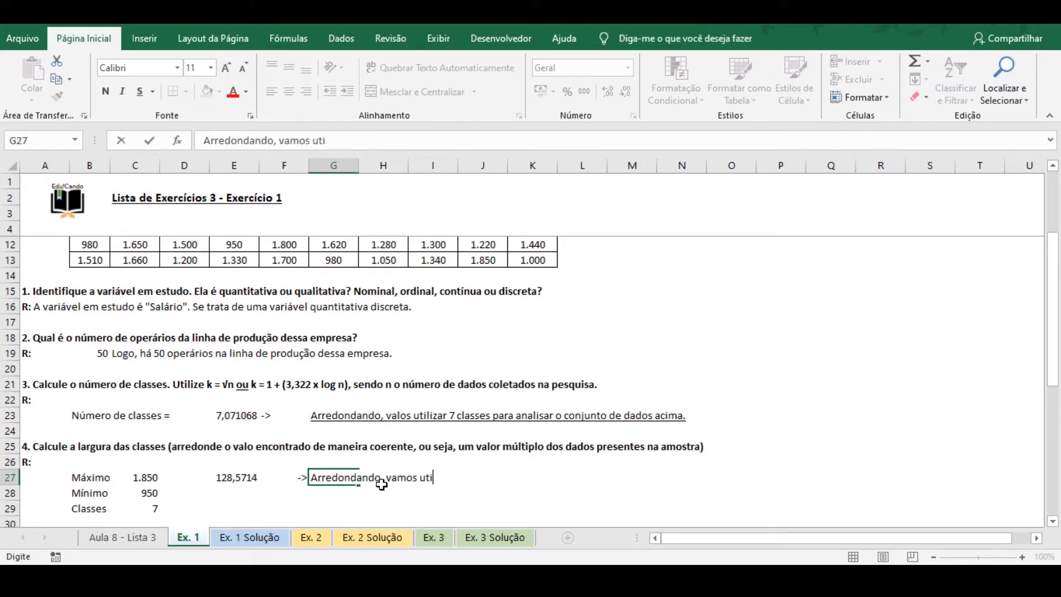
type("lizar 130 como intervalo de cada classe.")
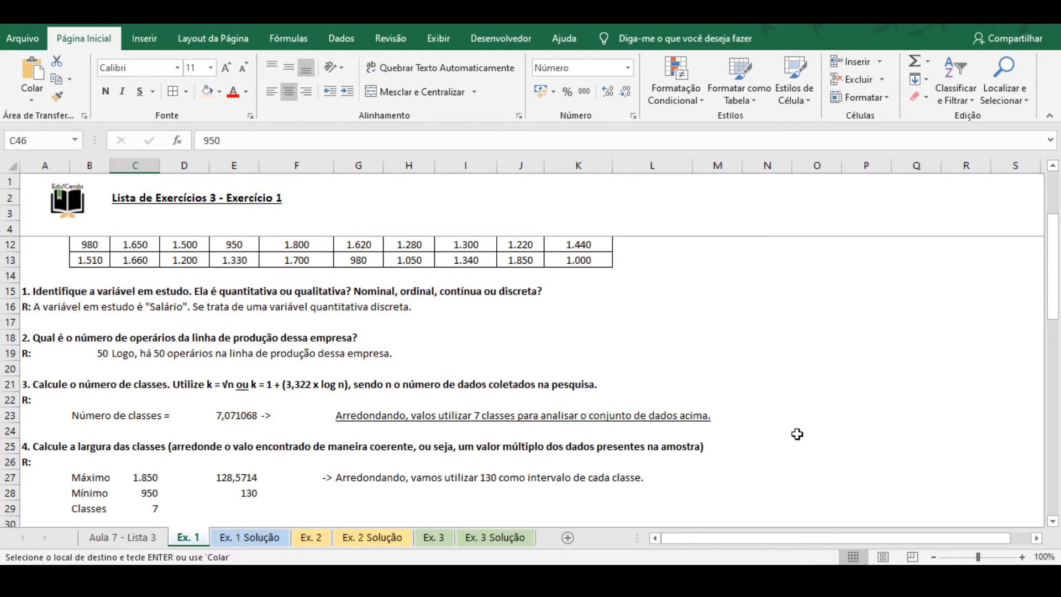
Examine the class numbers and first lower limit in the question 5 table, together with the minimum and maximum formulas in C28 and C27.
scroll(797, 434, "down", 4)
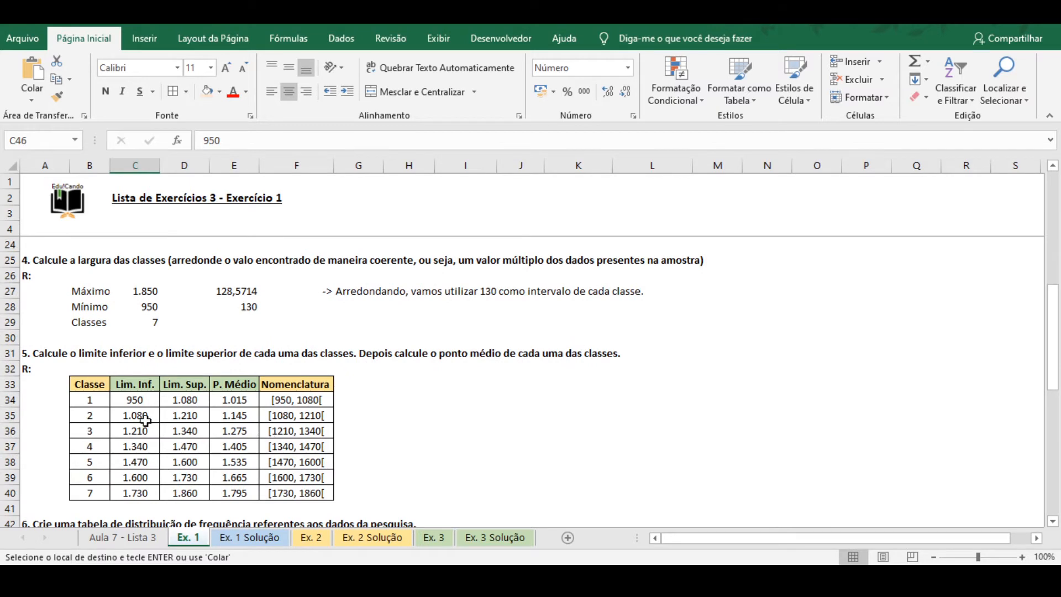
left_click_drag(87, 399, 87, 493)
key("ctrl+v")
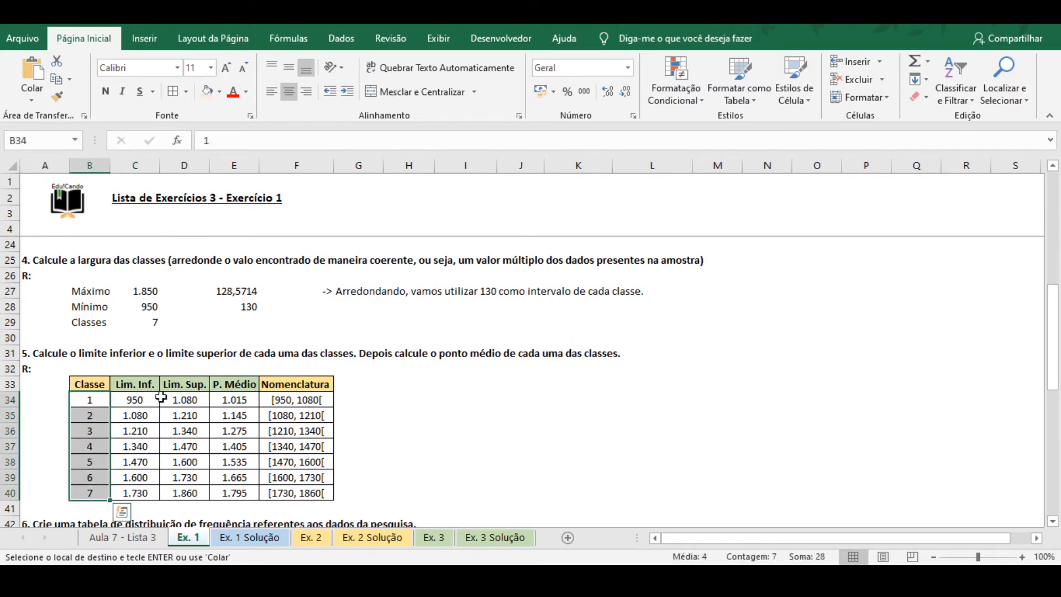
left_click(142, 396)
scroll(128, 393, "up", 3)
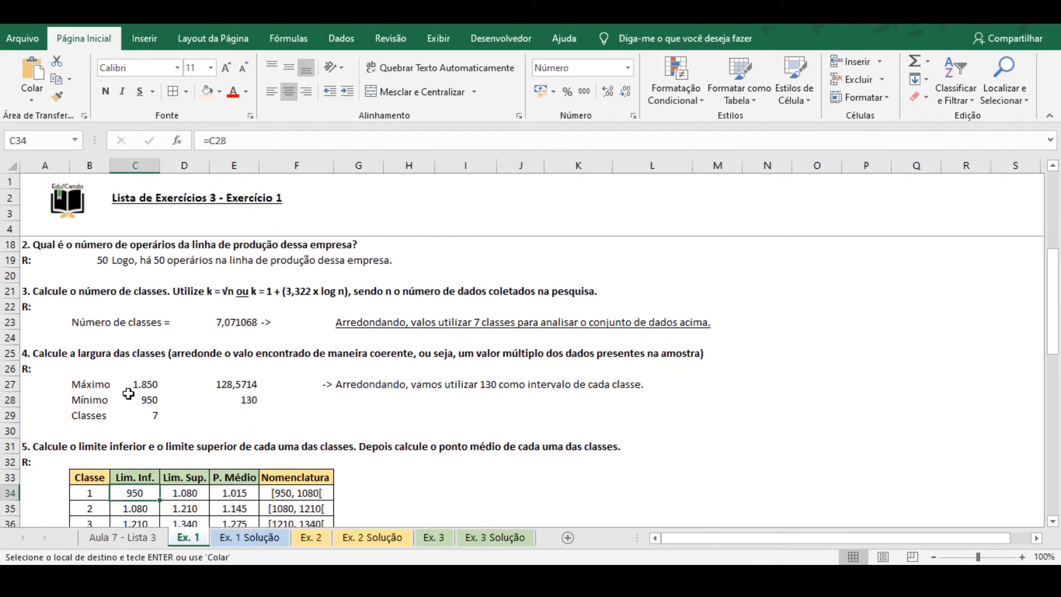
scroll(253, 384, "down", 2)
left_click(146, 354)
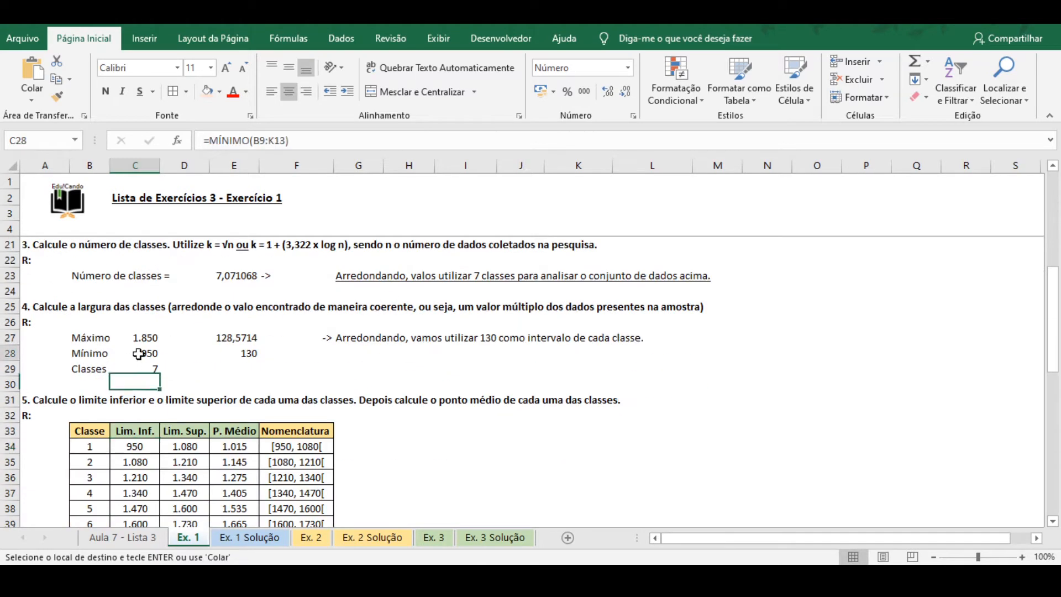
scroll(145, 355, "down", 1)
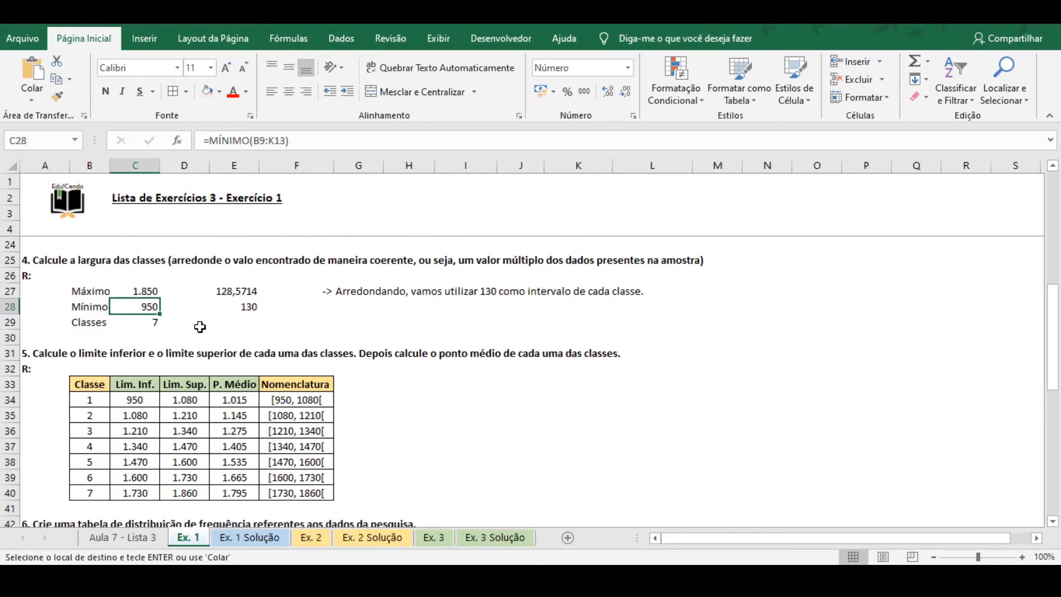
left_click(148, 290)
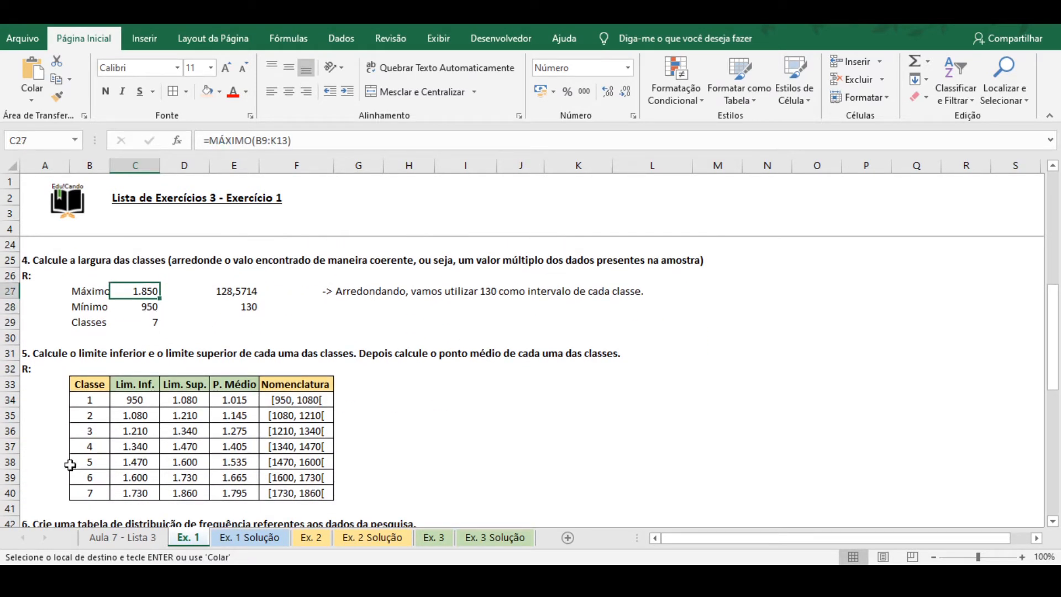
Examine the first and last class rows and the P. Médio column of the question 5 table.
left_click(3, 446)
left_click(2, 492)
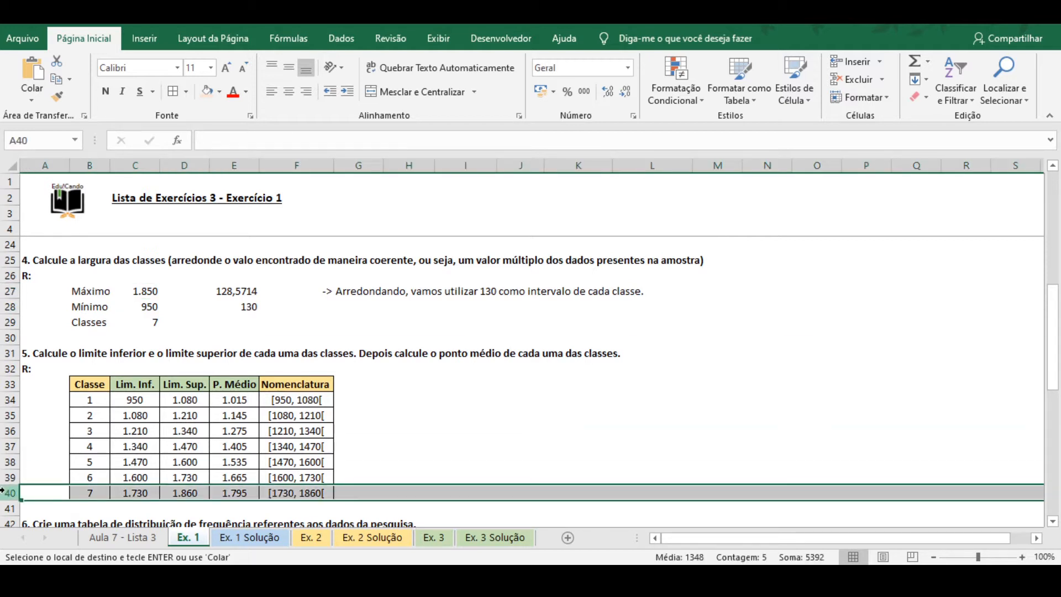
left_click(9, 400)
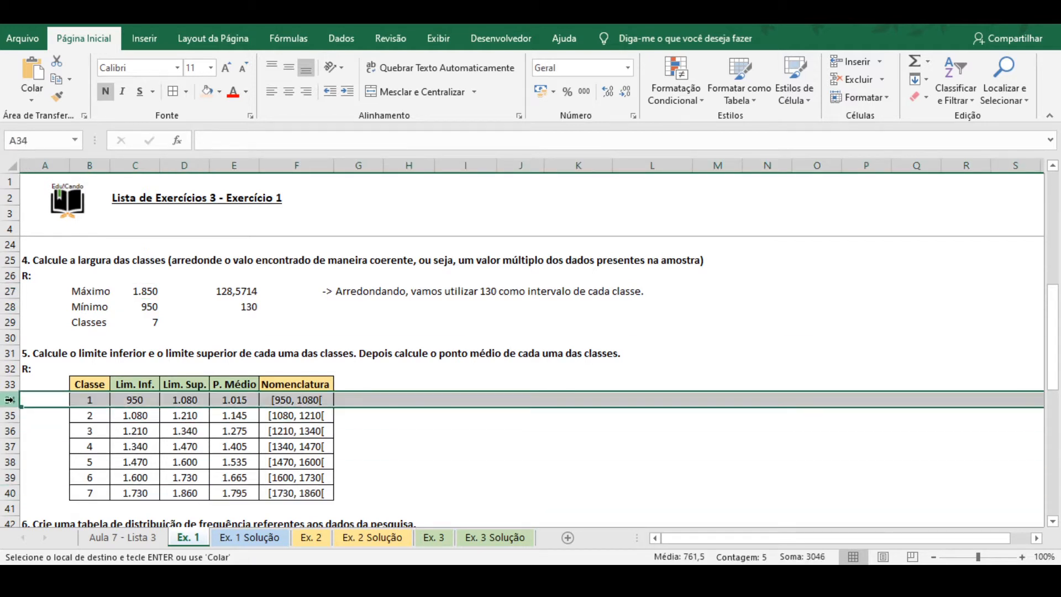
left_click(2, 492)
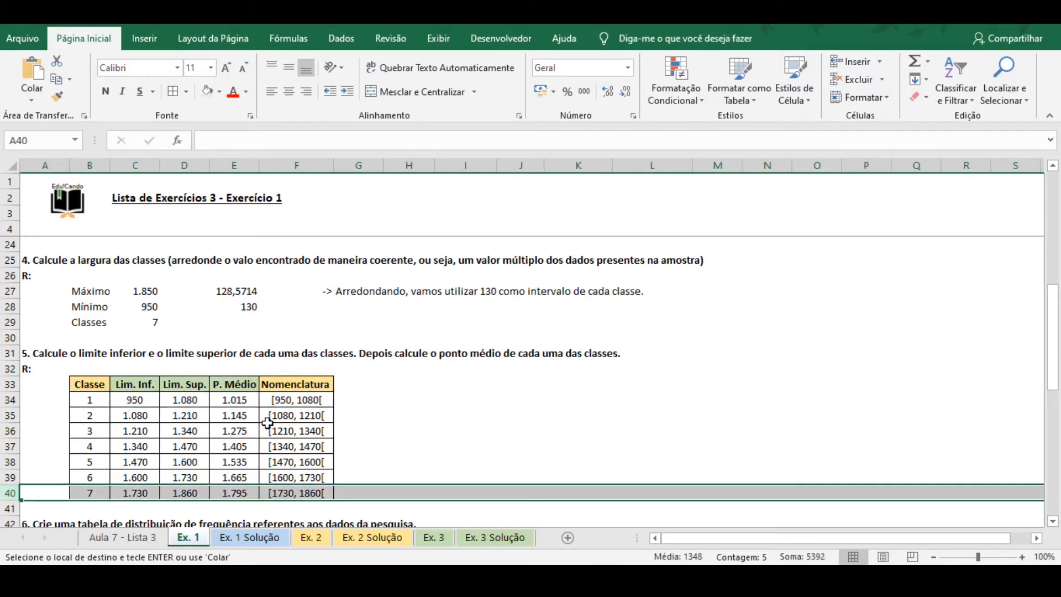
left_click_drag(247, 402, 246, 477)
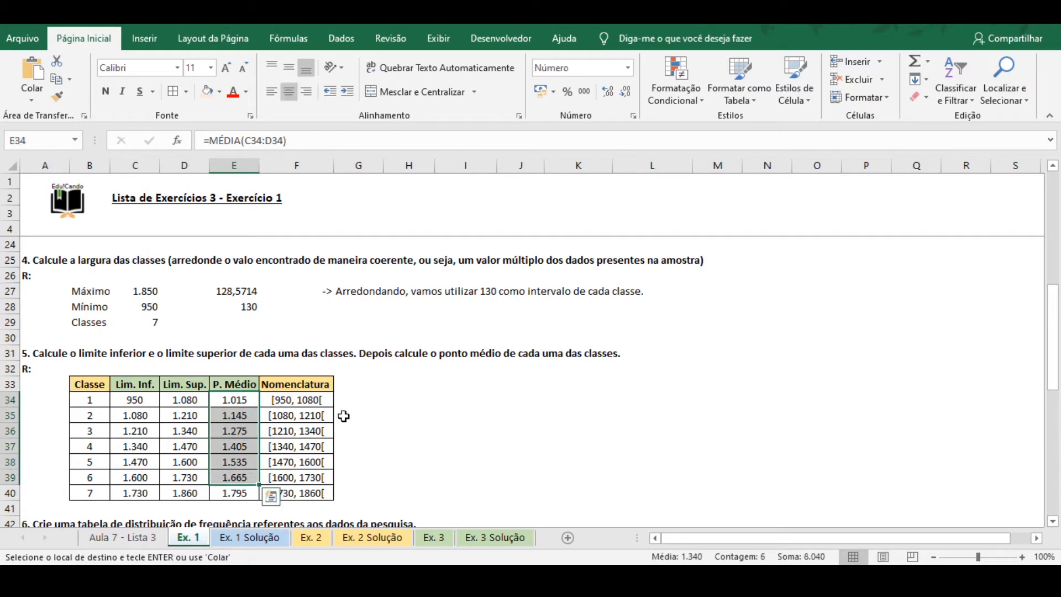
scroll(343, 416, "down", 1)
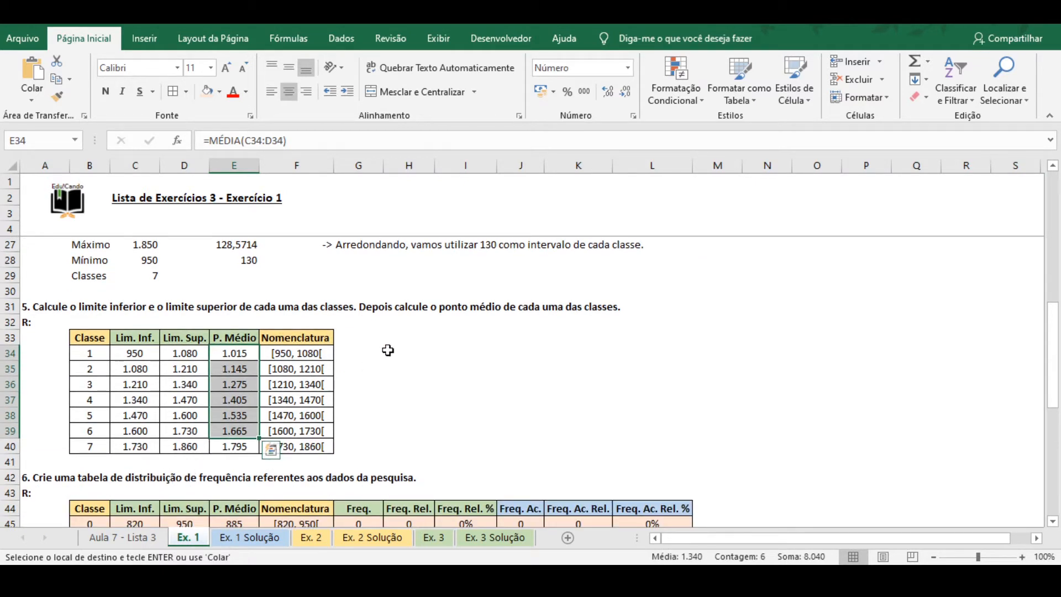
Examine the question 6 frequency distribution table: the frequency, relative and cumulative columns, and the extra class 0 row.
scroll(454, 334, "down", 5)
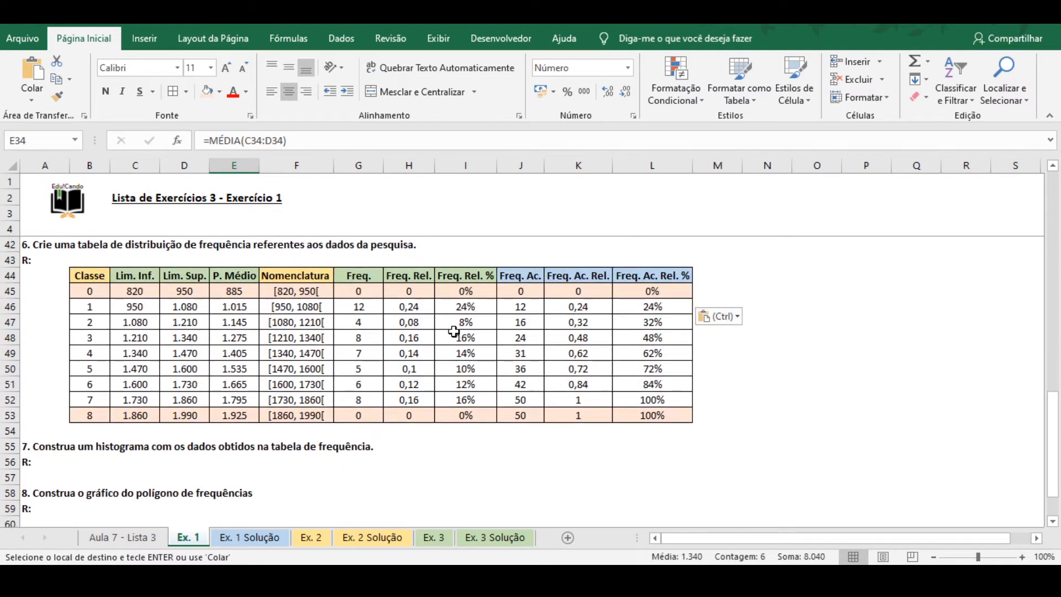
scroll(451, 331, "up", 1)
left_click_drag(359, 337, 362, 454)
left_click_drag(409, 338, 410, 448)
left_click_drag(467, 335, 460, 415)
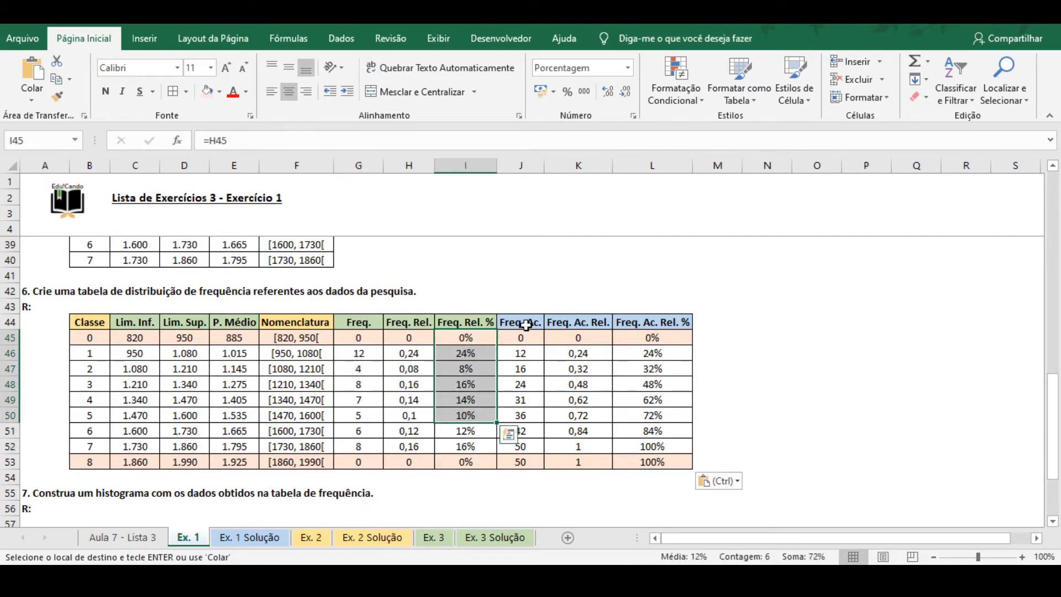
left_click(514, 165)
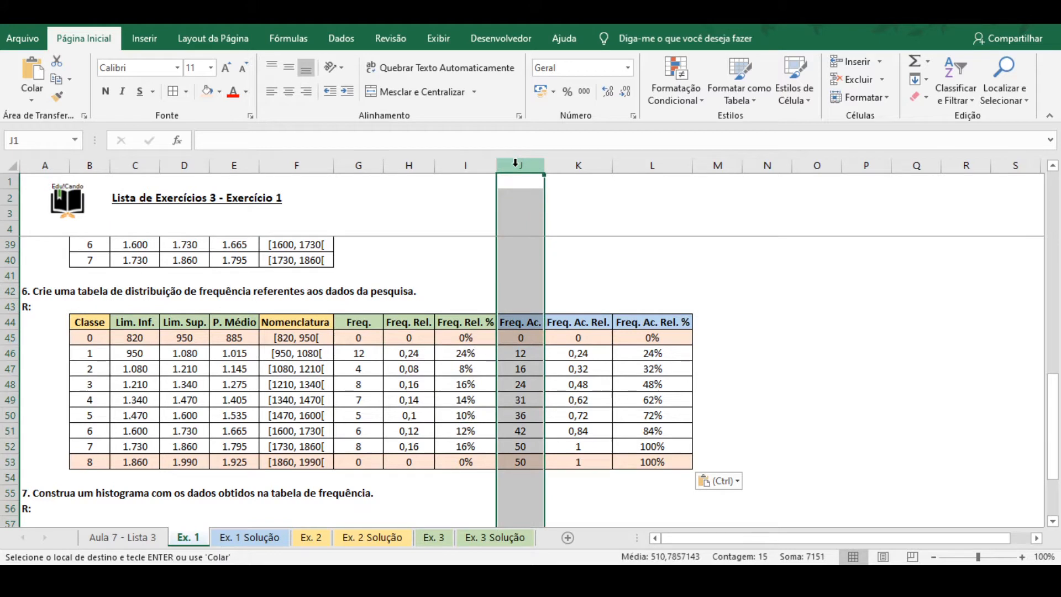
left_click(568, 162)
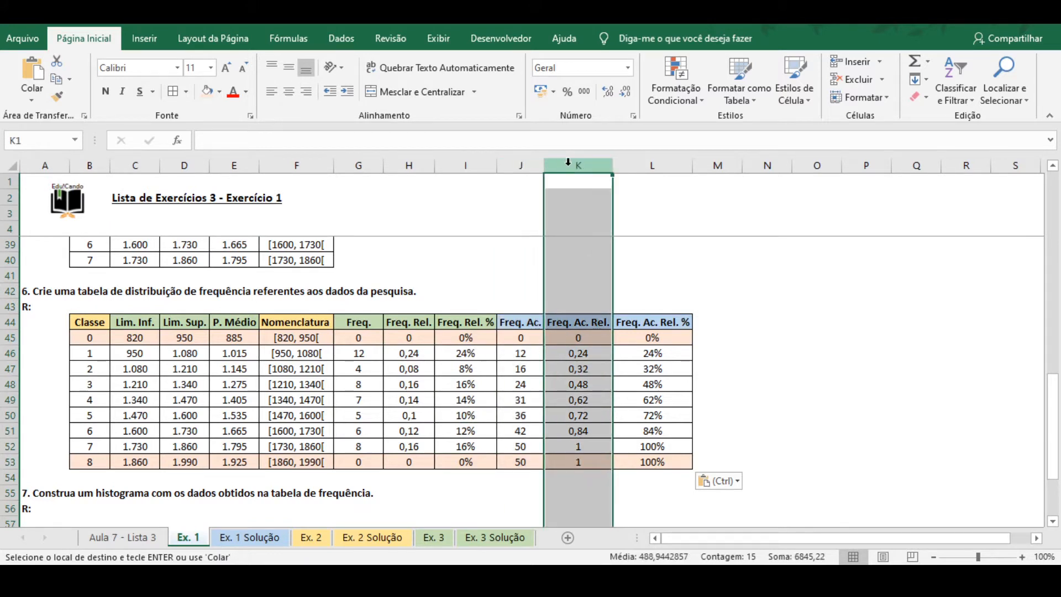
left_click(637, 161)
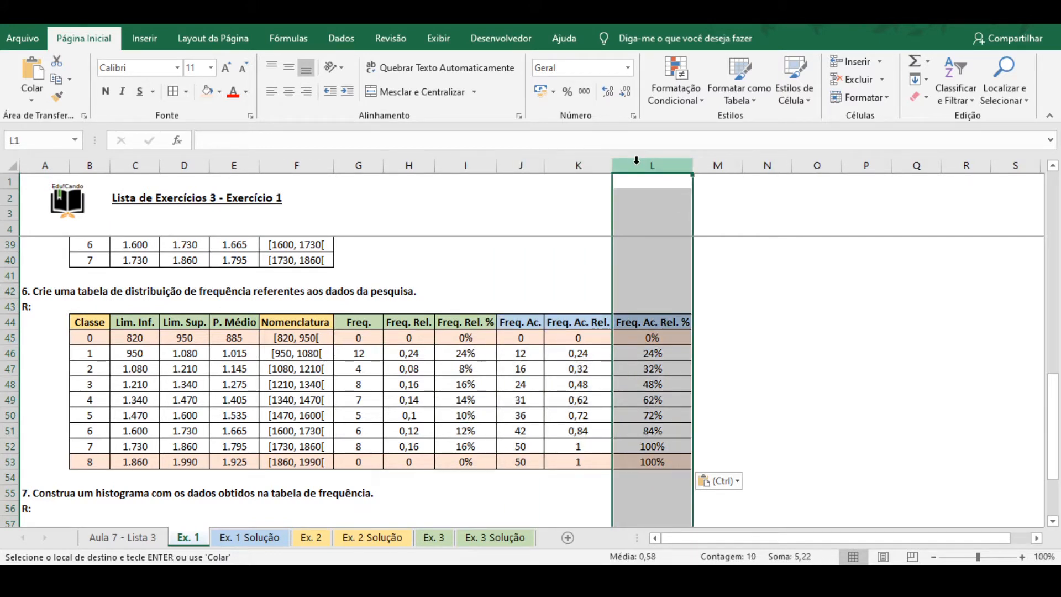
left_click_drag(87, 335, 663, 335)
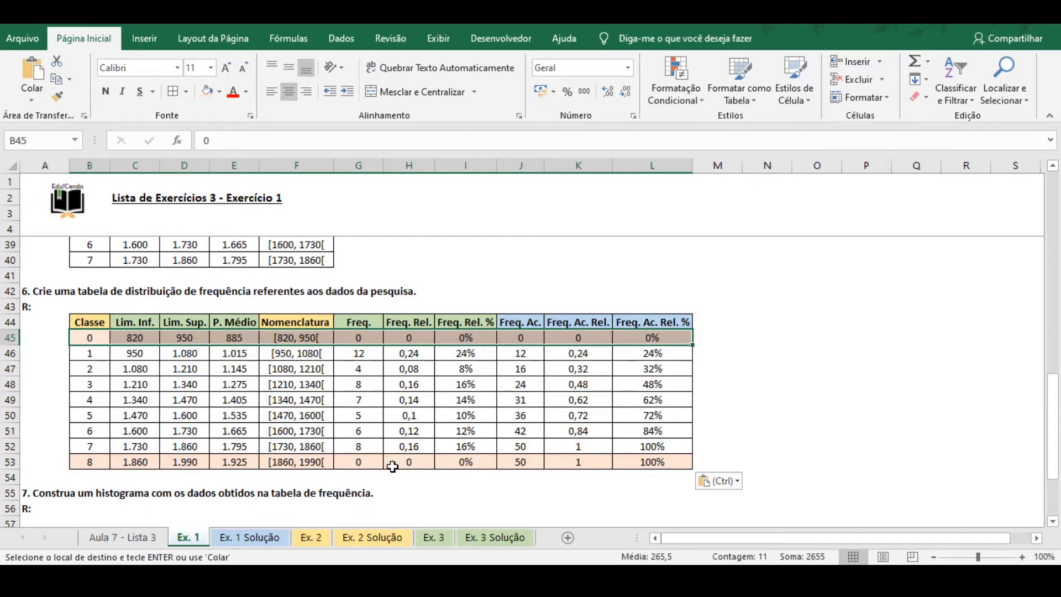
Insert 12 blank rows at row 57, below the question 7 answer line, to make room for the histogram.
scroll(365, 390, "down", 2)
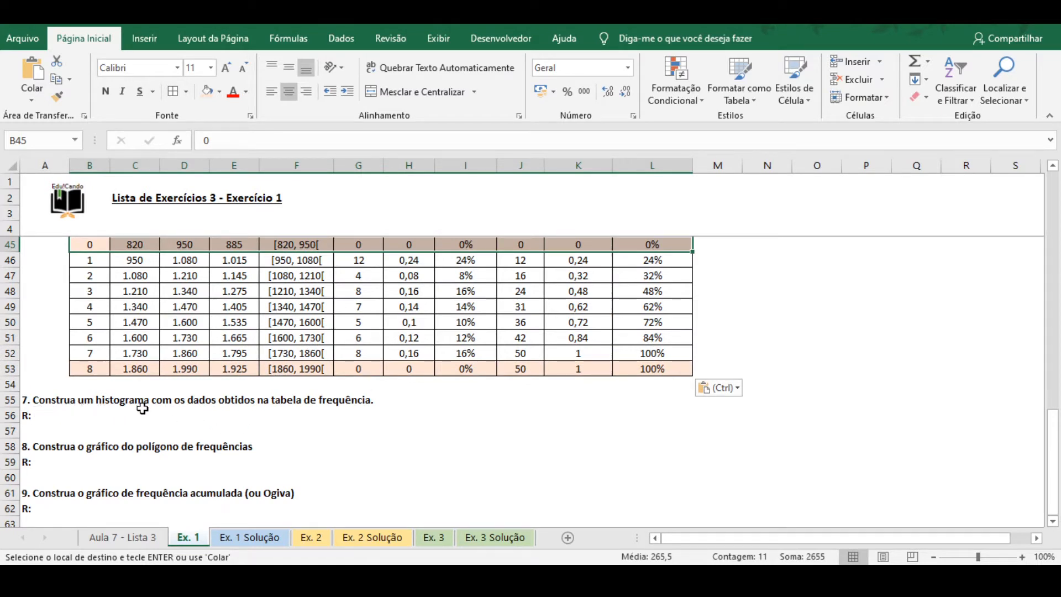
left_click(11, 431)
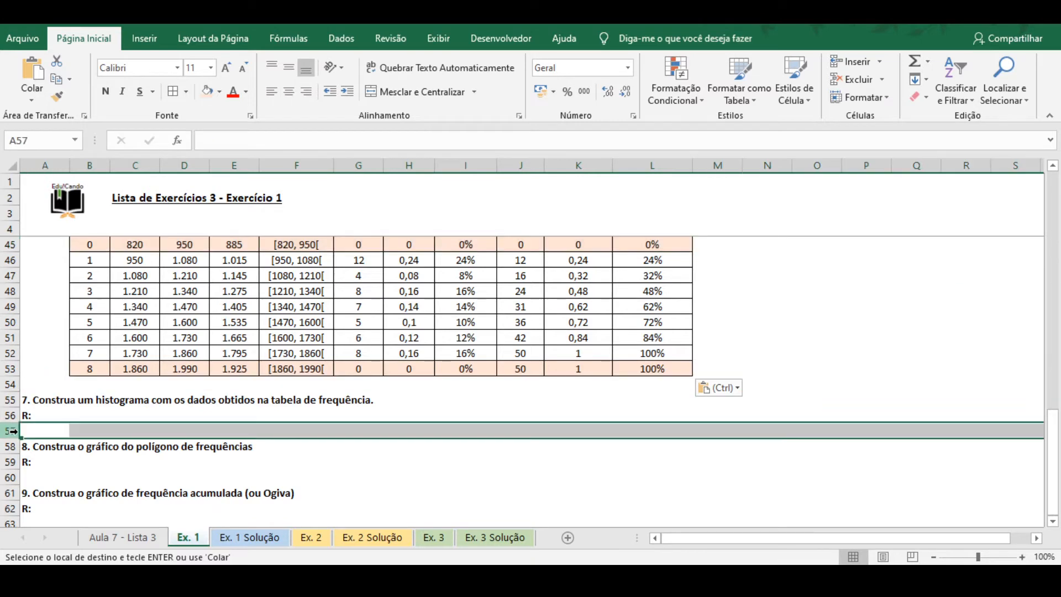
key("ctrl+plus")
key("ctrl+plus")
key("ctrl+plus")
key("ctrl+plus")
key("ctrl+plus")
key("ctrl+plus")
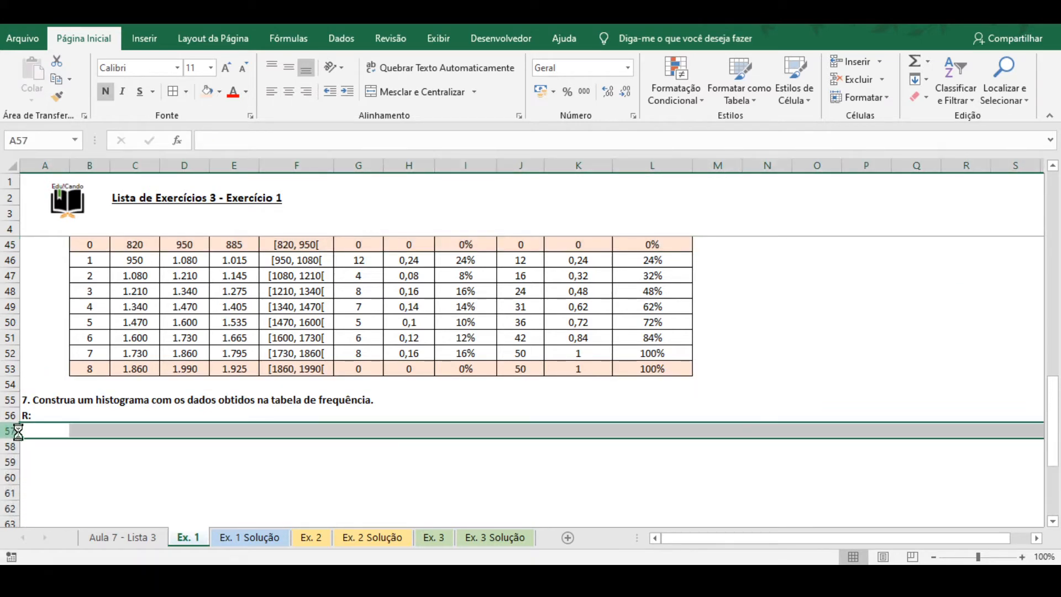
Insert a clustered column chart from the Nomenclatura and Freq. headers and their class 1 to 7 values in the question 6 table.
scroll(216, 414, "up", 2)
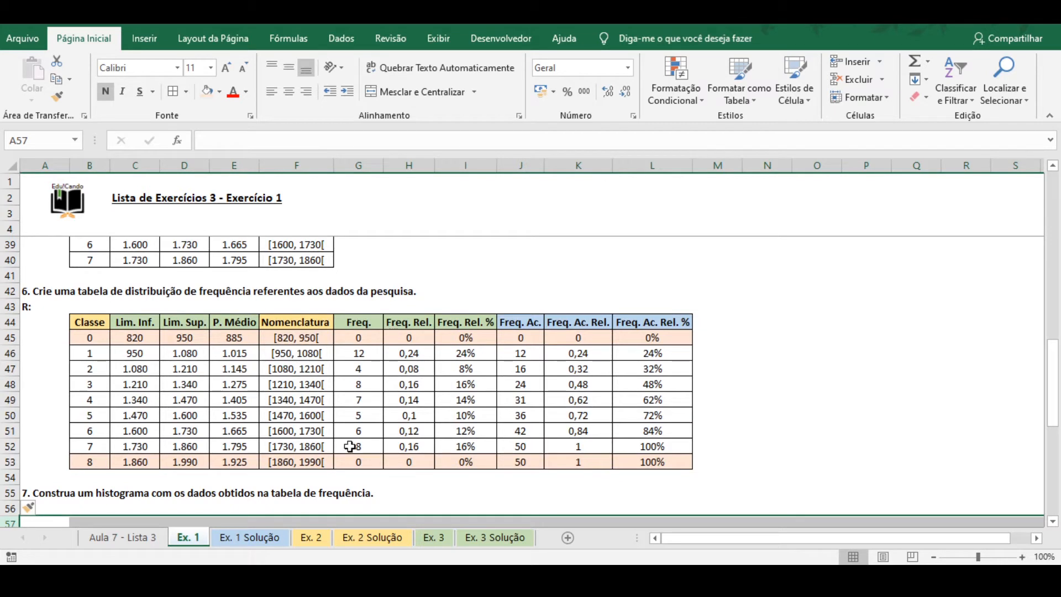
left_click(282, 322)
left_click_drag(296, 353, 299, 447)
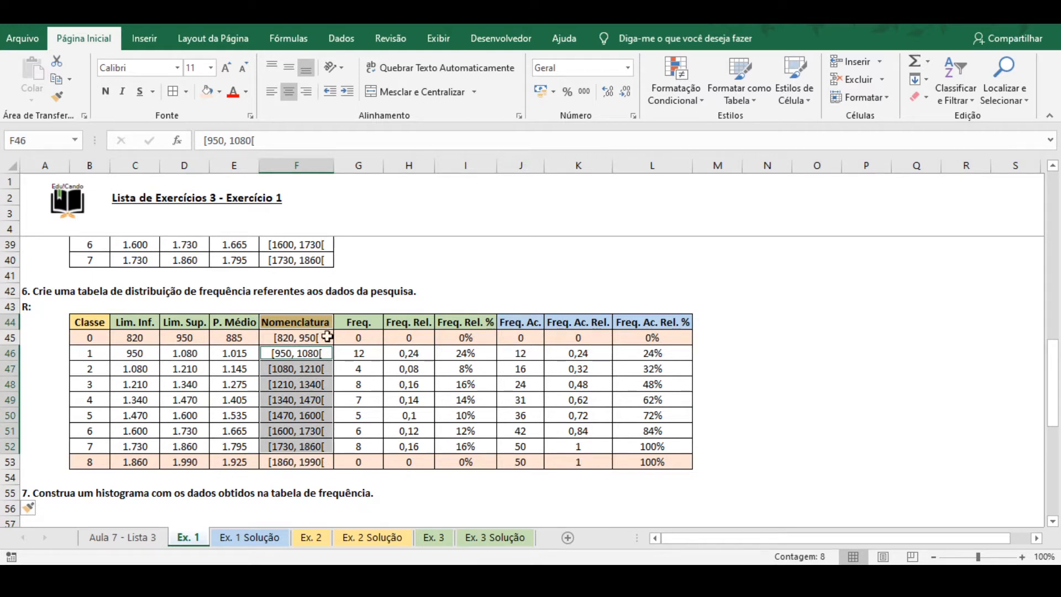
left_click(354, 323, "ctrl")
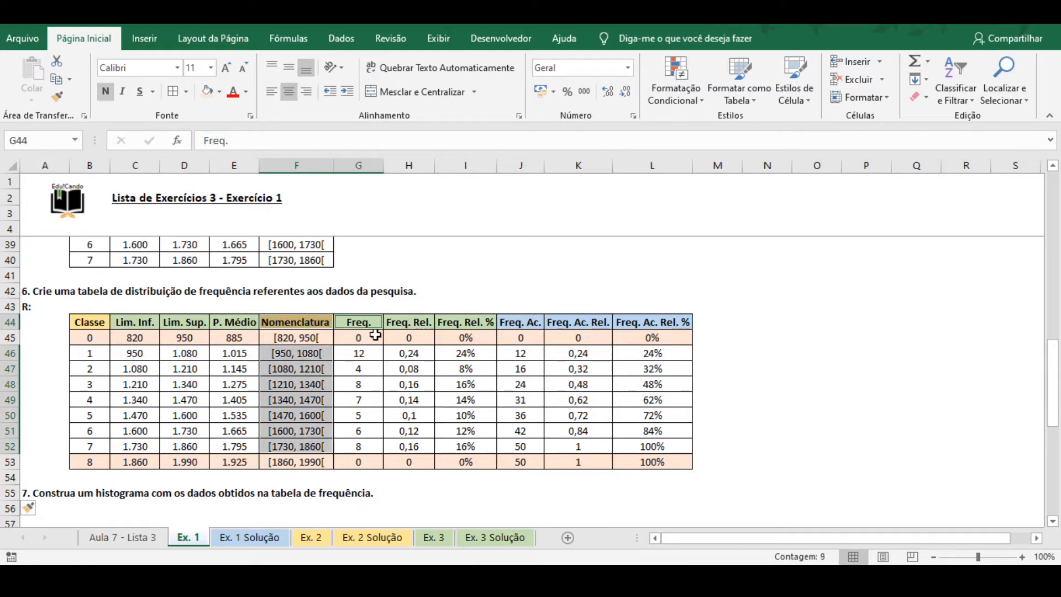
left_click_drag(358, 353, 359, 447)
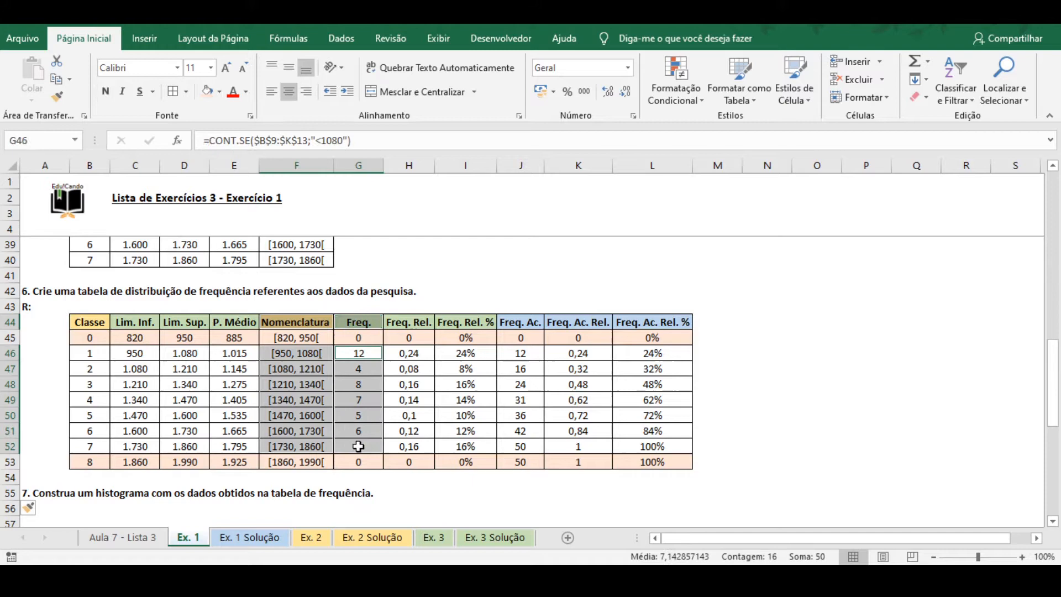
left_click(138, 38)
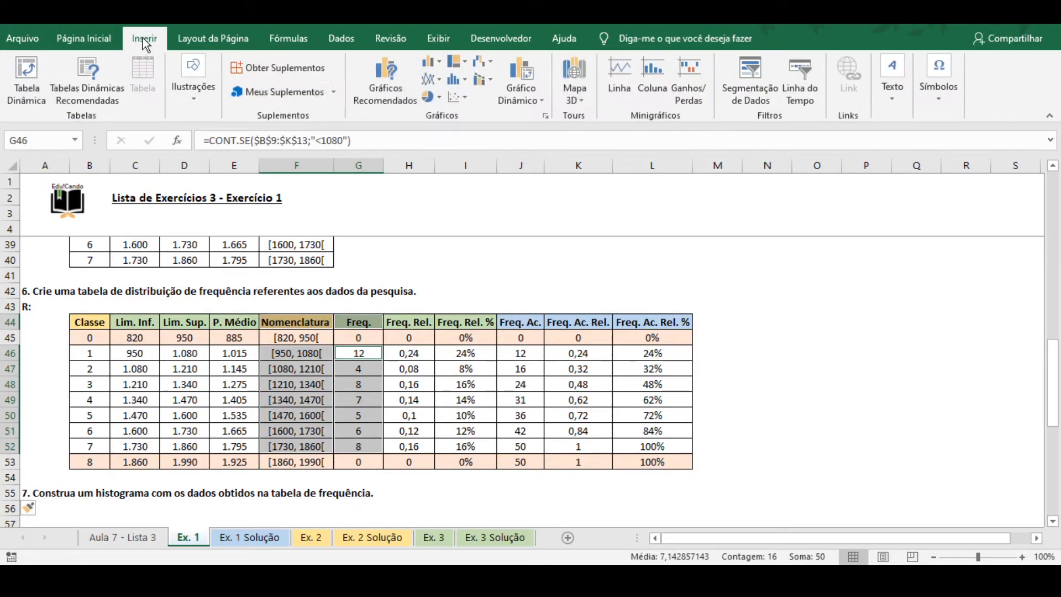
left_click(378, 76)
left_click(406, 89)
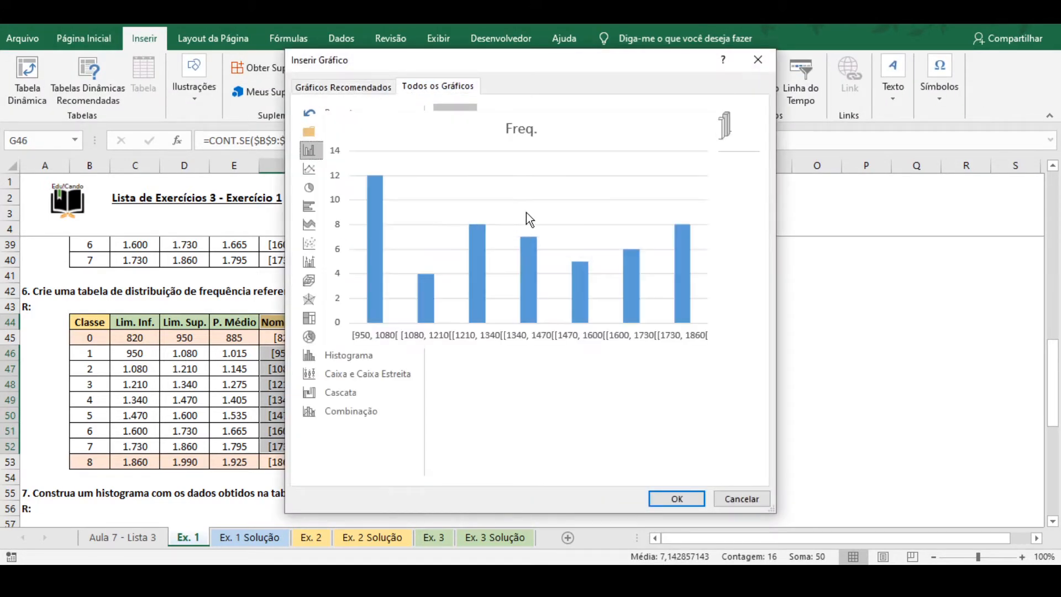
left_click(663, 500)
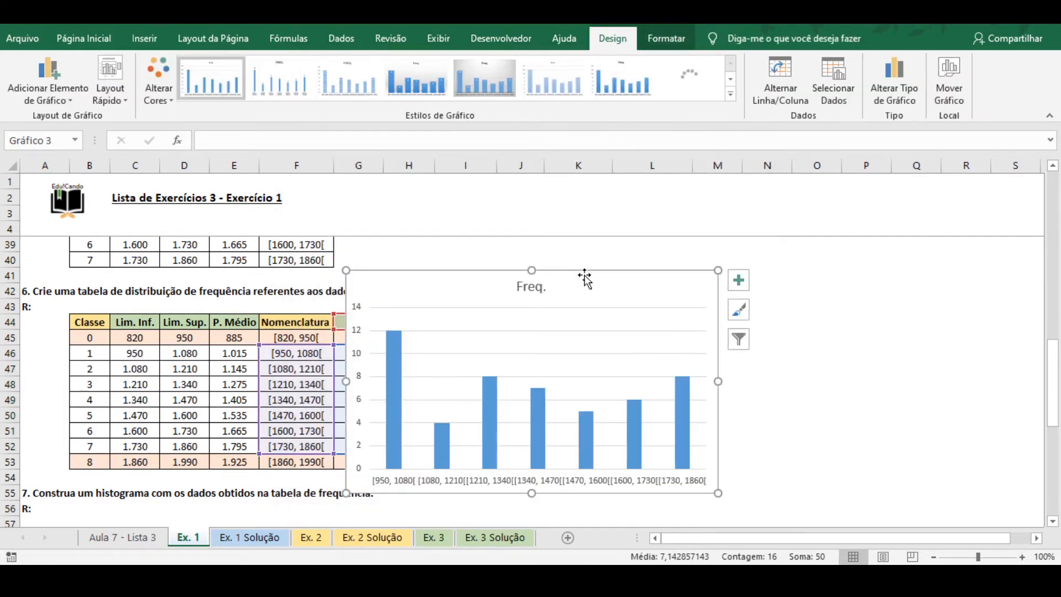
Cut the new Freq. chart from over the table and paste it at B57, under question 7.
key("ctrl+z")
scroll(452, 281, "down", 2)
left_click(71, 431)
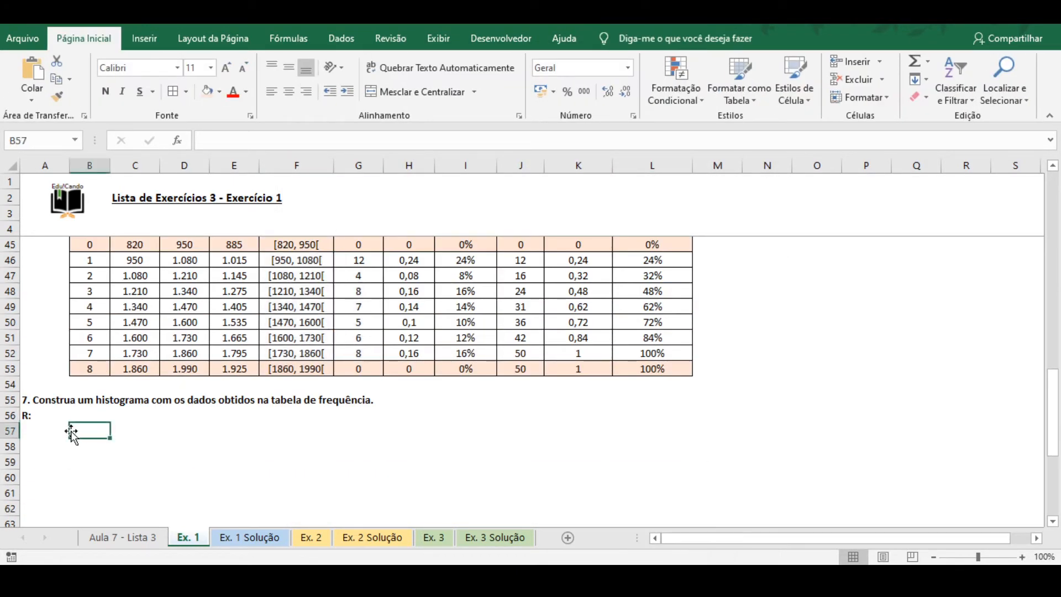
key("ctrl+v")
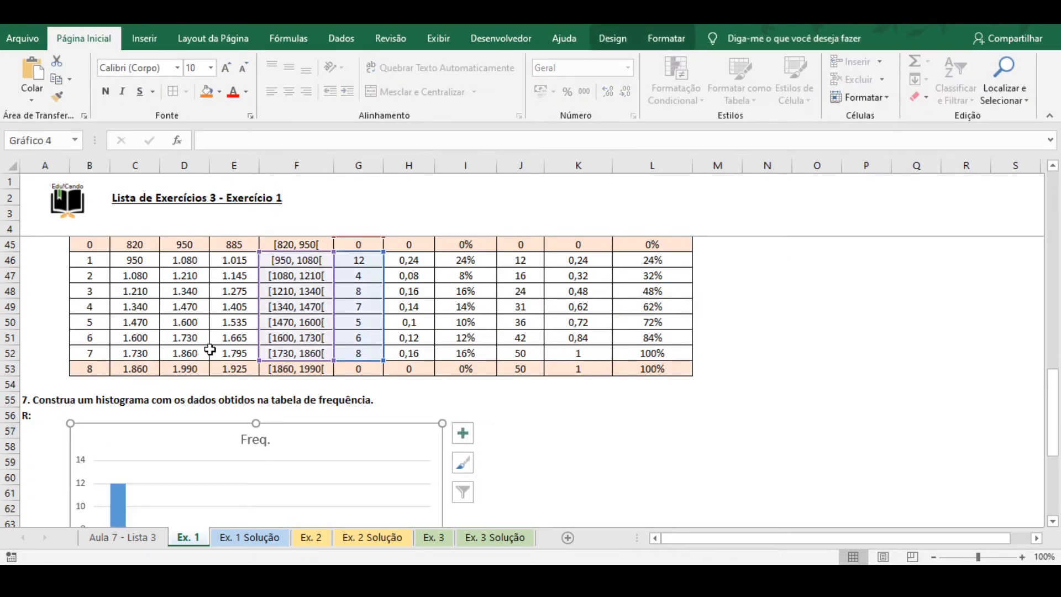
scroll(211, 352, "down", 3)
left_click_drag(289, 306, 316, 257)
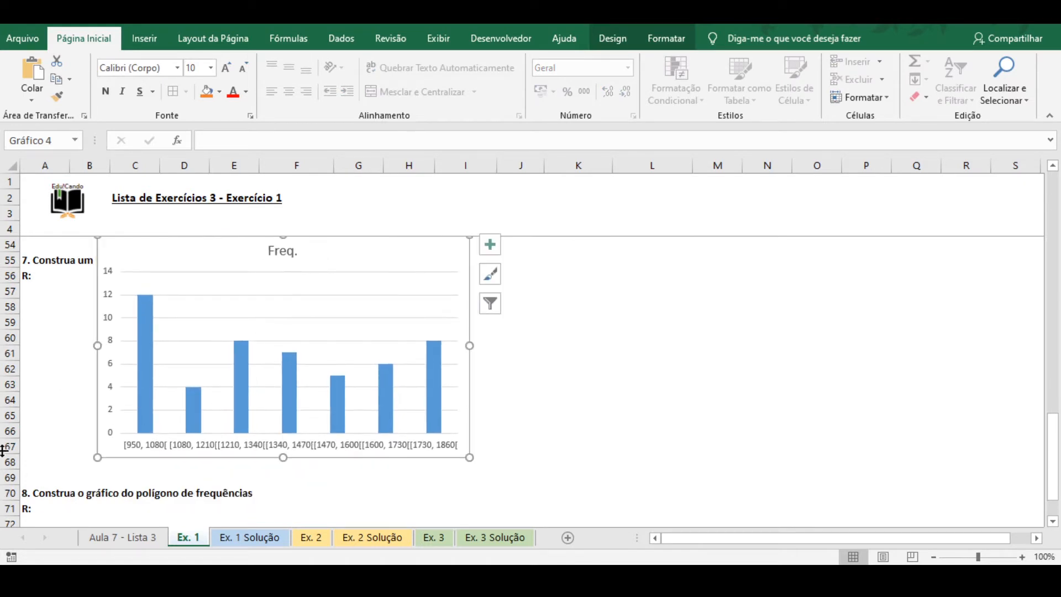
Insert more blank rows above question 8 at row 70 and reposition the chart just below the question 7 heading.
left_click(8, 493)
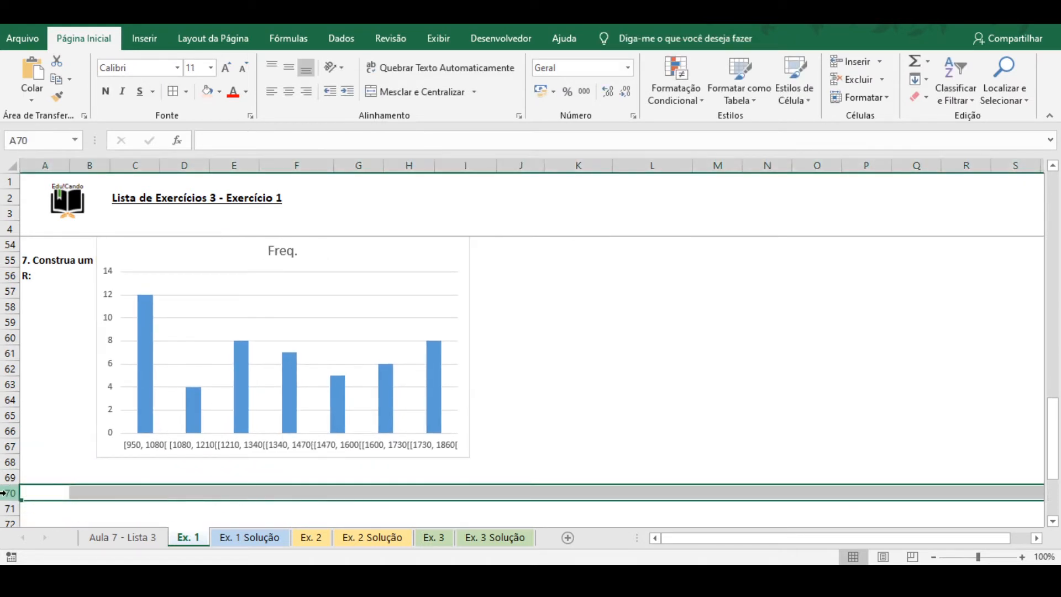
scroll(256, 419, "up", 1)
scroll(256, 419, "up", 1)
left_click_drag(315, 303, 300, 339)
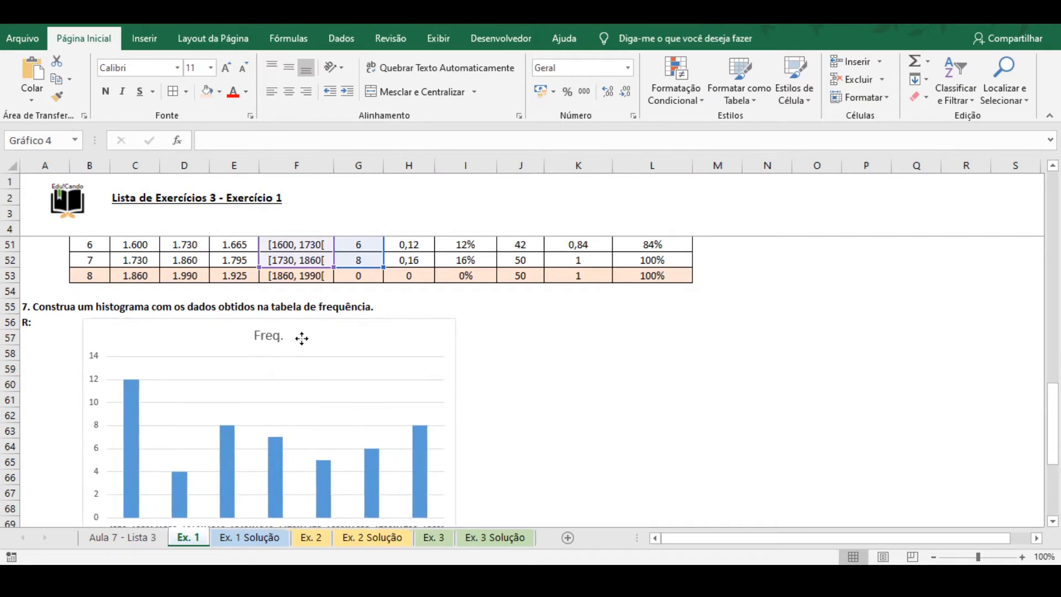
Enlarge the question 7 chart to about 15.29 cm wide and 9.02 cm high.
scroll(364, 384, "down", 2)
left_click_drag(455, 447, 533, 484)
left_click(1054, 169)
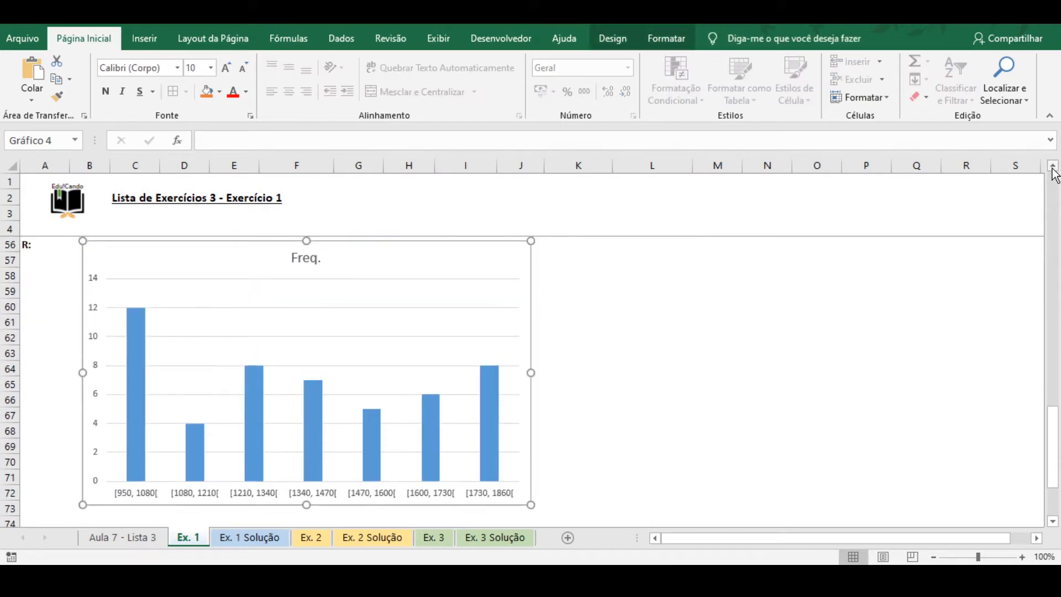
Replace the chart title with "Histograma - Salário".
left_click(306, 258)
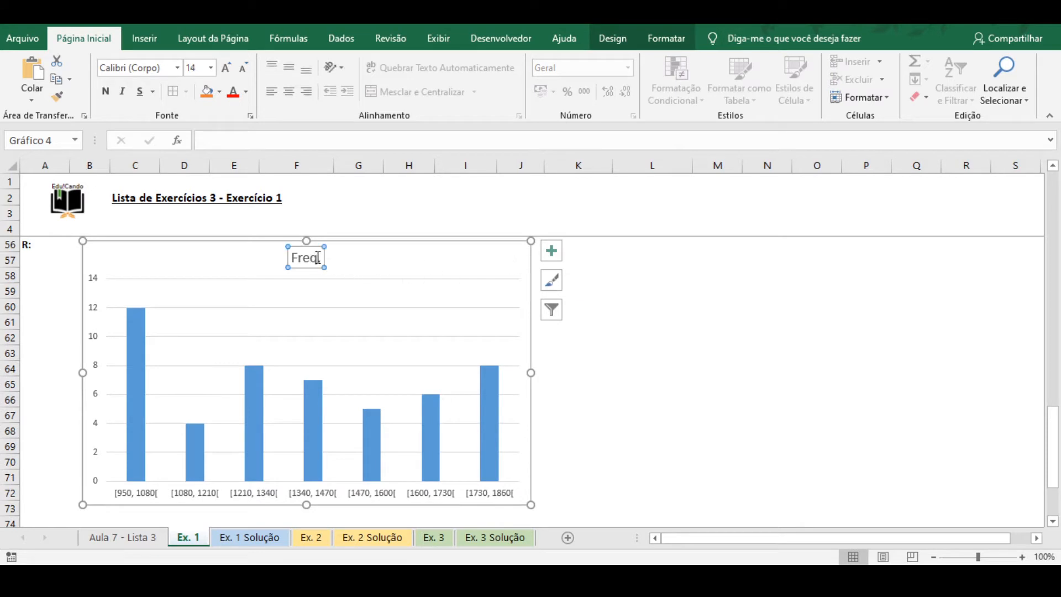
double_click(289, 258)
type("Histogra")
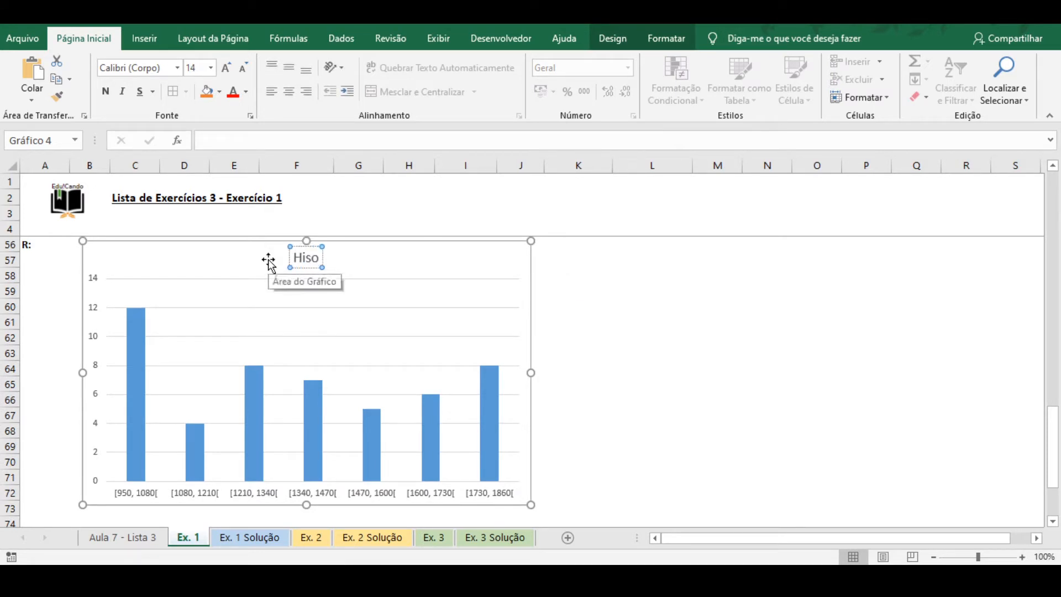
type("ma -")
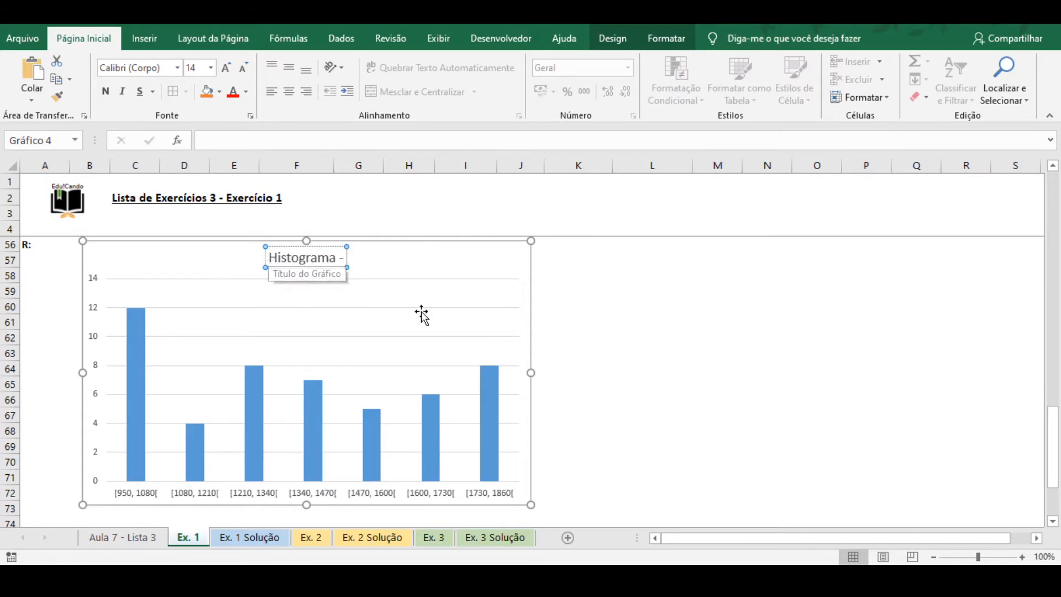
scroll(434, 321, "up", 3)
scroll(434, 320, "down", 1)
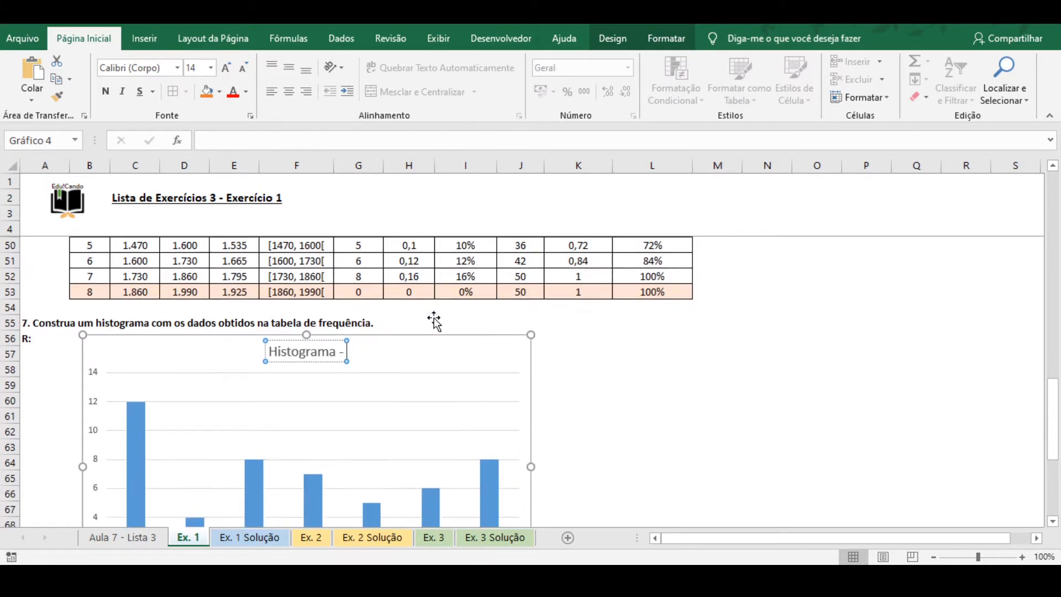
type("Salário")
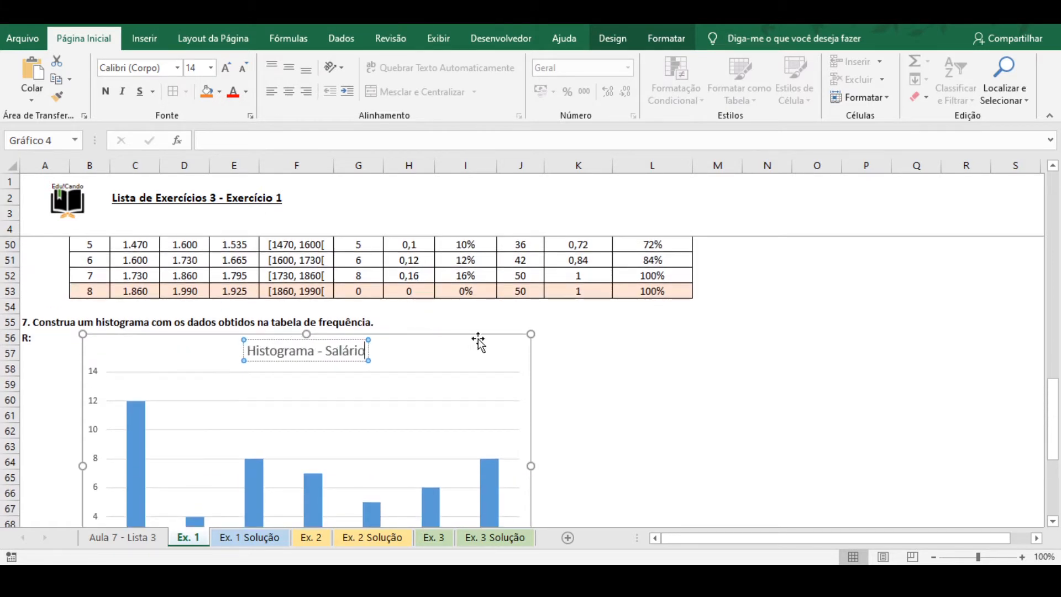
Change the shape outline of the whole chart area and set the chart's text color to black.
left_click(476, 339)
left_click(655, 43)
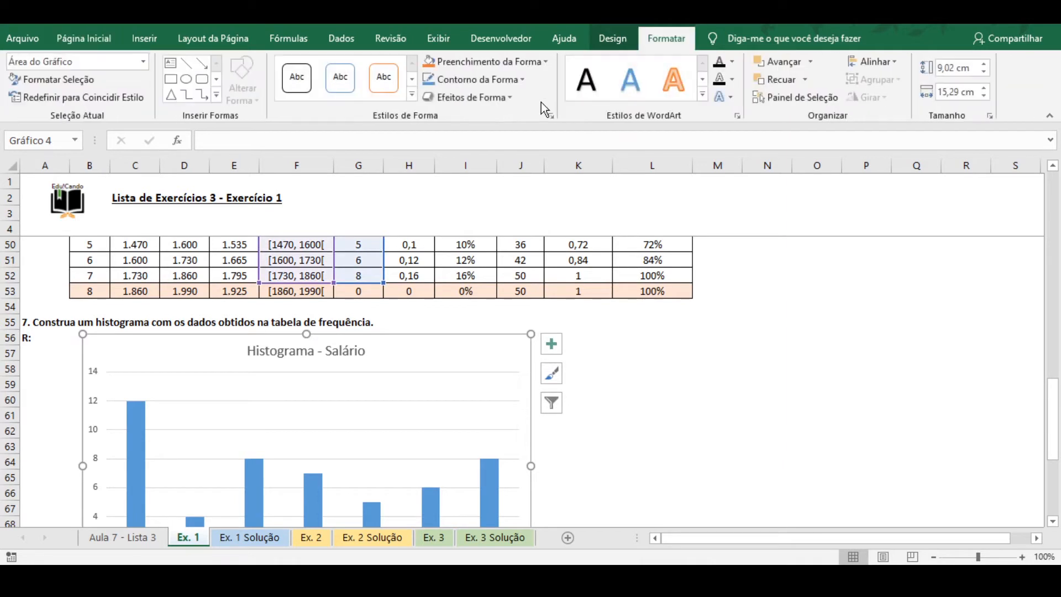
left_click(480, 81)
left_click(482, 234)
left_click(84, 40)
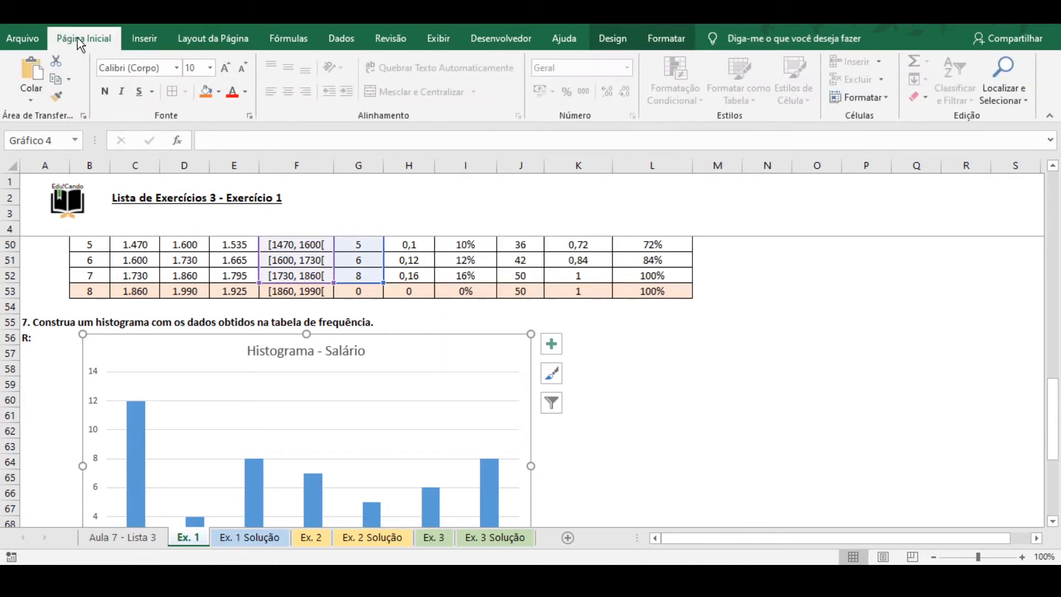
left_click(246, 92)
left_click(235, 111)
Remove the gridlines from the histogram and add data labels to its columns.
scroll(625, 346, "down", 2)
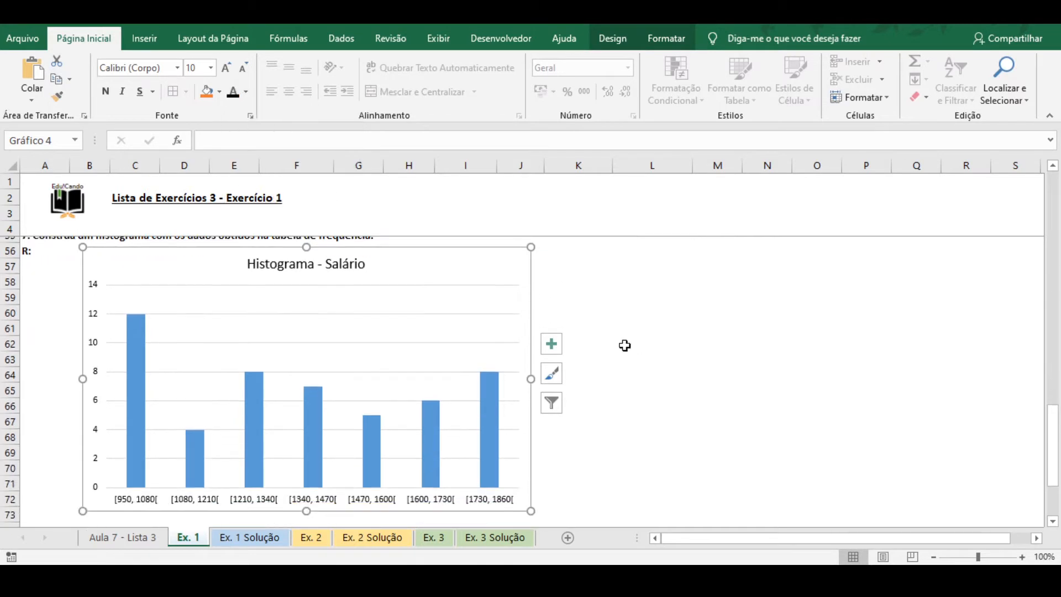
left_click(550, 248)
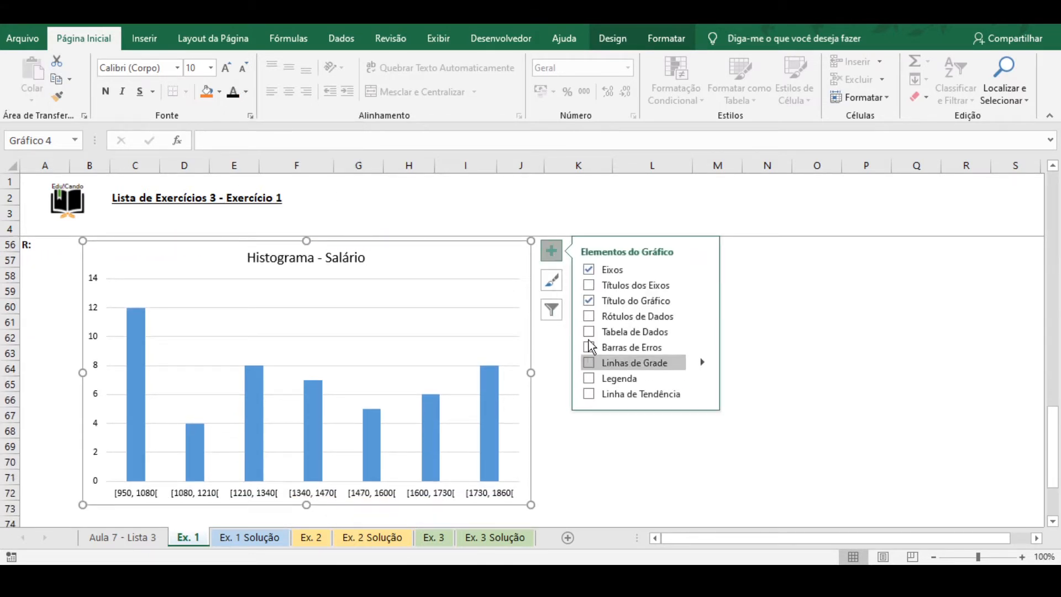
left_click(589, 317)
Make the histogram's data labels bold and increase their font size to 10.5.
left_click(439, 387)
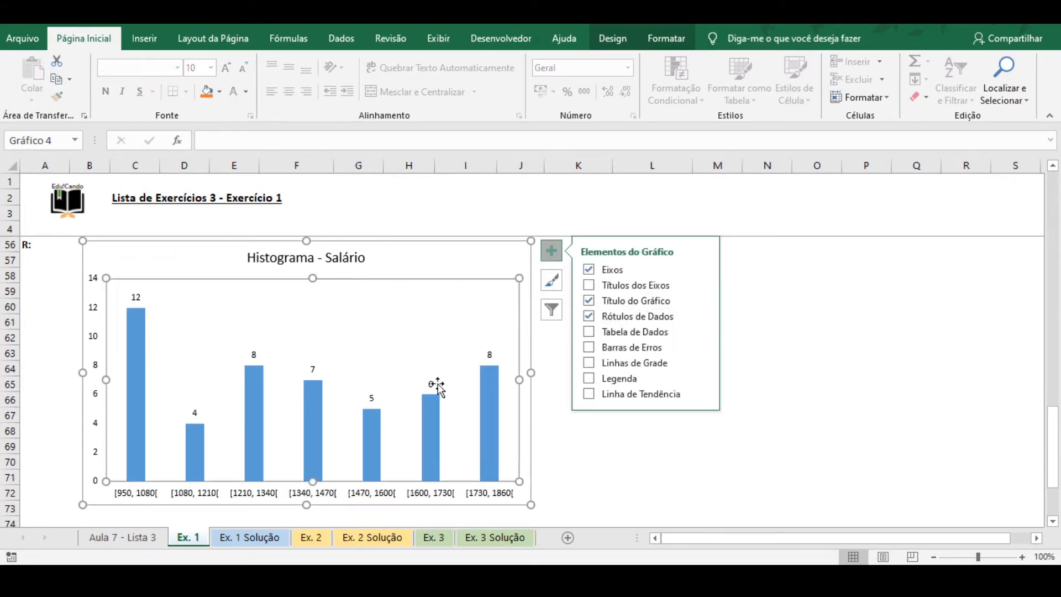
left_click(437, 386)
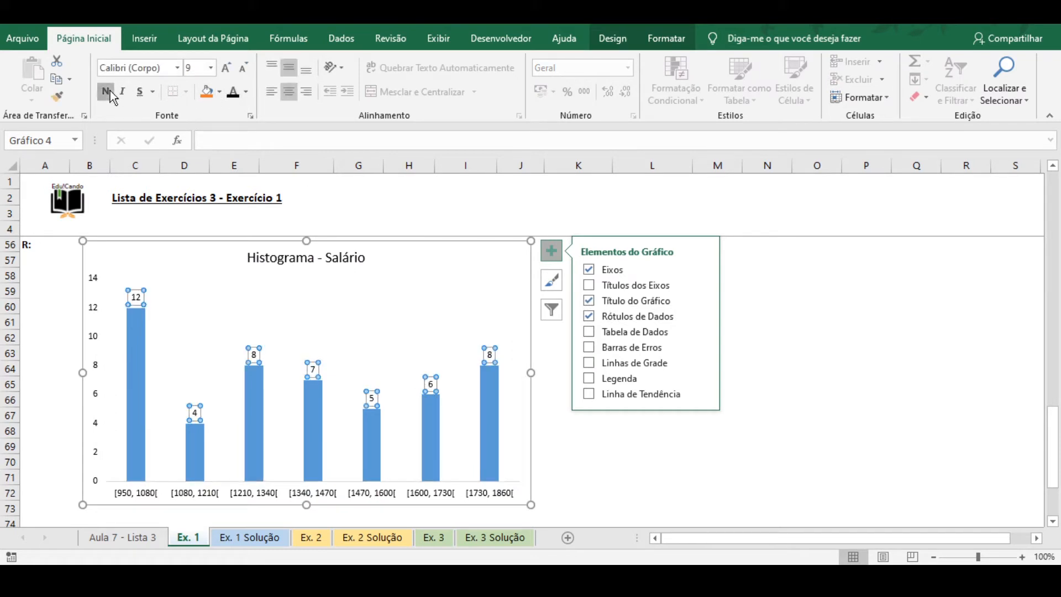
left_click(111, 91)
left_click(225, 69)
left_click(224, 68)
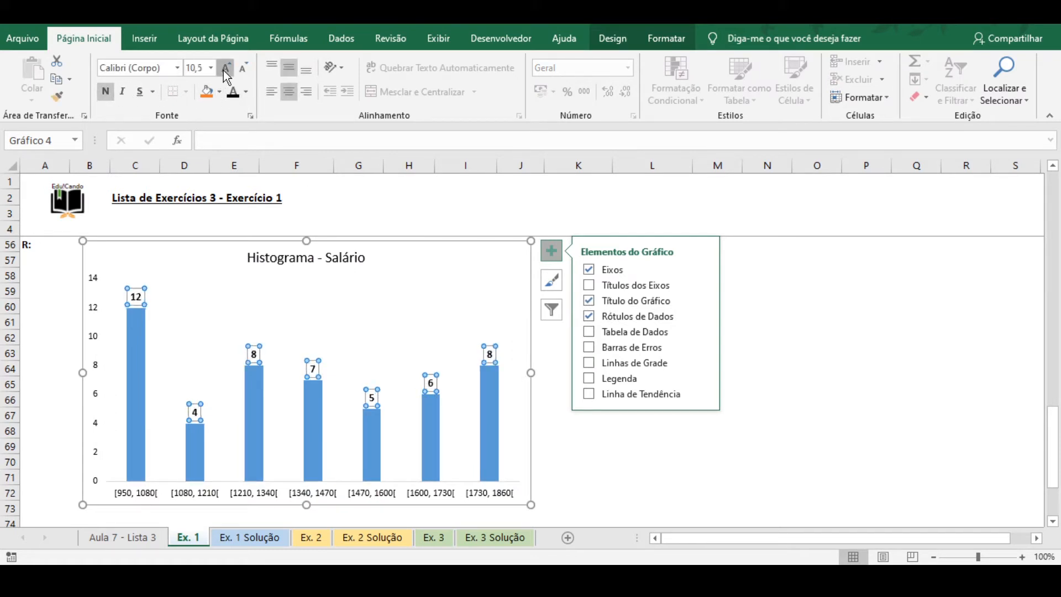
Set the gap width of the histogram's columns to 0%.
right_click(137, 331)
left_click(188, 476)
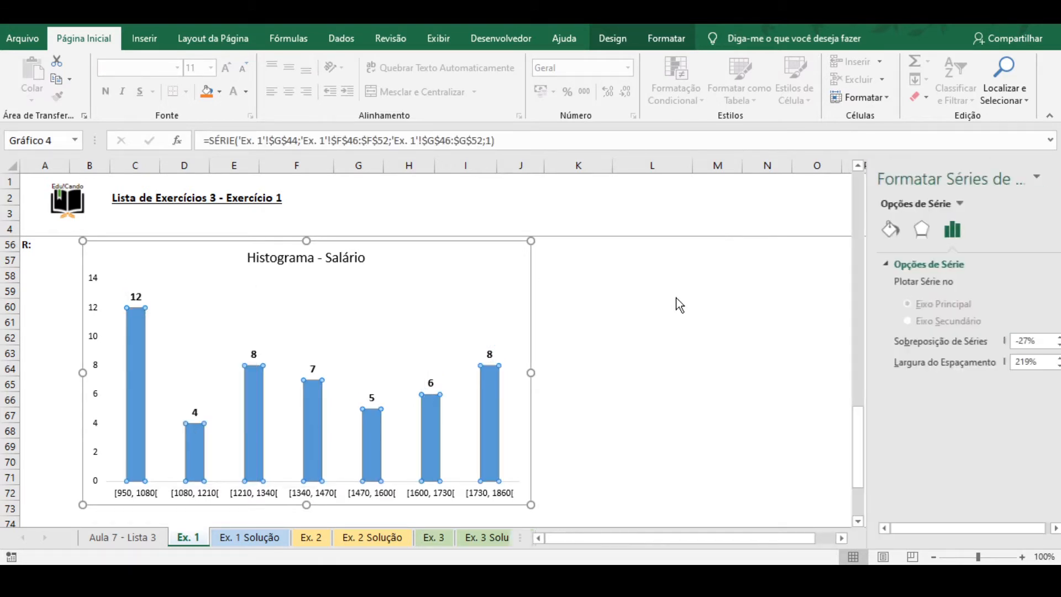
left_click(1006, 362)
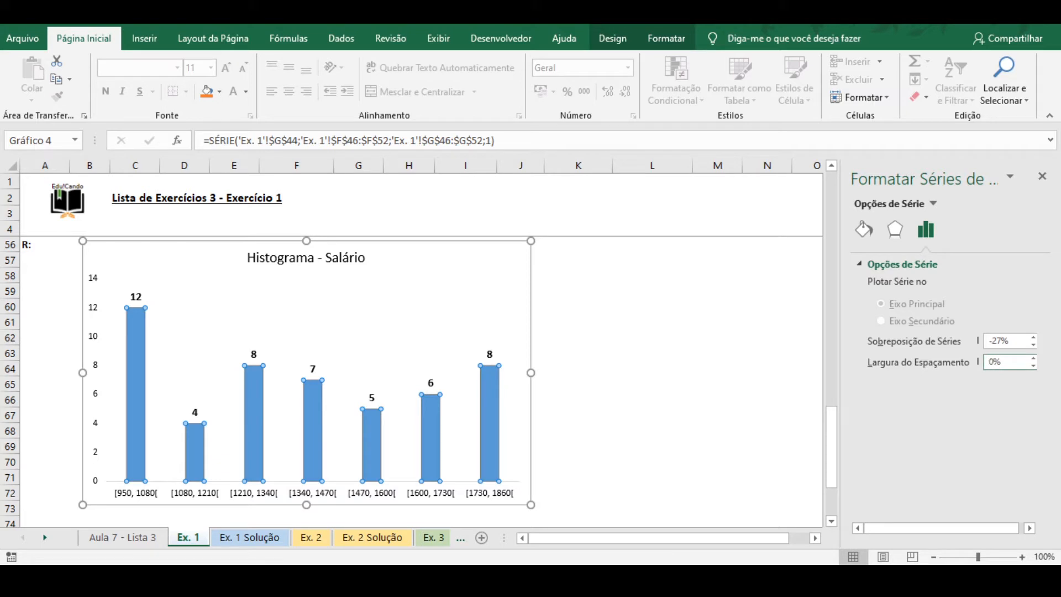
type("0")
key("Return")
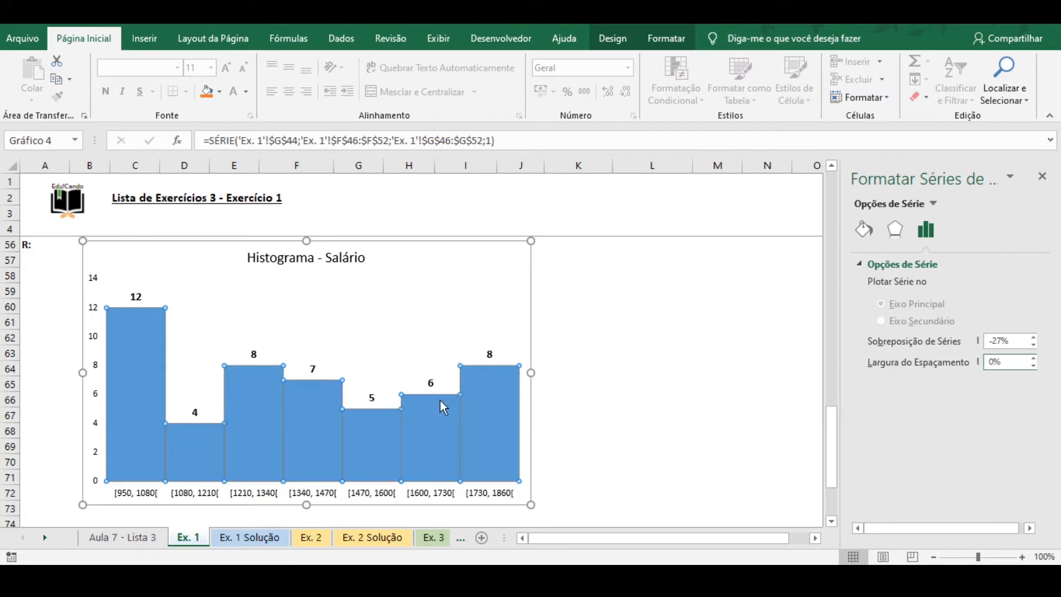
Apply a black outline to all columns of the histogram.
left_click(336, 403)
left_click(666, 39)
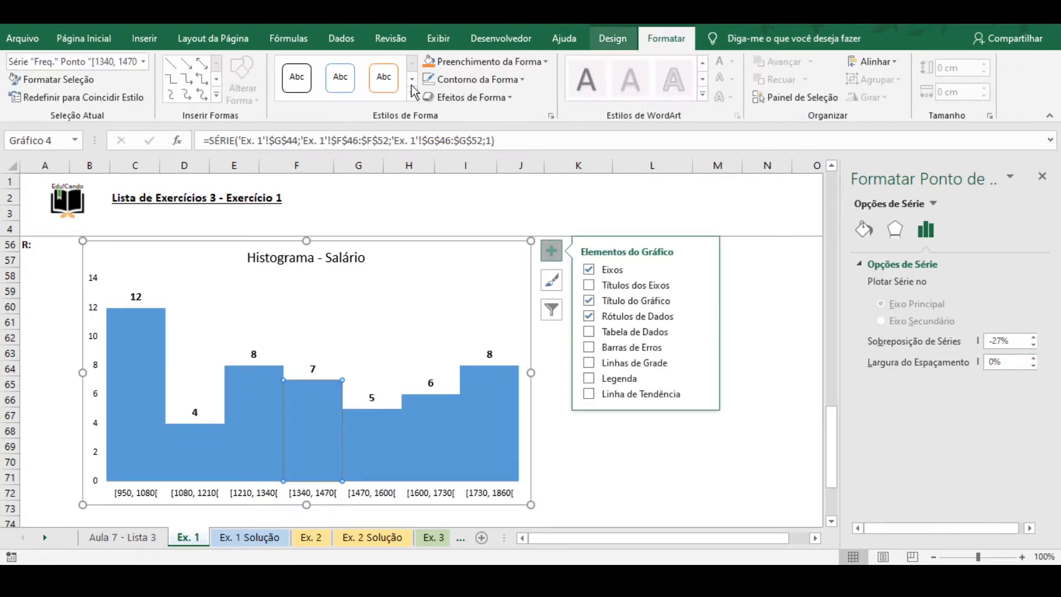
left_click(469, 76)
left_click(442, 100)
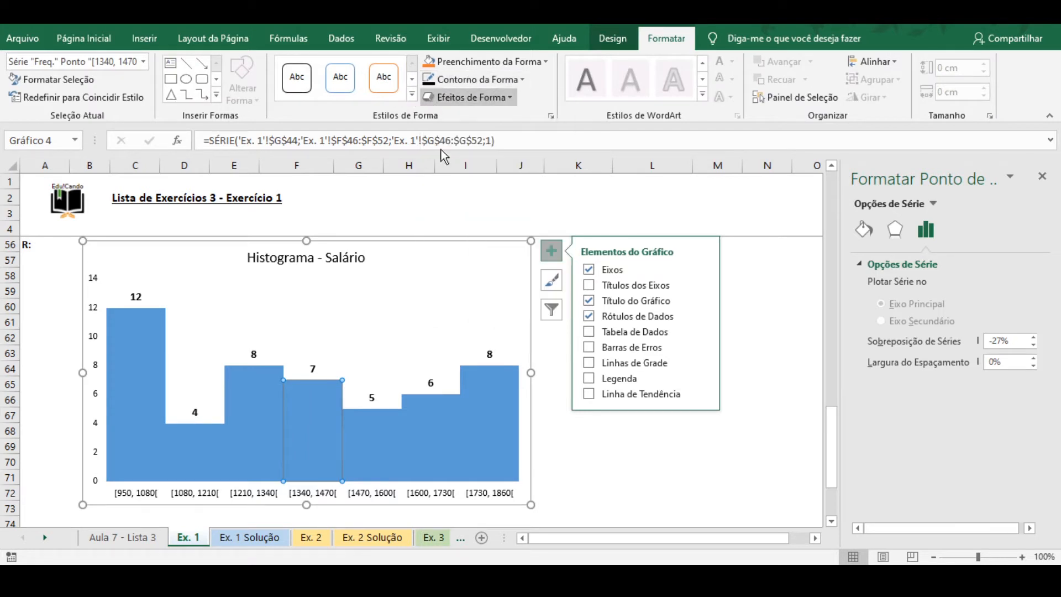
left_click(608, 461)
left_click(120, 323)
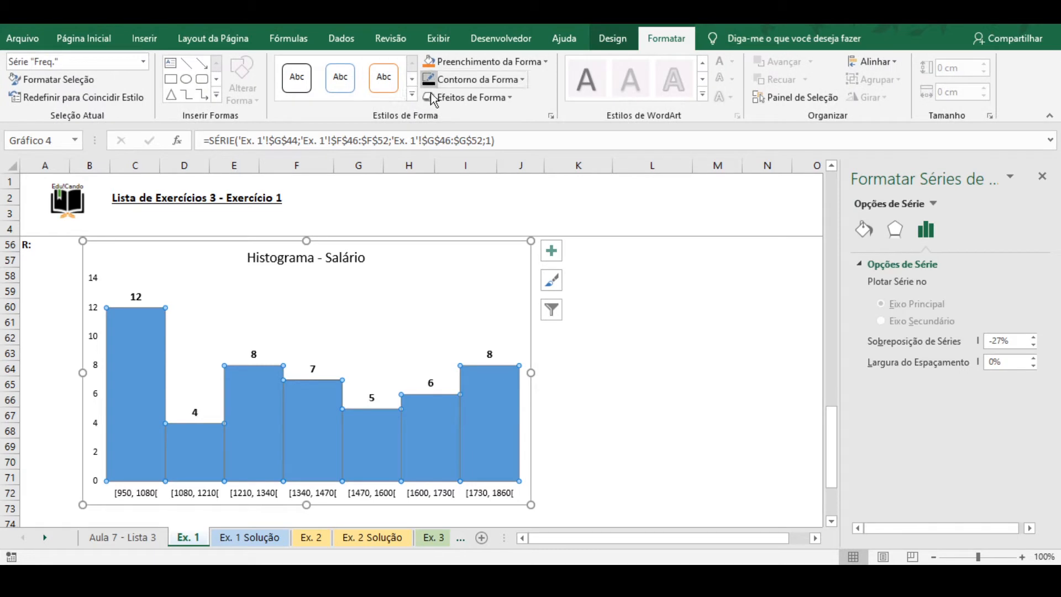
left_click(429, 80)
left_click(628, 338)
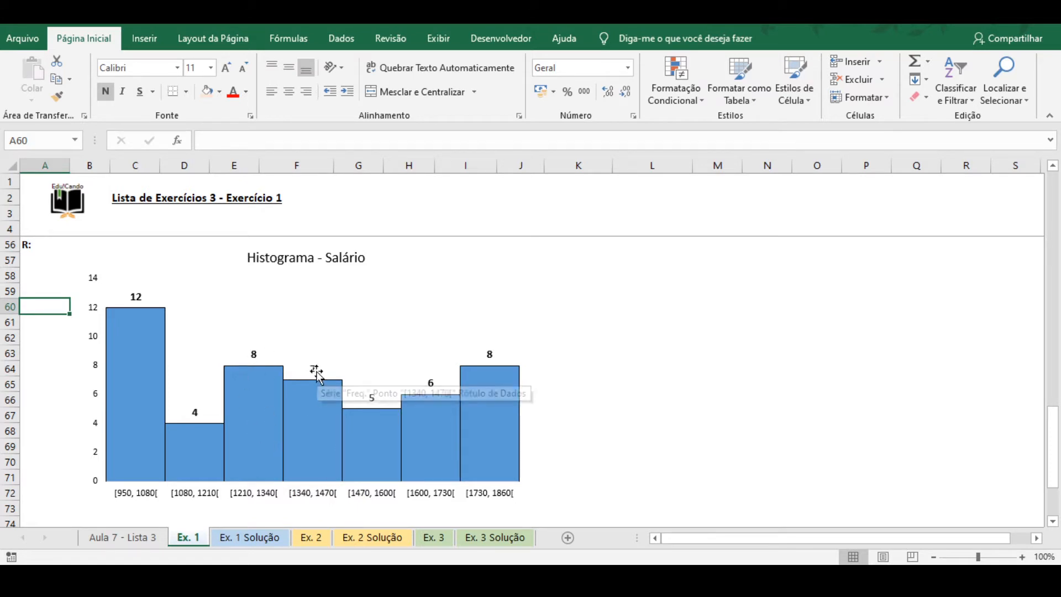
Insert 13 blank rows between the question 8 answer line and question 9.
scroll(316, 372, "down", 4)
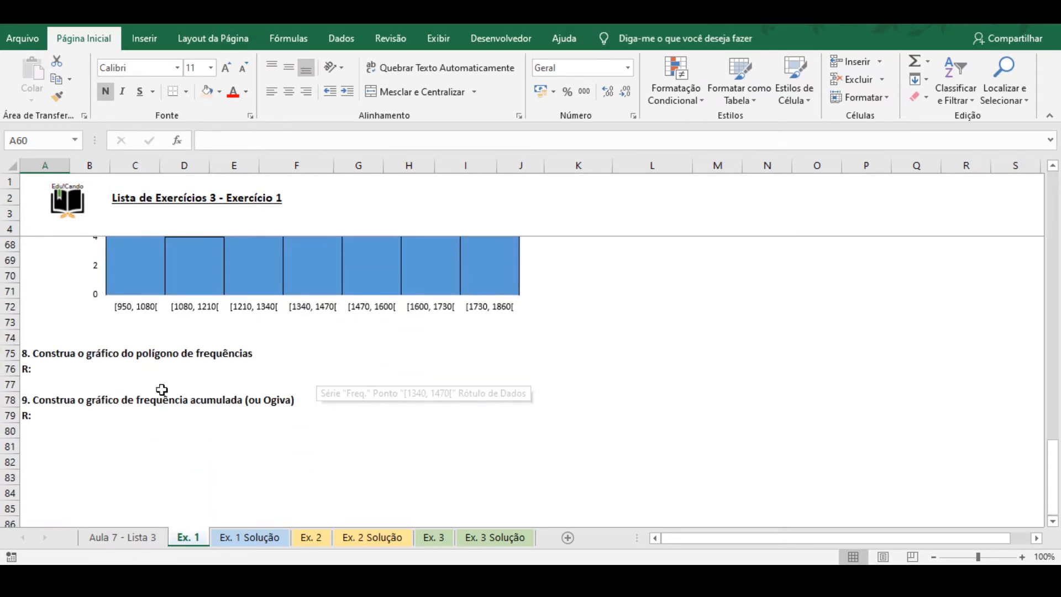
left_click(11, 384)
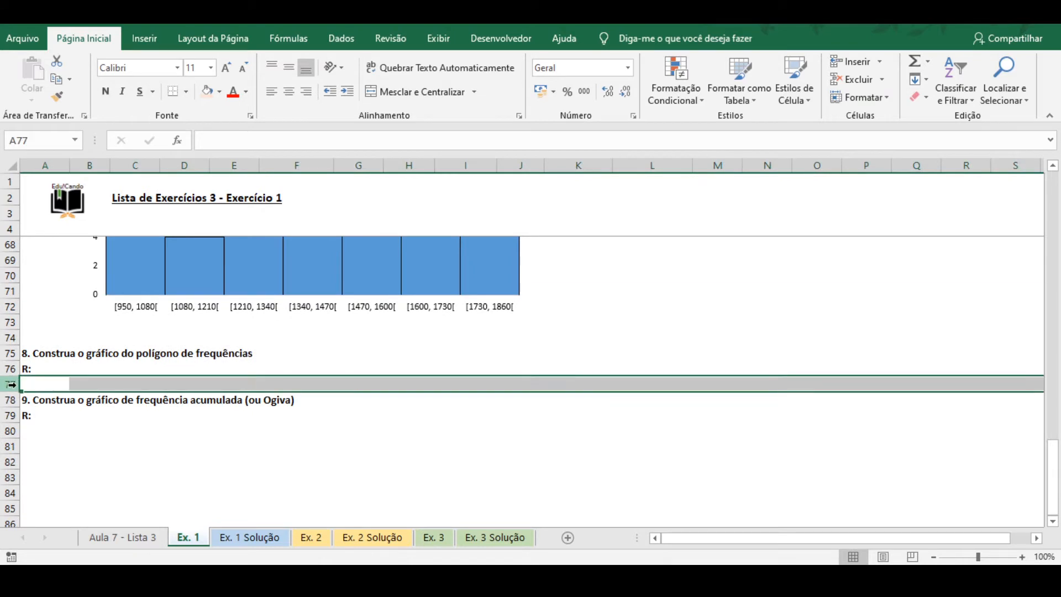
mouse_move(11, 391)
left_mouse_down()
mouse_move(14, 465)
mouse_move(17, 385)
left_mouse_up()
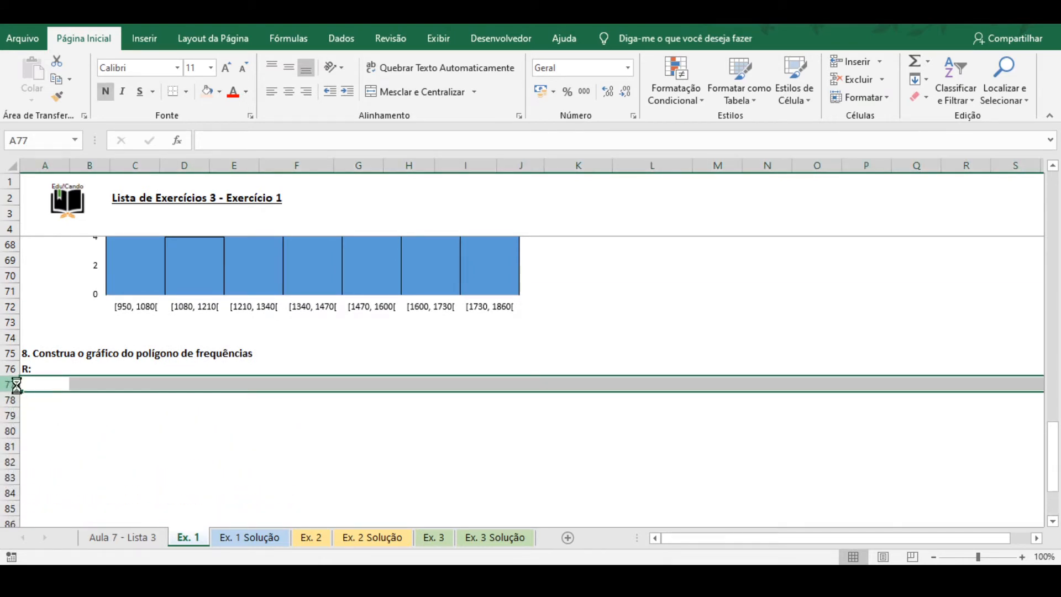
left_click(74, 399)
Insert a line chart from the P. Médio and Freq. columns, rows 44 to 53, with P. Médio as the category axis.
scroll(76, 399, "up", 9)
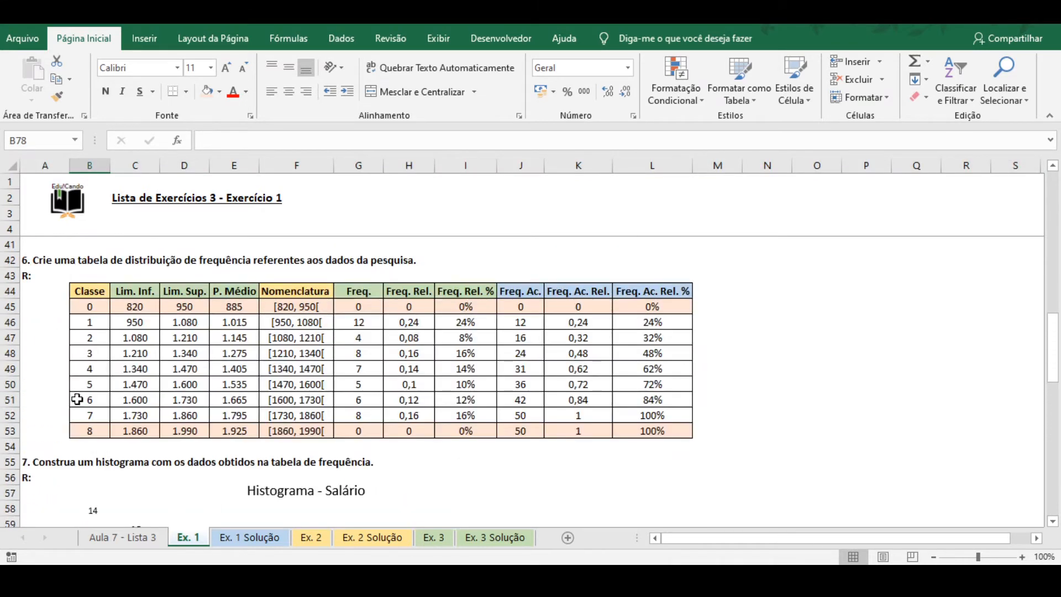
left_click(283, 306)
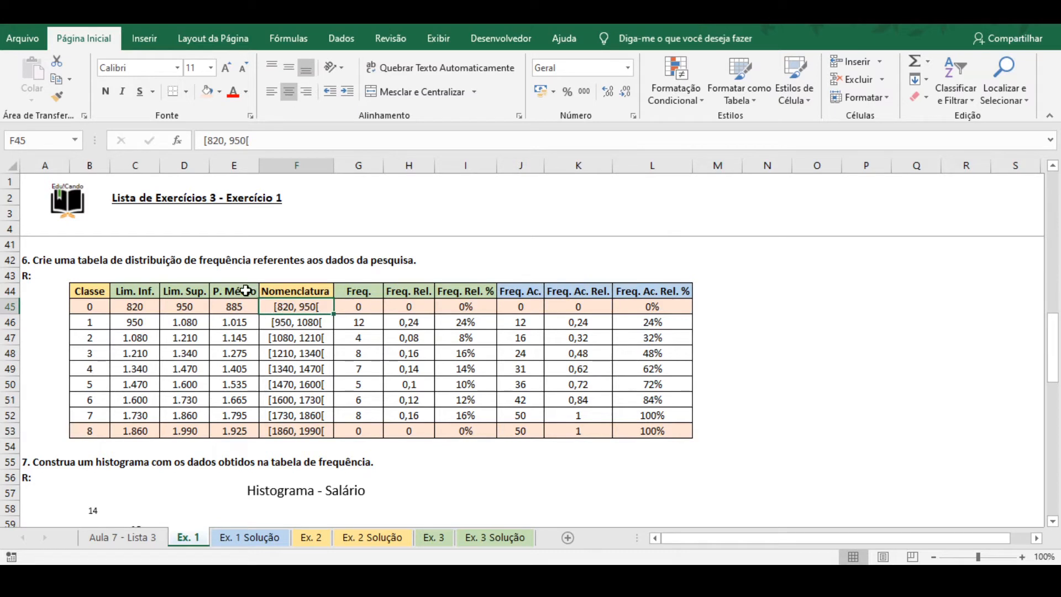
left_click_drag(246, 291, 238, 432)
left_click_drag(363, 292, 363, 426)
left_click(145, 39)
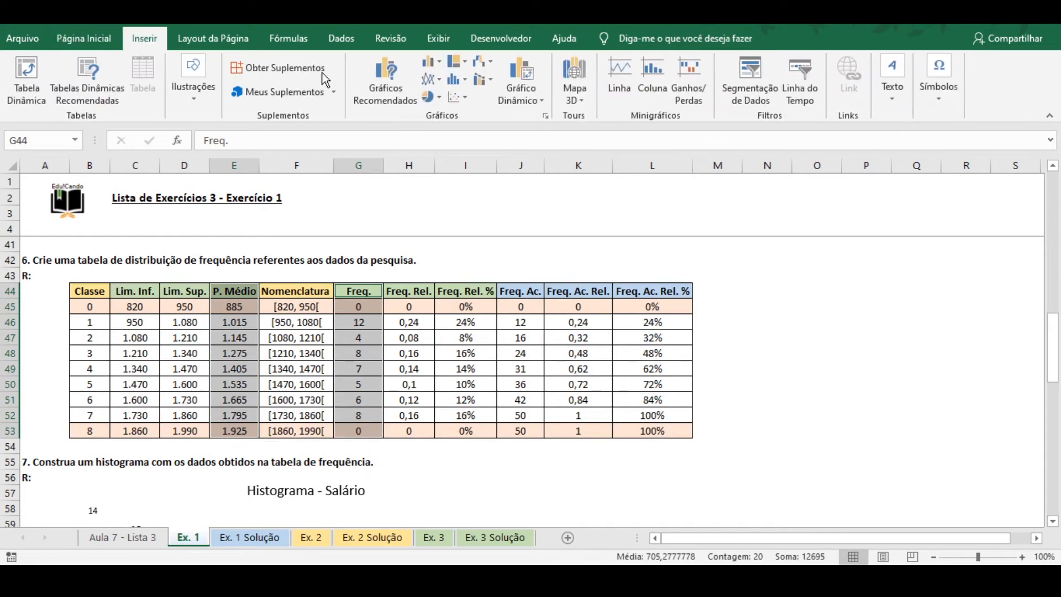
left_click(406, 88)
left_click(438, 87)
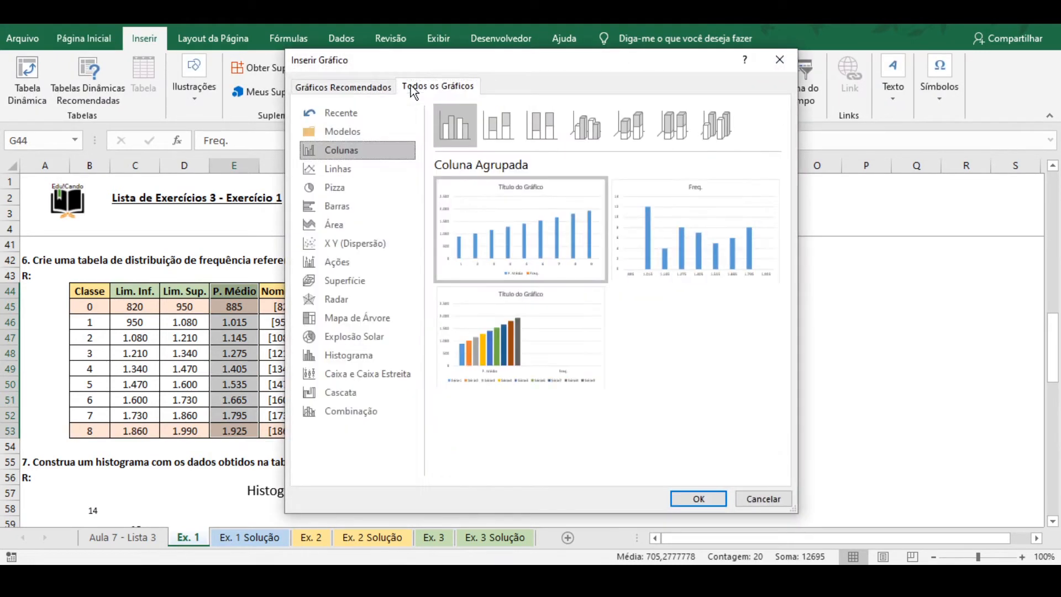
left_click(352, 175)
left_click(642, 197)
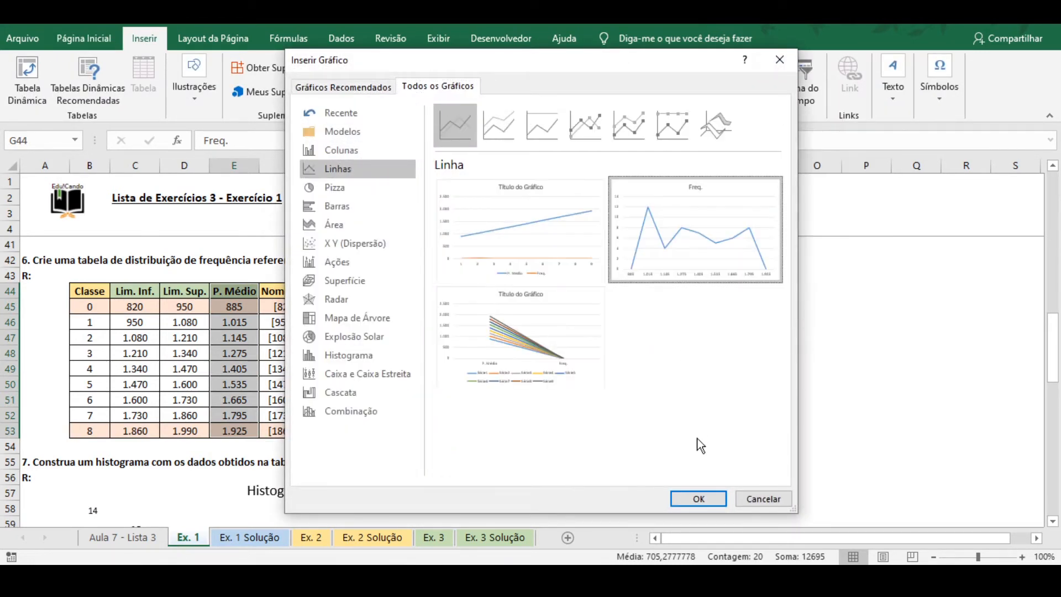
left_click(692, 500)
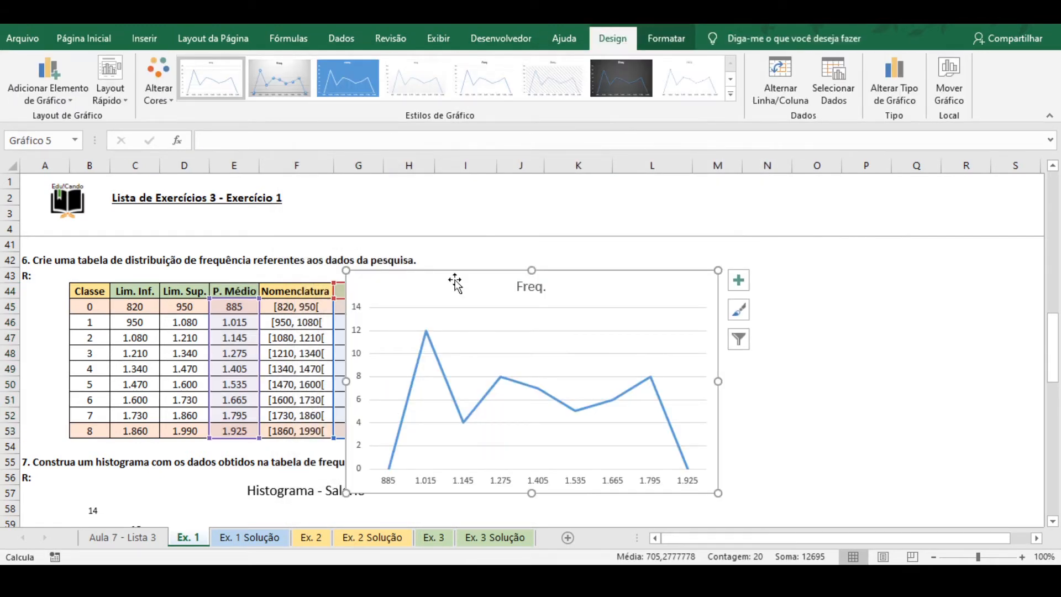
Move the line chart from the frequency table to the answer area of question 8.
key("ctrl+x")
scroll(359, 293, "down", 11)
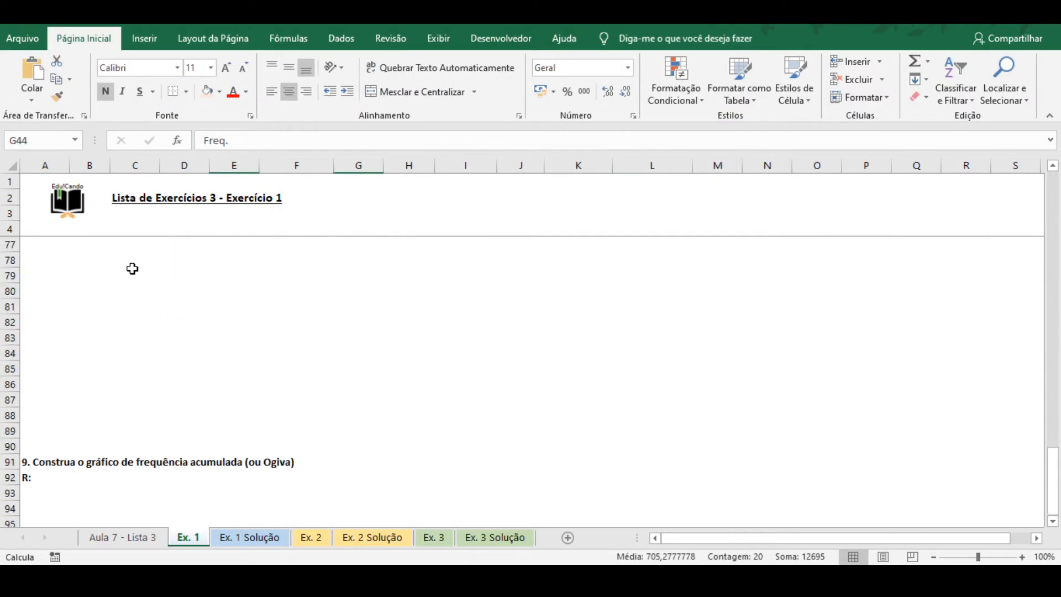
left_click(85, 275)
key("ctrl+v")
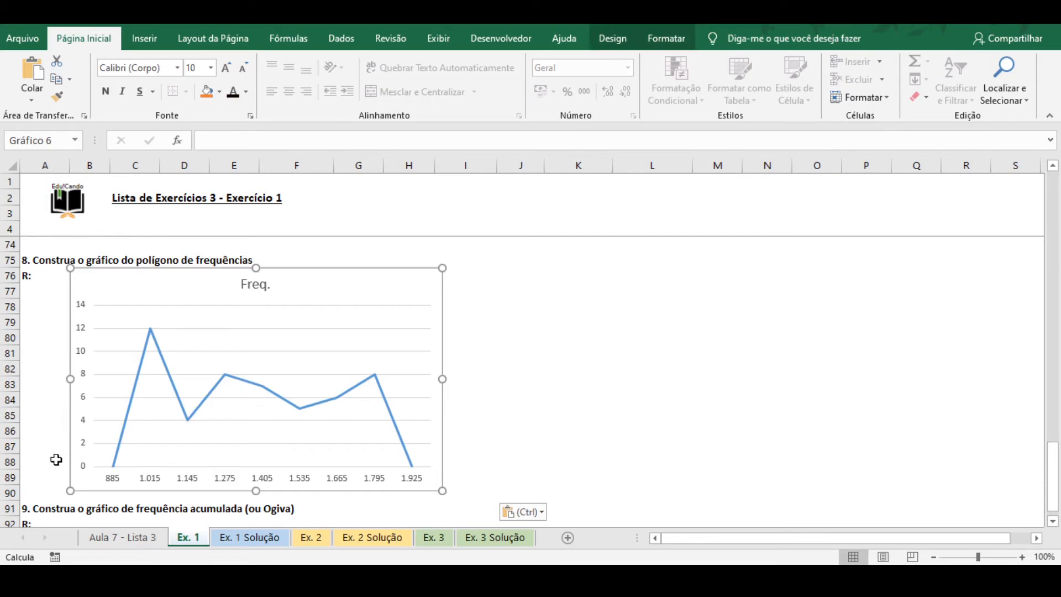
Insert a few more blank rows above question 9, starting at row 91.
left_click(6, 510)
key("ctrl+plus")
key("ctrl+plus")
key("ctrl+plus")
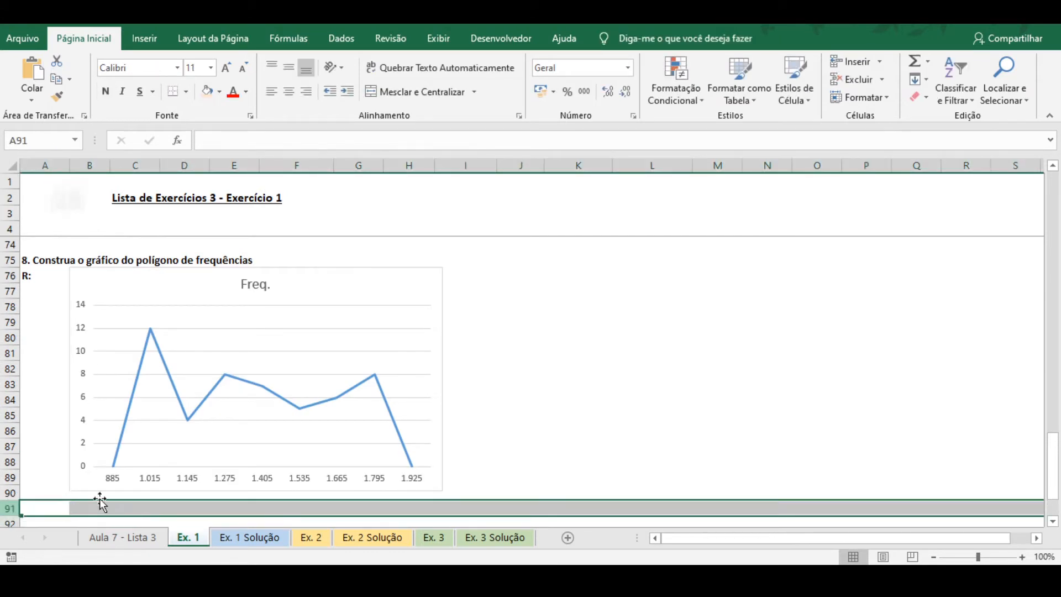
Shift the line chart slightly down below the question 8 heading and enlarge it to about 8.2 cm by 13.6 cm.
left_click(333, 274)
left_click_drag(333, 274, 330, 283)
double_click(360, 282)
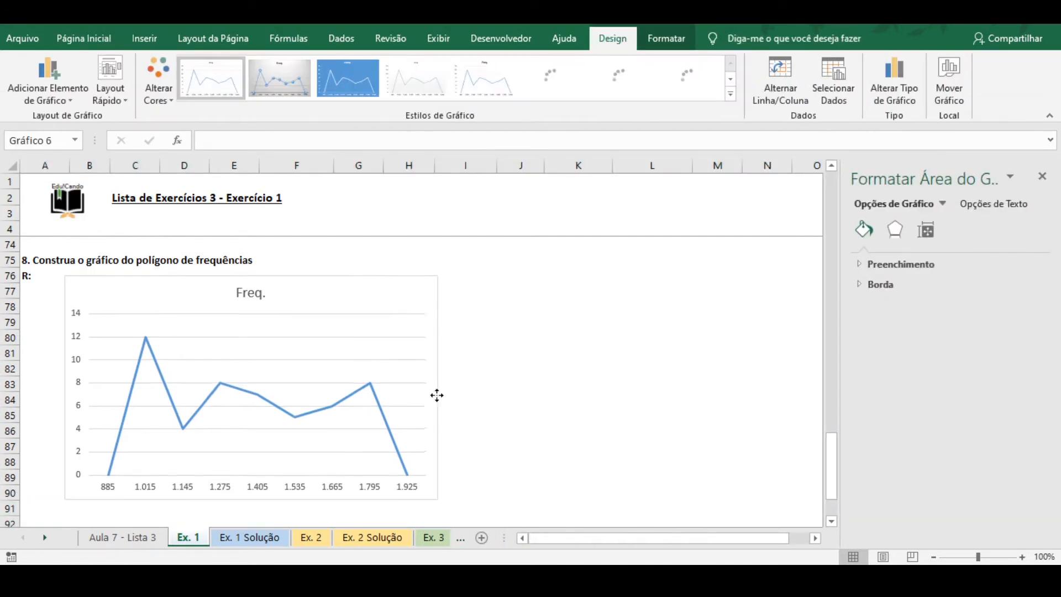
left_click_drag(434, 501, 464, 517)
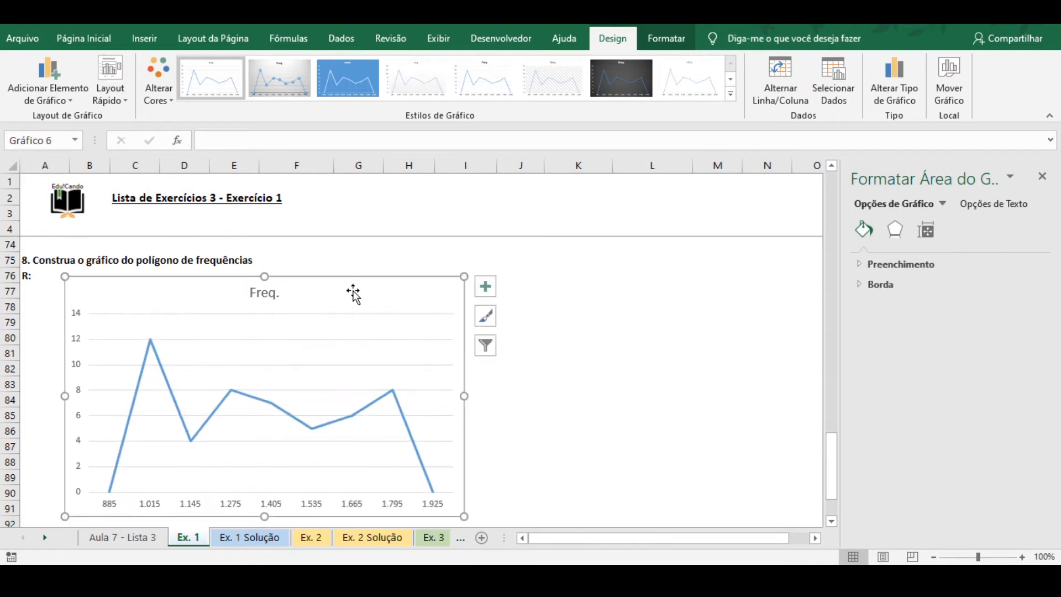
Set the line chart's text color to black and remove its gridlines.
left_click(101, 32)
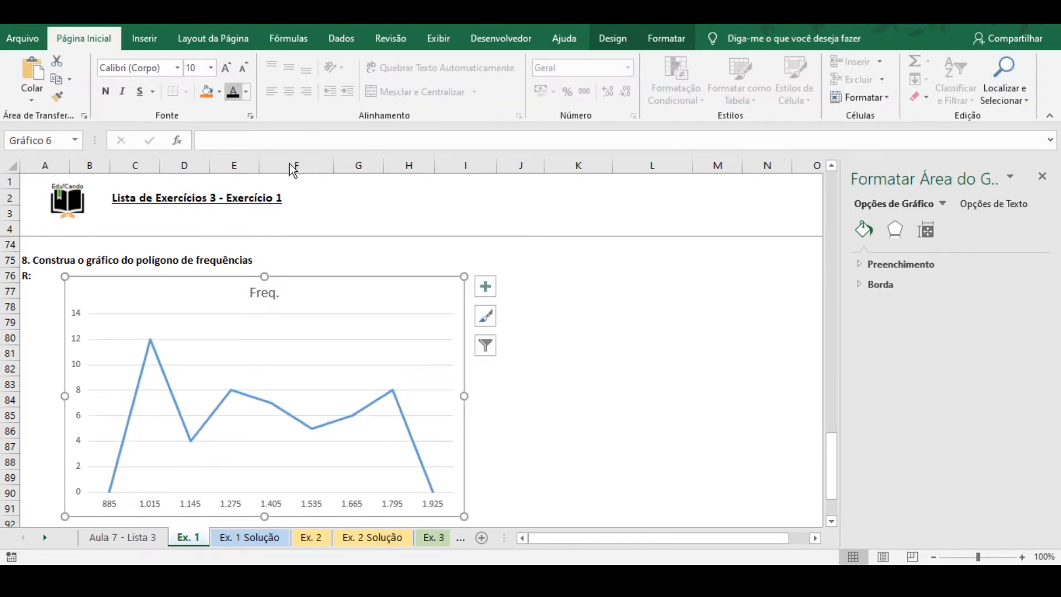
left_click(485, 286)
left_click(523, 399)
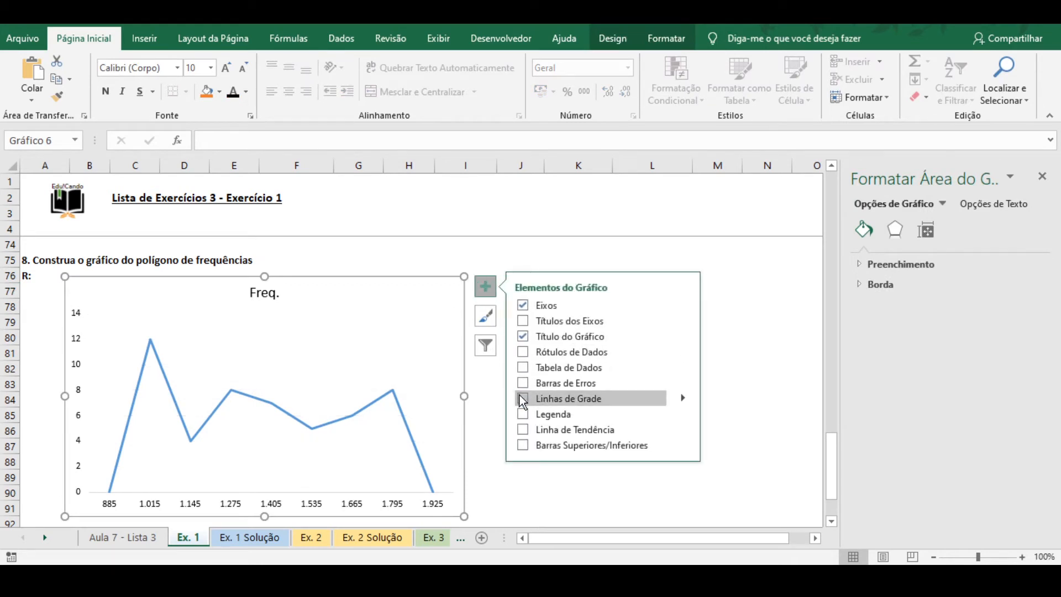
Add data labels to the line chart and format them in bold at font size 11.
left_click(522, 352)
left_click(232, 381)
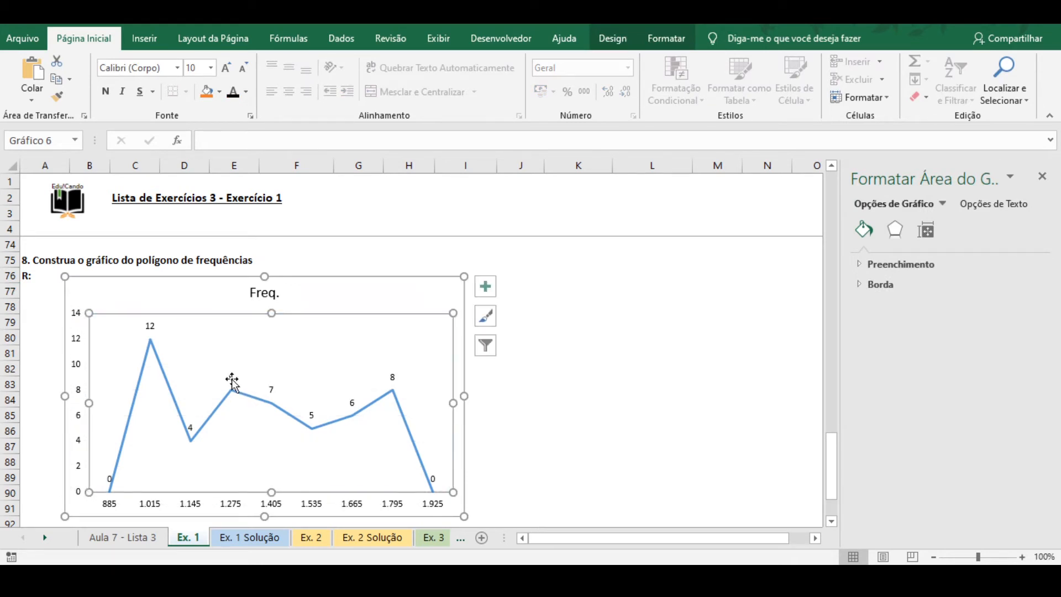
left_click(232, 379)
left_click(105, 91)
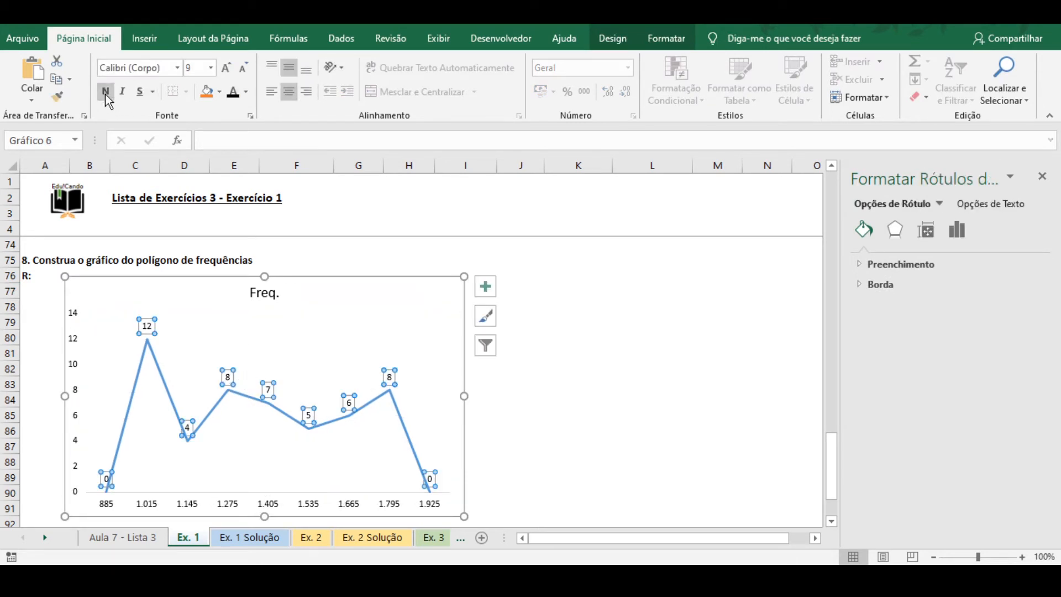
left_click(227, 68)
left_click(227, 68)
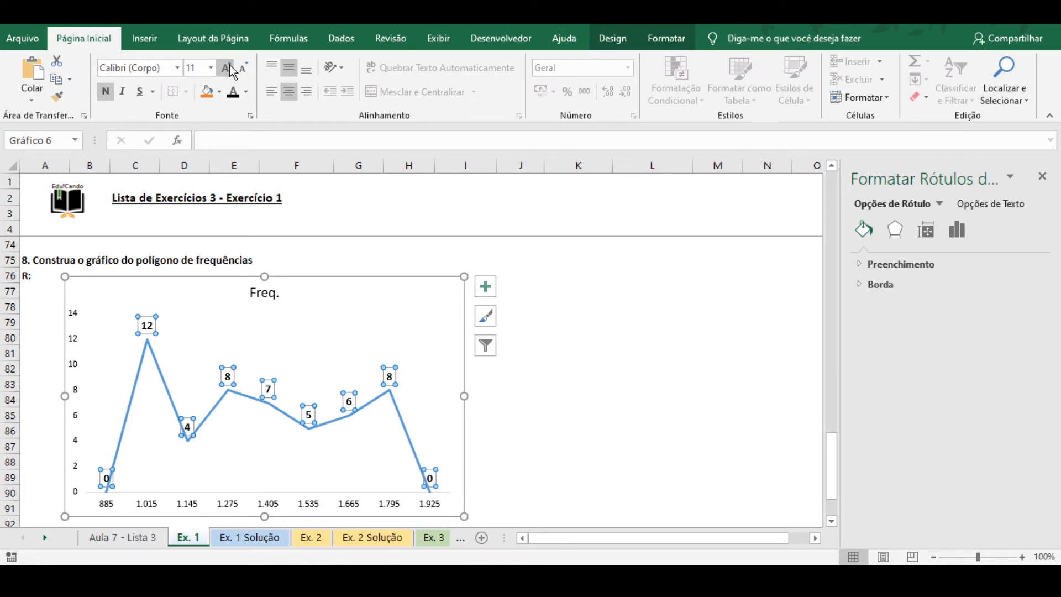
Replace the line chart's title with "Polígono de Frequências - Salários".
left_click(315, 284)
left_click(261, 293)
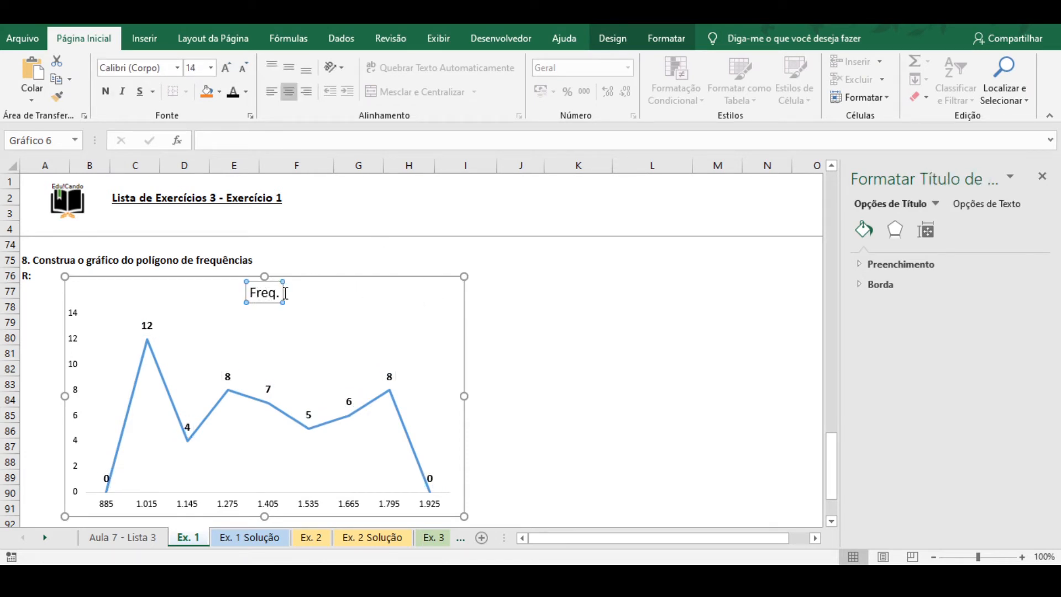
double_click(286, 293)
type("Polígo")
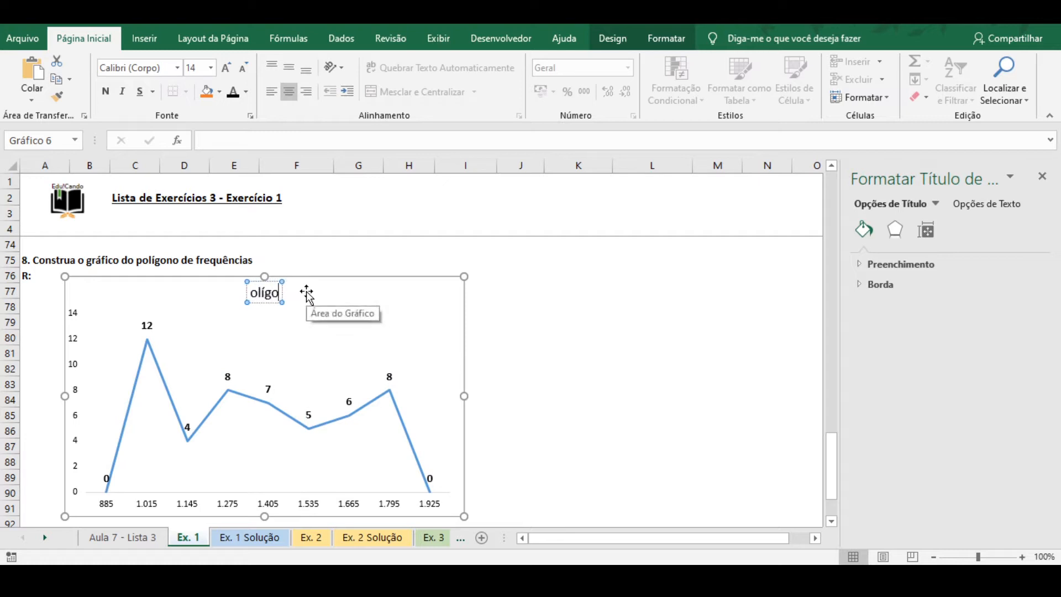
key("BackSpace")
key("BackSpace")
key("BackSpace")
key("BackSpace")
key("BackSpace")
type("Polígo")
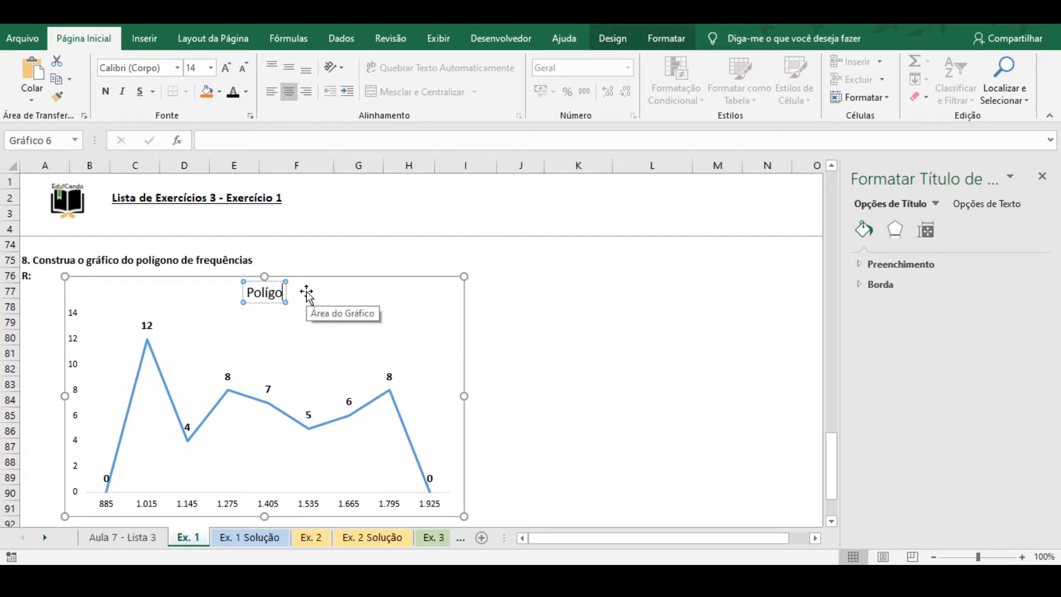
type("no de Frequ")
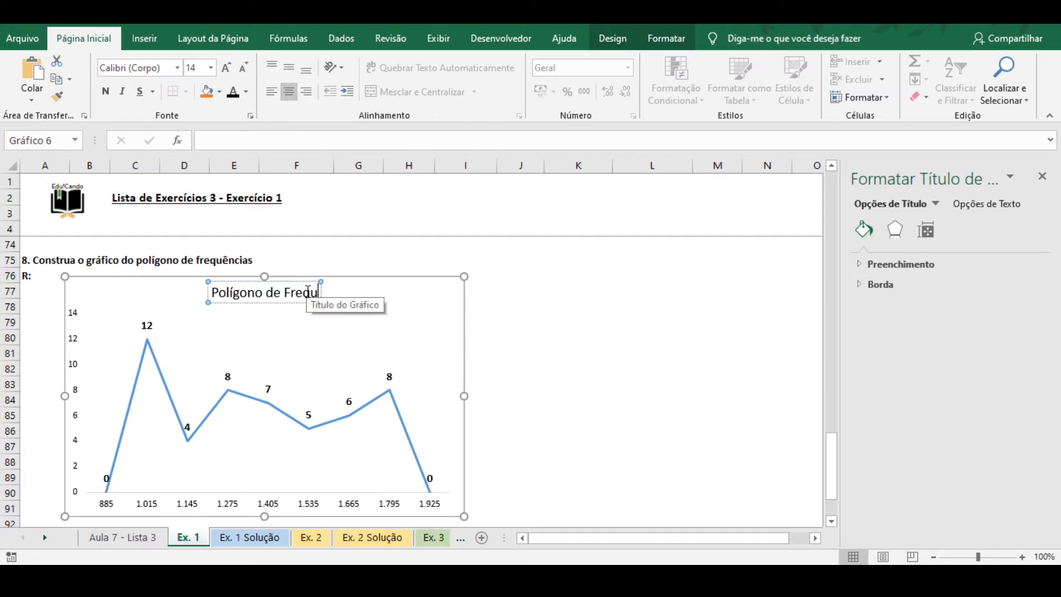
type("ências - Salários")
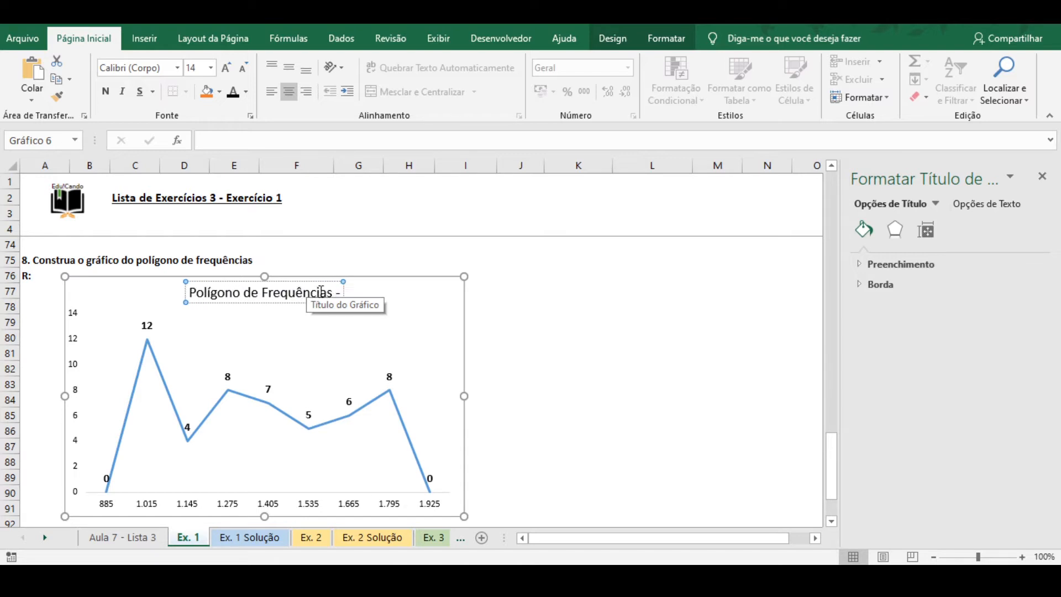
left_click(514, 356)
Remove the outline of the frequency polygon chart.
left_click(434, 328)
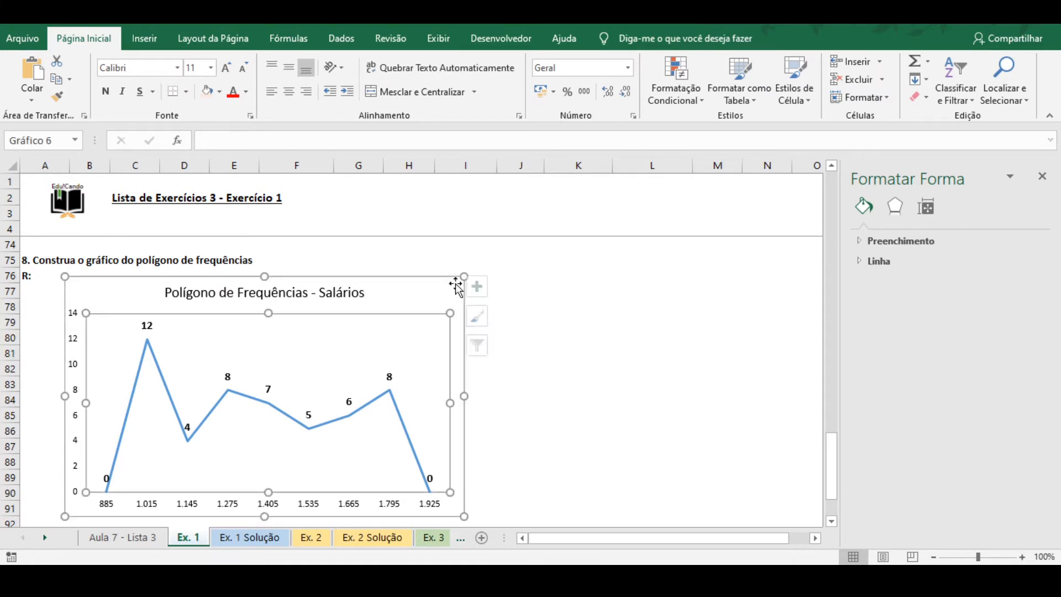
left_click(661, 42)
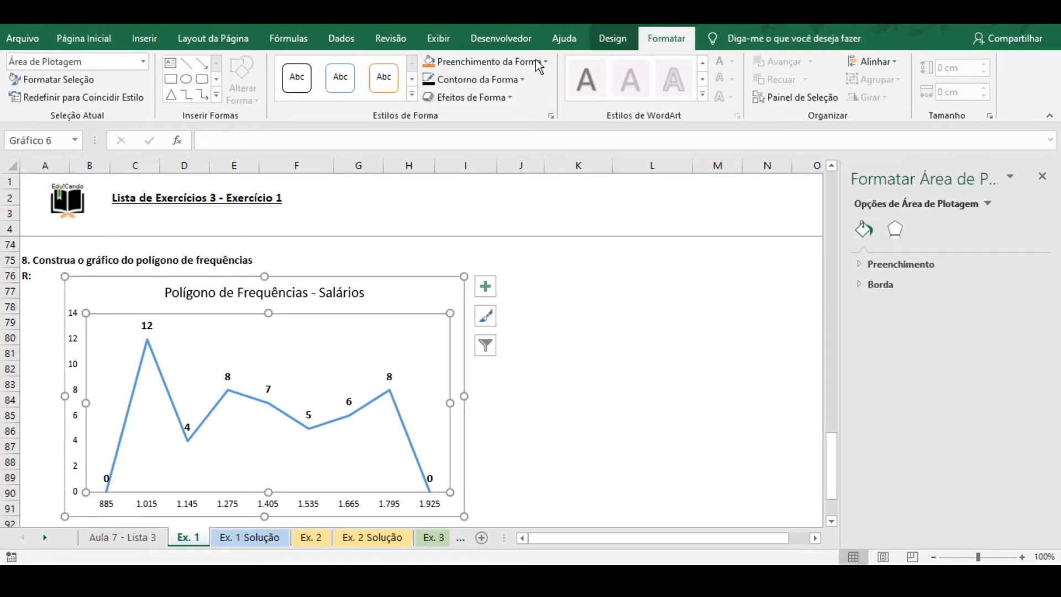
left_click(476, 79)
left_click(462, 237)
left_click(545, 434)
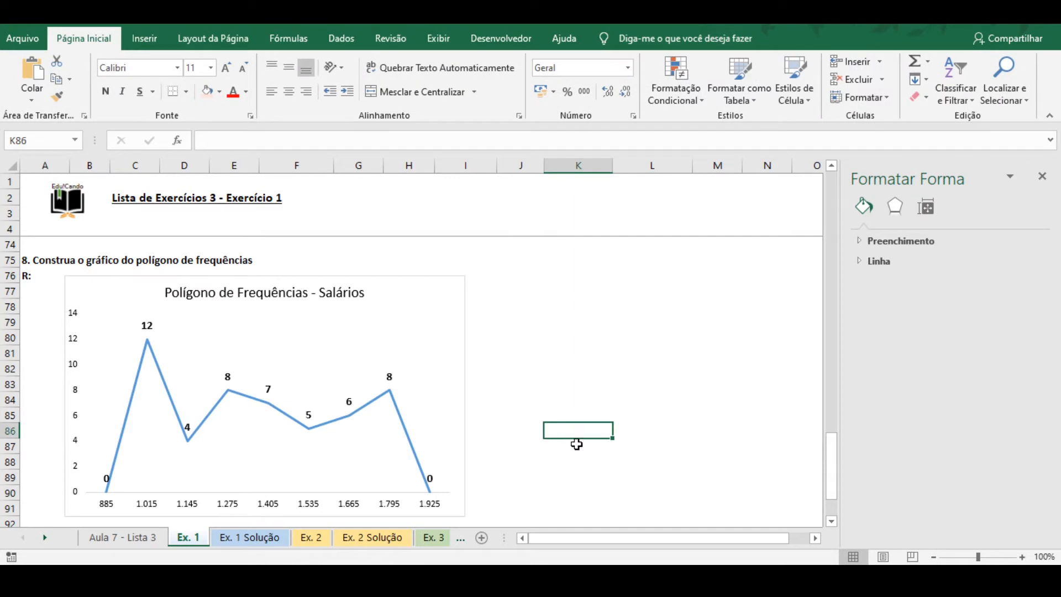
left_click(459, 284)
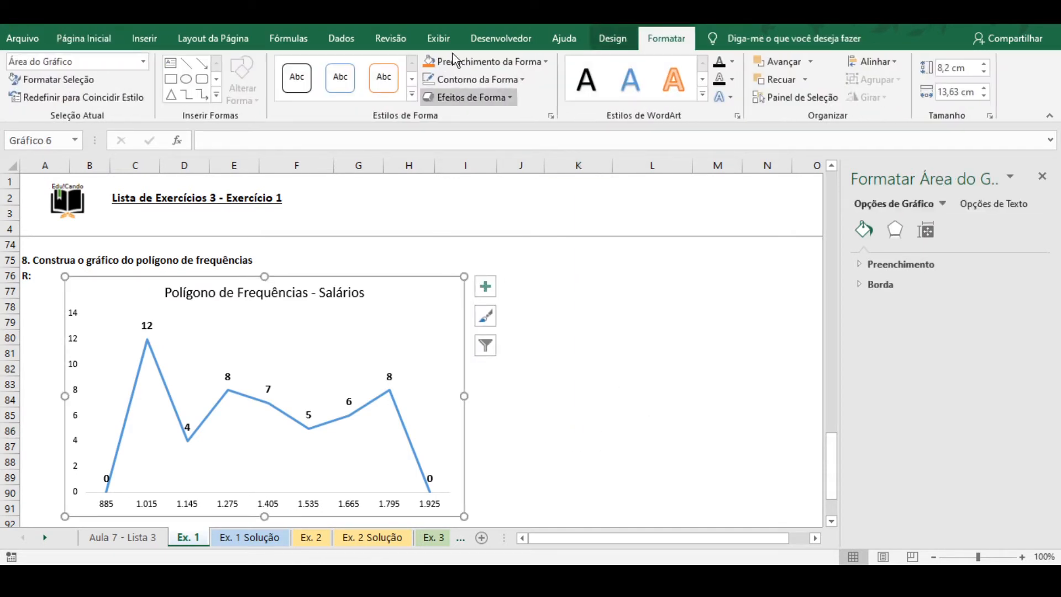
left_click(545, 365)
Insert a line chart of Freq. Ac. against Lim. Sup. from D44:D52 and J44:J52 of the frequency table.
scroll(533, 332, "down", 4)
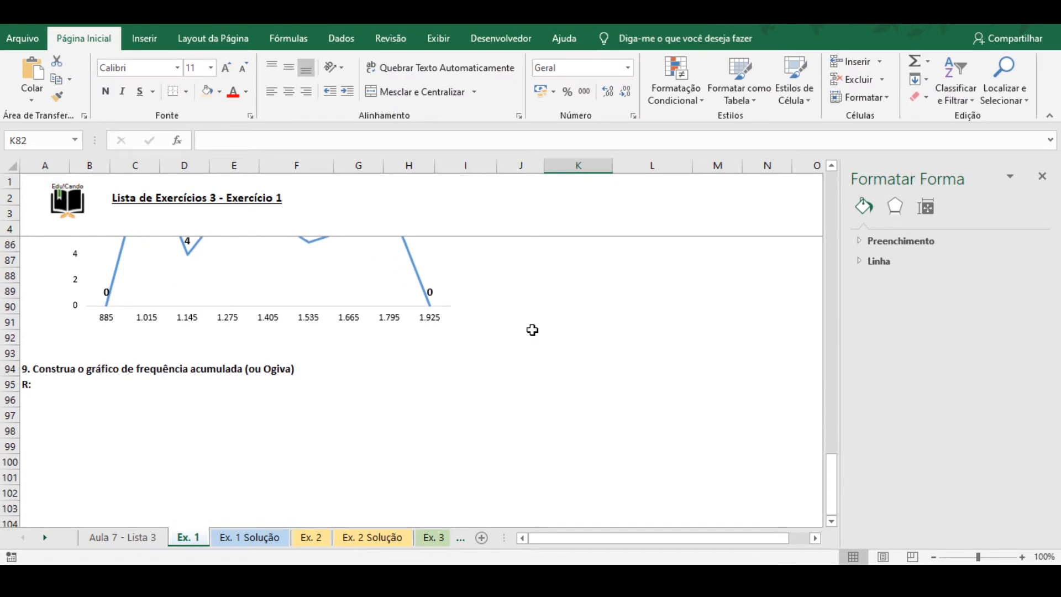
scroll(533, 330, "down", 2)
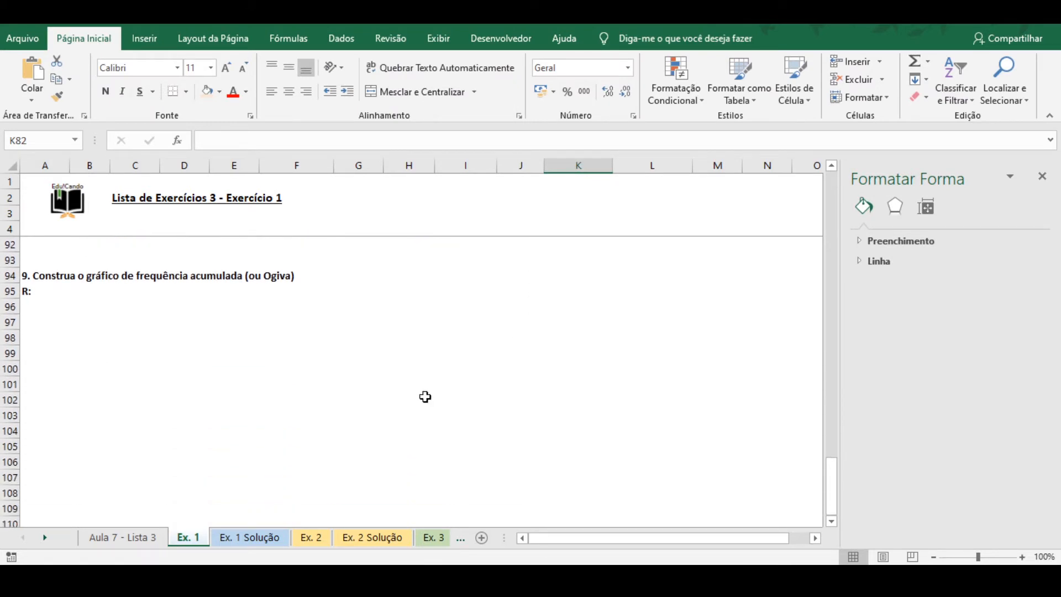
left_click(236, 320)
scroll(260, 335, "up", 17)
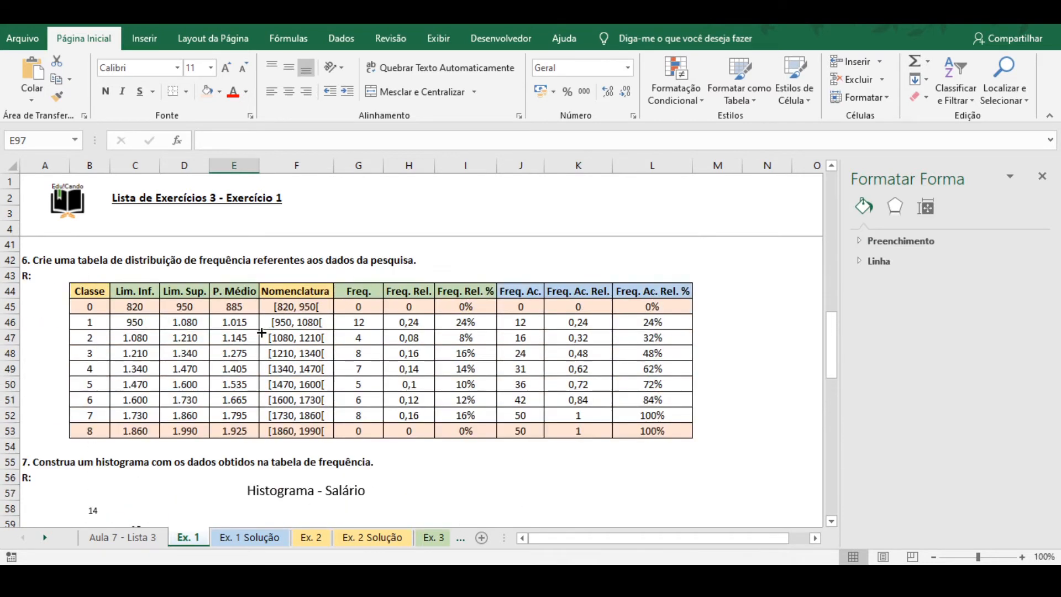
left_click_drag(182, 290, 180, 418)
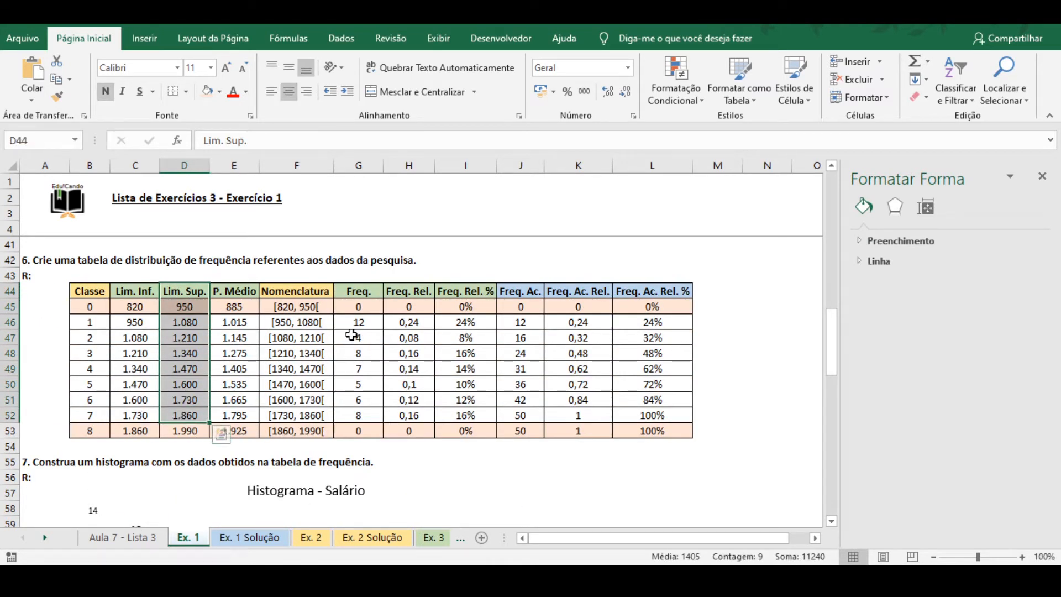
left_click_drag(513, 291, 515, 409)
left_click(144, 38)
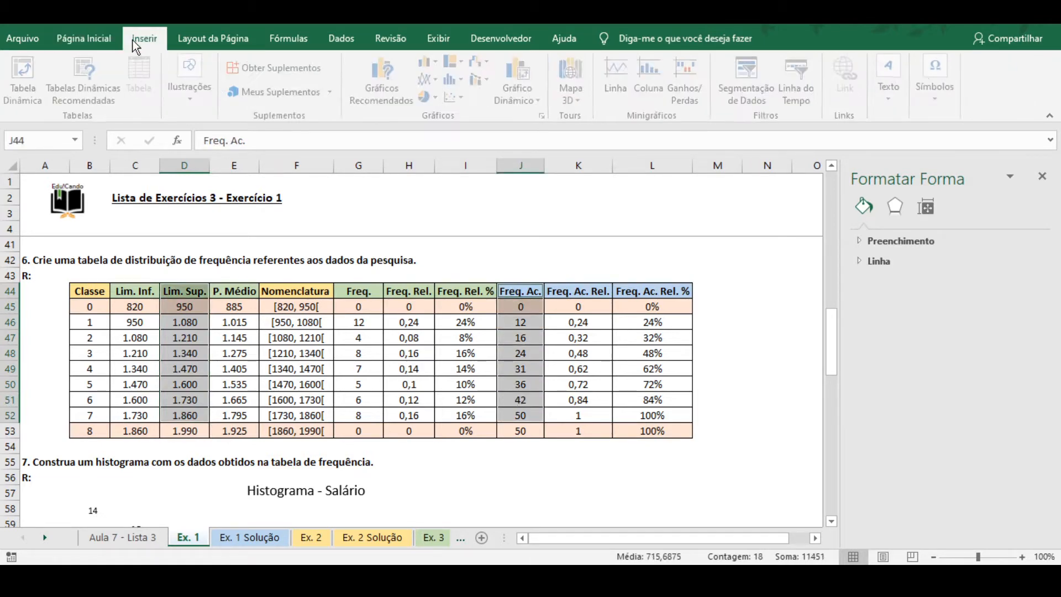
left_click(380, 82)
left_click(434, 88)
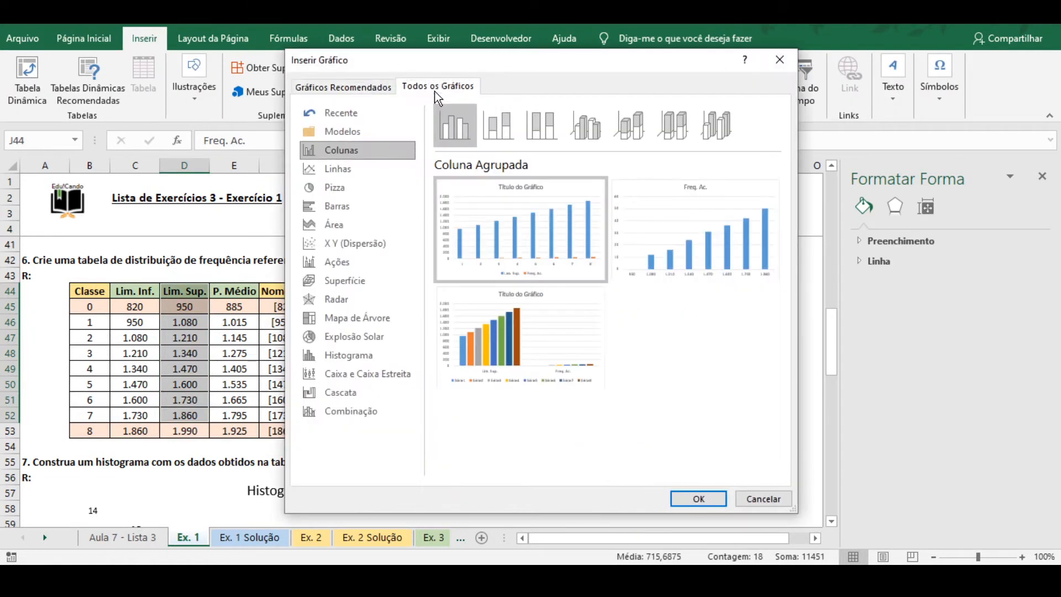
left_click(353, 168)
left_click(665, 229)
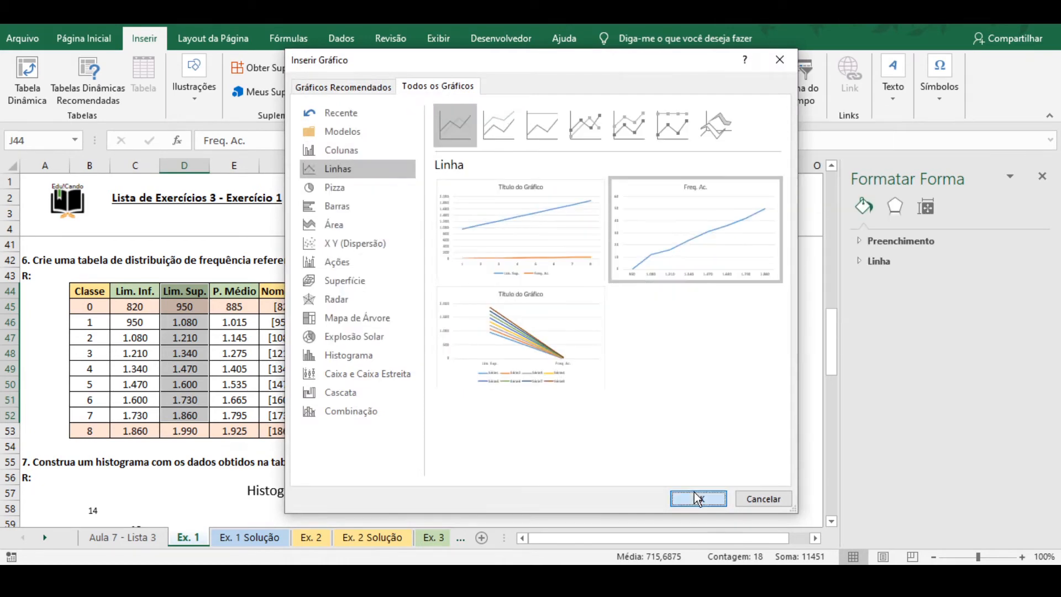
left_click(697, 499)
Move the Freq. Ac. chart to B96 below the question 9 heading and enlarge it to about 8 cm by 13.6 cm.
key("ctrl+z")
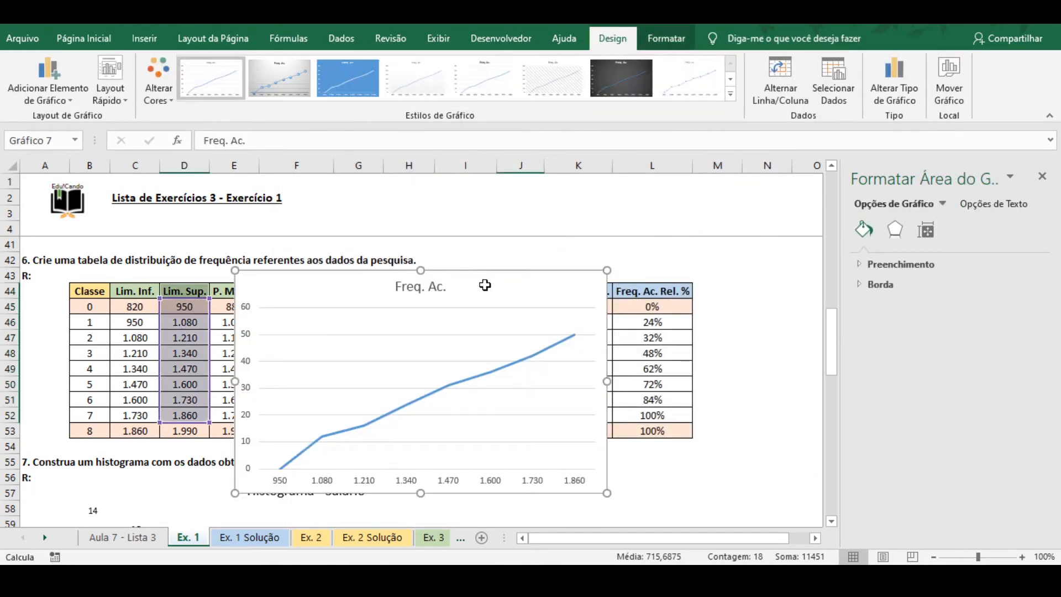
scroll(387, 311, "down", 18)
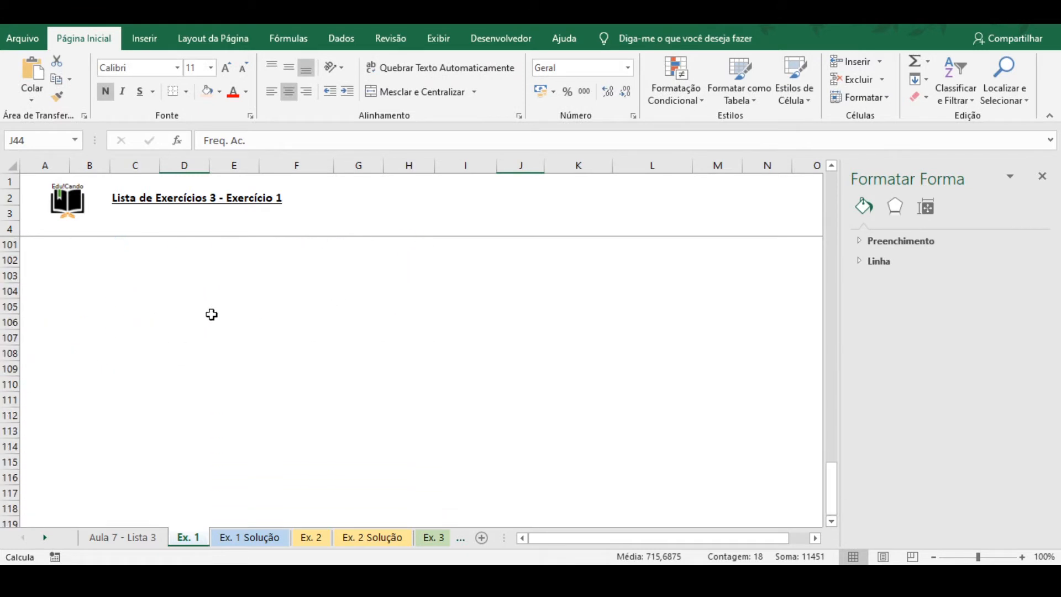
left_click(77, 262)
scroll(76, 262, "up", 1)
key("ctrl+v")
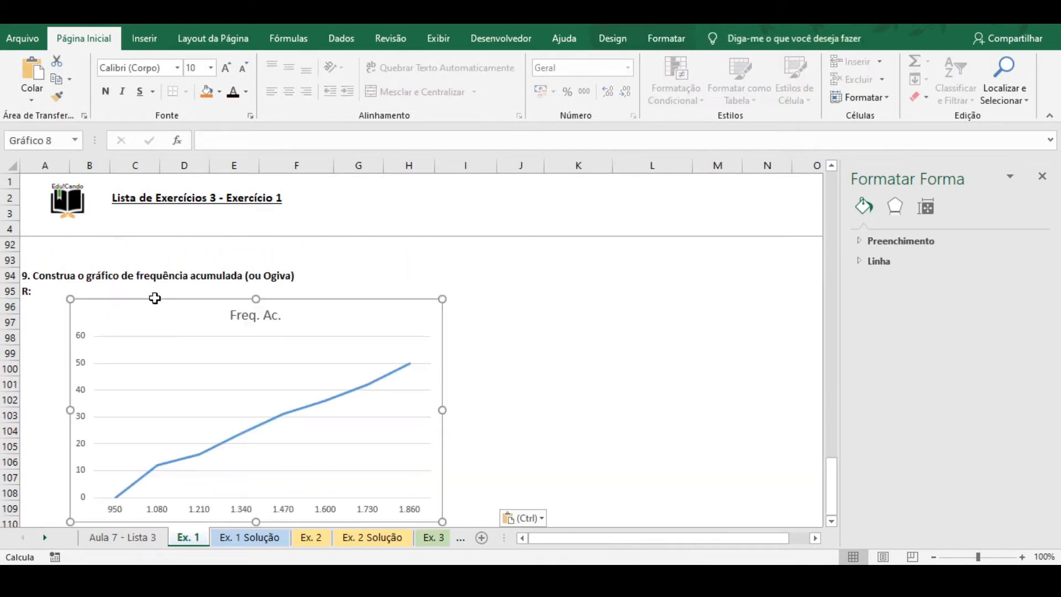
scroll(568, 330, "down", 1)
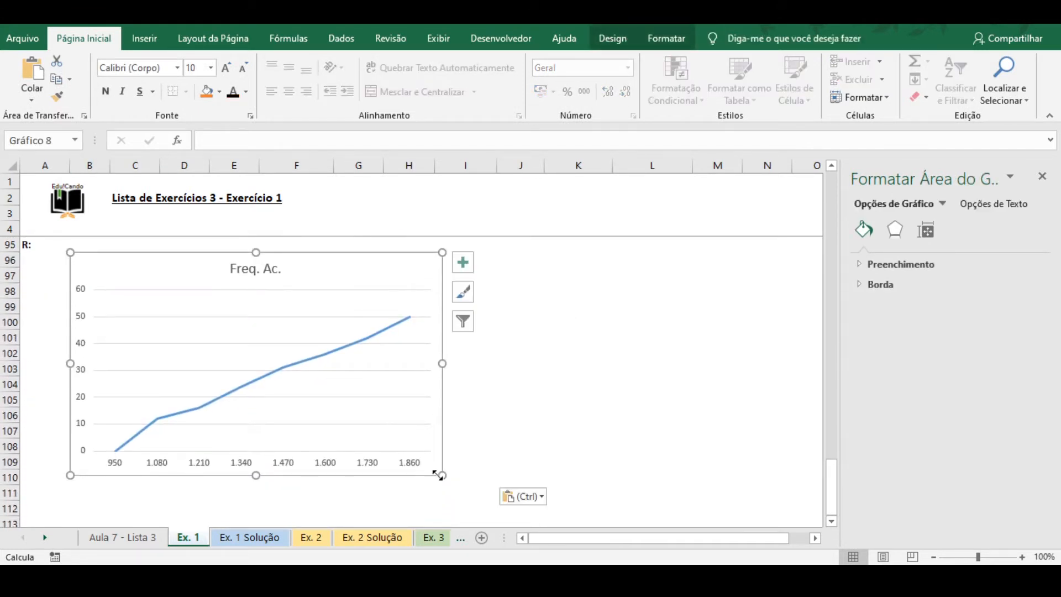
left_click_drag(440, 486, 468, 486)
Replace the cumulative frequency chart's title with "Gráfico de Ogiva".
left_click(286, 269)
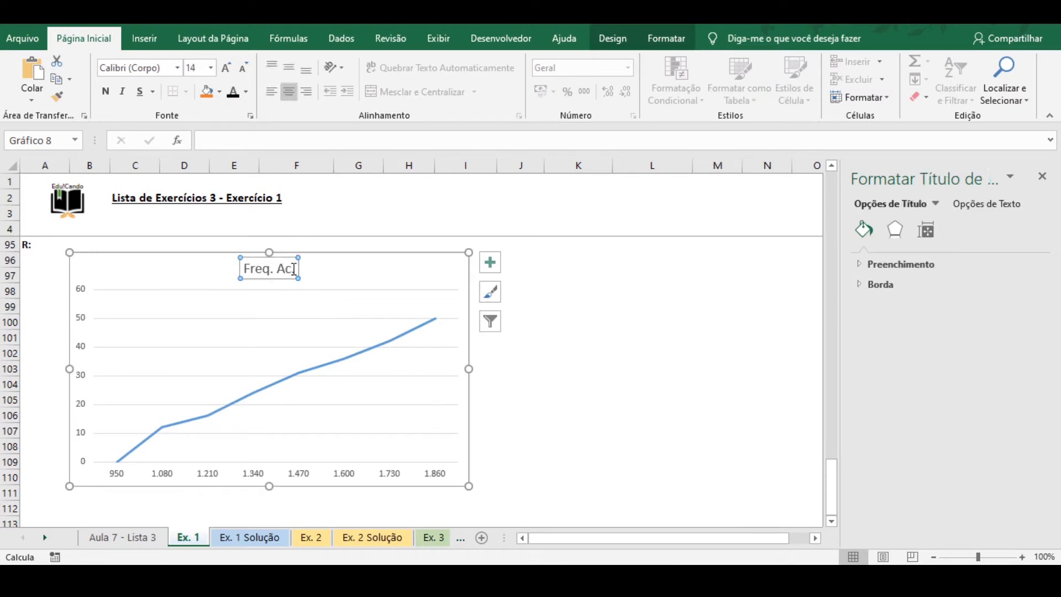
left_click_drag(293, 270, 208, 263)
key("Delete")
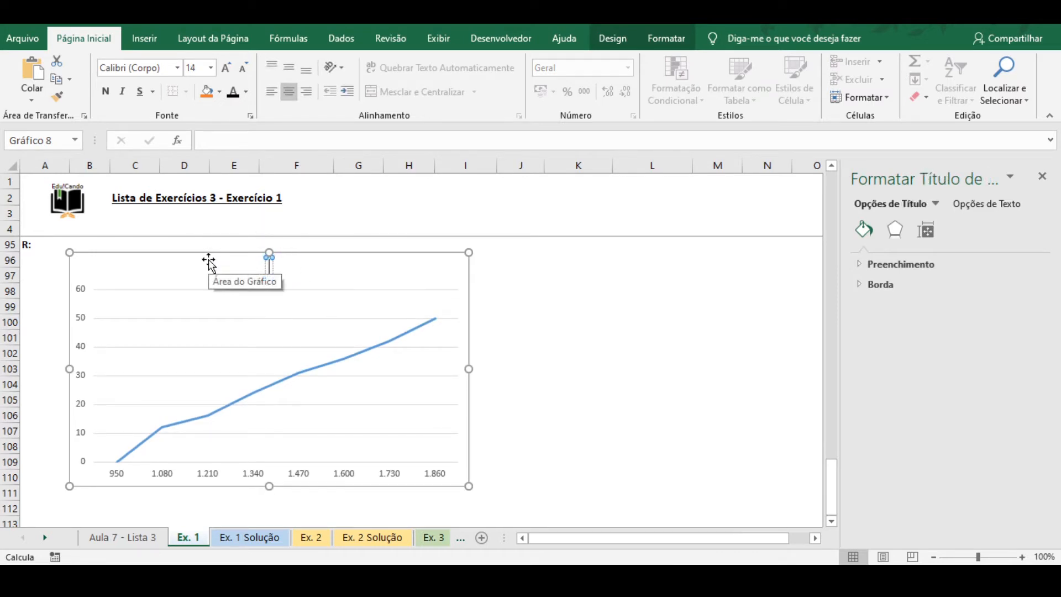
type("Gráfico de Ogiva")
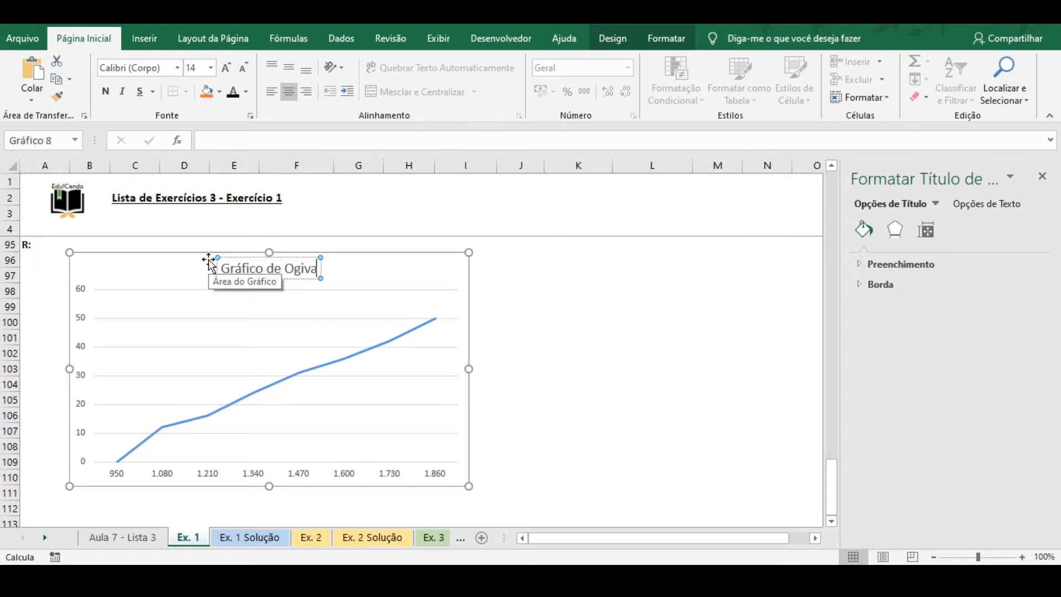
left_click(483, 289)
Set the ogive chart's text color to black and remove its outline and gridlines.
left_click(457, 274)
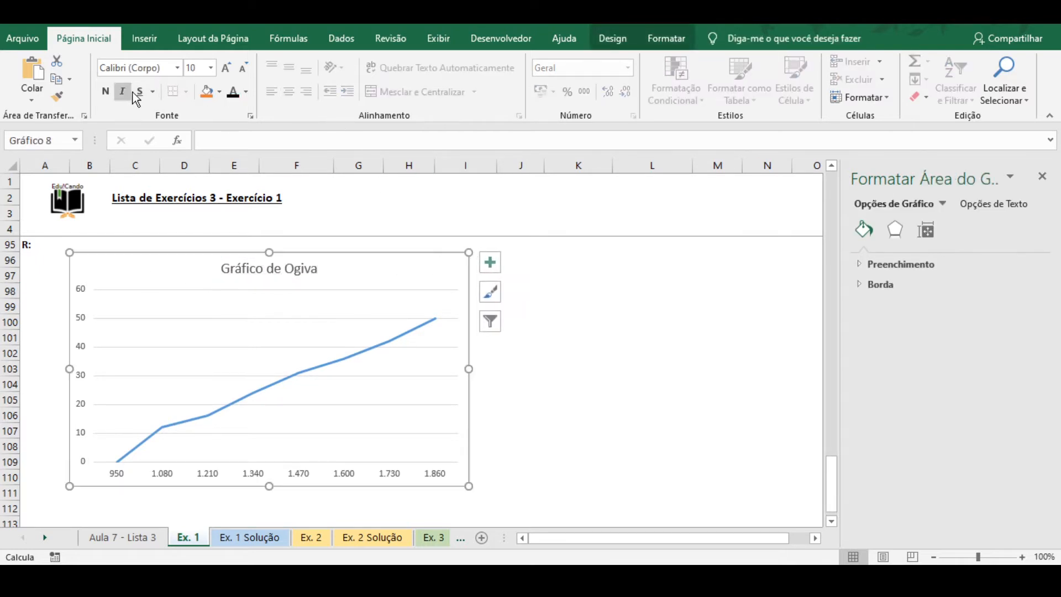
left_click(666, 39)
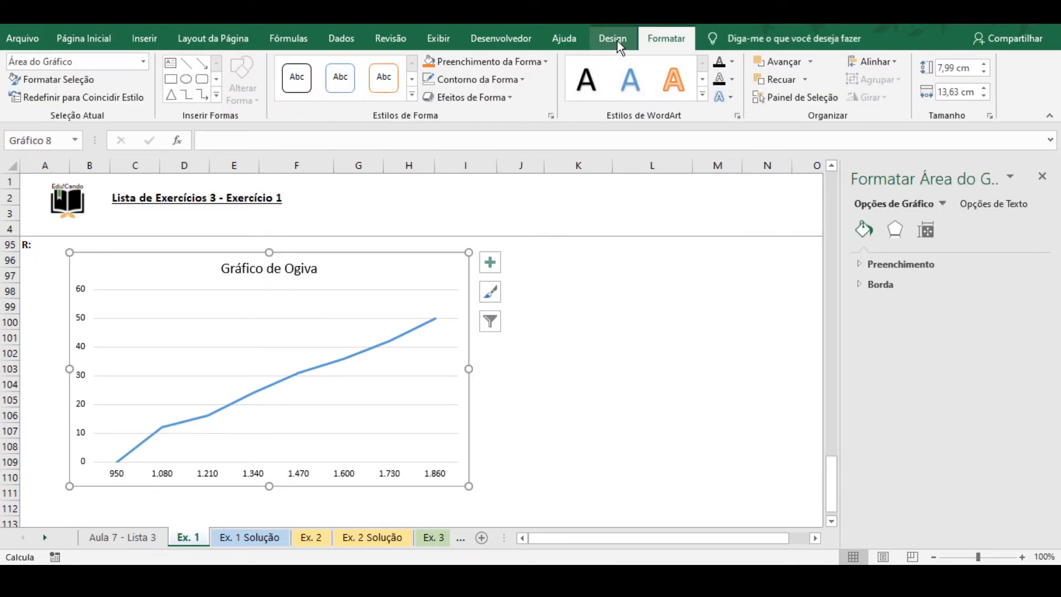
left_click(490, 262)
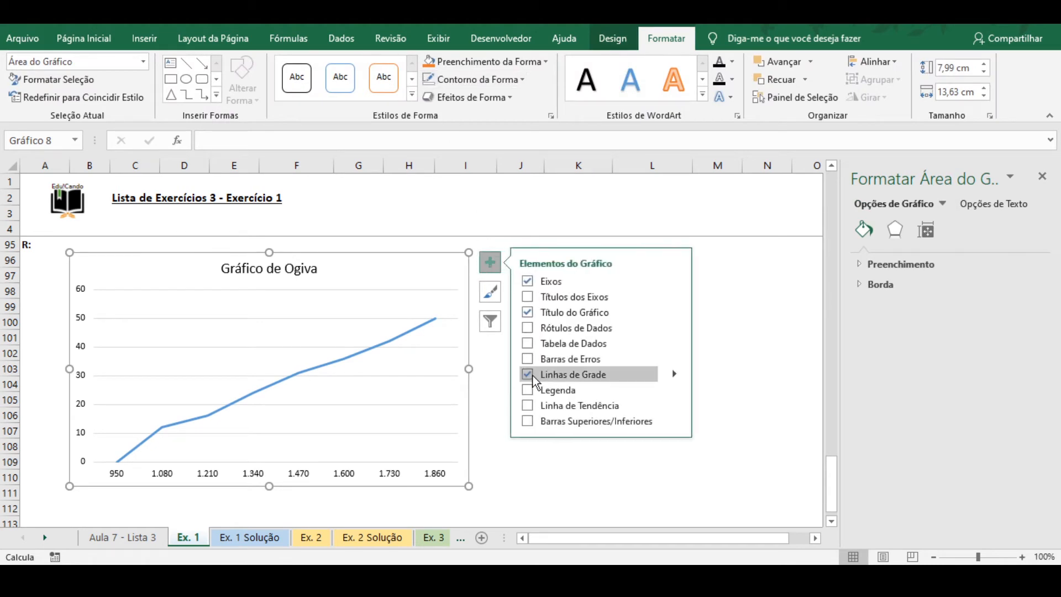
Add data labels to the ogive chart and format them in bold at font size 10.5.
left_click(527, 328)
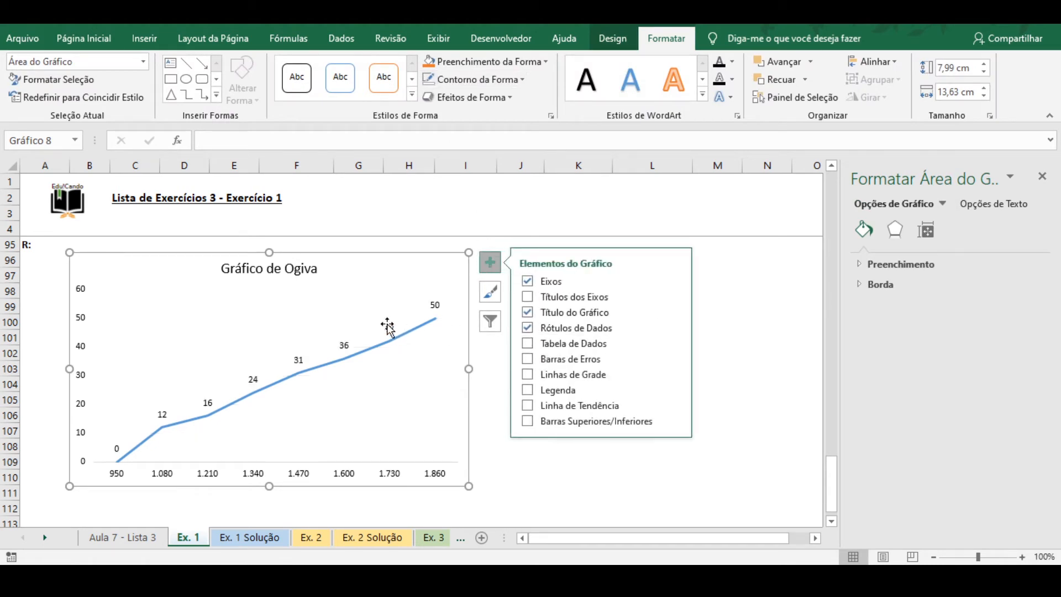
left_click(360, 340)
left_click(84, 38)
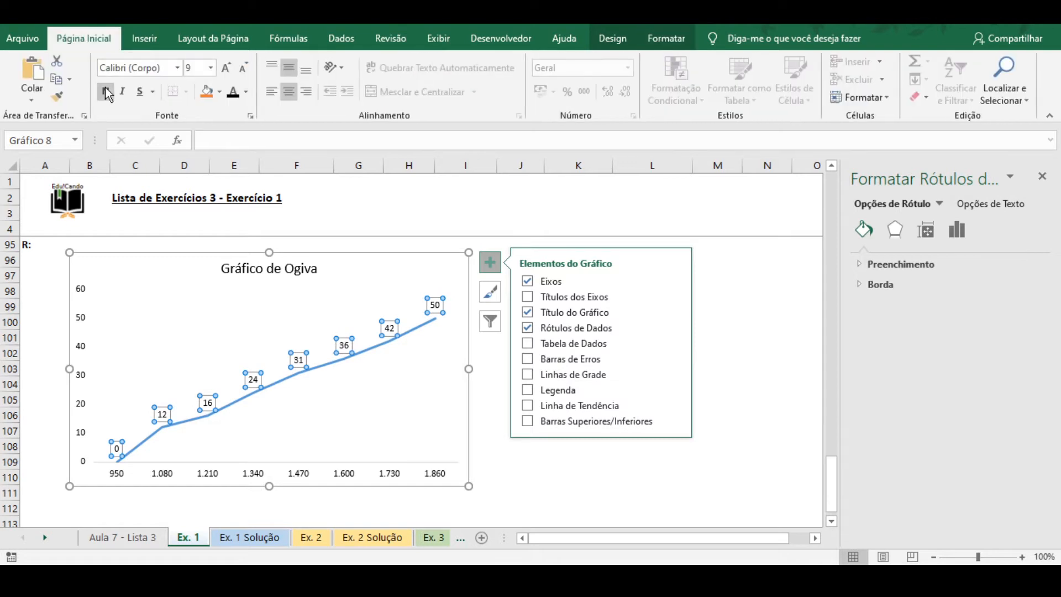
left_click(226, 68)
left_click(227, 67)
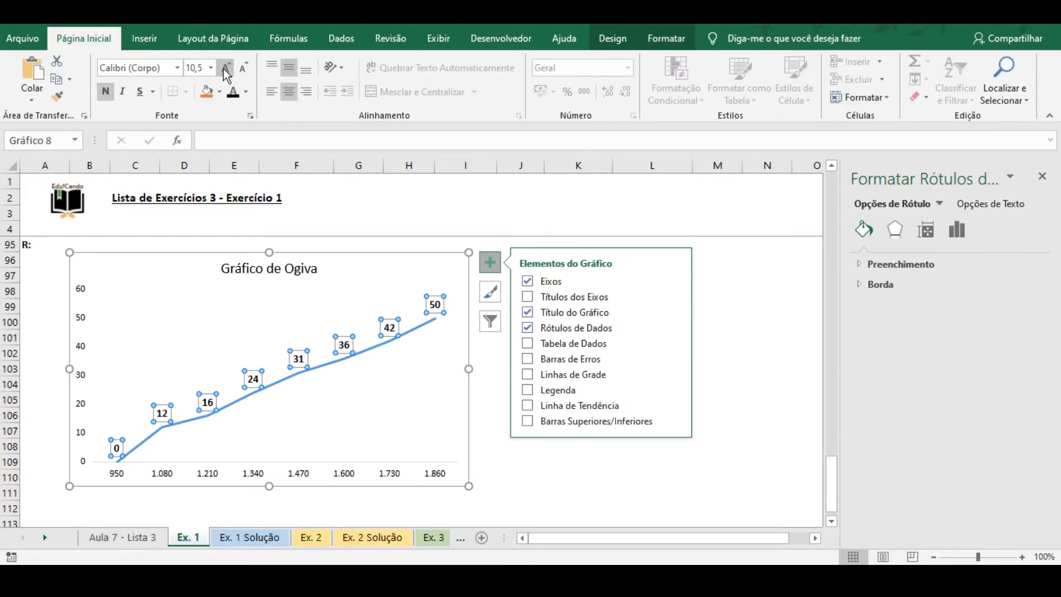
left_click(504, 462)
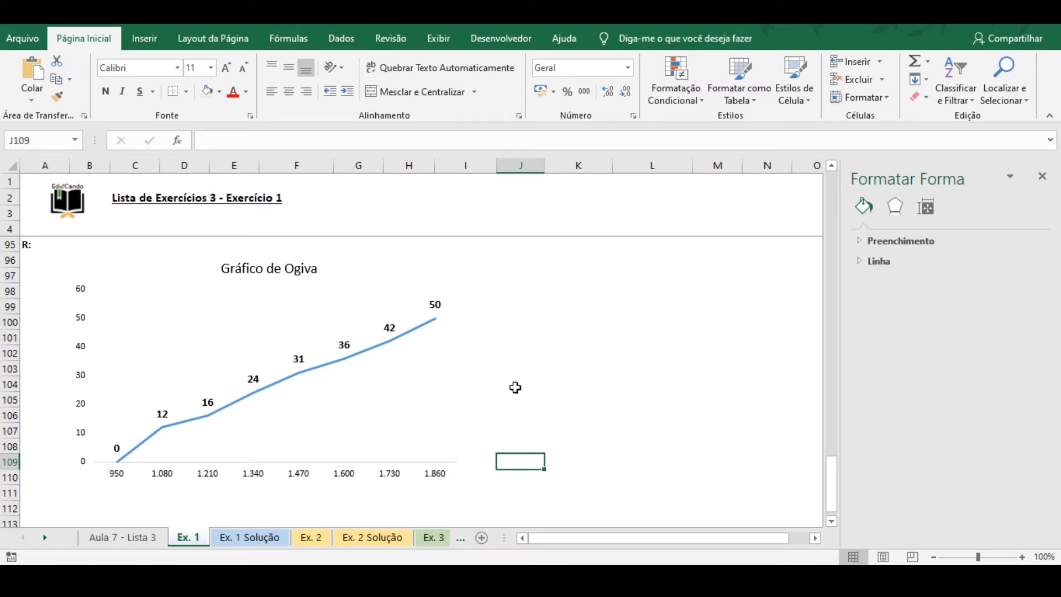
Close the formatting pane and open the Ex. 2 sheet at B10, the first cell of its response table.
left_click(1043, 176)
scroll(340, 373, "up", 20)
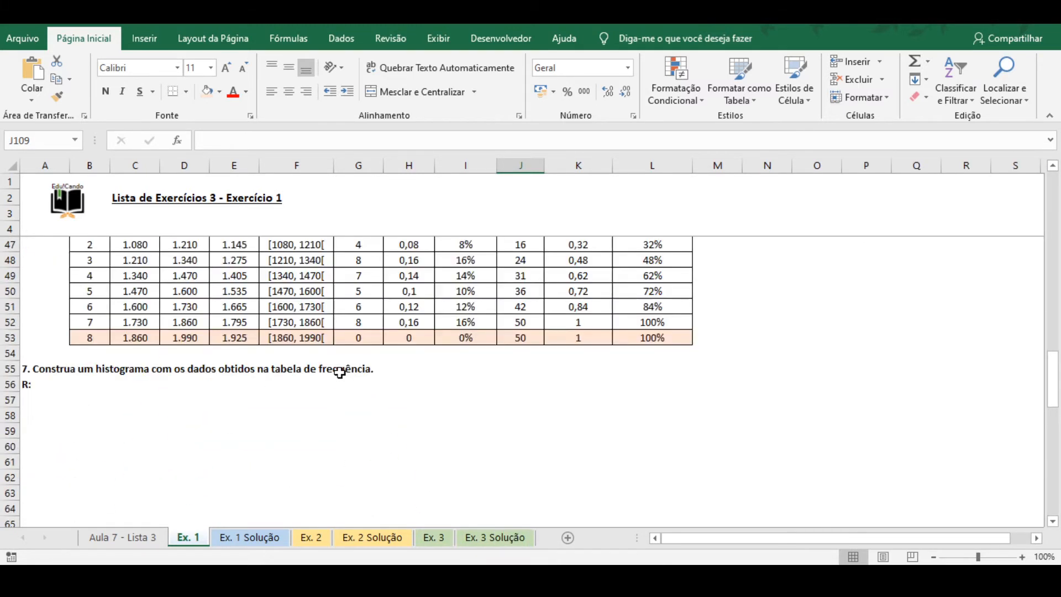
left_click(310, 539)
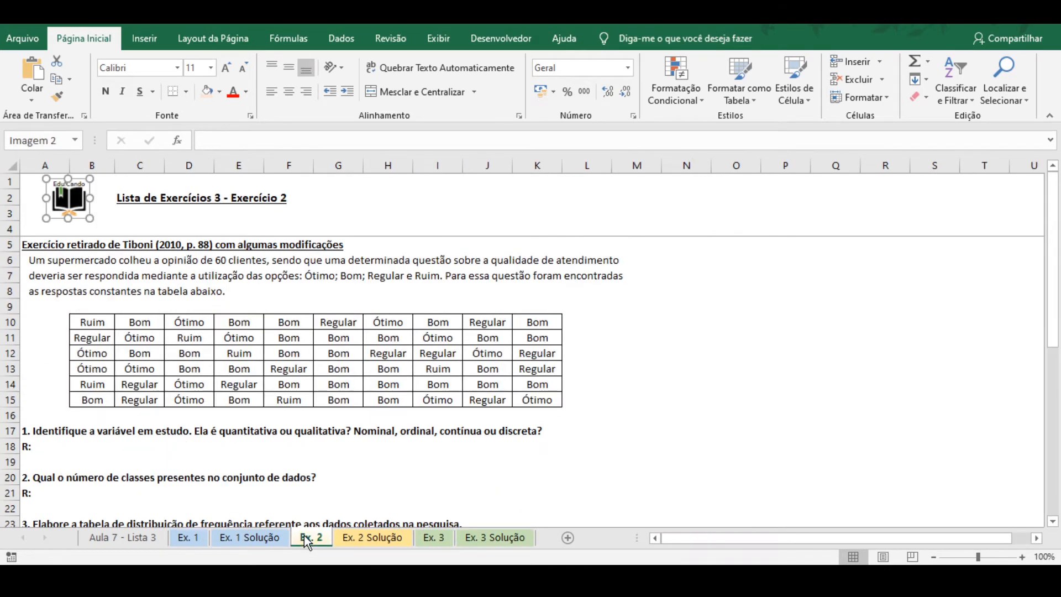
left_click(28, 183)
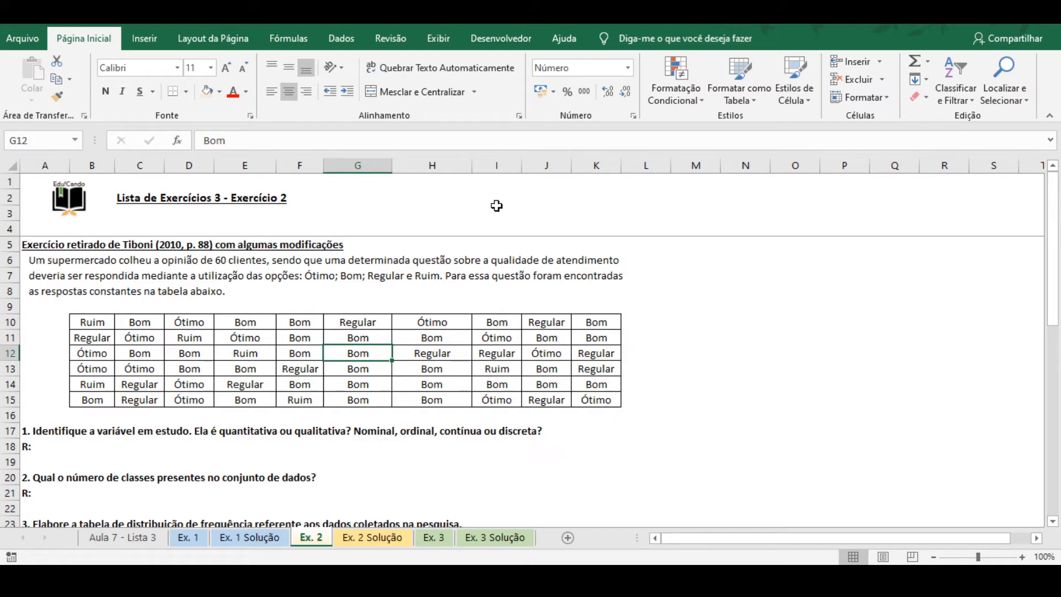
key("ctrl+Up")
key("ctrl+Left")
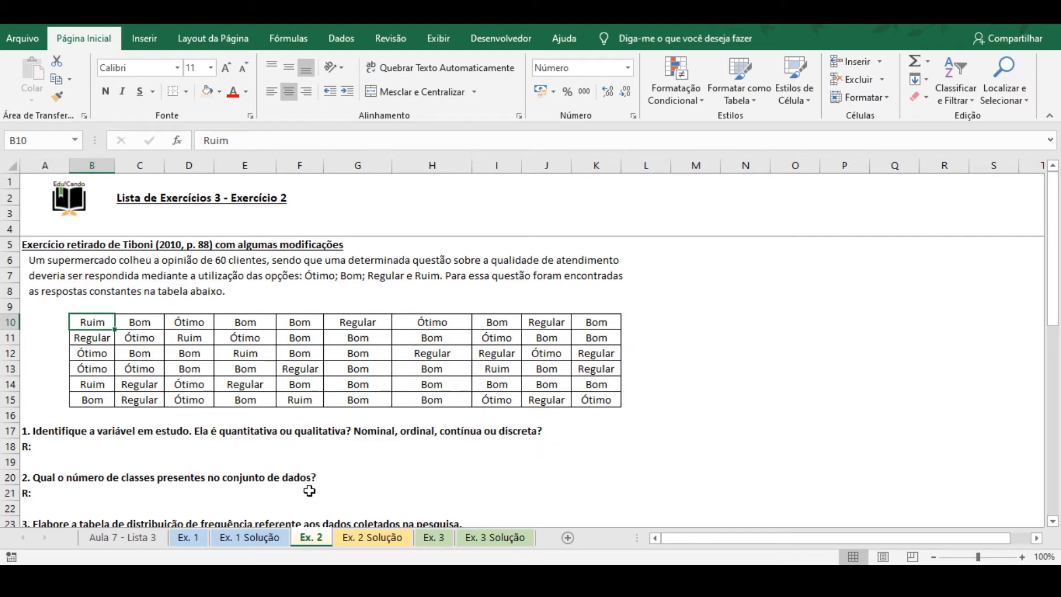
Answer question 1 in cell B18 with: A variável em estudo é "Qualidade do atendimento".
left_click(97, 447)
type("A variáv")
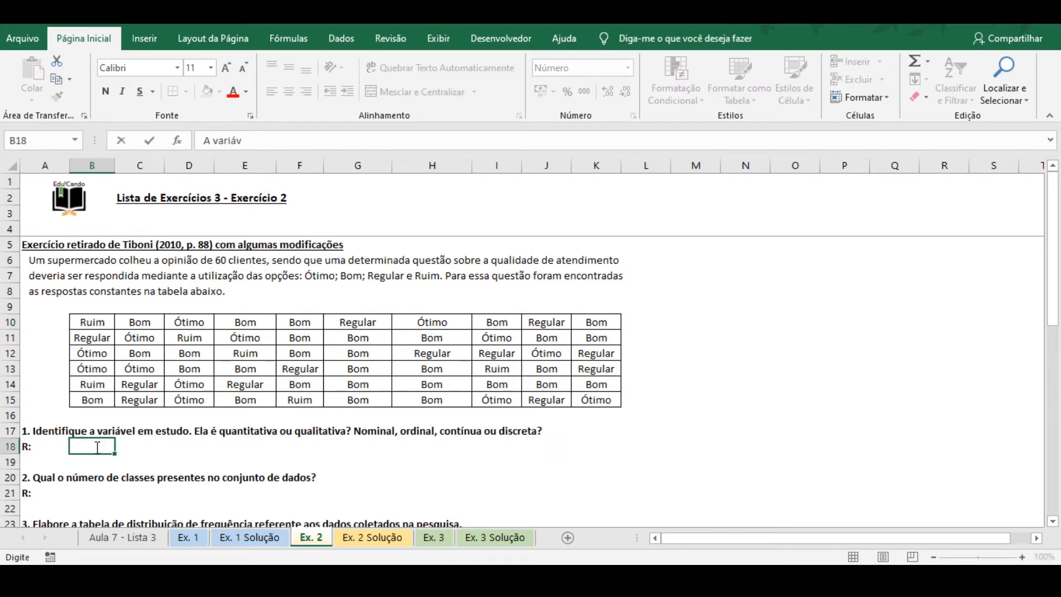
type("el em estudo é")
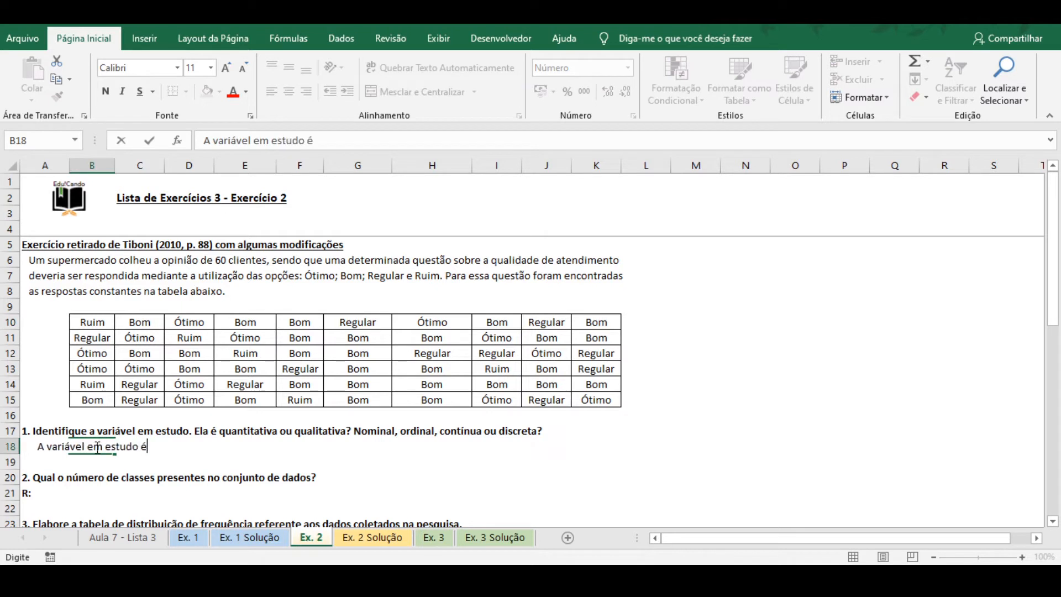
type(" \"Qualidad")
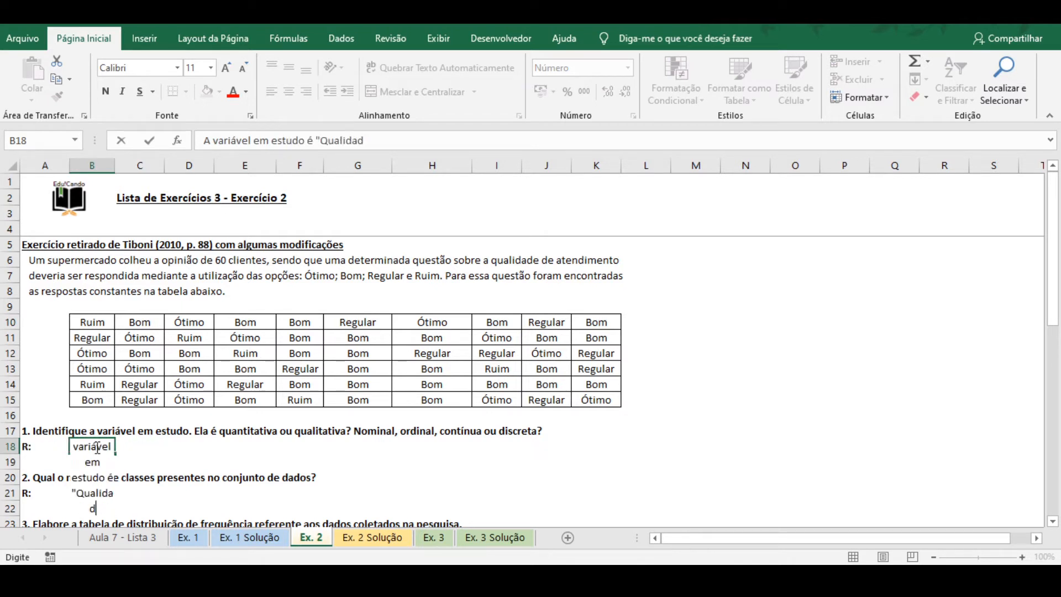
type("e do atendimento")
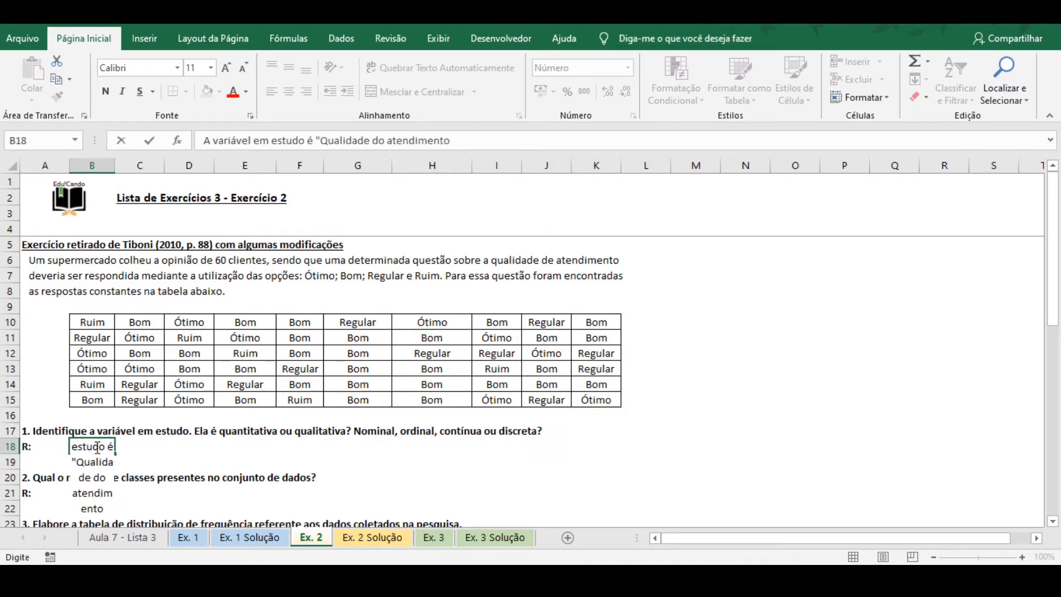
type("\"")
key("Return")
Left-align the answer in B18 and append ". Quantitativa ordinal." to its end.
left_click(96, 447)
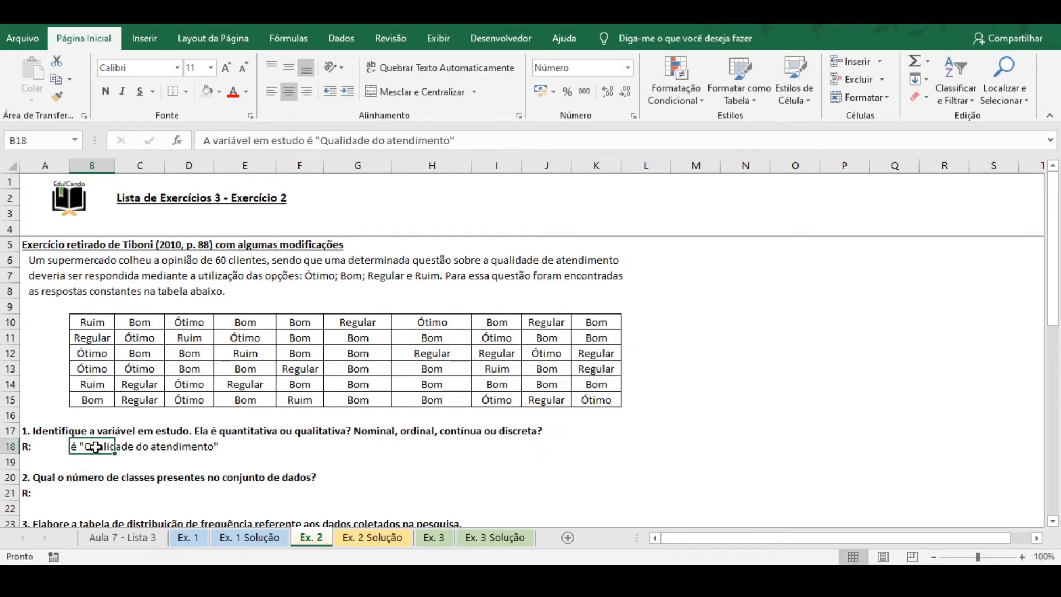
left_click(272, 91)
left_click(466, 144)
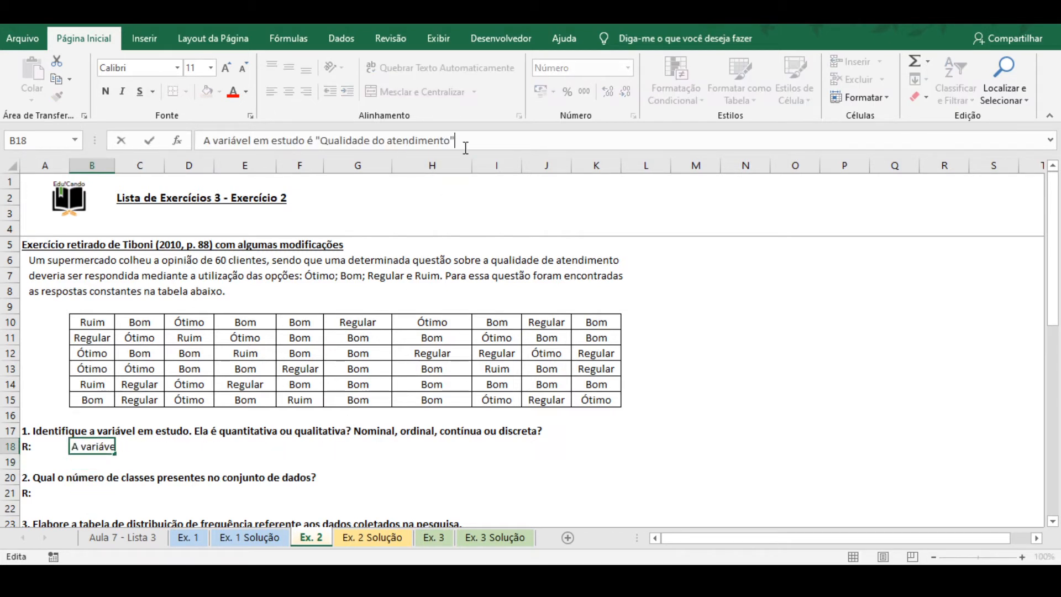
type(". Quantitativa")
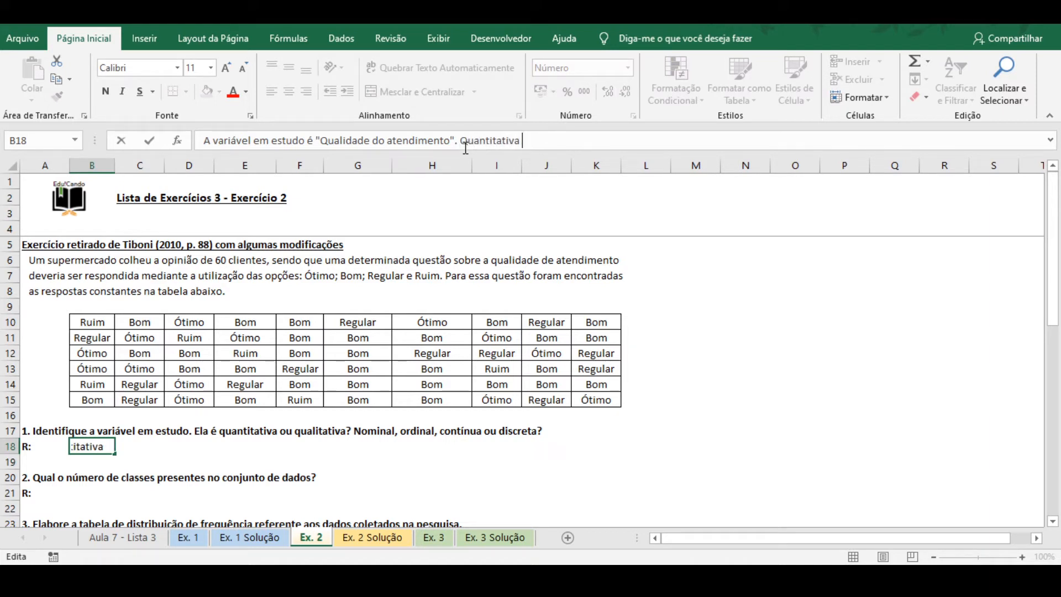
type(" ordina")
type("l.")
key("Return")
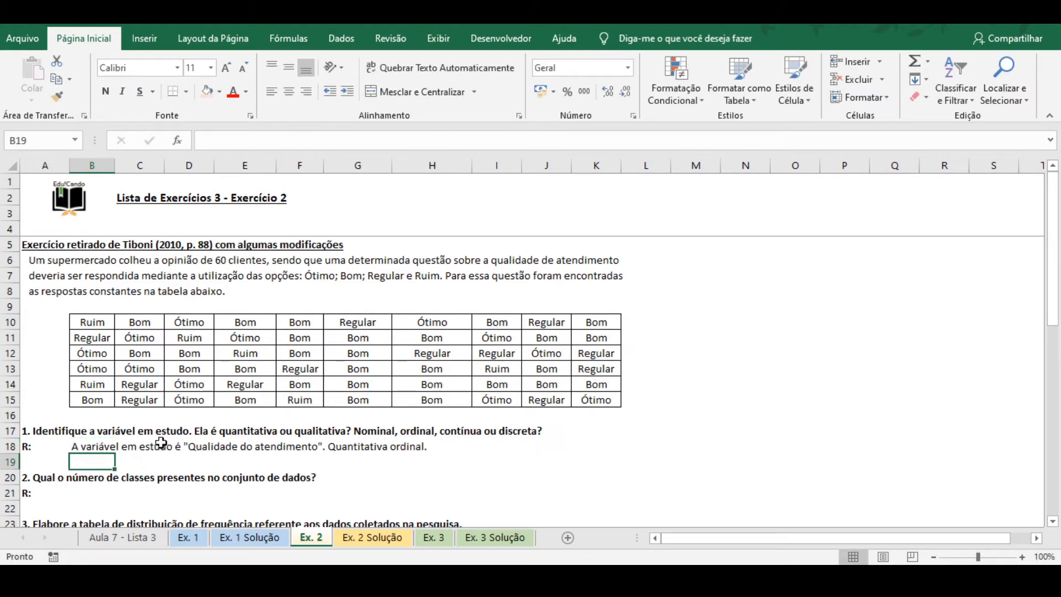
Answer question 2 in cell B21 with: Há 4 classes presentes no conjunto de dados: Ótimo, Bom, Regular e Ruim.
left_click(89, 490)
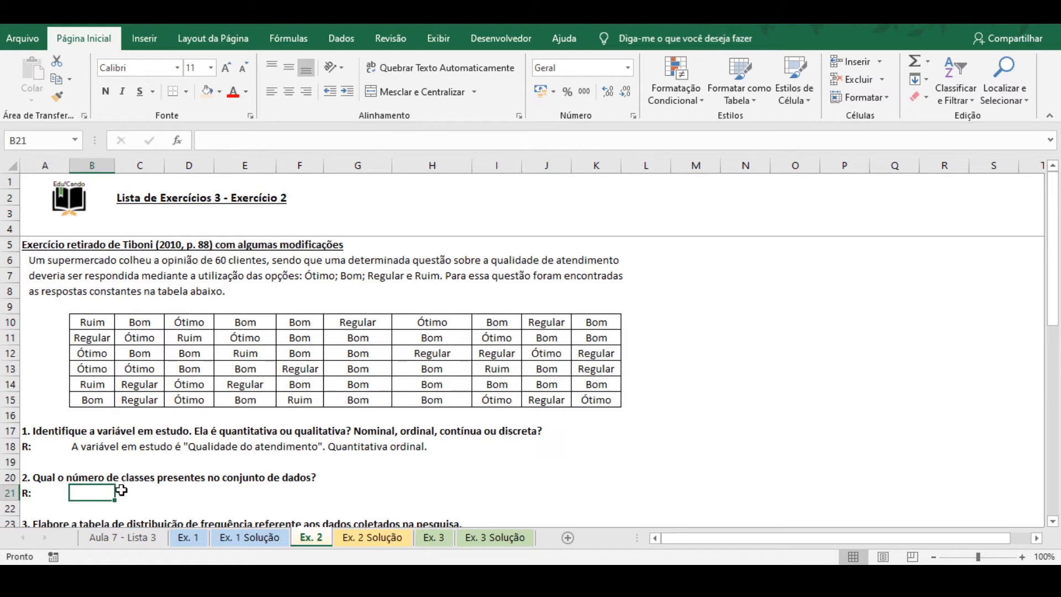
type("Há 4 clas")
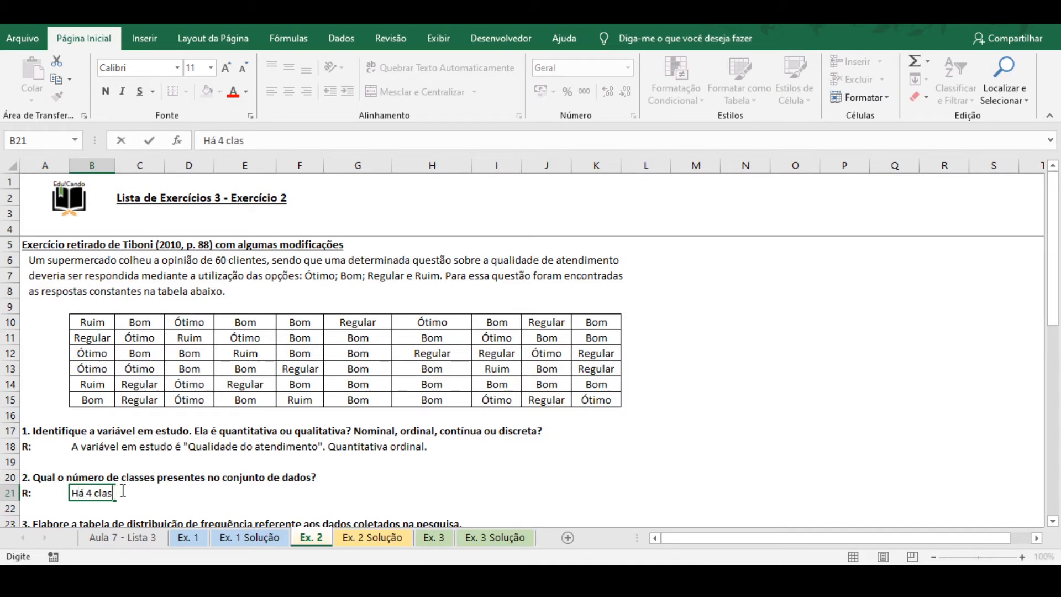
type("ses presentes")
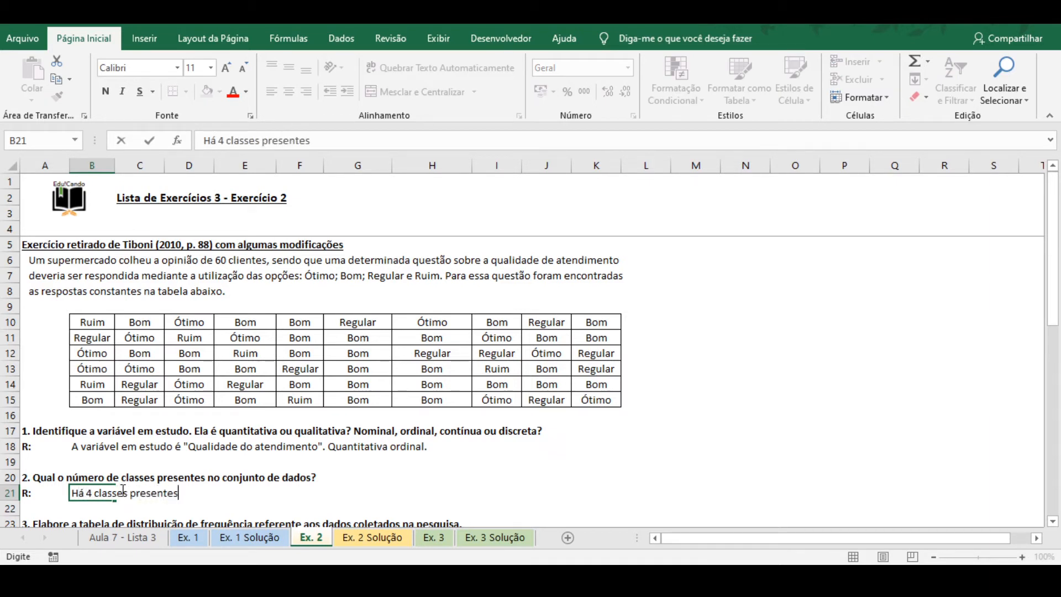
type(" no conjunto de dados ")
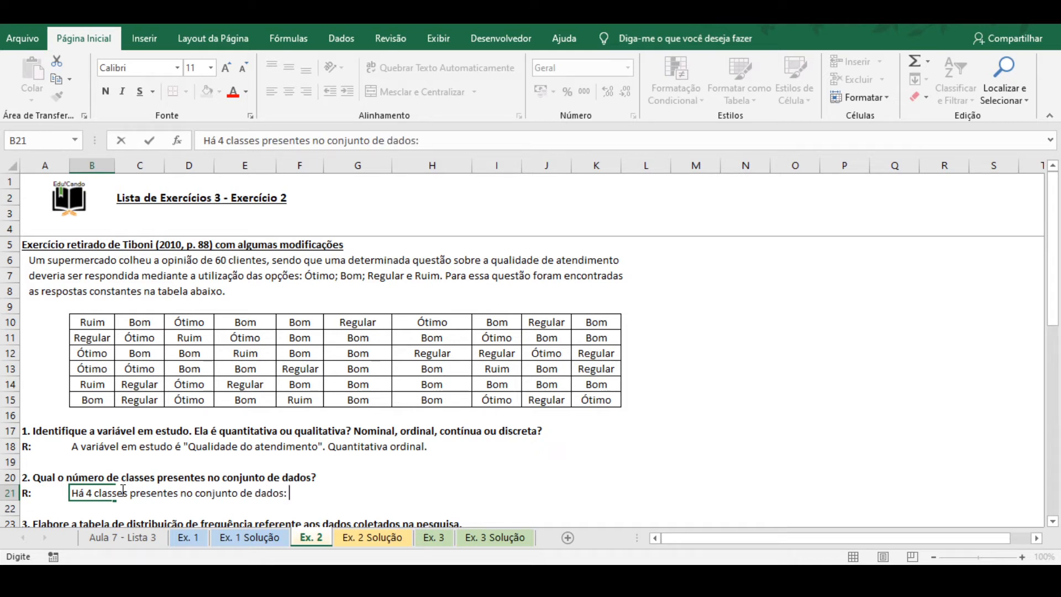
type(": Ótimo, Bo")
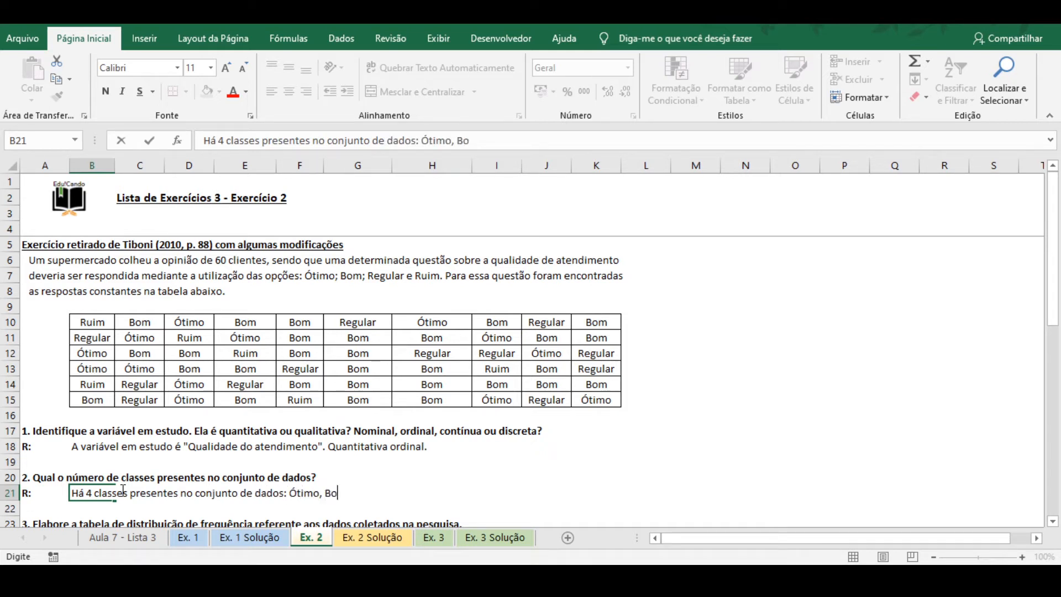
type("m, Regular e Ruim.")
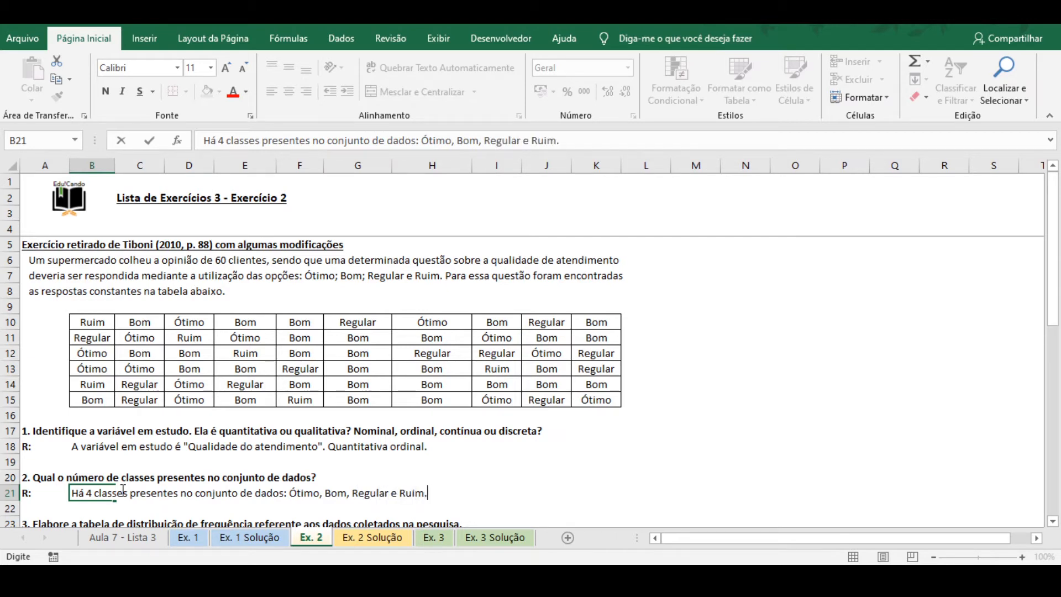
key("Return")
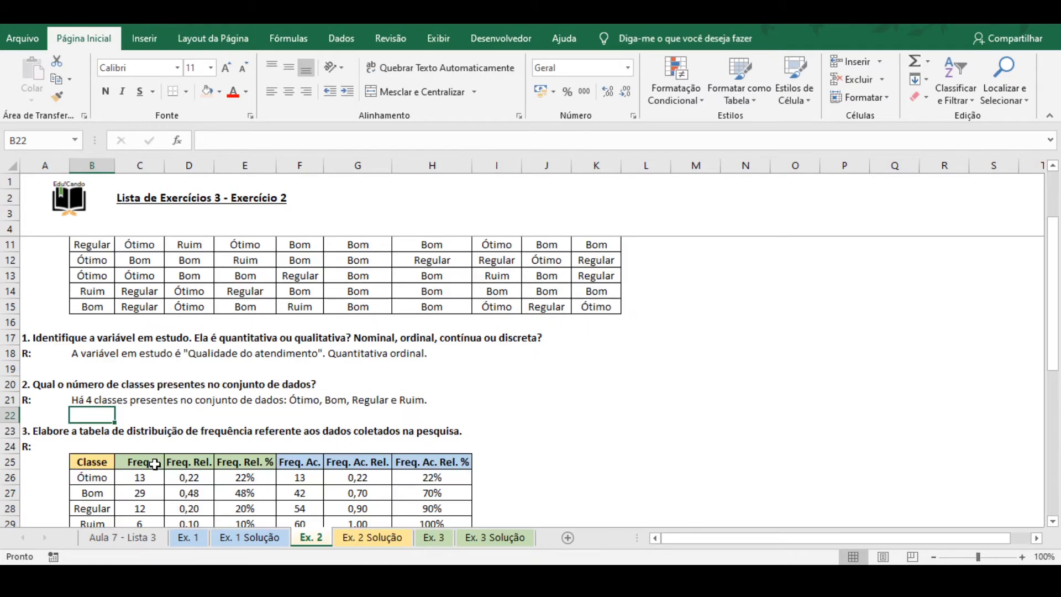
Review the order of the classes and their frequencies in question 3's frequency distribution table.
scroll(153, 465, "down", 2)
scroll(318, 376, "down", 2)
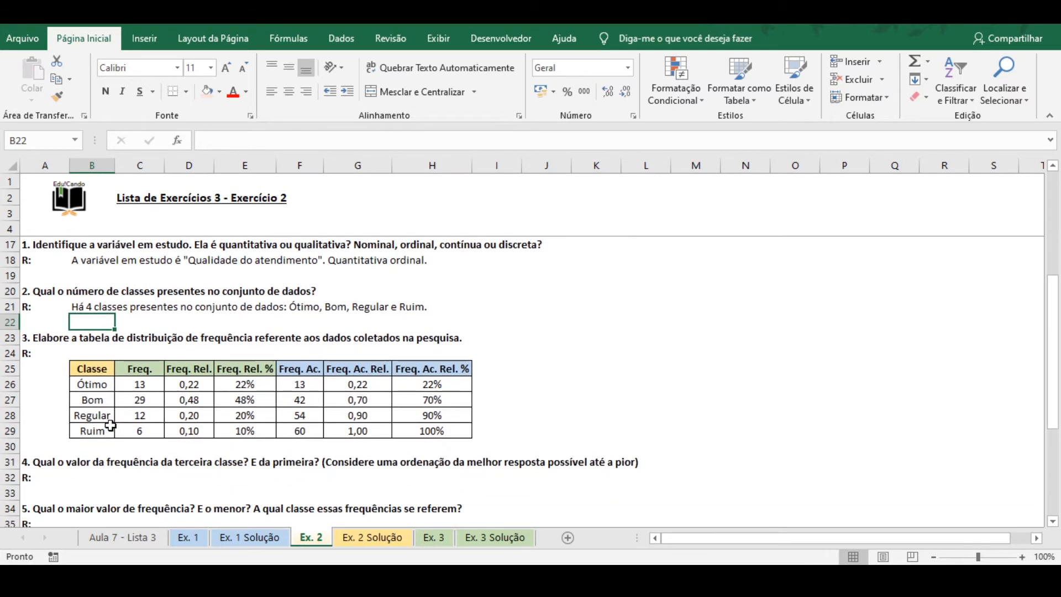
left_click_drag(88, 387, 90, 431)
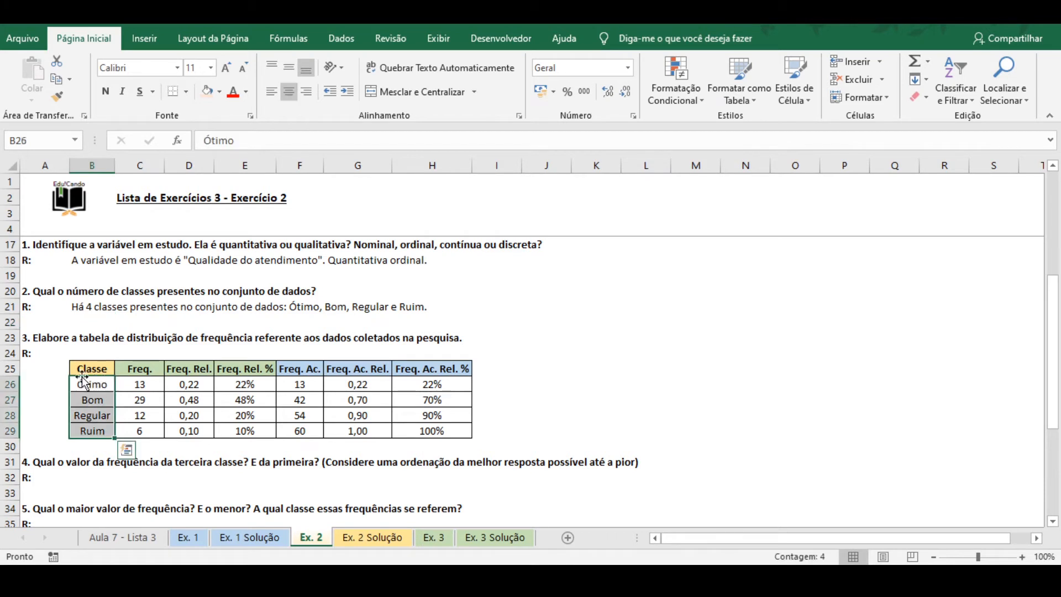
left_click(62, 386)
left_click(77, 385)
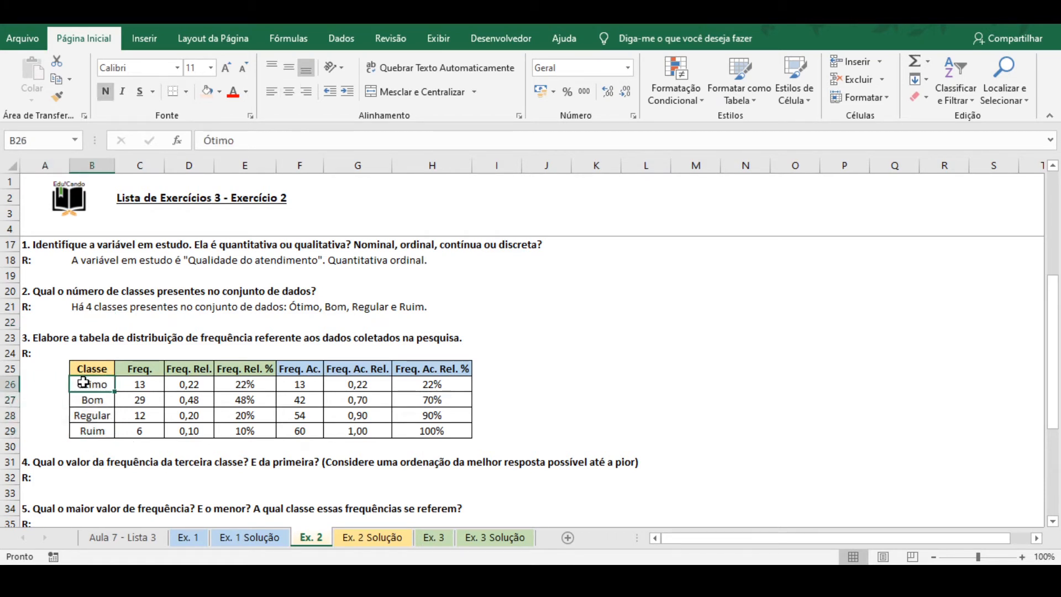
left_click(90, 431)
left_click_drag(139, 384, 142, 431)
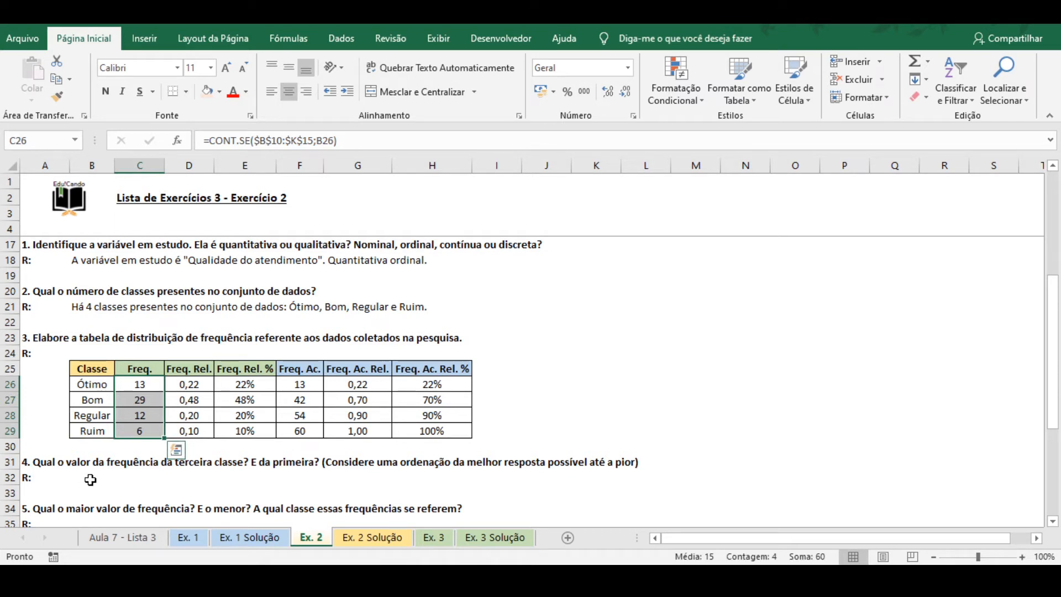
Begin question 4's answer in cell B32 with: A terceira classe (Regular) possui uma frequência de 20% das respostas.
left_click(91, 479)
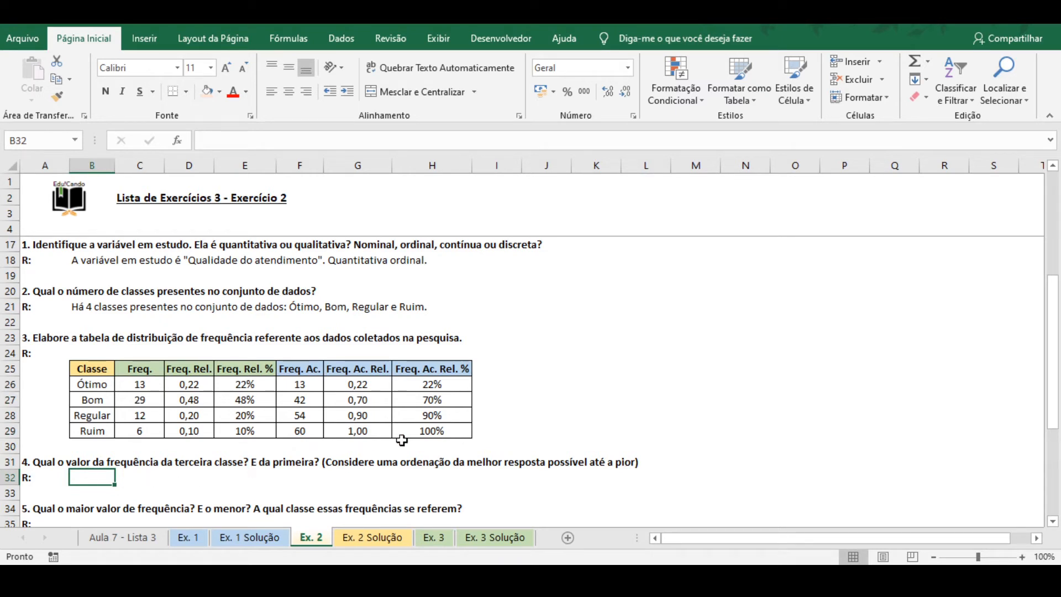
type("A terceira classe")
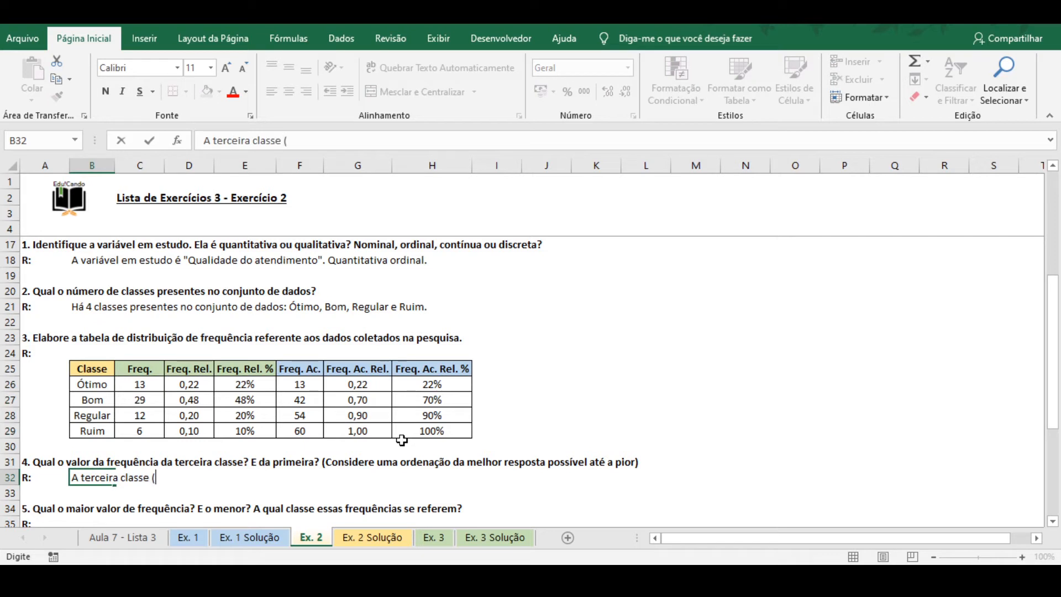
type(" (Regular")
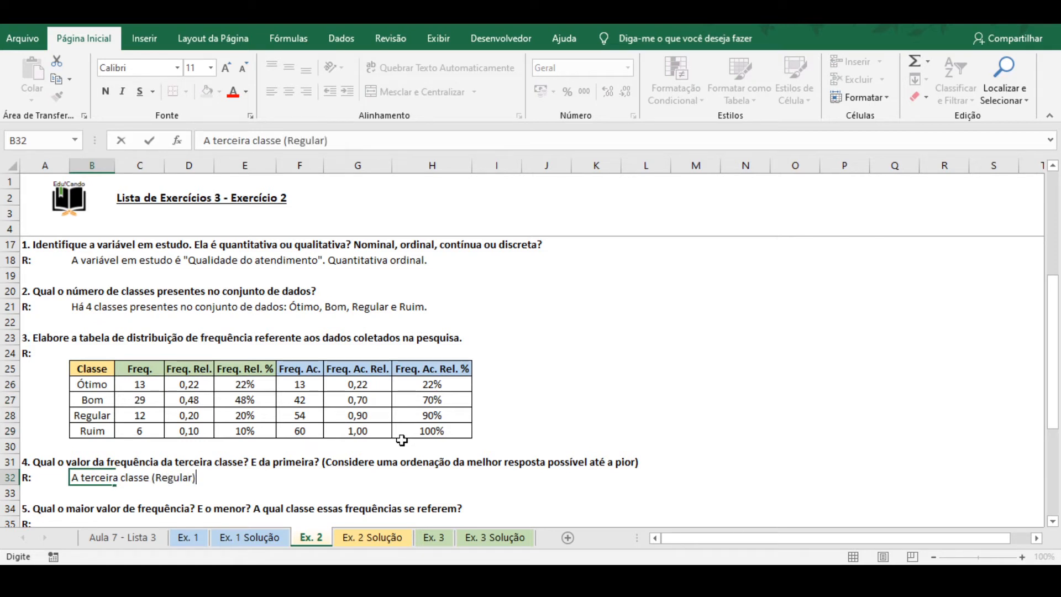
type(") possui uma fre")
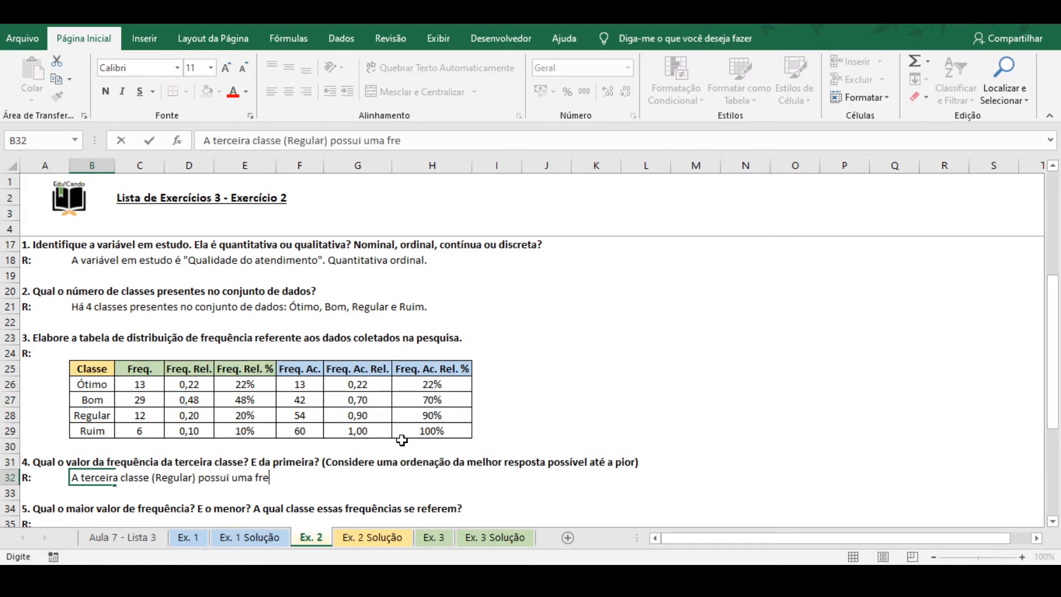
type("quência de 20")
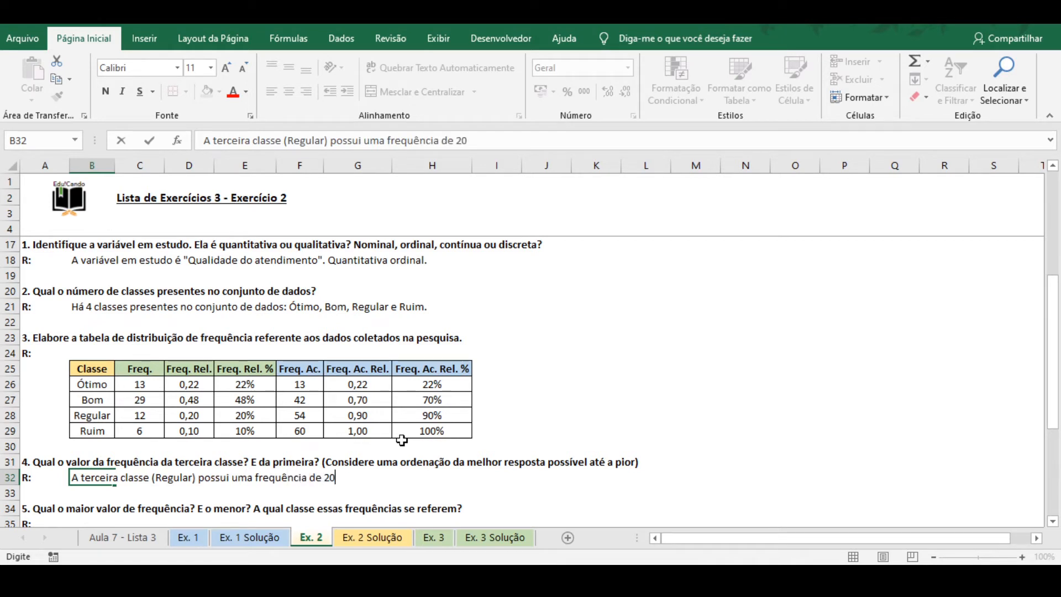
type("% das respostas")
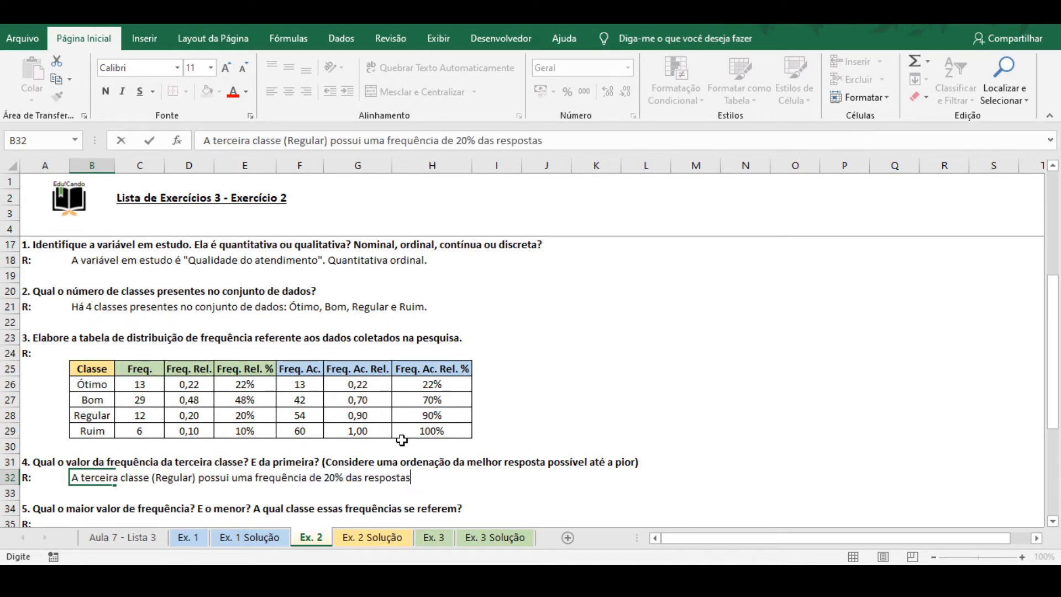
Complete B32's answer with ", por outro lado a primeira classe ("Ótimo") possui uma frequência de 22% das respostas." and left-align the cell.
type(", por outro lad")
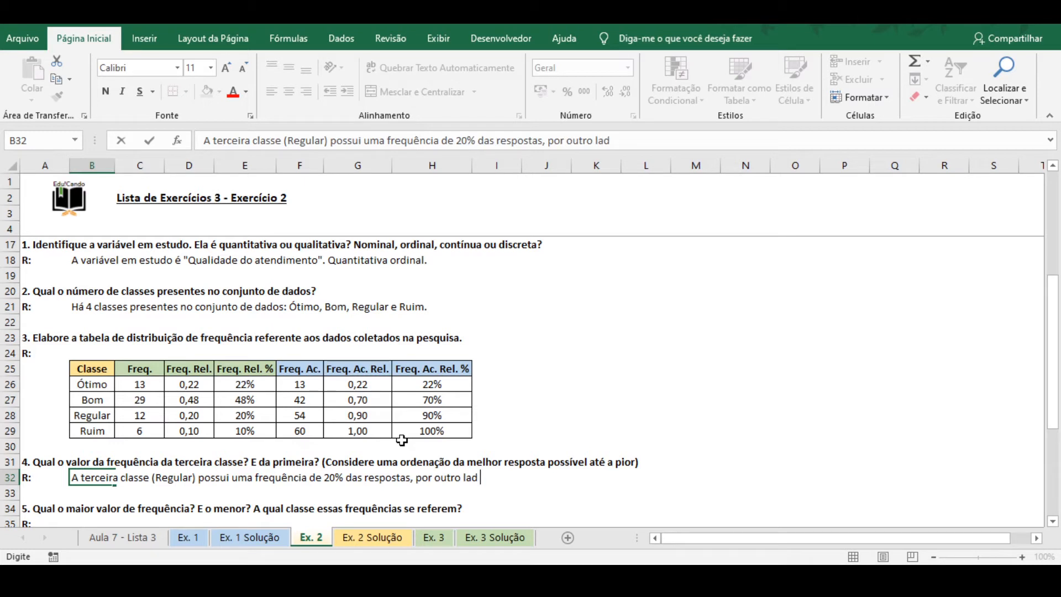
type("o a")
key("BackSpace")
key("BackSpace")
type("o a primeira classe (")
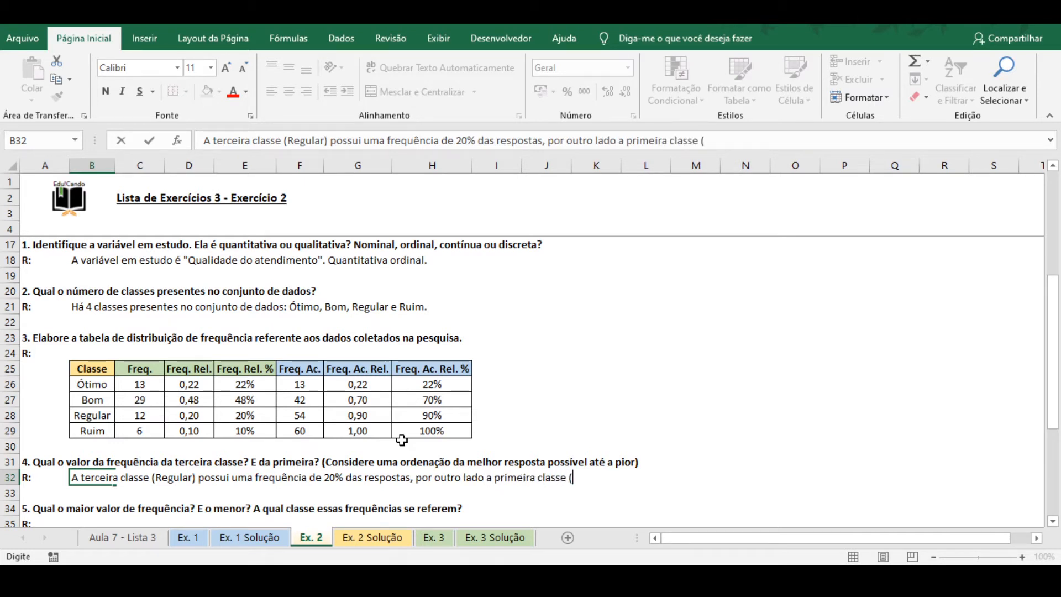
type("\"Ótimo")
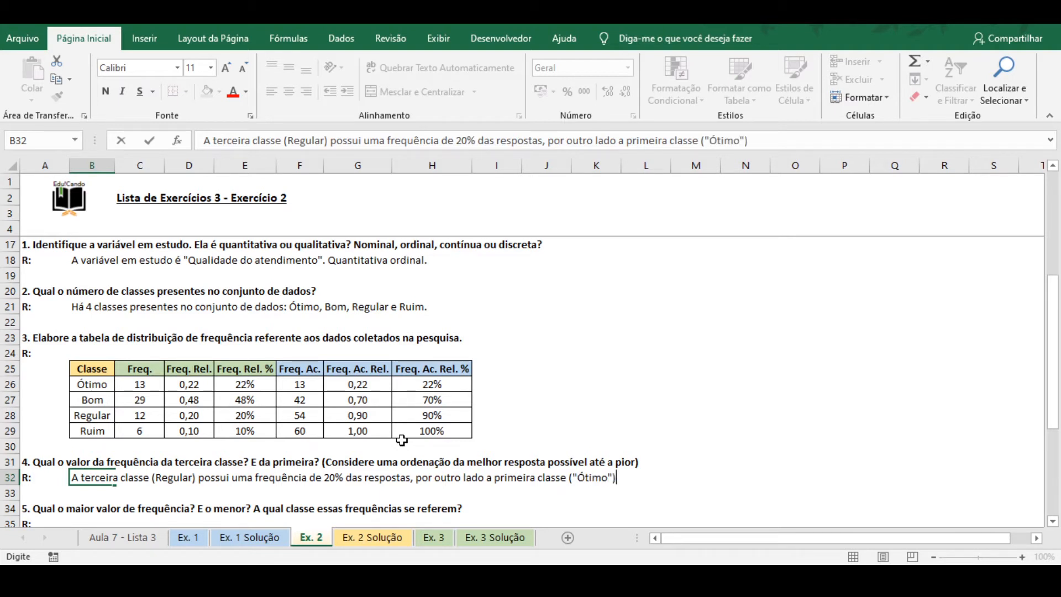
type("\") possui uma fre")
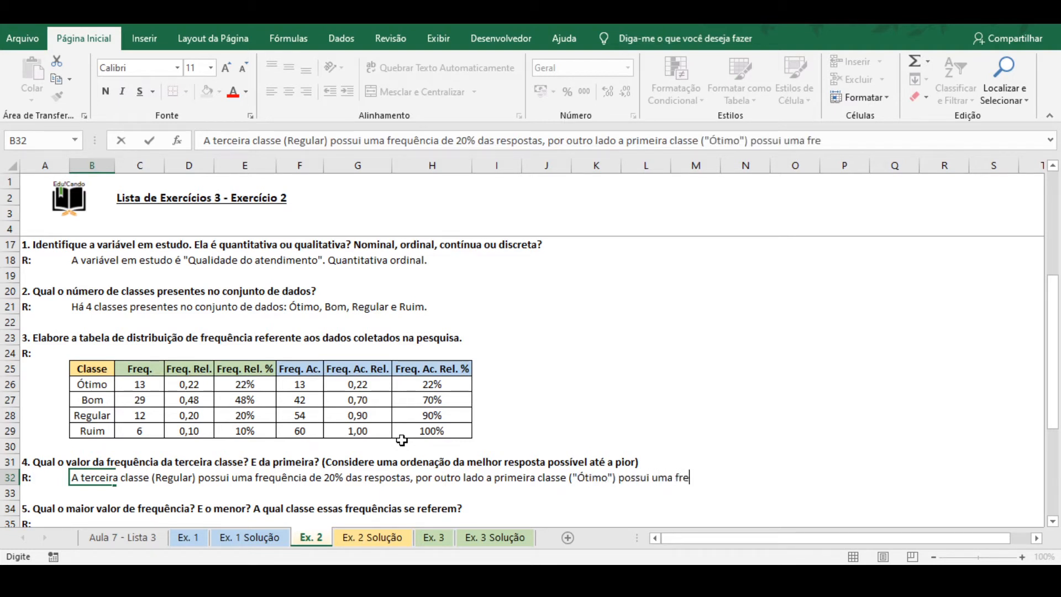
type("quência de 22")
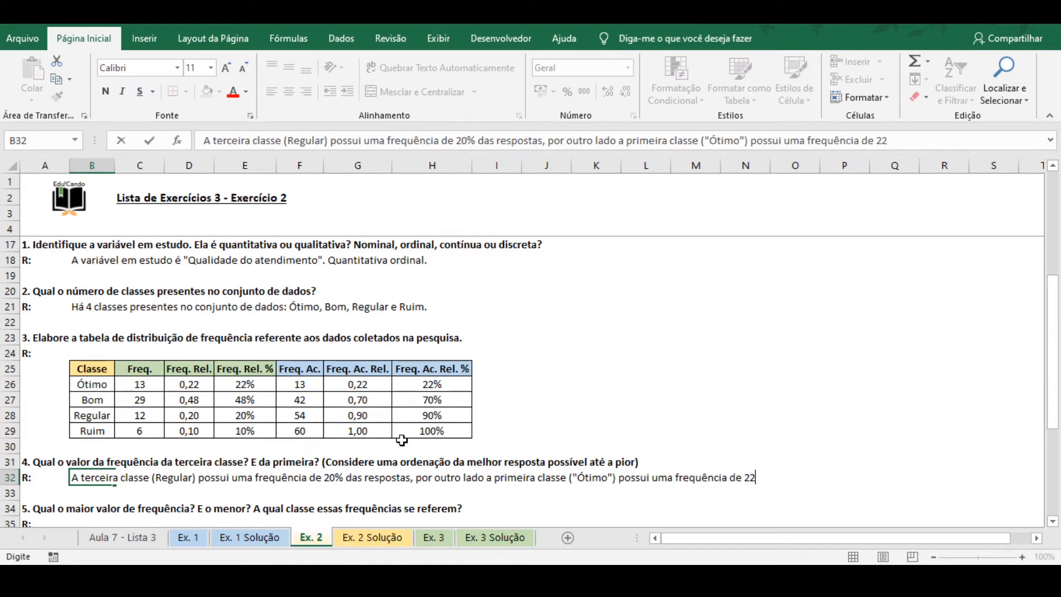
type("% das respostas.")
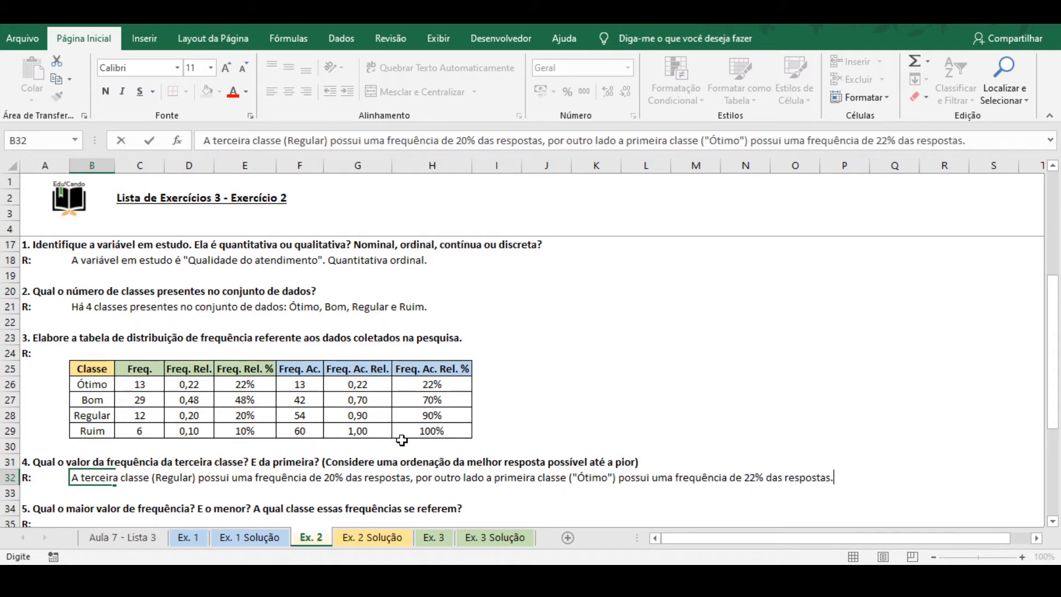
key("Return")
left_click(111, 478)
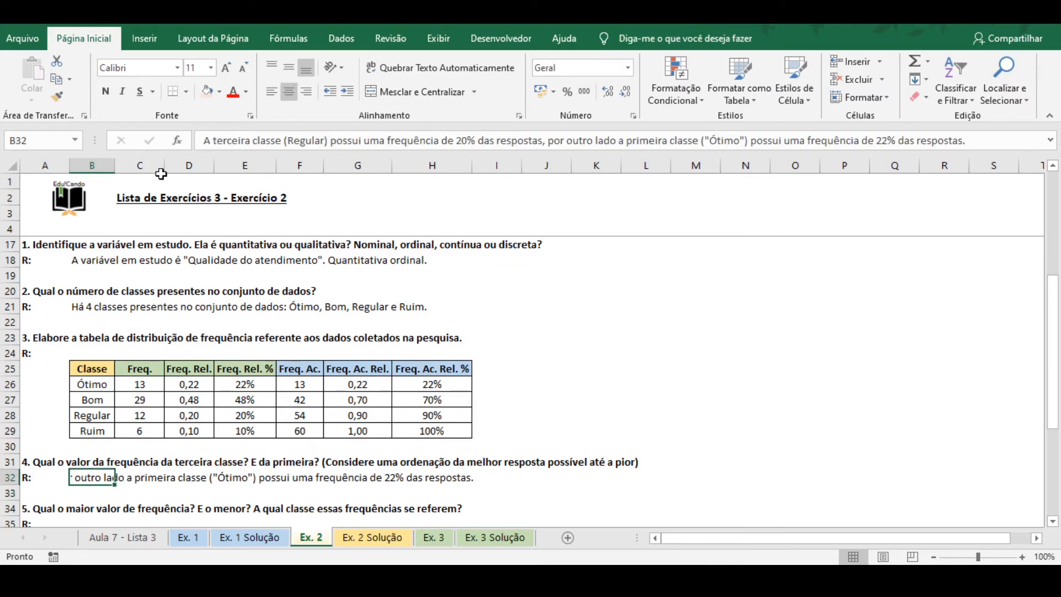
left_click(271, 92)
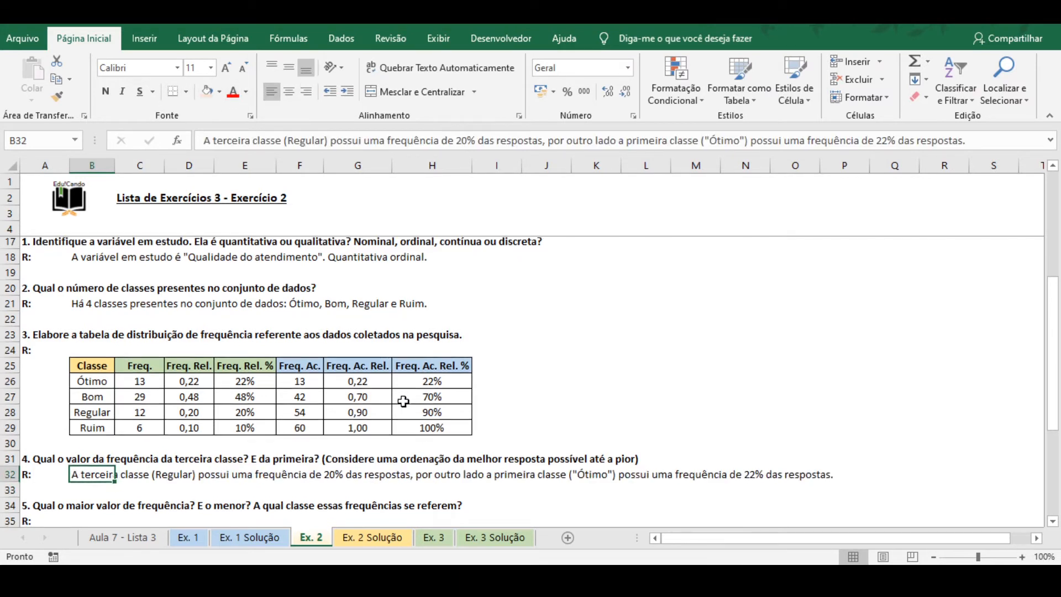
Begin question 5's answer in cell B35 with: A maior frequência verificada (no caso 48%) se refere à classe "Bom".
scroll(404, 401, "down", 2)
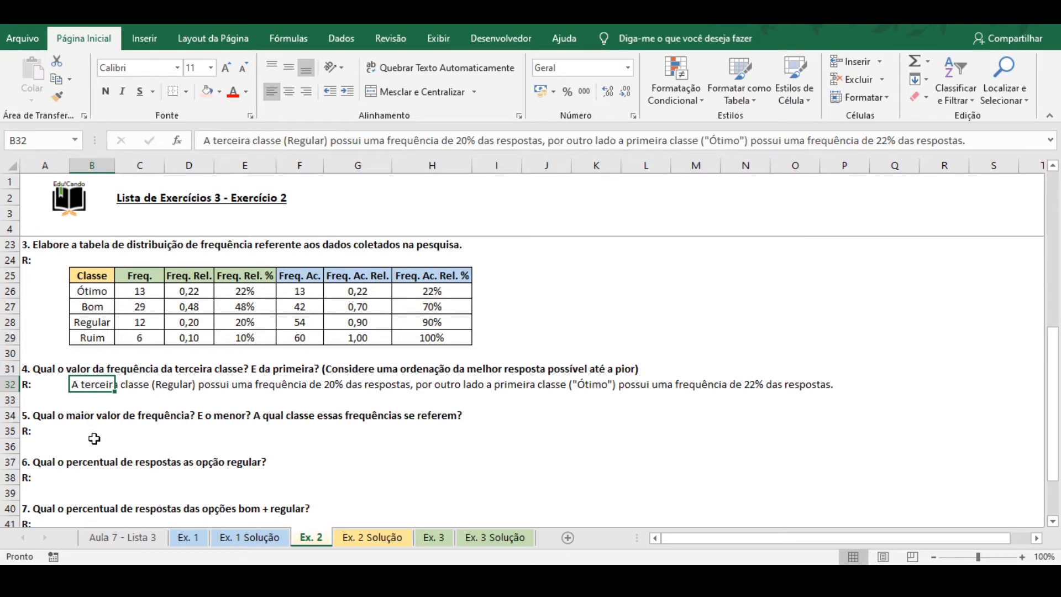
left_click(87, 427)
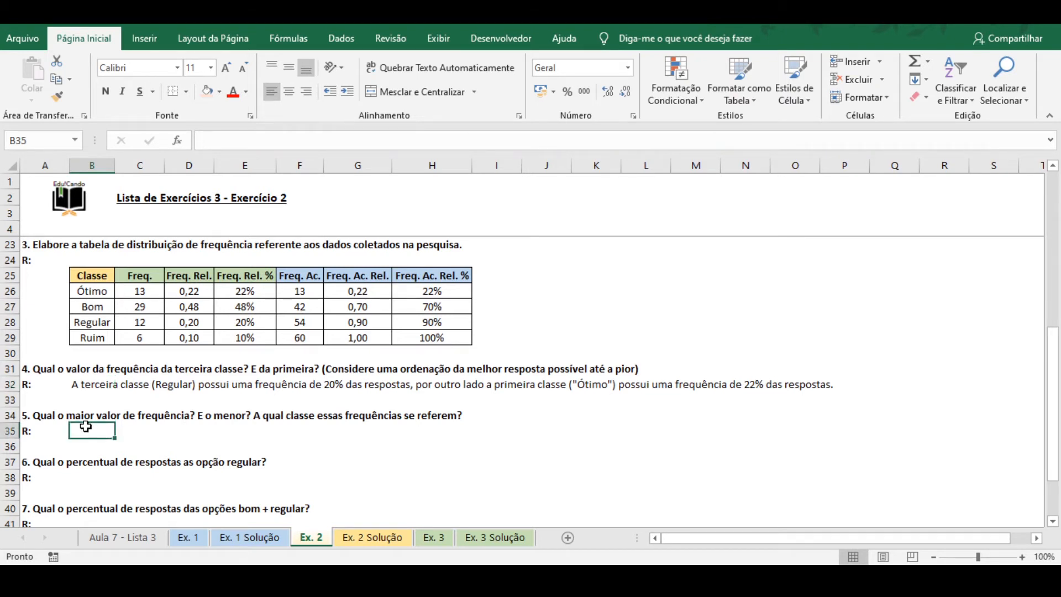
type("A maior f")
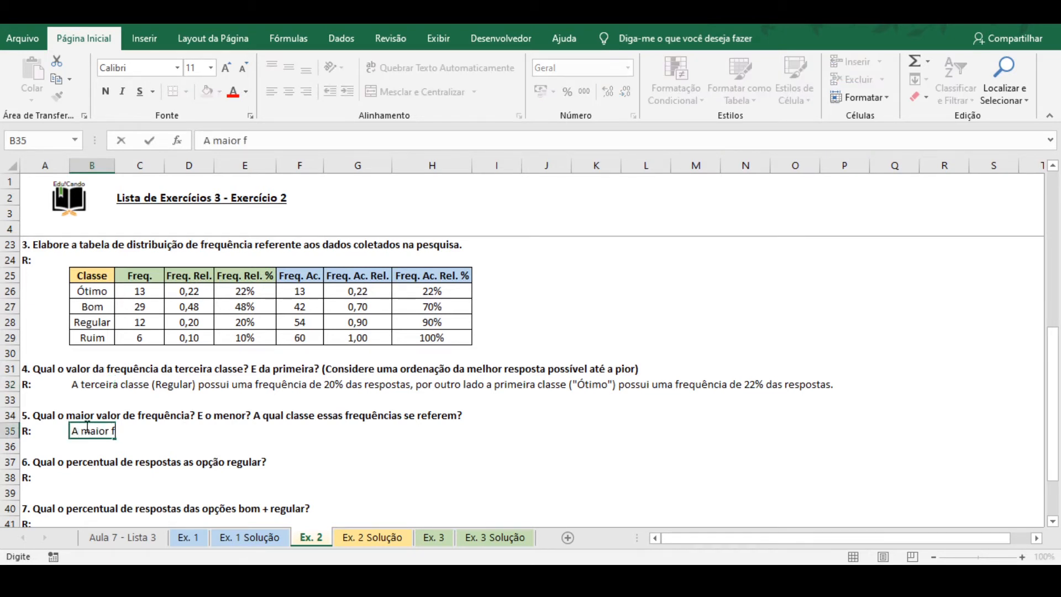
type("requênc")
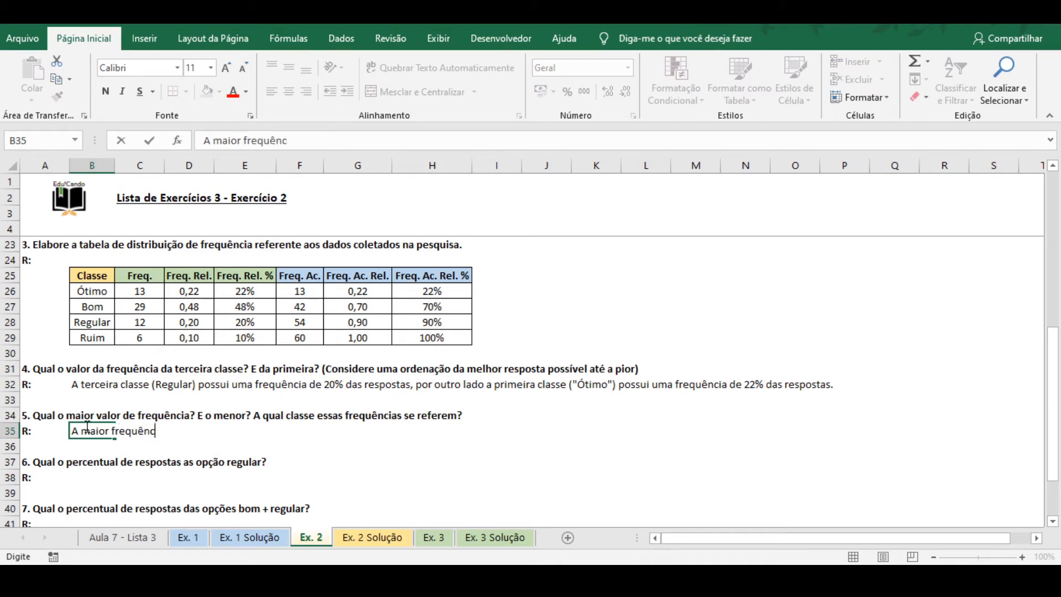
type("ia verificada ")
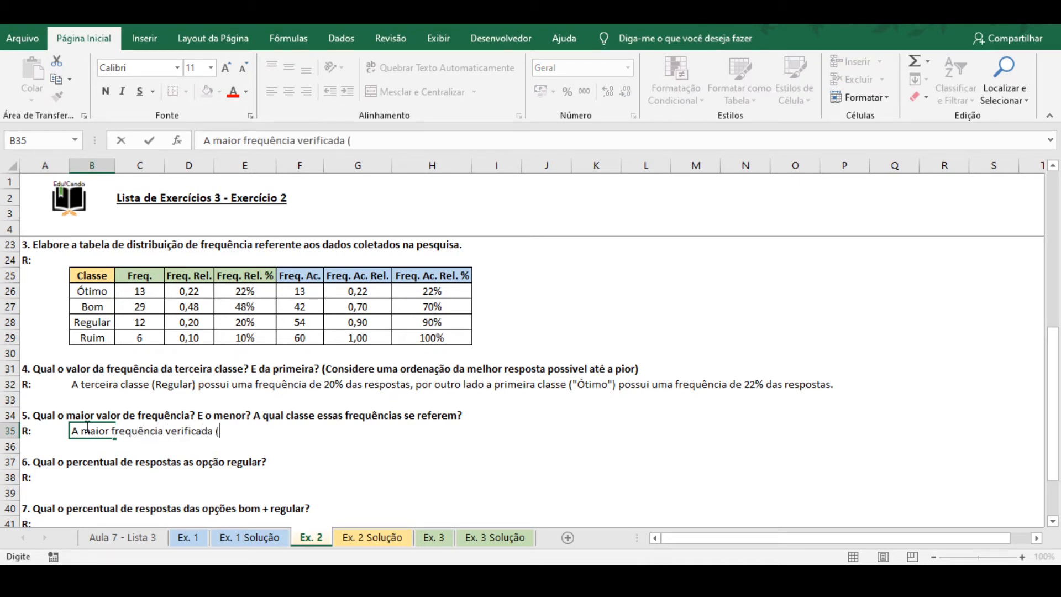
type("(no caso 48")
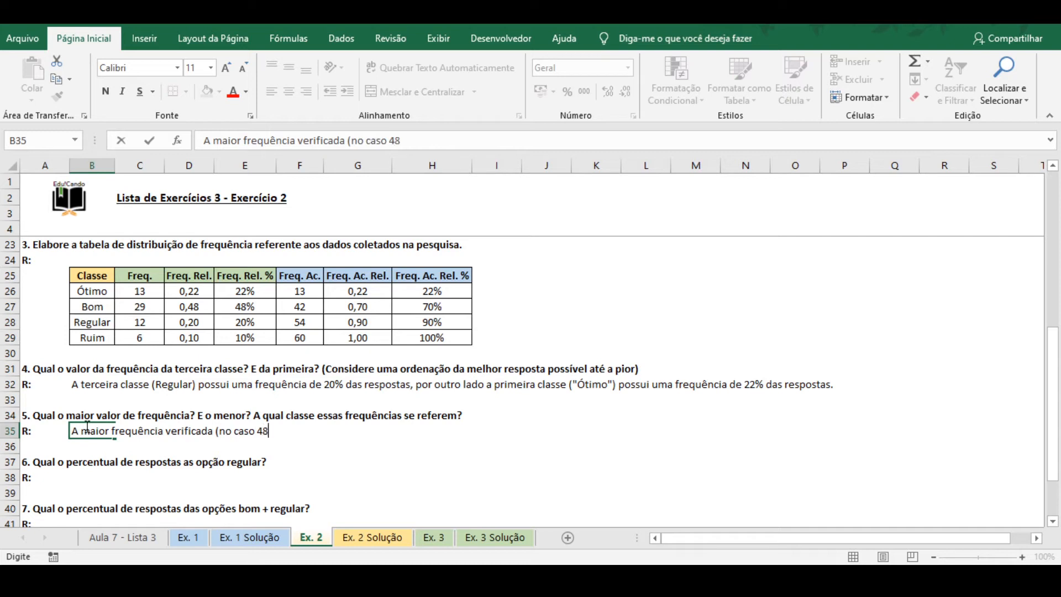
type("%) se refere")
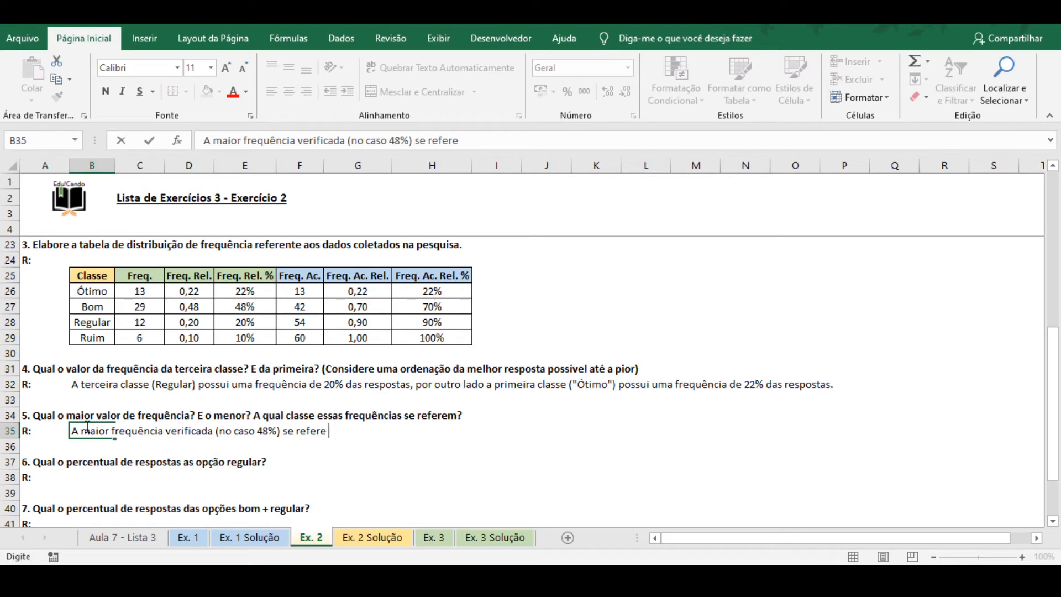
type(" à classe \"B")
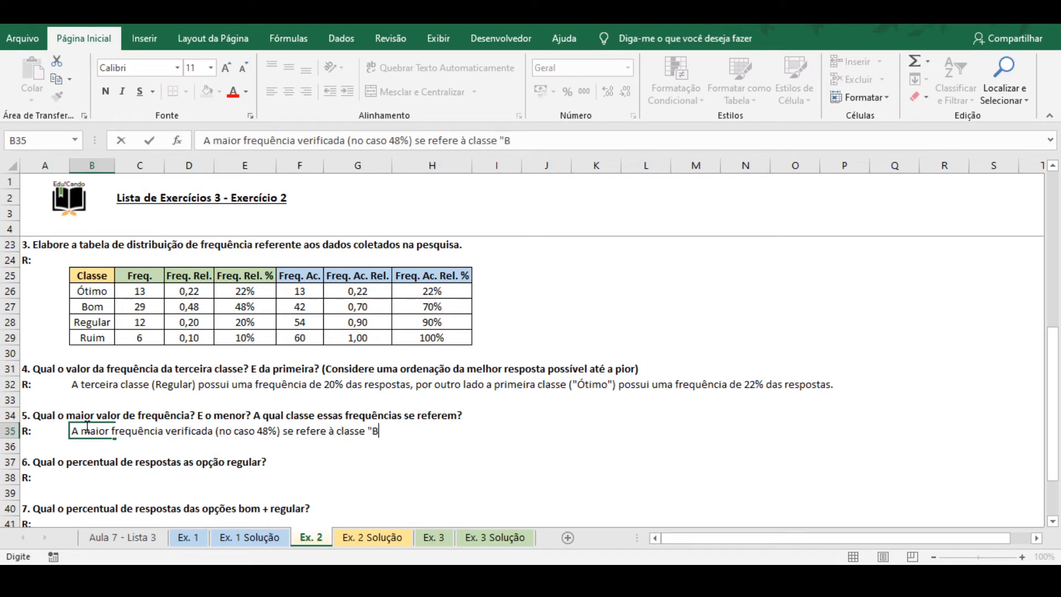
Complete B35's answer with: , e a menor frequência verificada (no caso 10%) se refere à classe "Ruim".
type("om\", e a menor frequê")
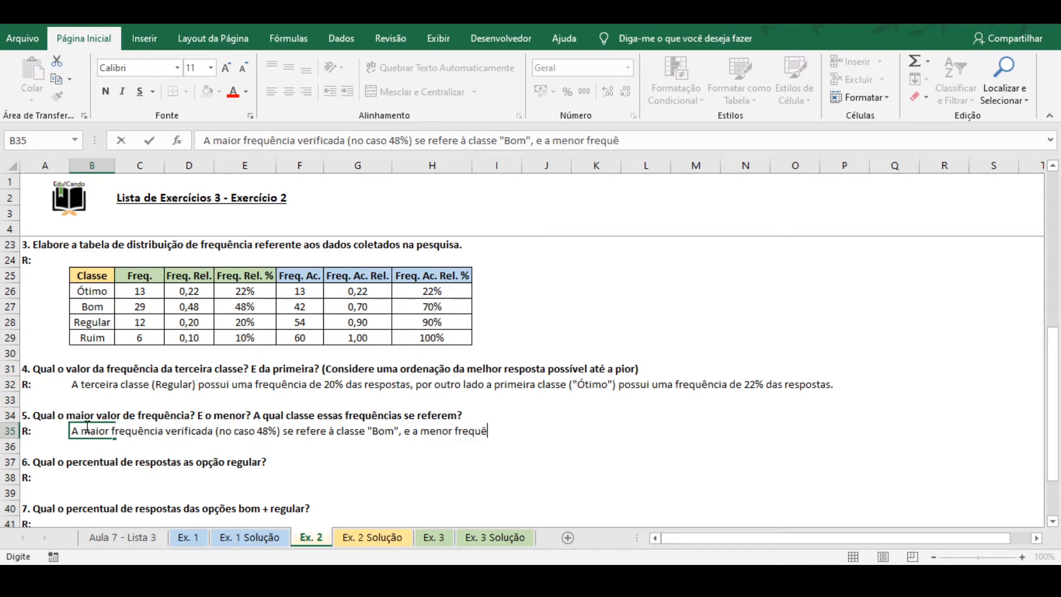
type("ncia verificada")
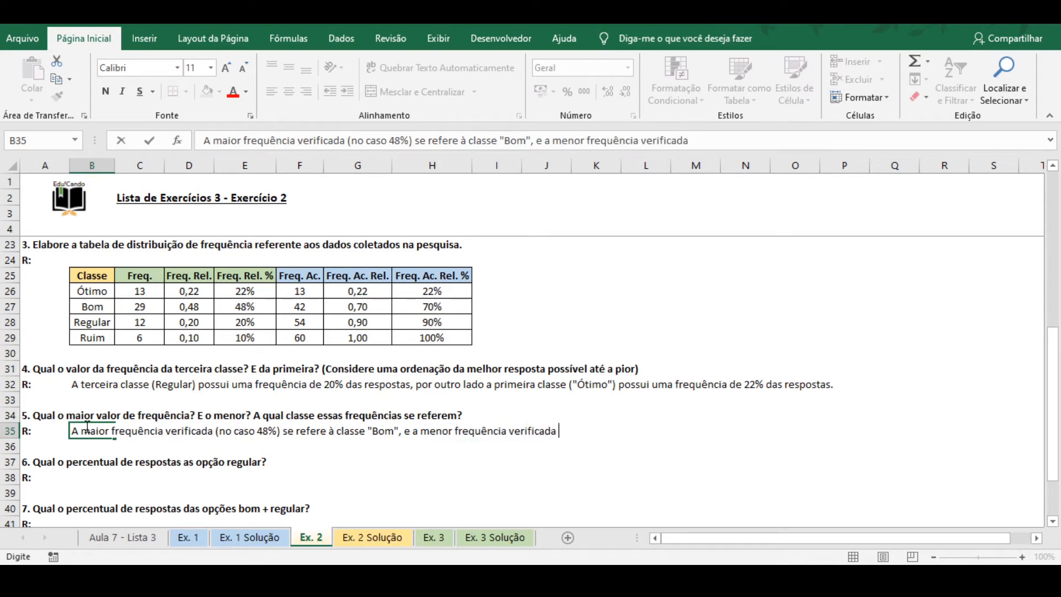
type(" (no caso 10")
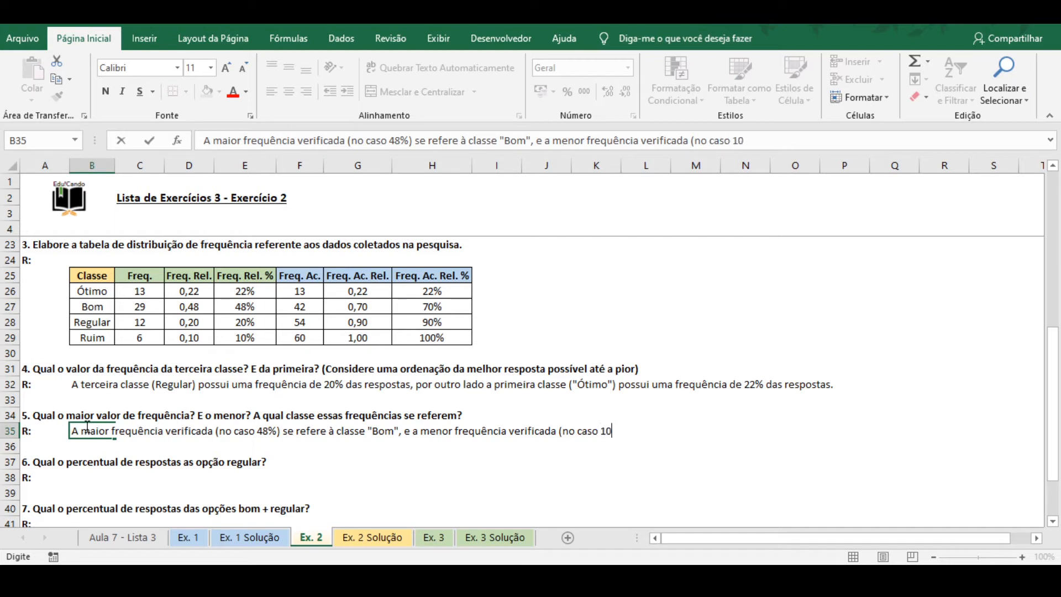
type("%) se refere ")
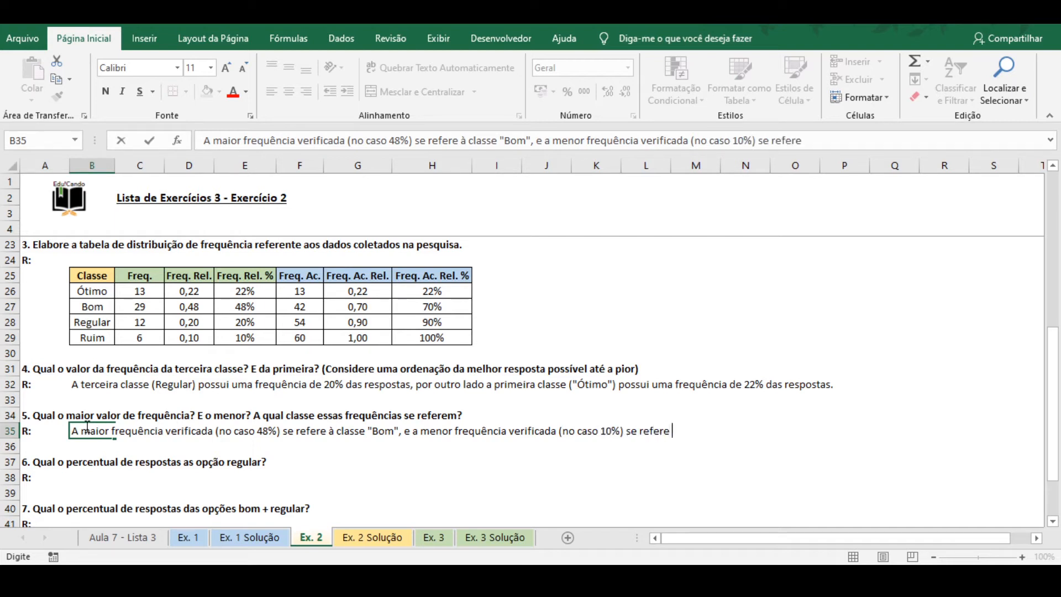
type("à classe \"Ruim\".")
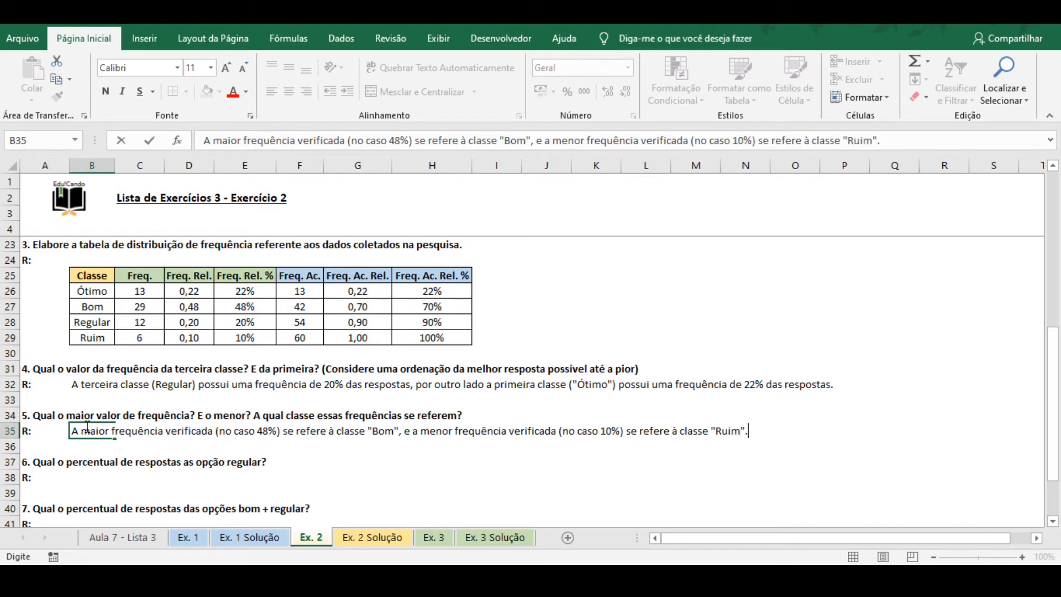
key("Return")
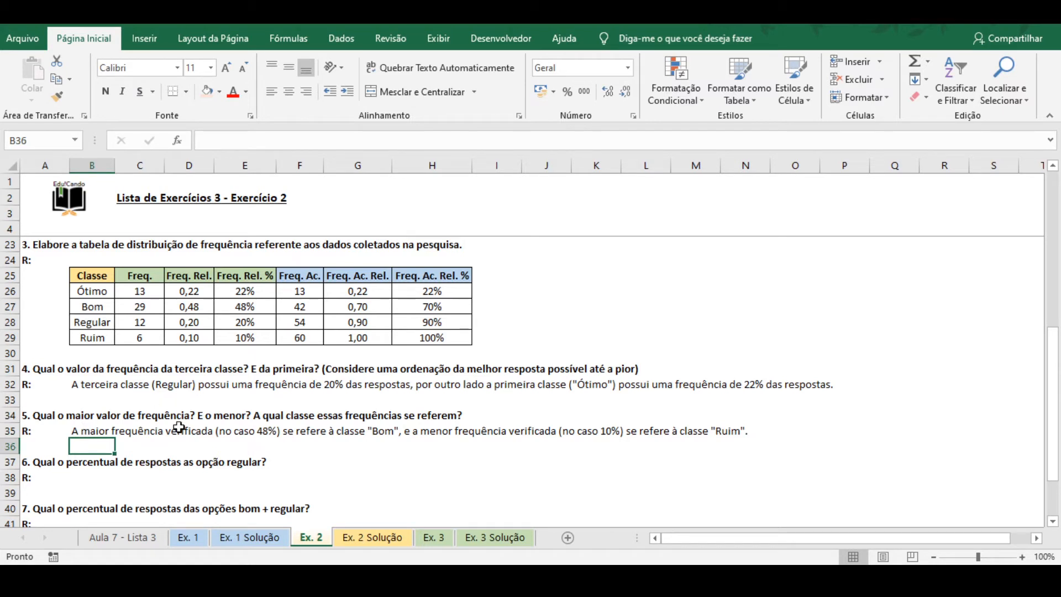
Answer question 6 in cell B38 with: A resposta "Regular" possui porcentagem de 12% das respostas.
left_click(88, 482)
type("A")
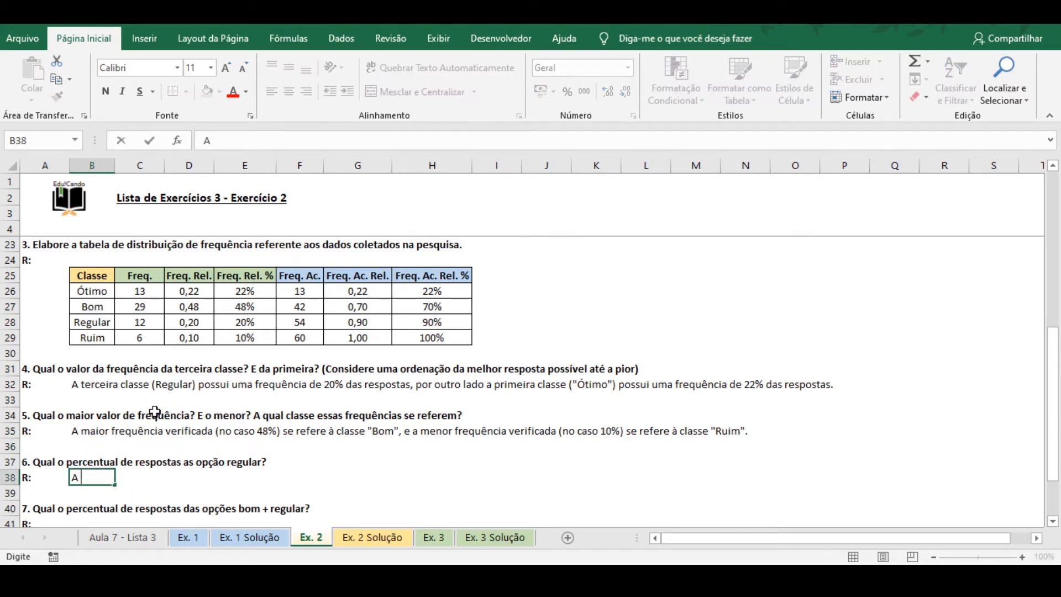
type(" resposta \"Regul")
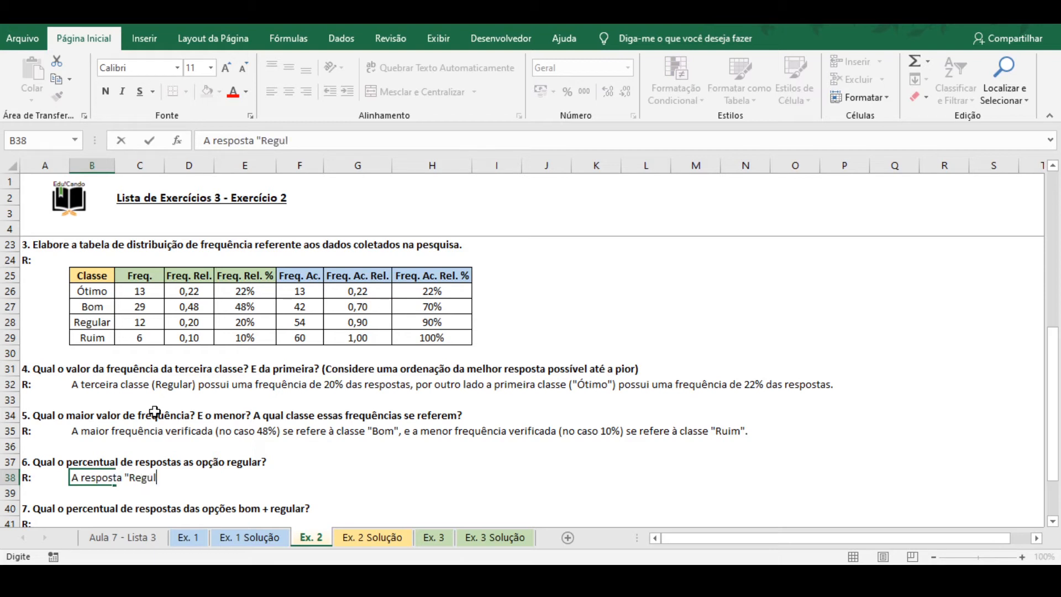
type("ar\" possui porcentag")
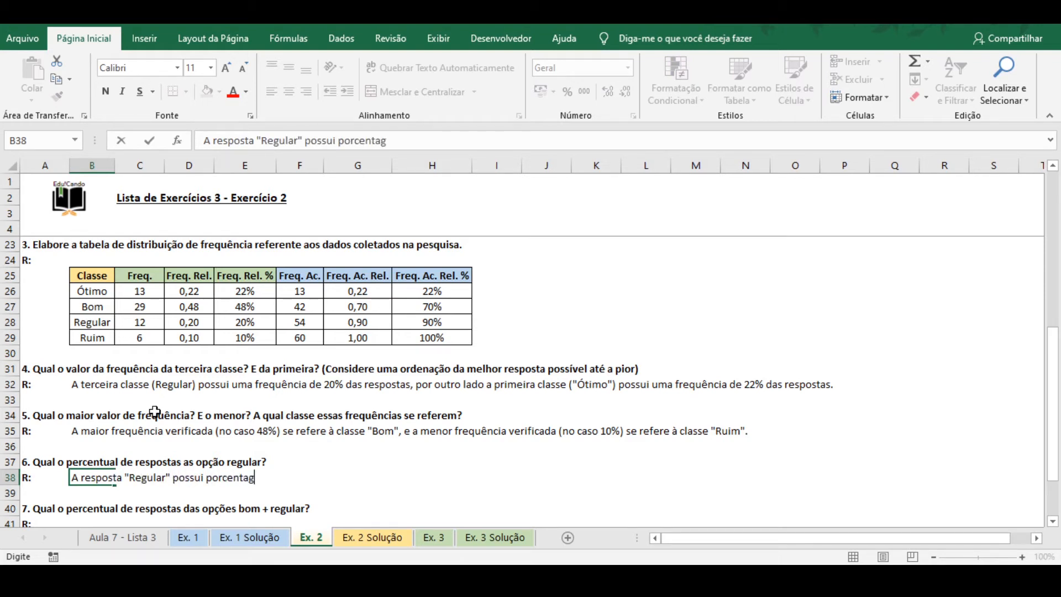
type("em de 12% das respostas.")
key("Return")
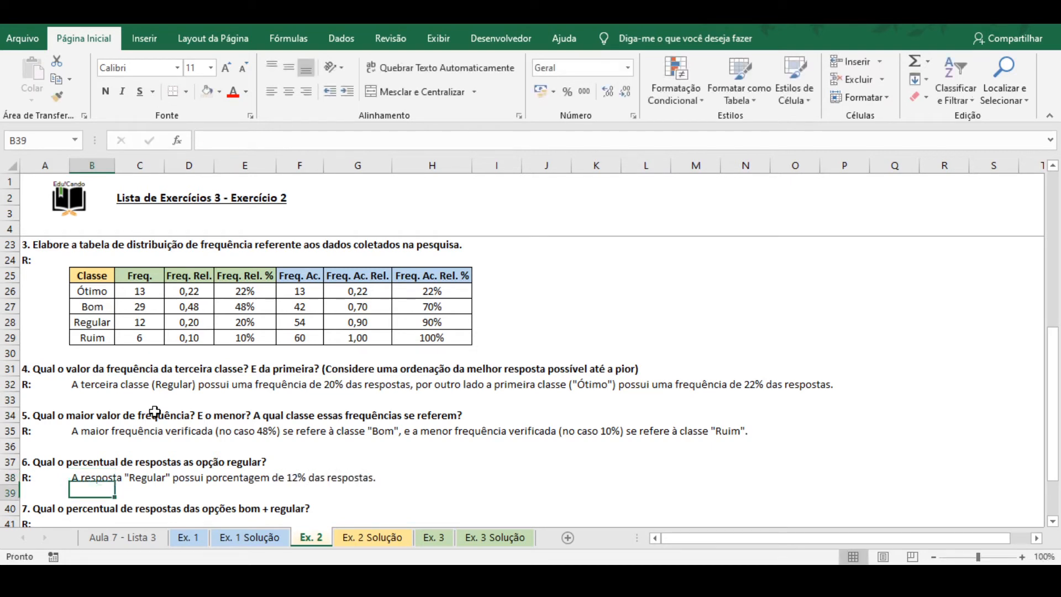
Start a formula in cell I27 beside the frequency table, referencing Bom's relative percentage in E27, for question 7.
scroll(179, 457, "down", 1)
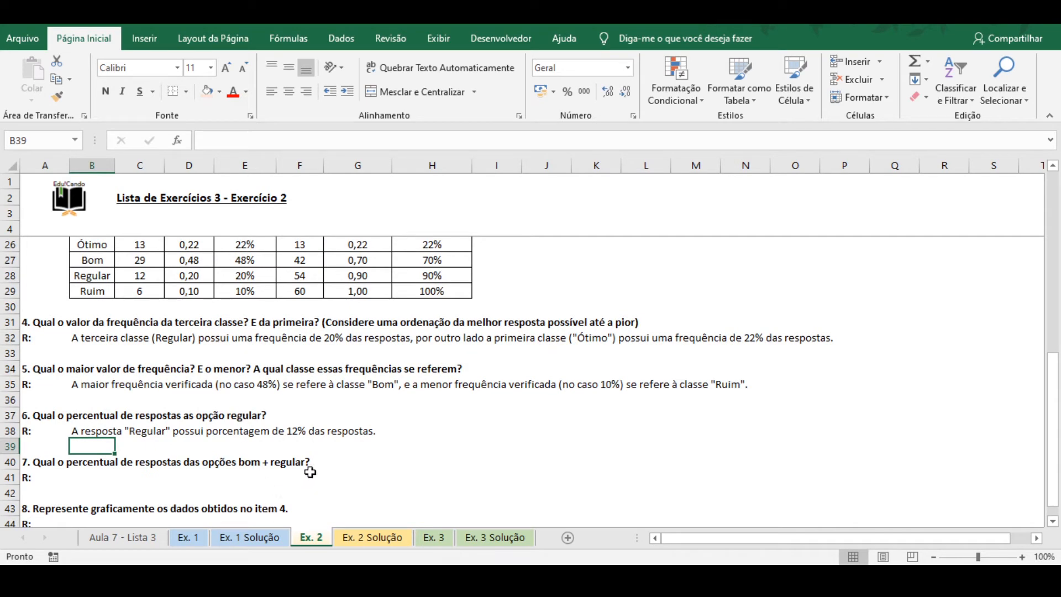
scroll(430, 421, "up", 2)
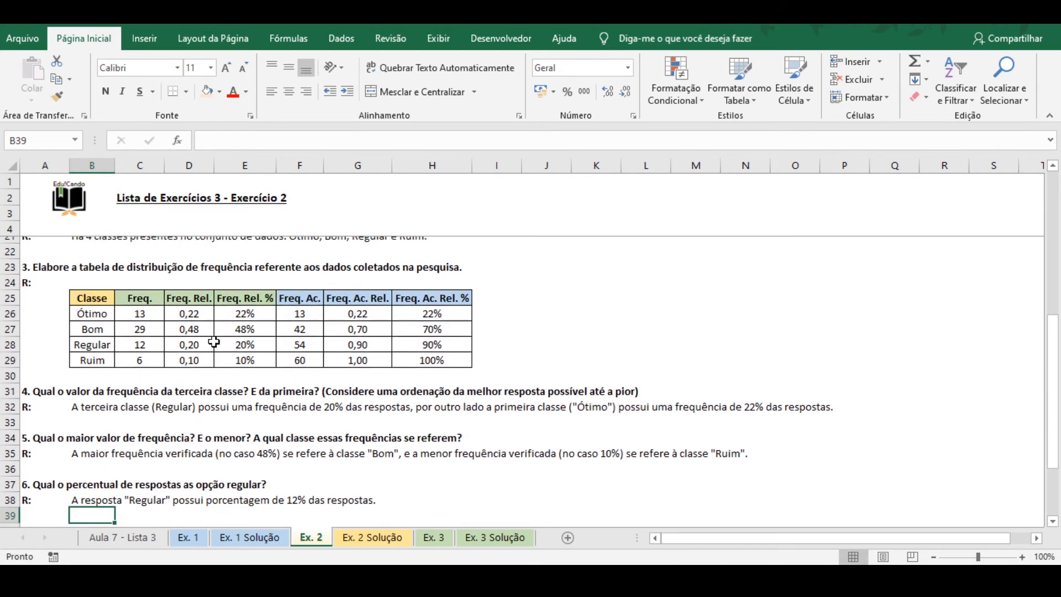
scroll(214, 343, "down", 1)
left_click(507, 308)
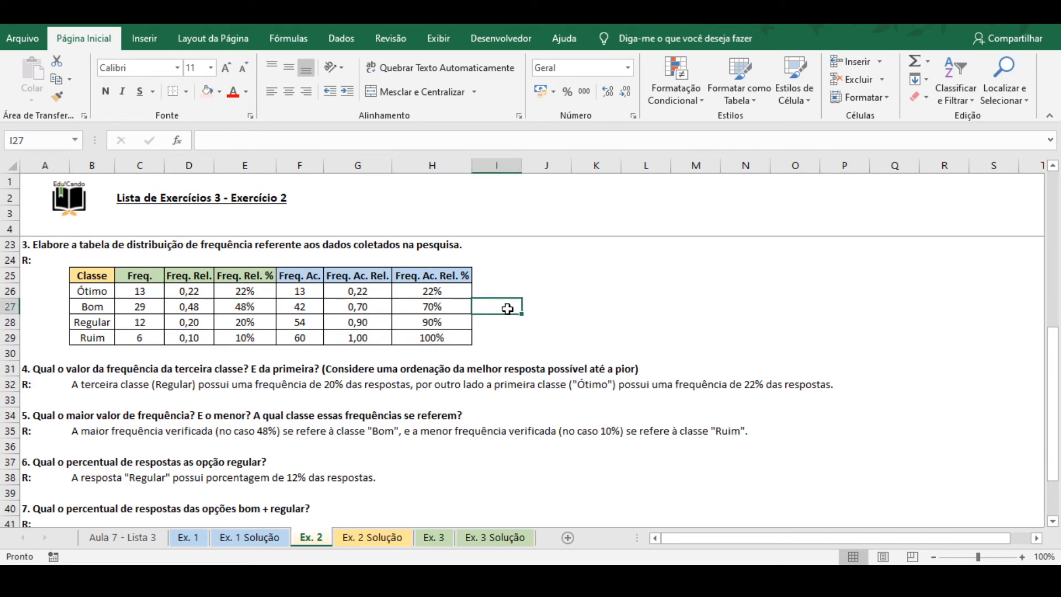
type("=")
key("Left")
key("Left")
key("Left")
key("Left")
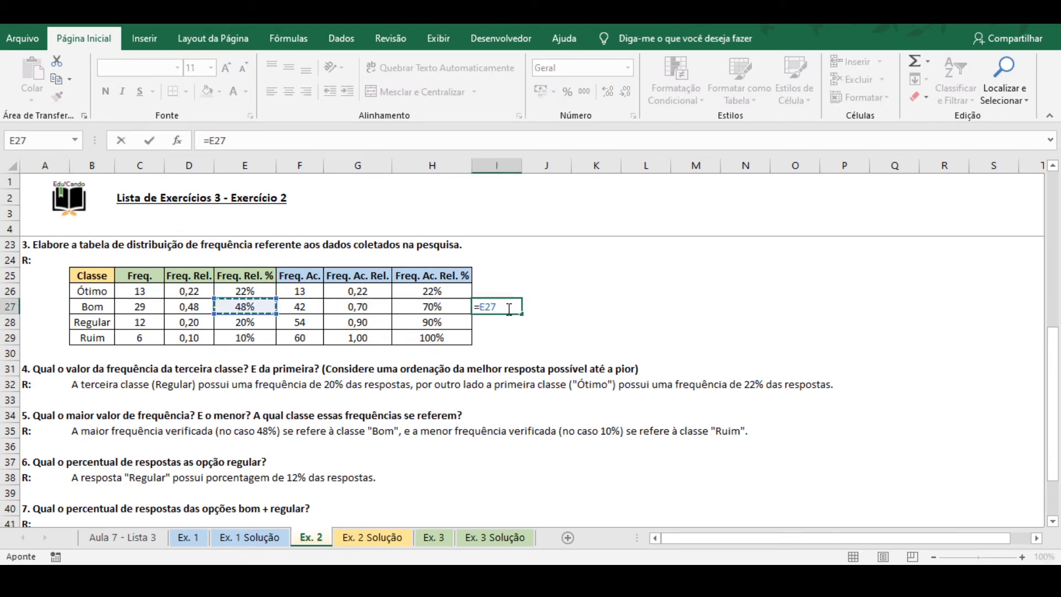
Complete the formula in I27 as =E27+E28 to add the Bom and Regular relative percentages.
type("+")
key("Left")
key("Left")
key("Left")
key("Left")
key("Down")
key("Return")
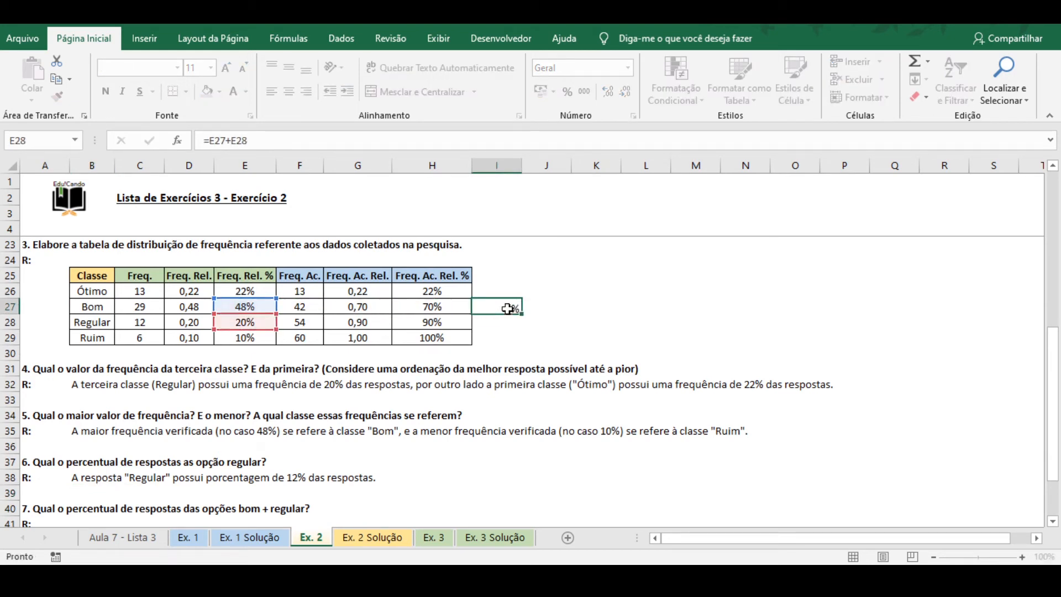
Answer question 7 in B41 with the text: 68% das respostas foram "Bom" ou "Regular".
scroll(508, 309, "down", 1)
left_click(92, 476)
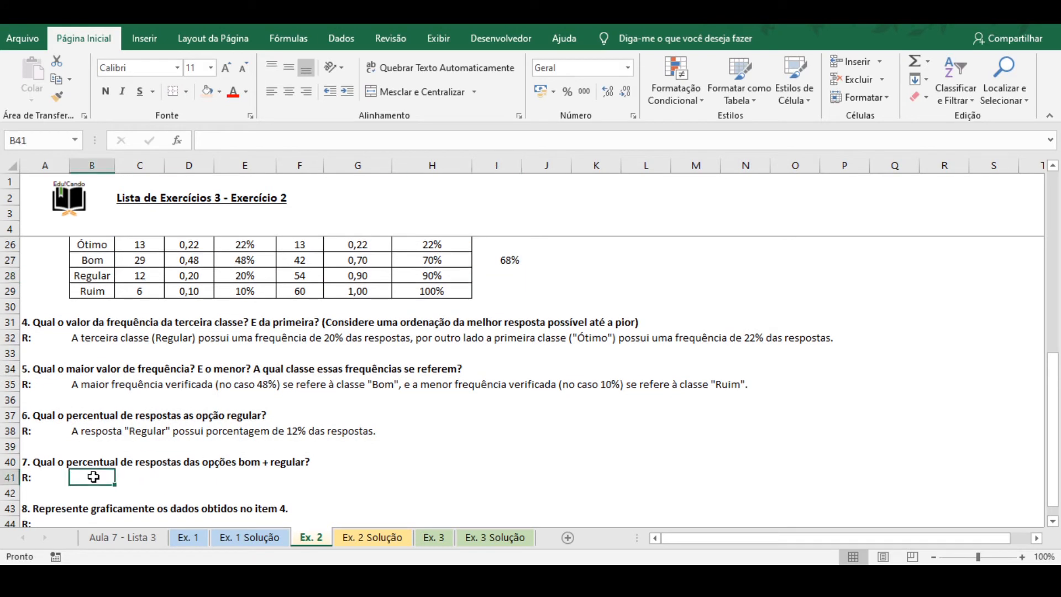
type("68%")
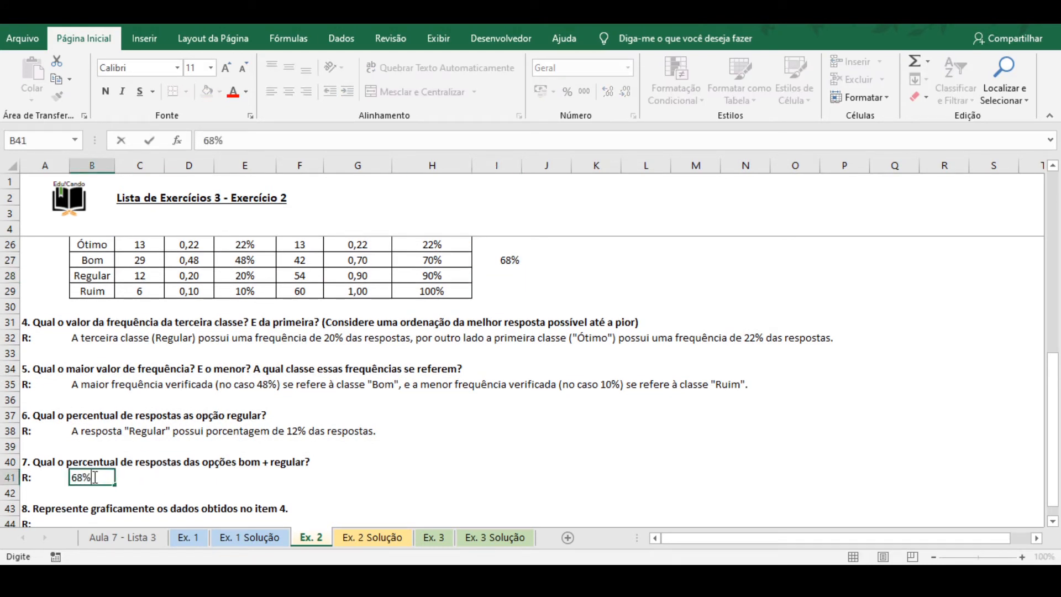
type(" das respostas foram ")
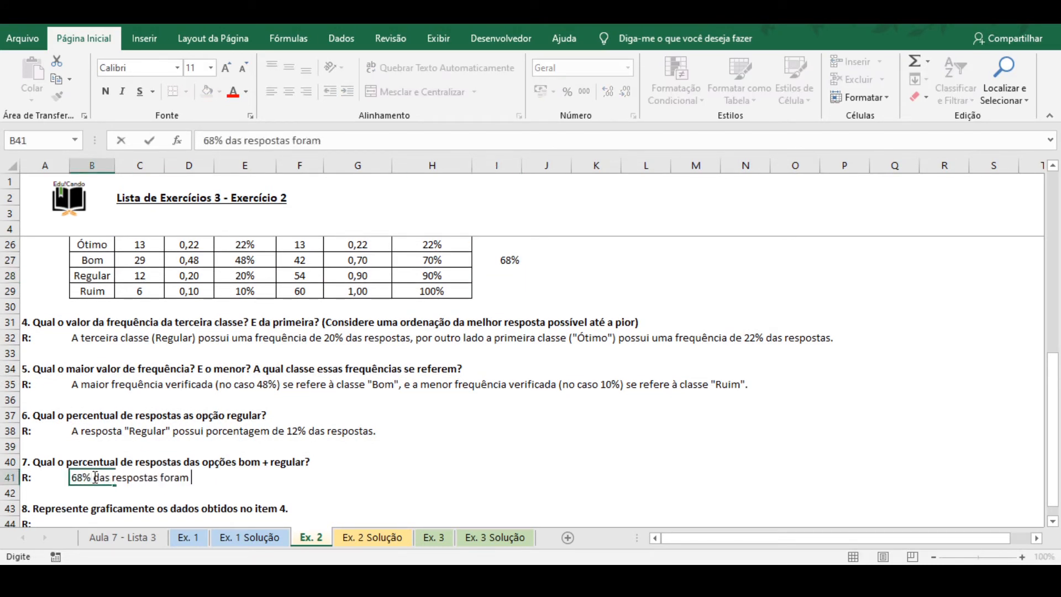
type("\"Bom\" ou \"Regular\".")
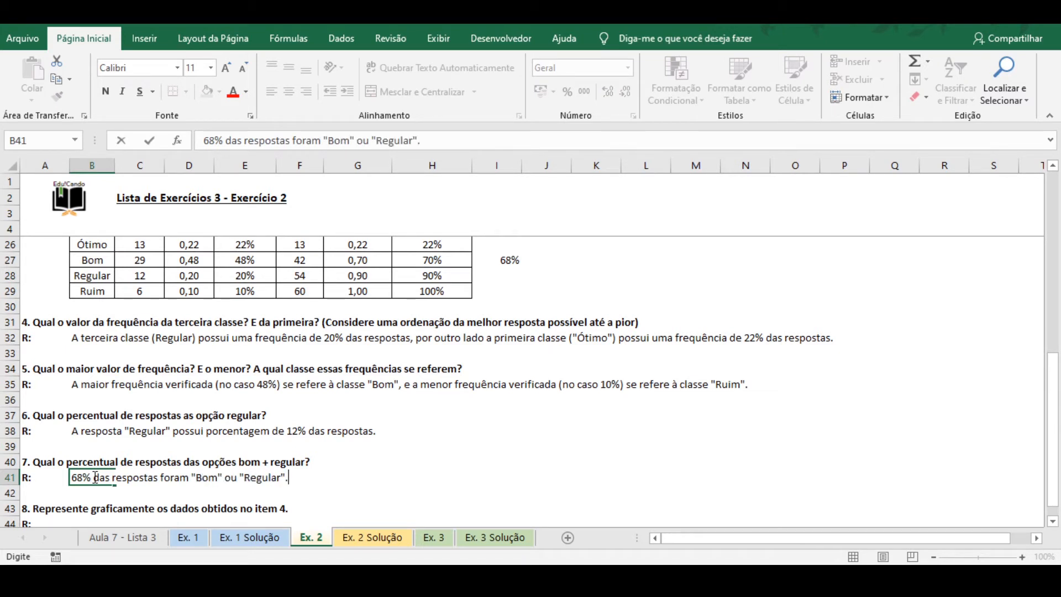
key("Return")
Review the CONT.SE formula in the Ótimo frequency cell, its criterion and the survey data it counts.
left_click(101, 476)
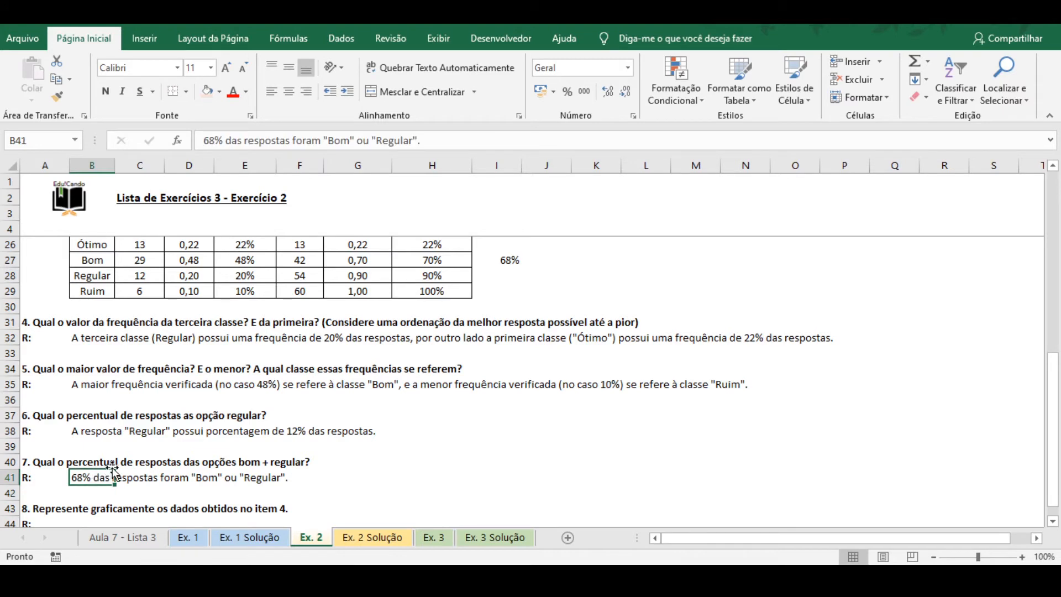
scroll(158, 348, "up", 2)
left_click_drag(157, 335, 154, 369)
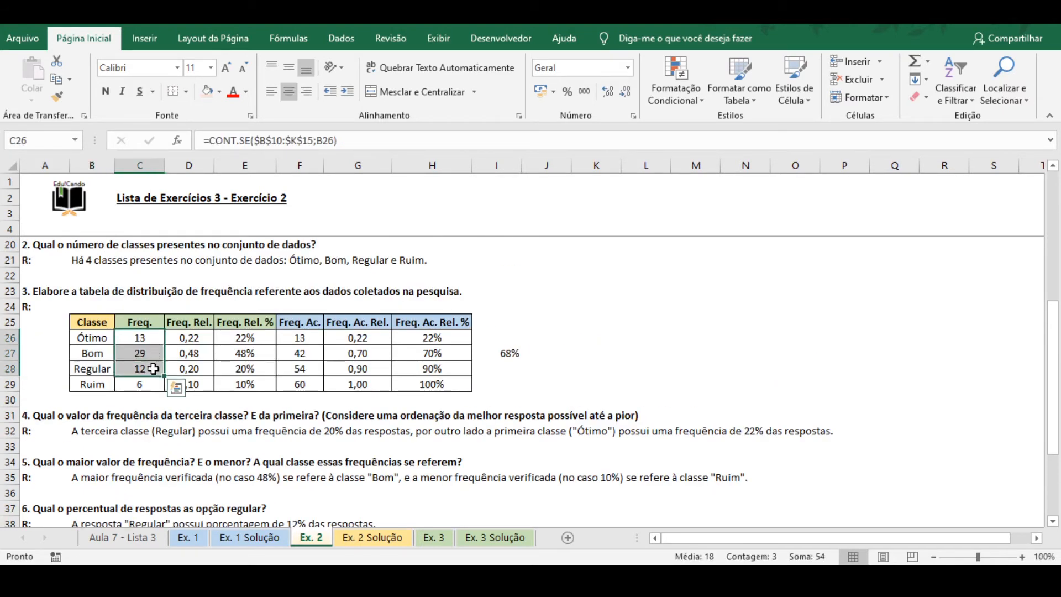
left_click(158, 339)
key("F2")
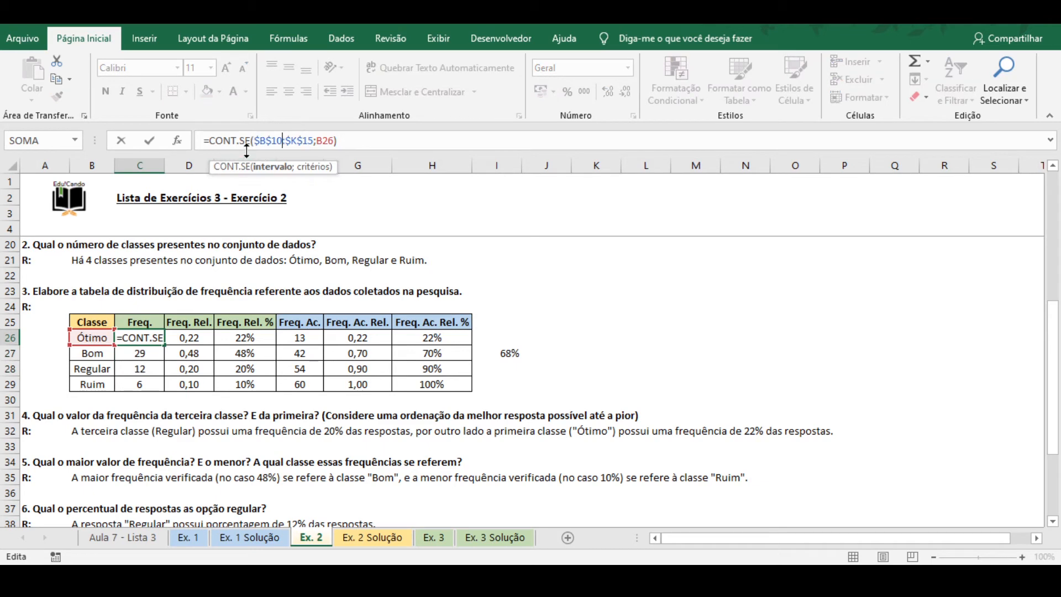
scroll(322, 304, "up", 5)
scroll(315, 256, "down", 4)
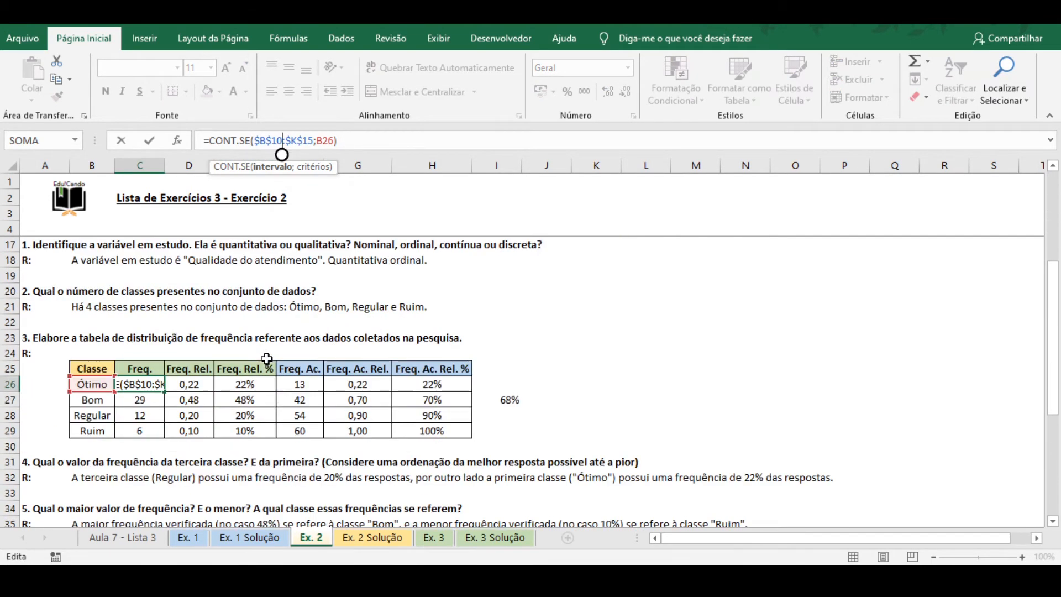
key("Escape")
left_click(88, 385)
scroll(113, 382, "up", 3)
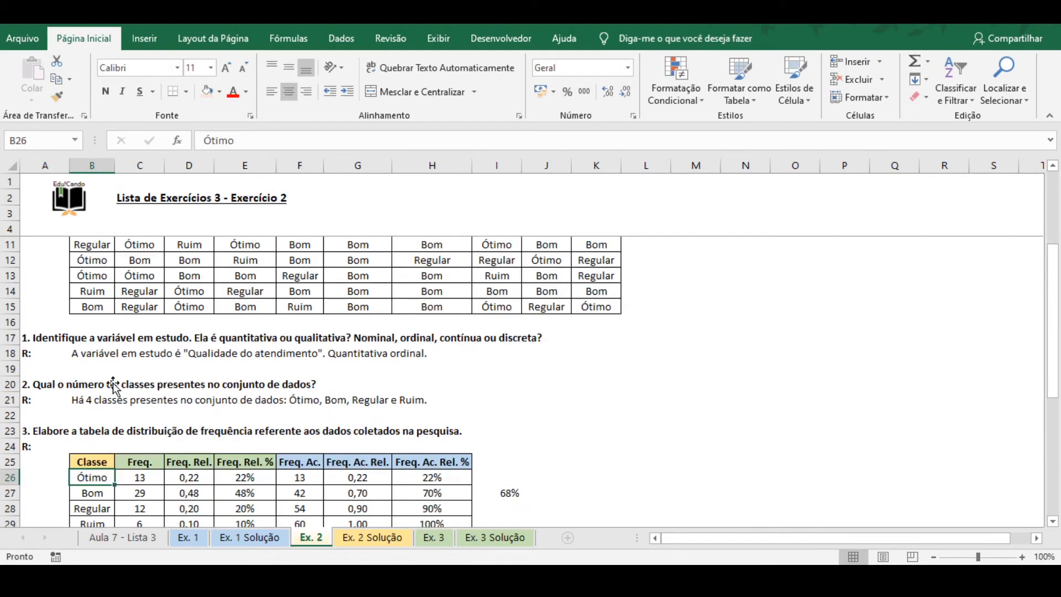
left_click_drag(104, 277, 594, 354)
scroll(580, 360, "down", 3)
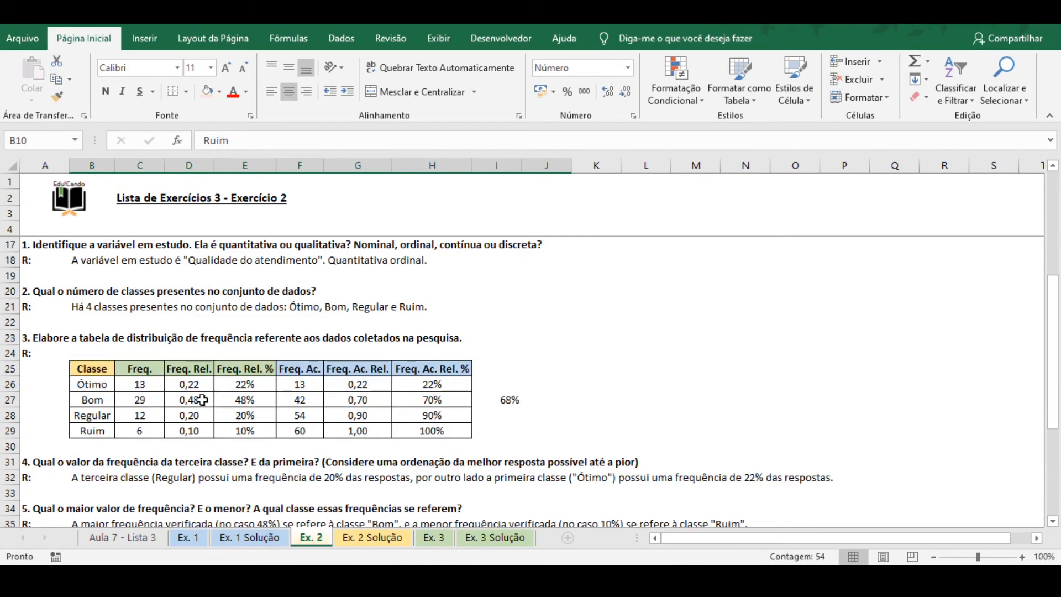
Examine the Bom class's frequency and relative frequency formulas and the survey range B10:K15.
left_click(133, 387)
left_click(122, 402)
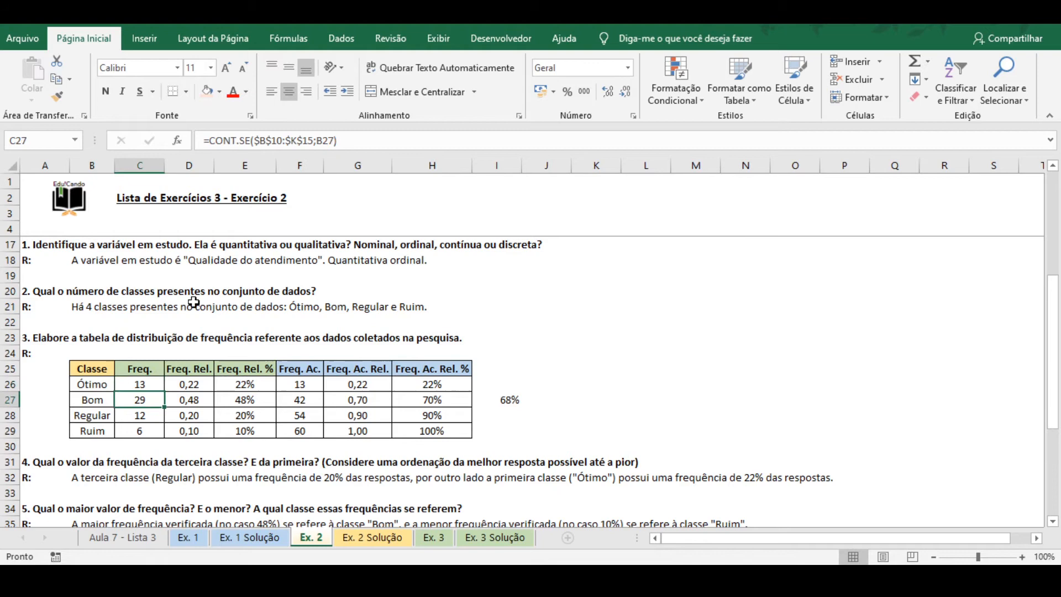
left_click(267, 141)
key("Escape")
scroll(111, 360, "up", 4)
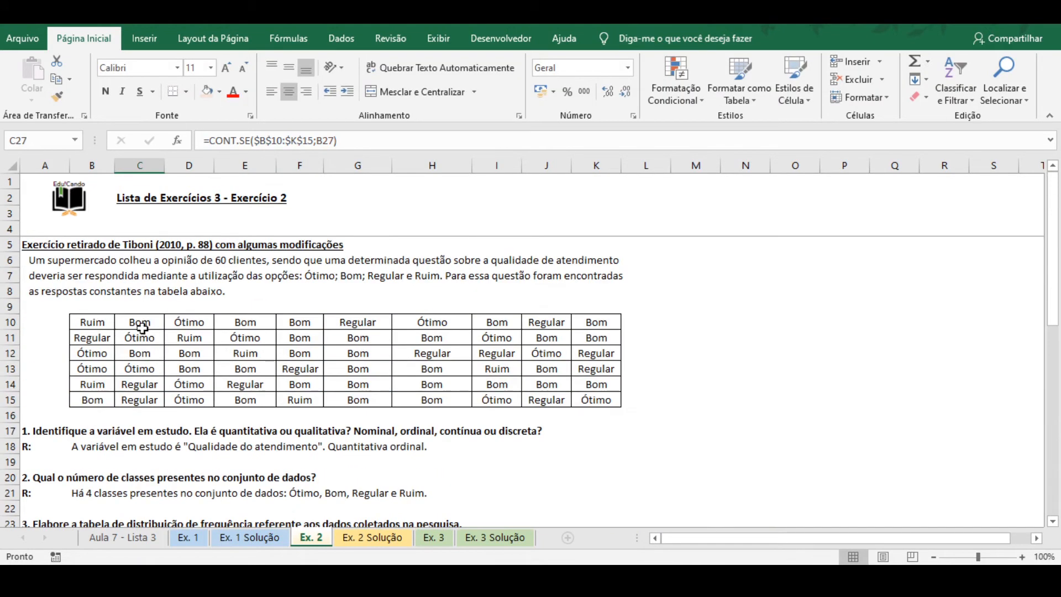
left_click(103, 323)
left_click_drag(103, 323, 597, 400)
scroll(151, 360, "down", 5)
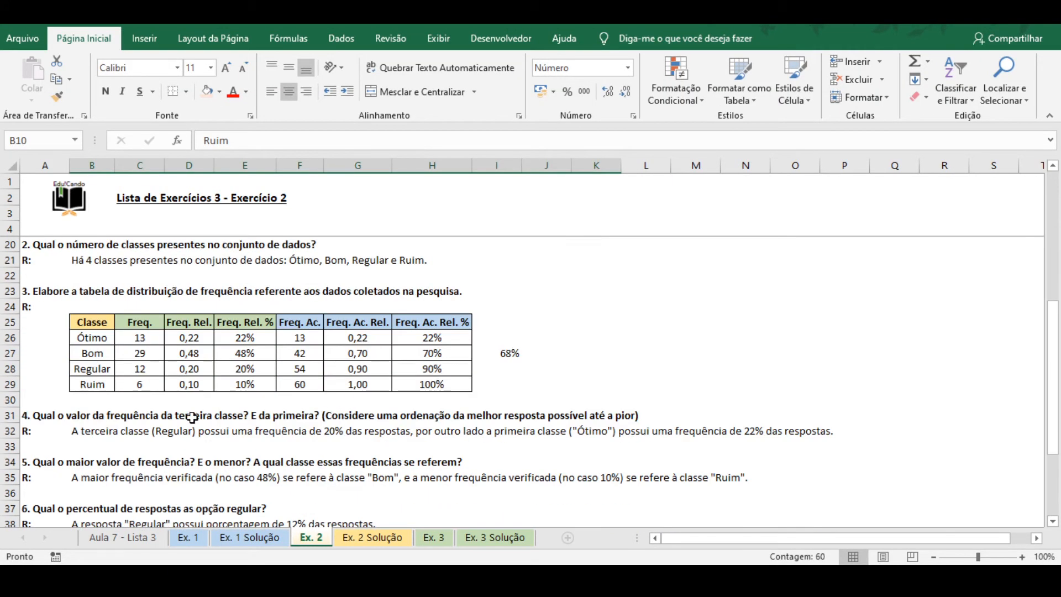
left_click(174, 357)
scroll(212, 339, "down", 3)
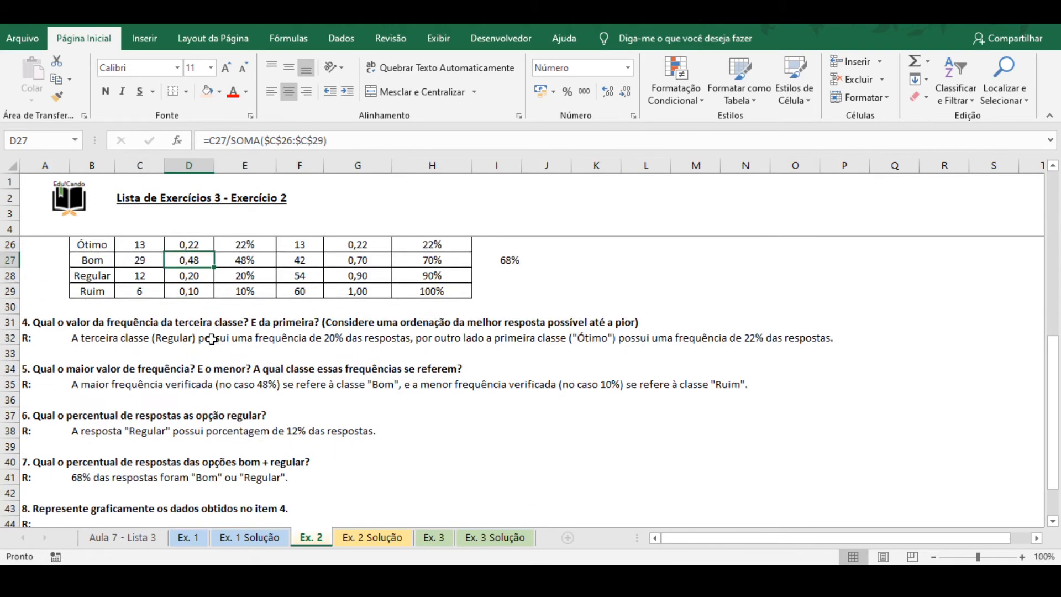
left_click(94, 477)
scroll(100, 451, "down", 3)
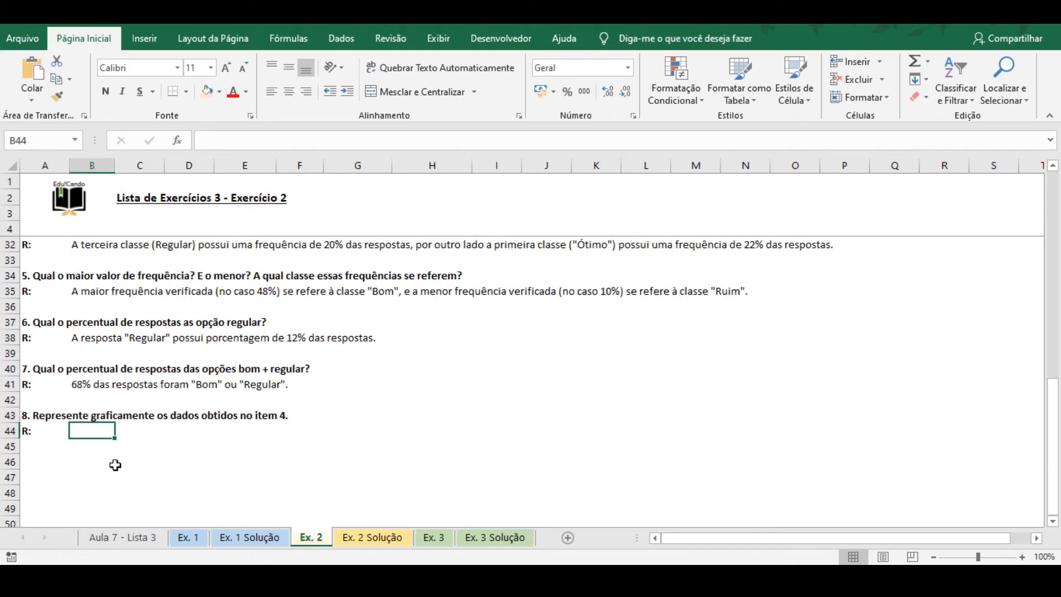
key("Down")
key("Left")
scroll(176, 363, "down", 1)
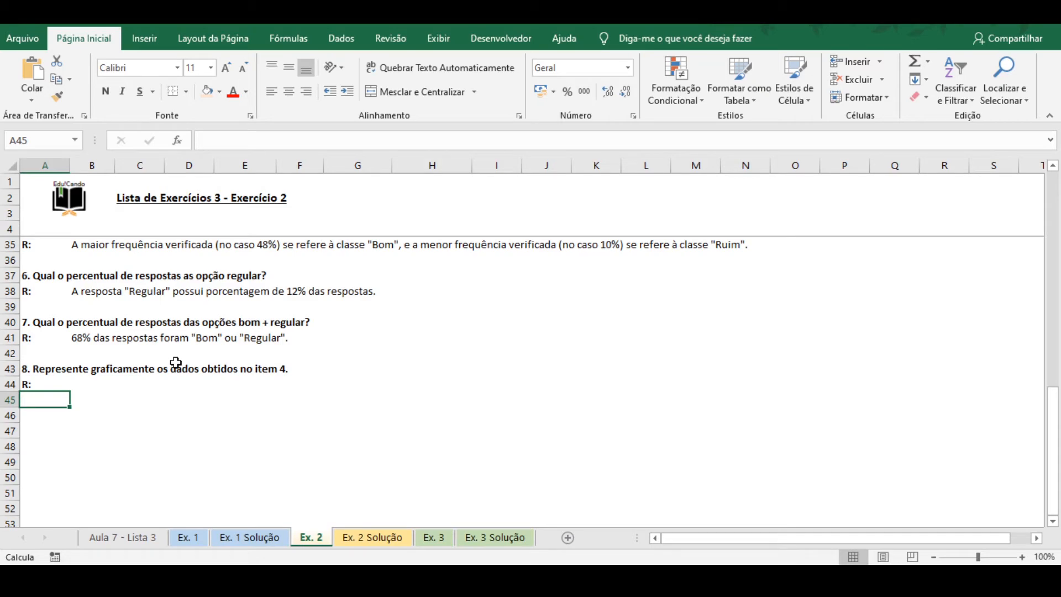
Insert a doughnut chart (Rosca) from the Classe and Freq. Rel. % columns, rows 25 to 29.
scroll(176, 367, "up", 5)
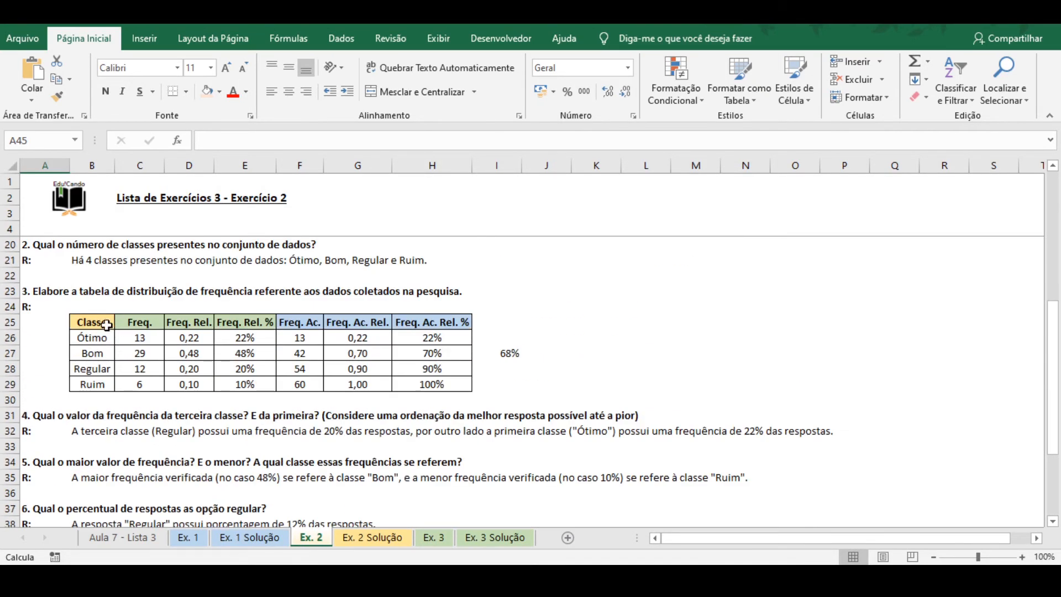
left_click_drag(93, 322, 93, 385)
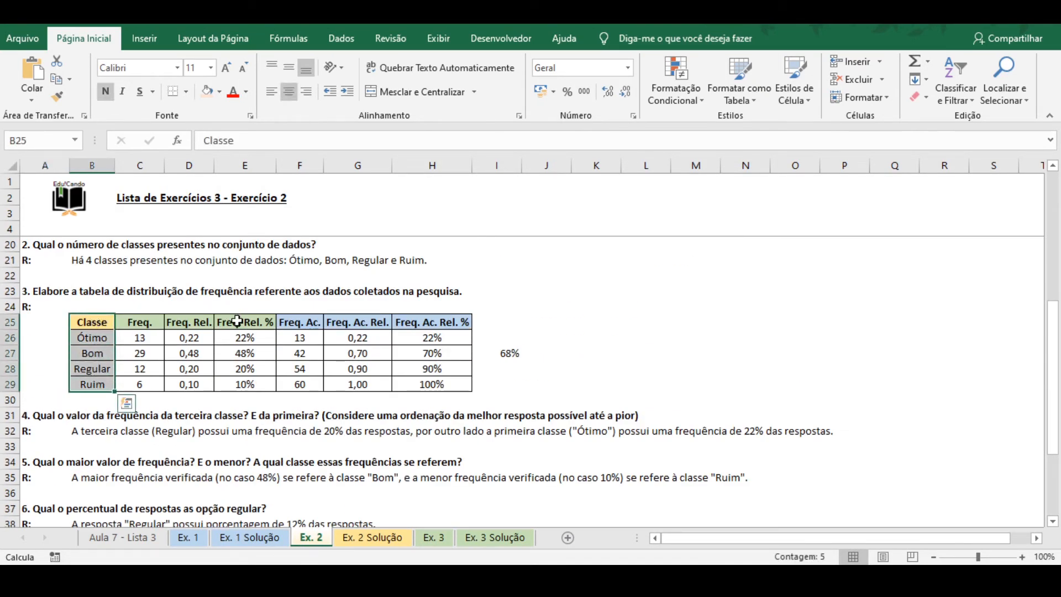
left_click_drag(232, 321, 243, 384)
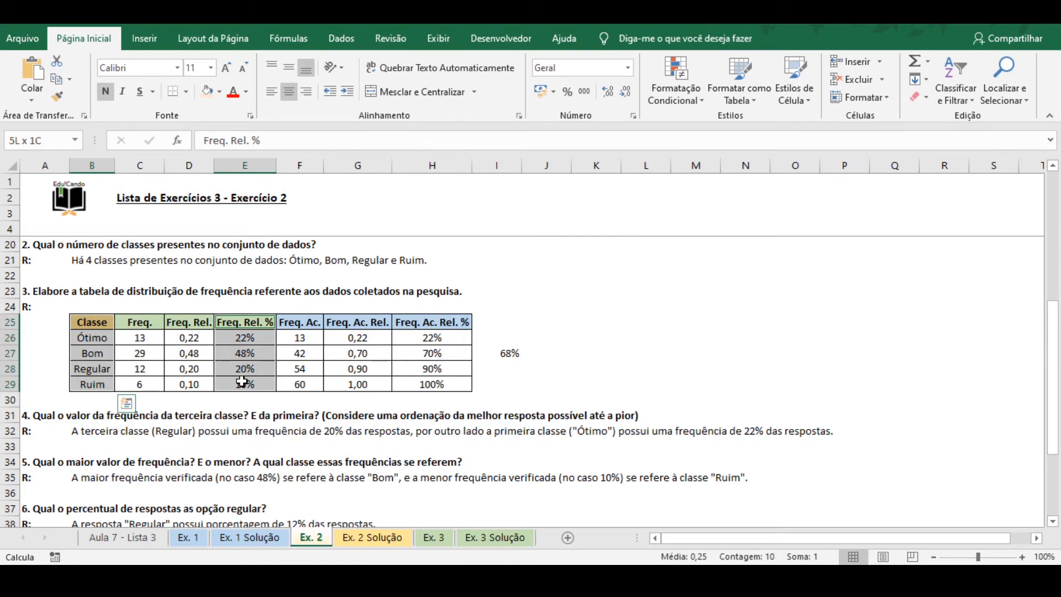
left_click(146, 39)
left_click(389, 85)
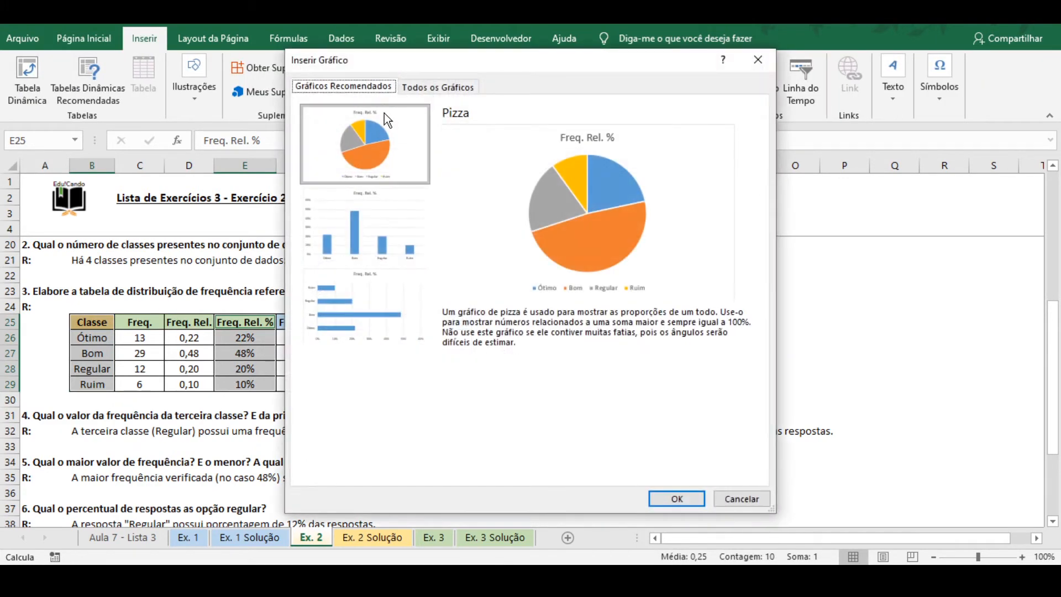
left_click(414, 86)
left_click(349, 185)
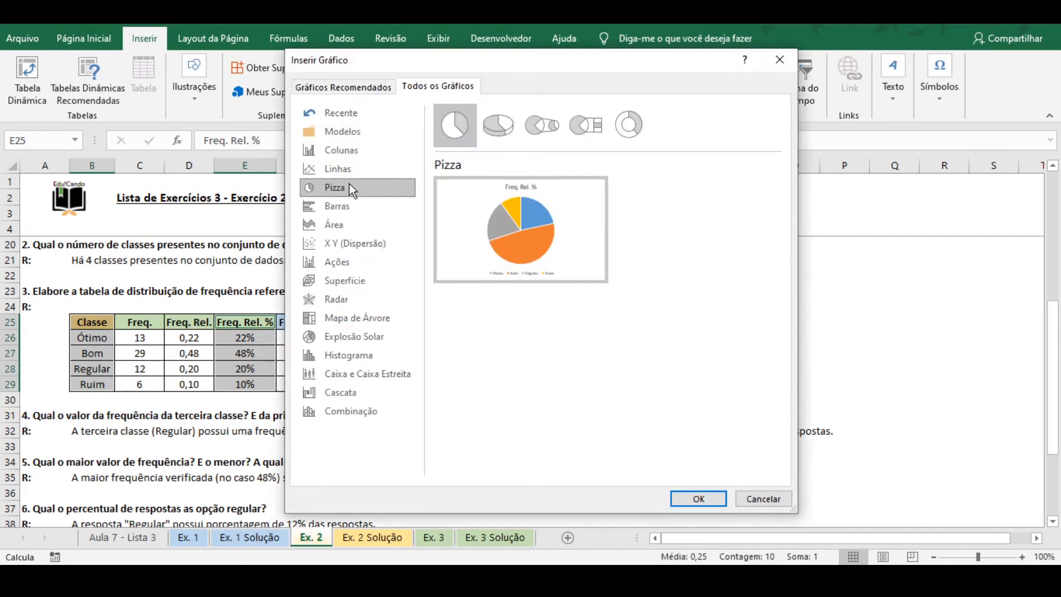
left_click(636, 124)
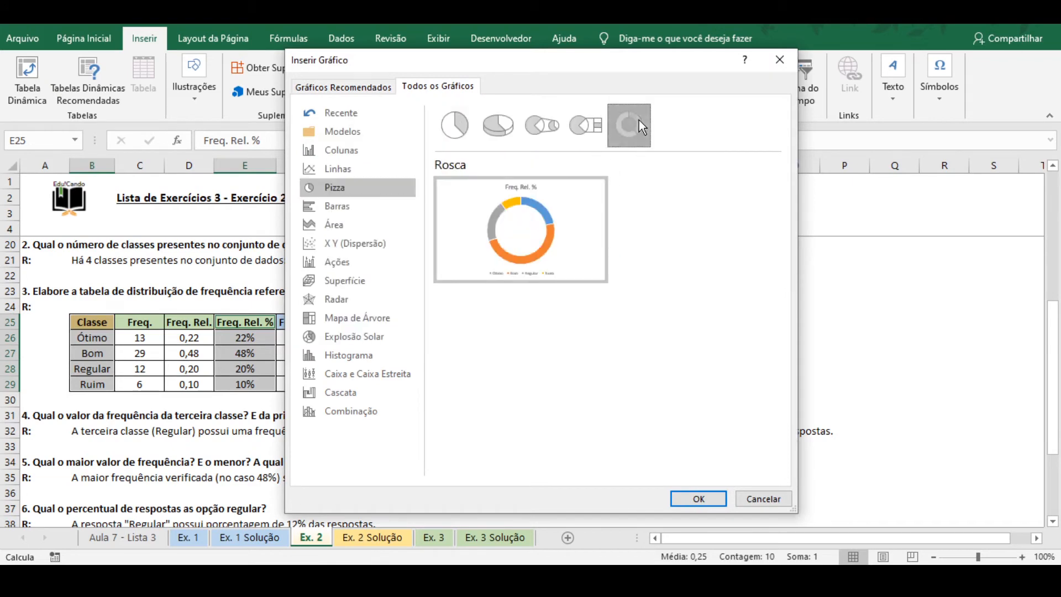
left_click(698, 498)
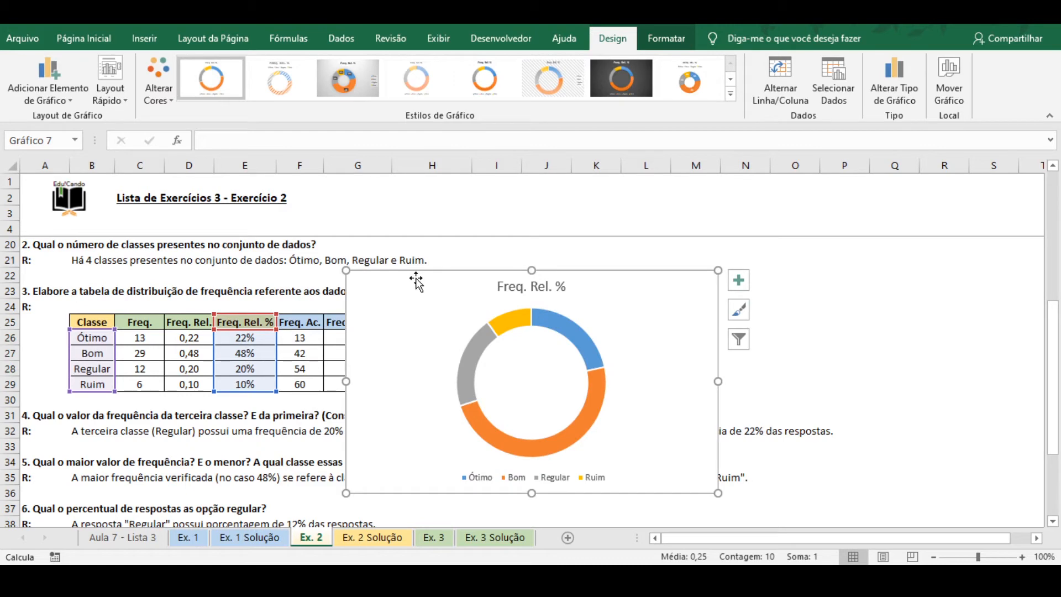
Move the doughnut chart into the answer area of question 8, with its upper edge at row 44.
key("Escape")
scroll(415, 287, "down", 5)
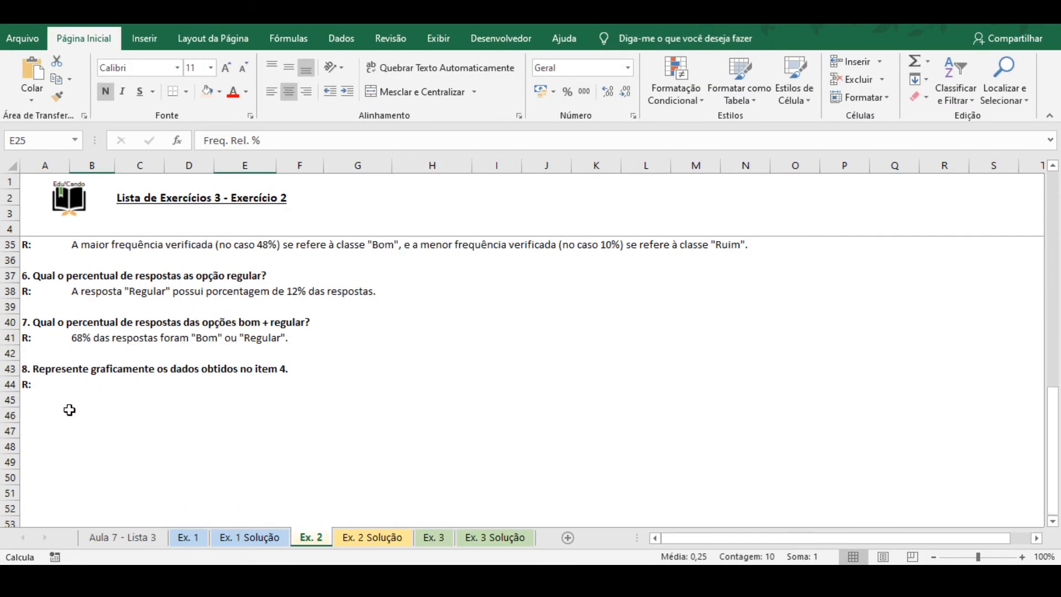
left_click(65, 414)
key("ctrl+v")
left_click_drag(78, 398, 158, 373)
scroll(216, 326, "down", 2)
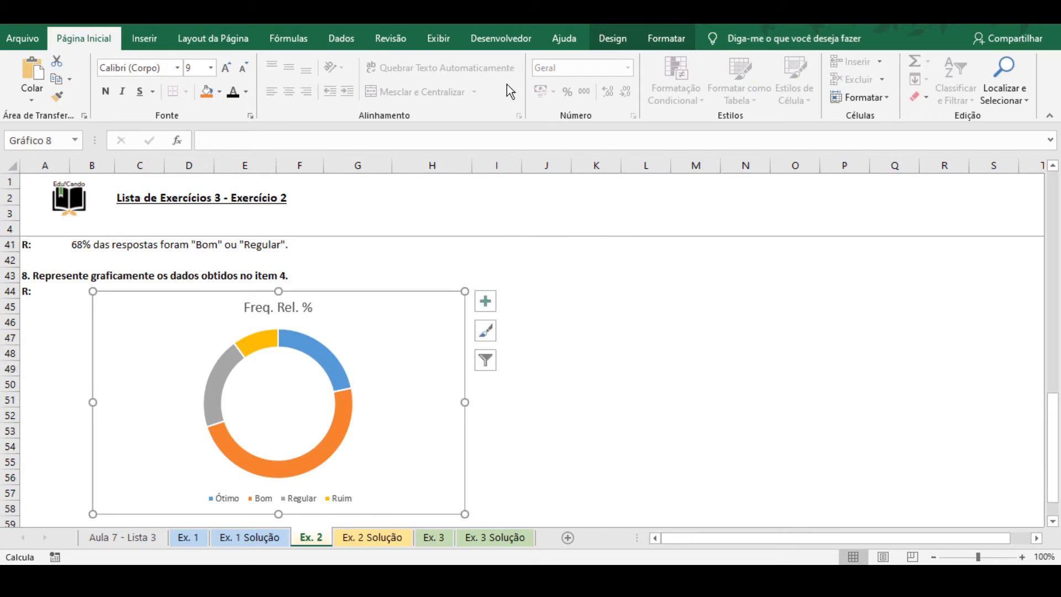
Reduce the doughnut hole size of the Freq. Rel. % series slightly so the ring is thicker.
left_click(667, 38)
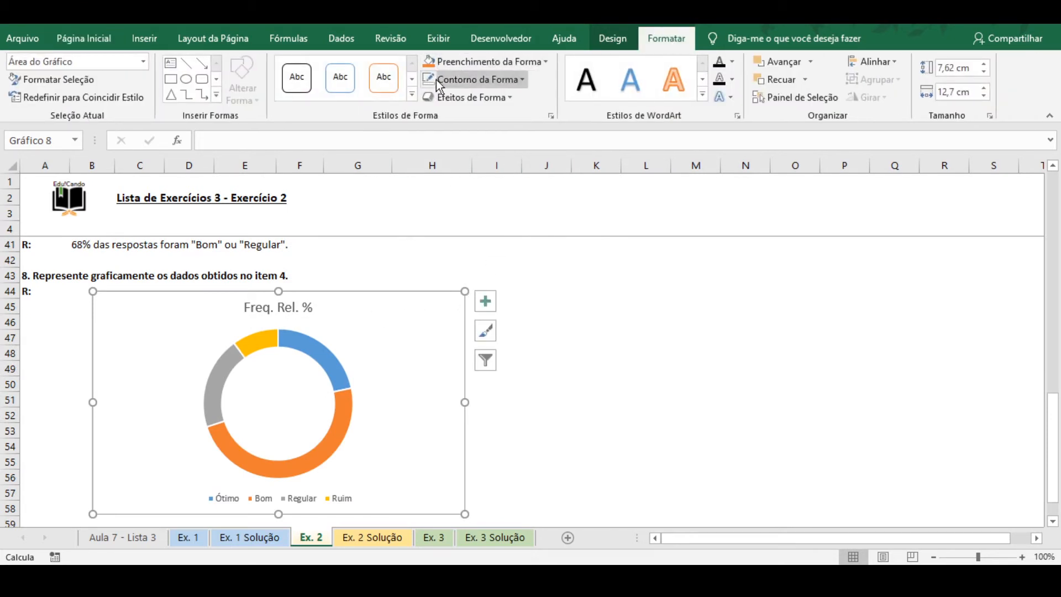
right_click(215, 373)
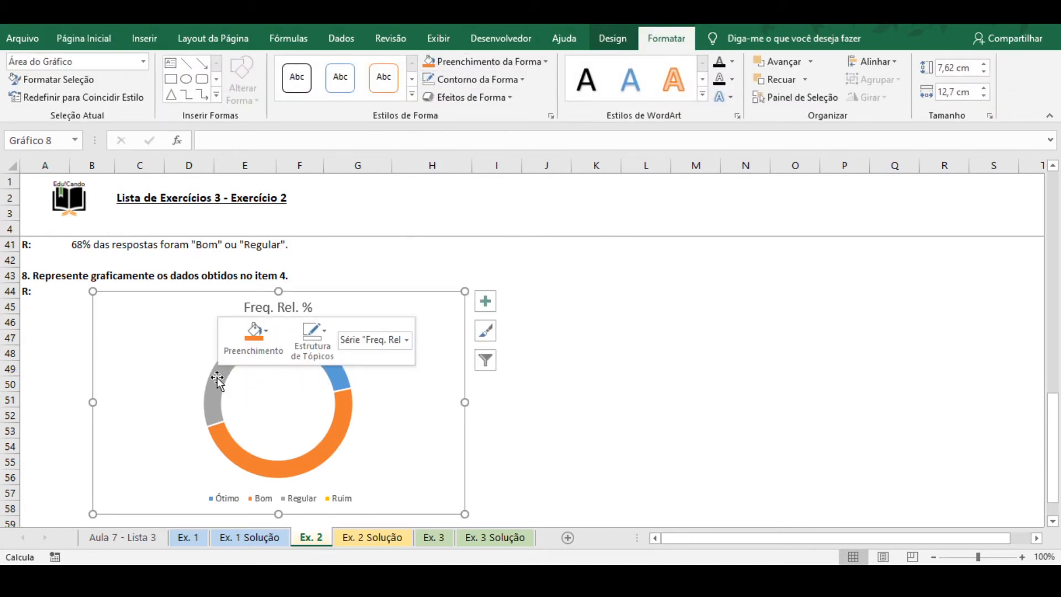
left_click(260, 521)
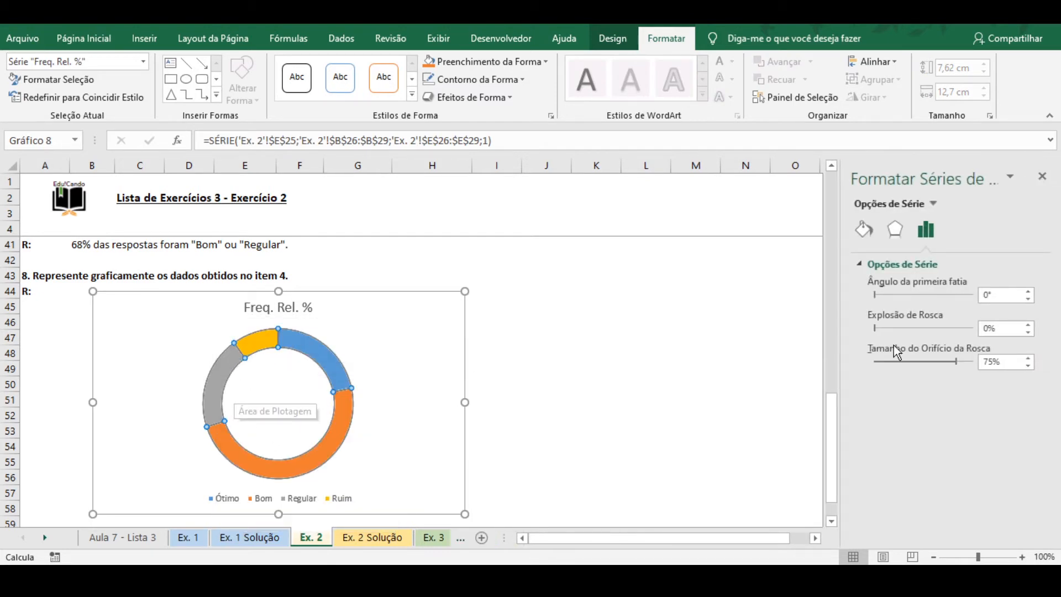
left_click_drag(958, 359, 950, 359)
left_click(1042, 177)
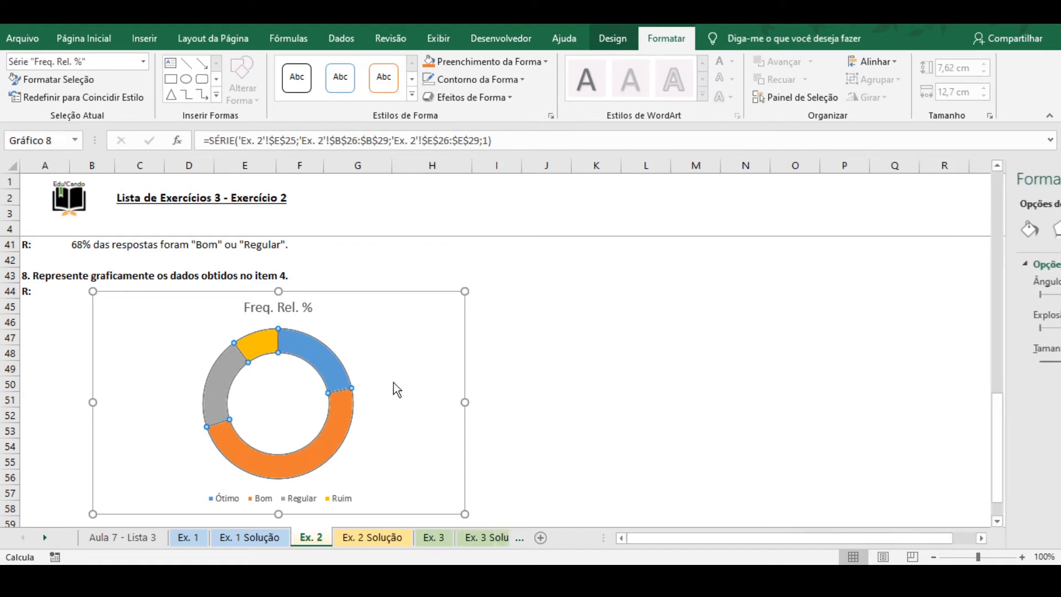
Change the chart title to "Qualidade do Atendimento".
scroll(387, 387, "down", 1)
left_click(314, 258)
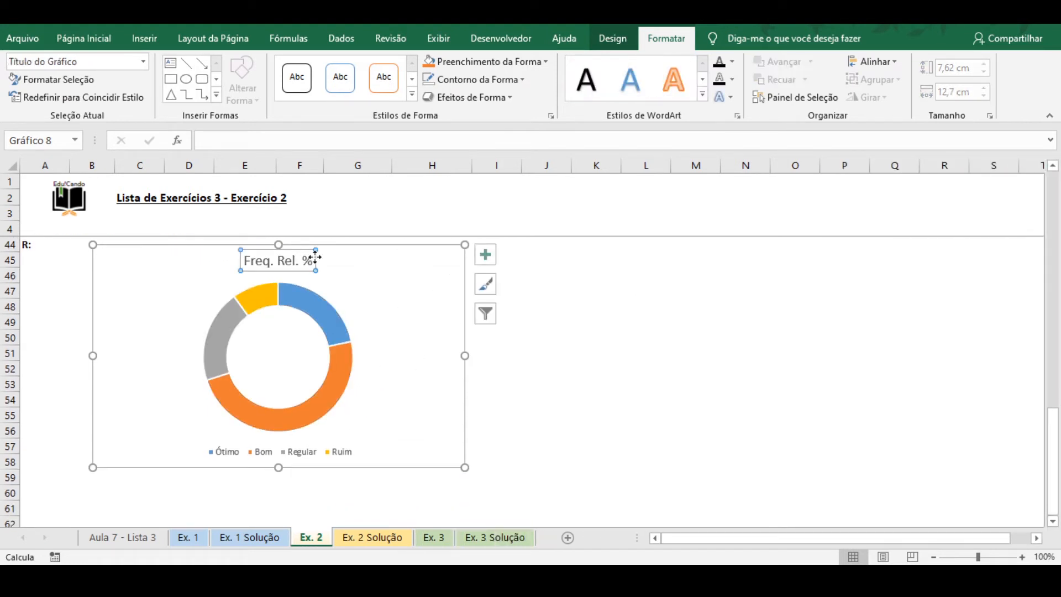
left_click_drag(311, 261, 239, 260)
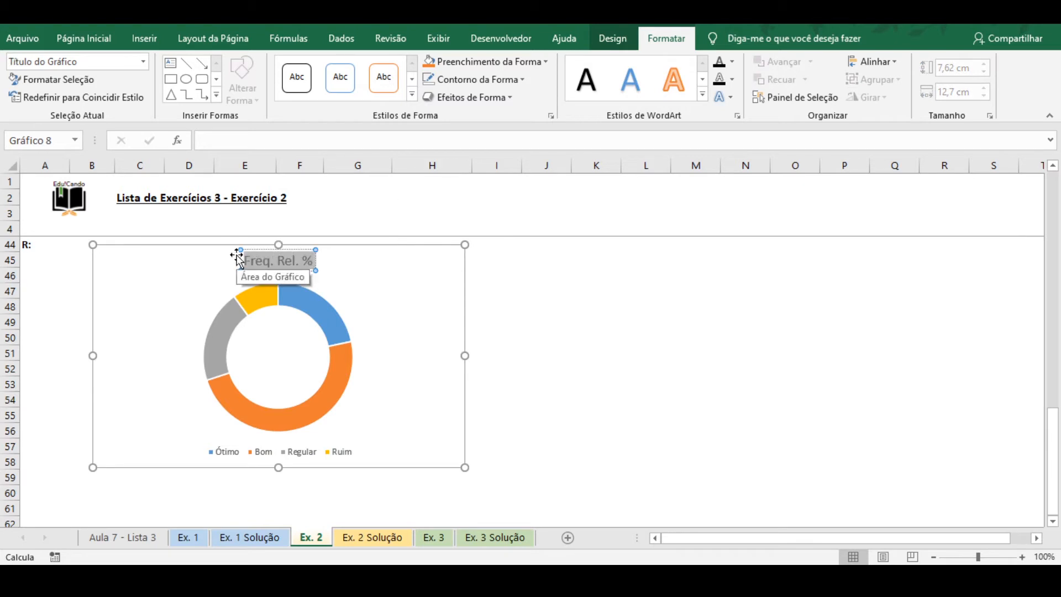
type("Qualid")
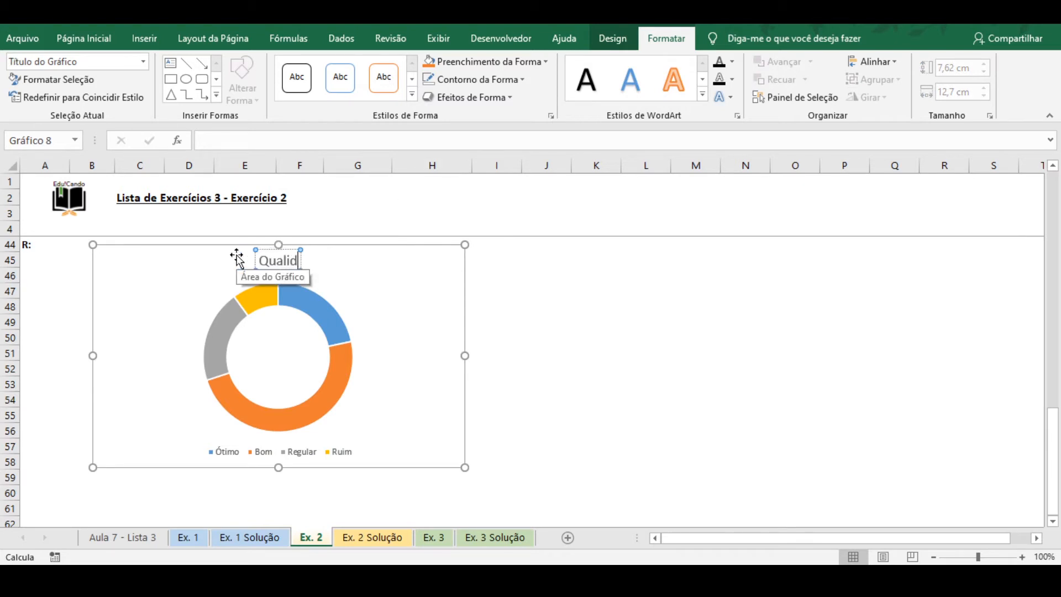
type("ade do Atendimento")
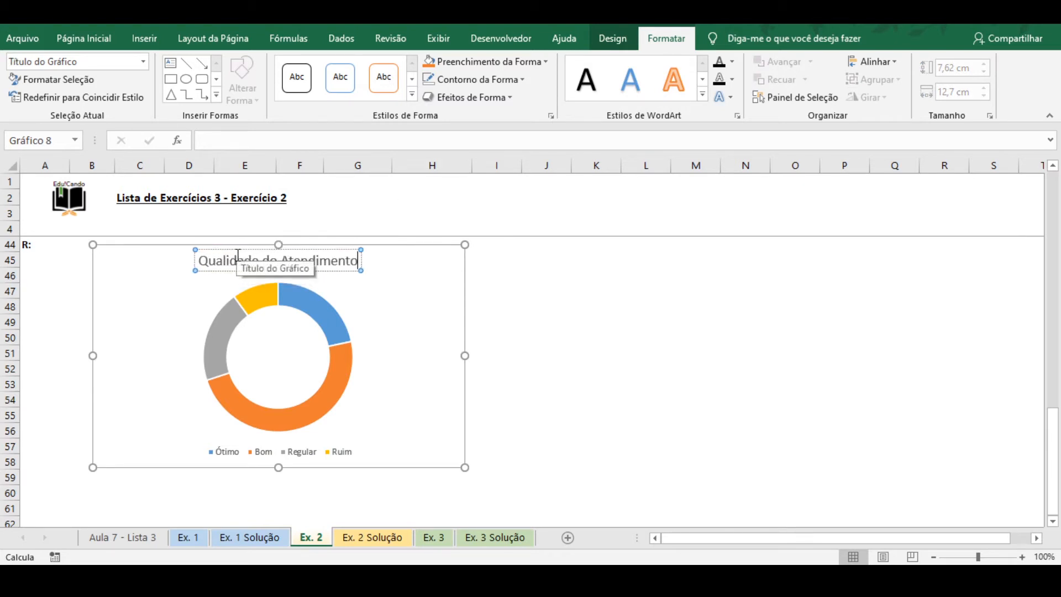
left_click(496, 352)
left_click(407, 252)
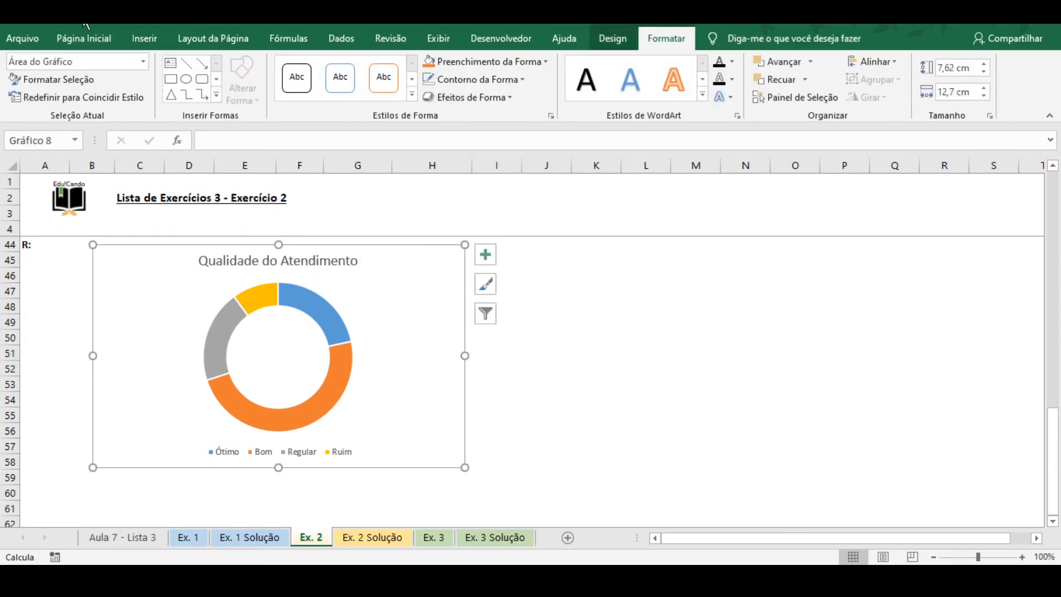
Make the doughnut chart's text black and place its legend to the right of the ring (À Direita).
left_click(84, 38)
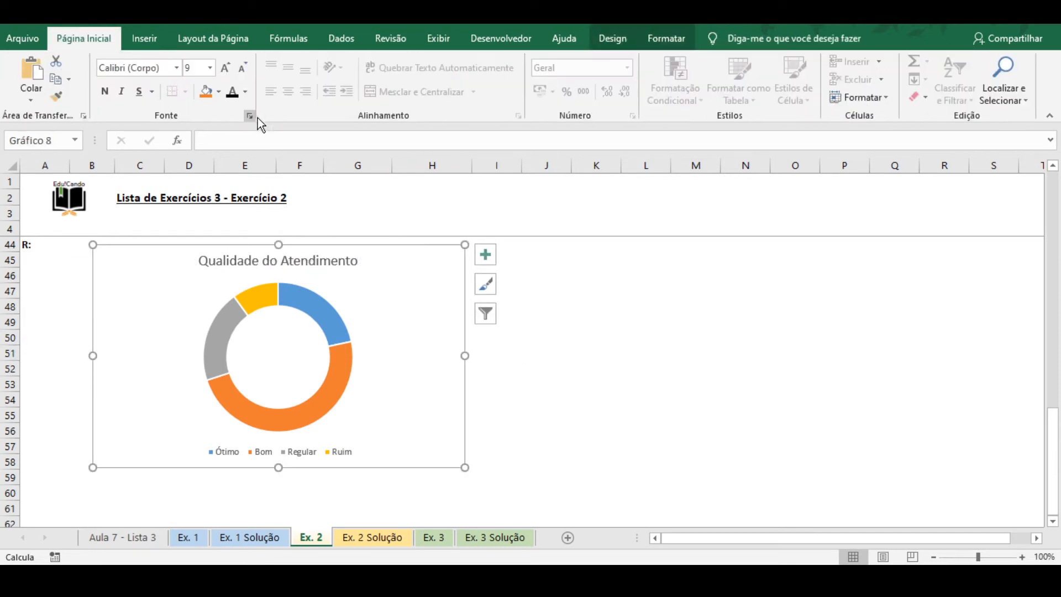
left_click(481, 256)
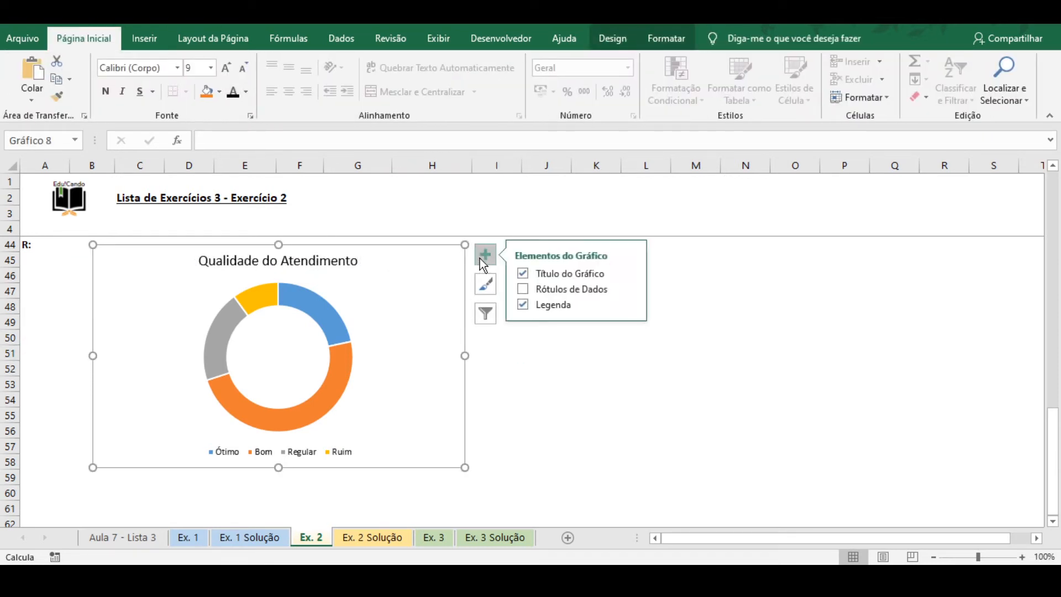
left_click(630, 303)
left_click(685, 308)
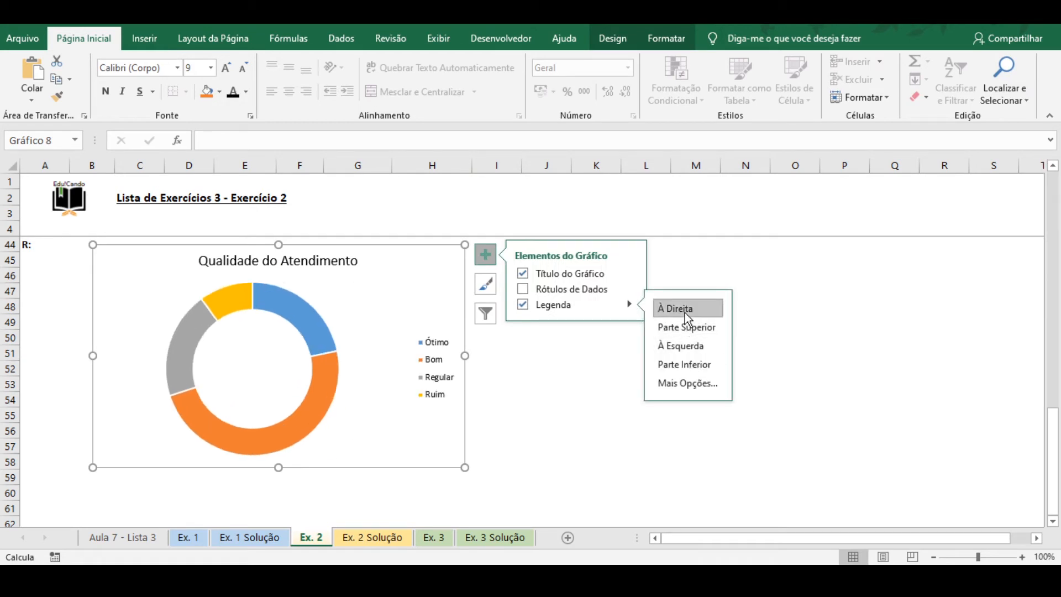
Increase the legend's font size to 11 and add data labels to the doughnut chart.
left_click(226, 68)
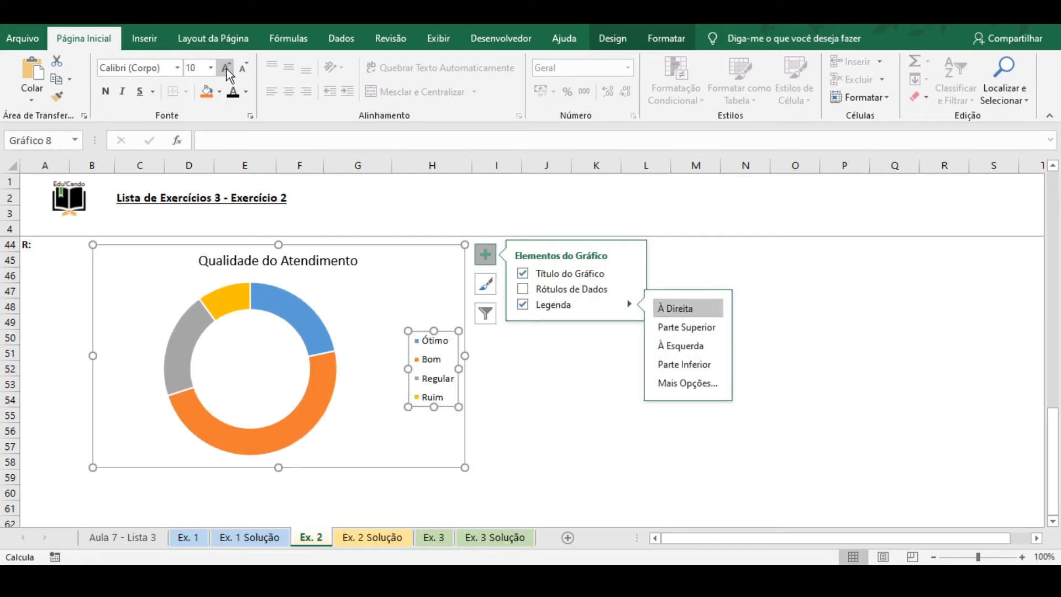
left_click(226, 68)
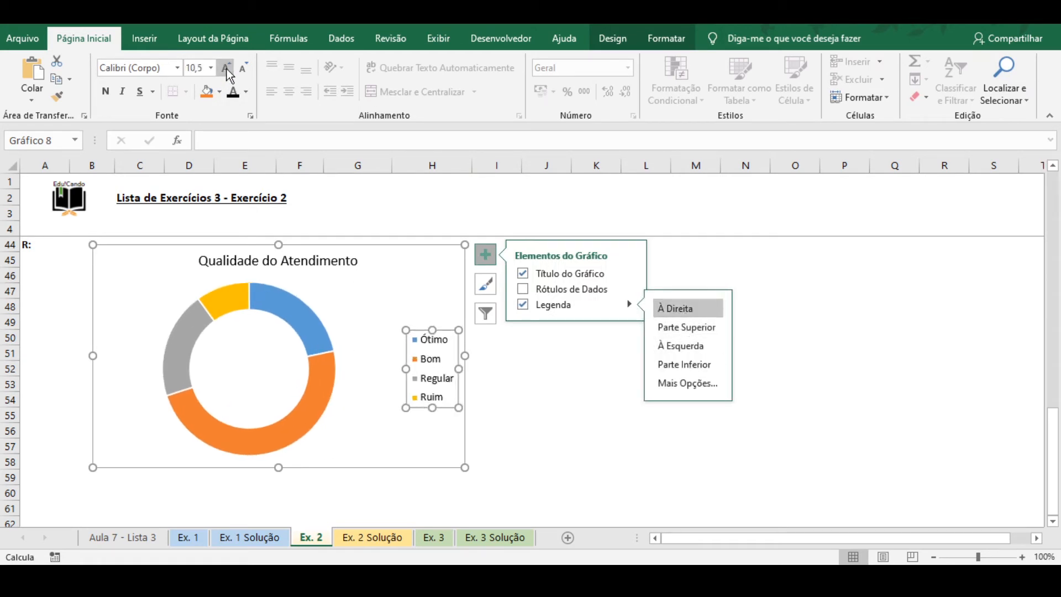
left_click(519, 292)
key("Escape")
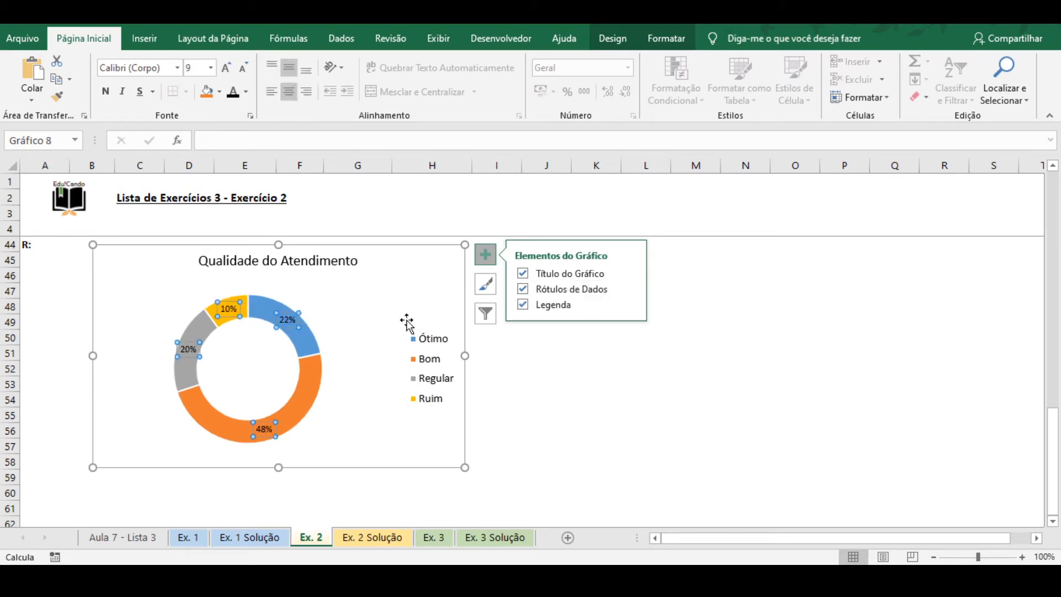
Enlarge the chart slightly by its lower corner and set the doughnut hole size to 64%.
left_click_drag(465, 467, 493, 480)
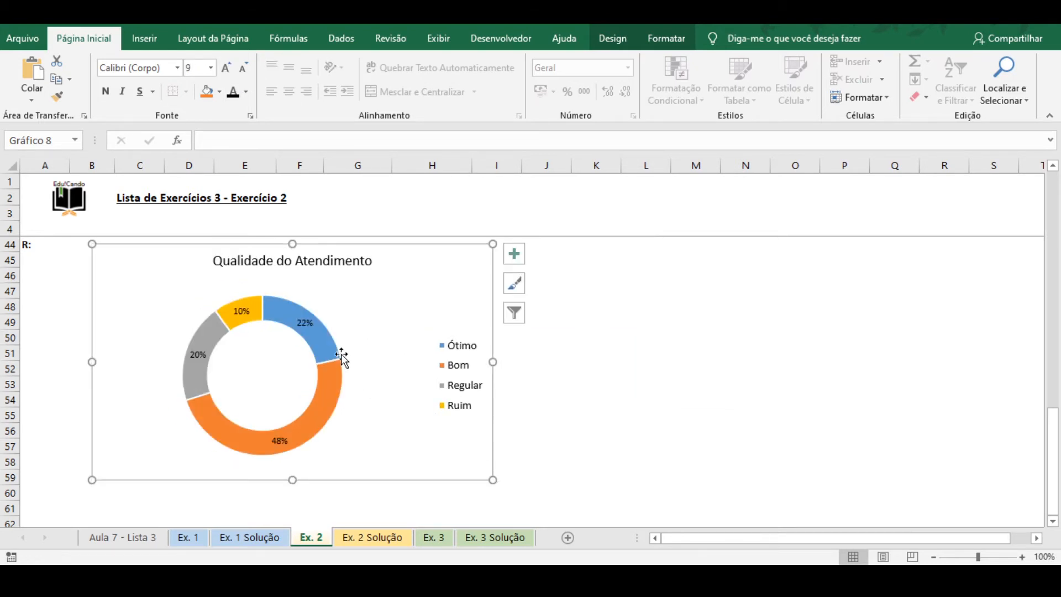
left_click(333, 356)
right_click(333, 357)
left_click(412, 496)
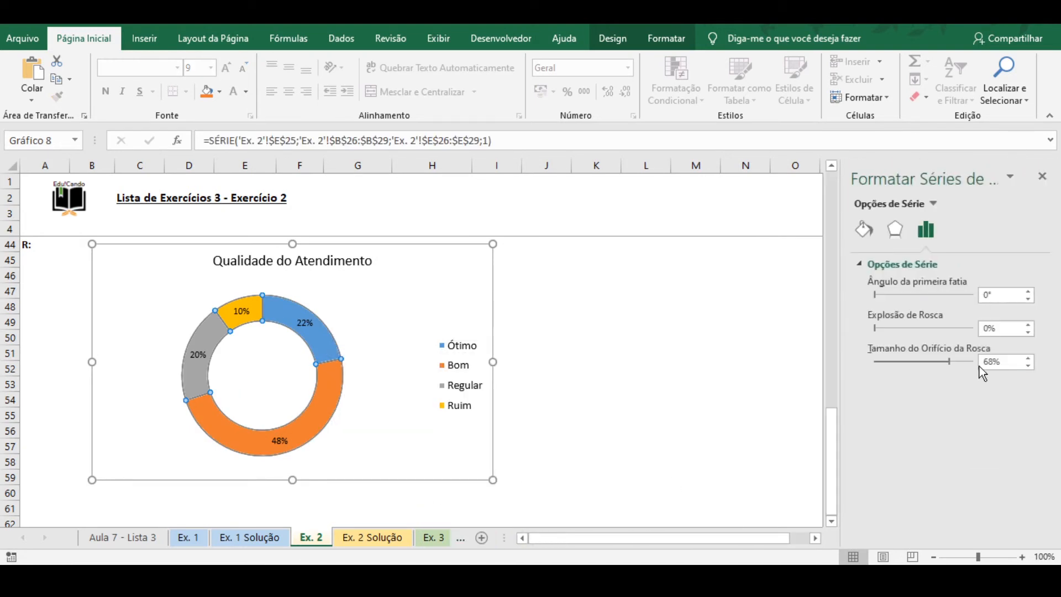
left_click_drag(947, 360, 943, 361)
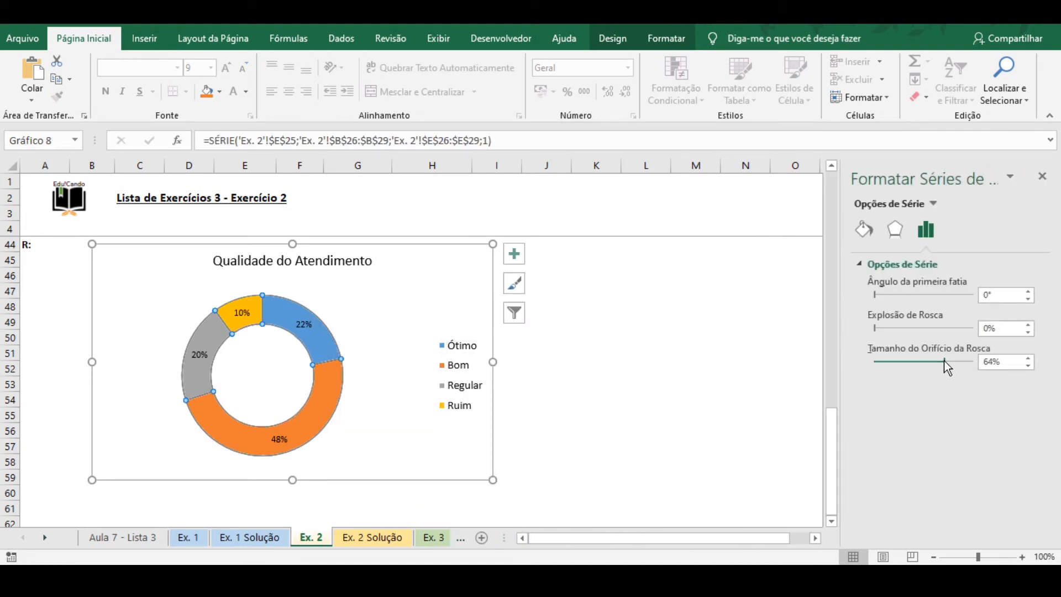
Make the ring's percentage labels bold and larger, and close the formatting pane.
left_click(311, 332)
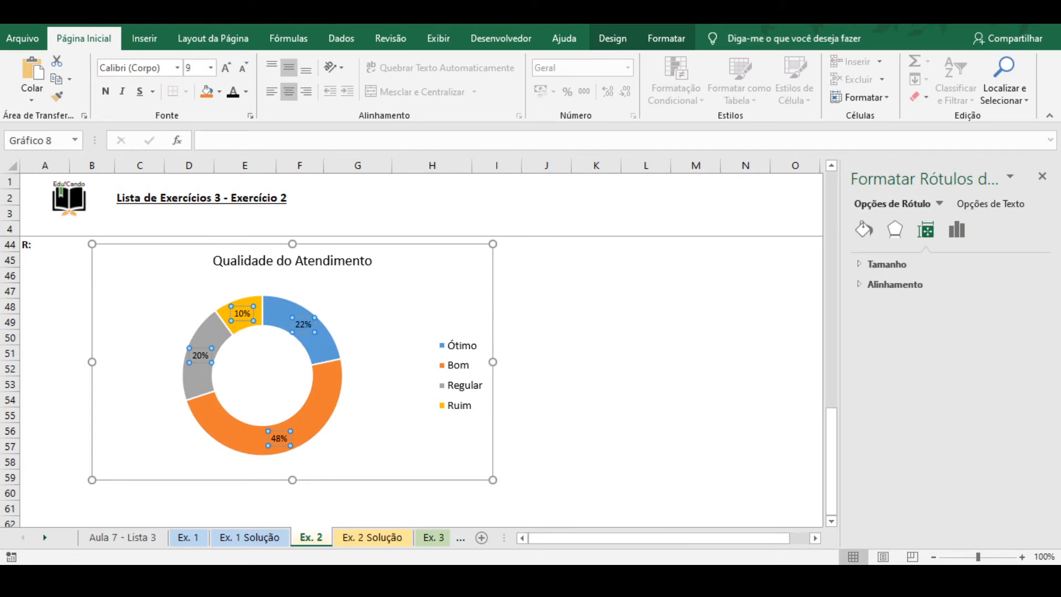
left_click(220, 70)
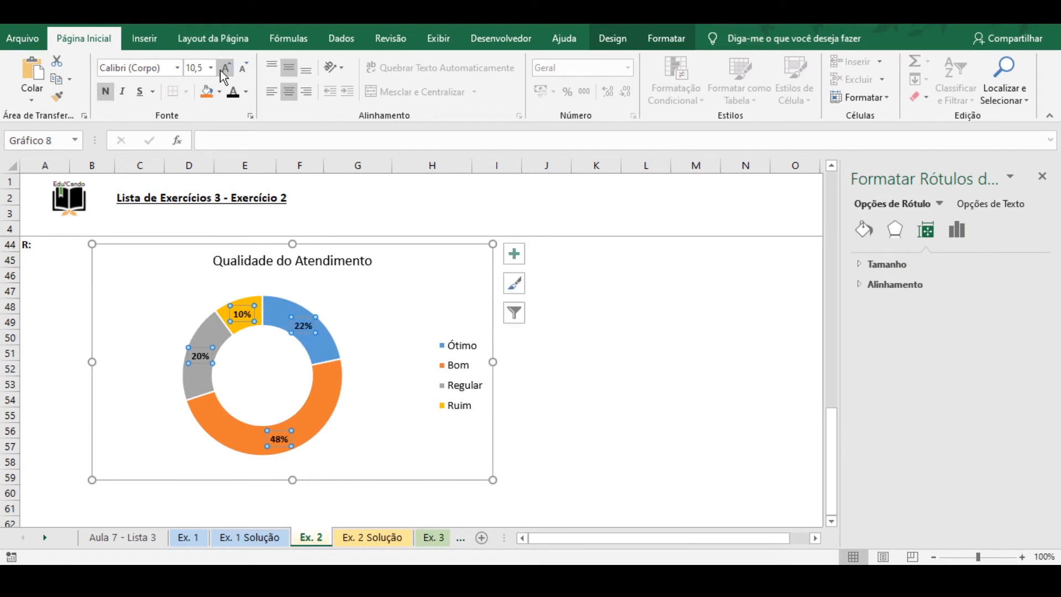
left_click(220, 69)
left_click(220, 69)
left_click(605, 353)
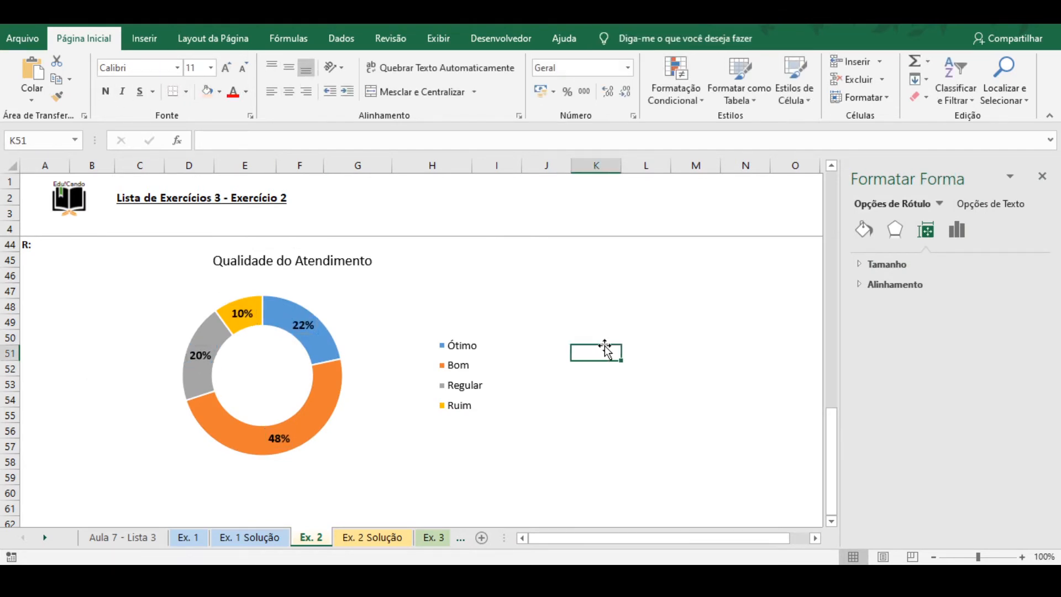
left_click(1043, 178)
Move the legend horizontally closer to the ring inside the doughnut chart.
left_click(417, 337)
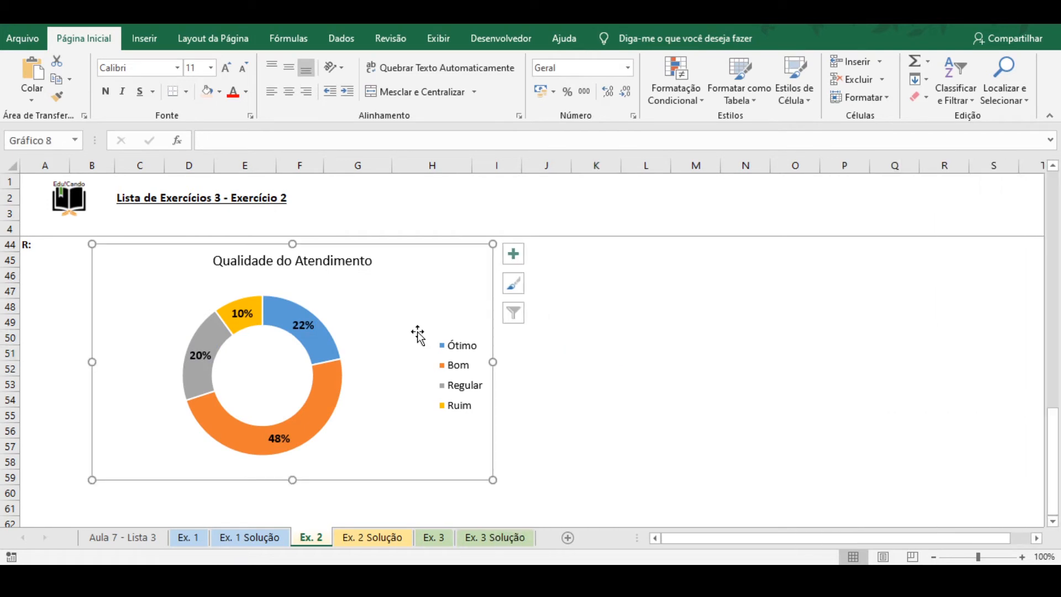
left_click(449, 346)
left_click_drag(444, 334, 393, 335)
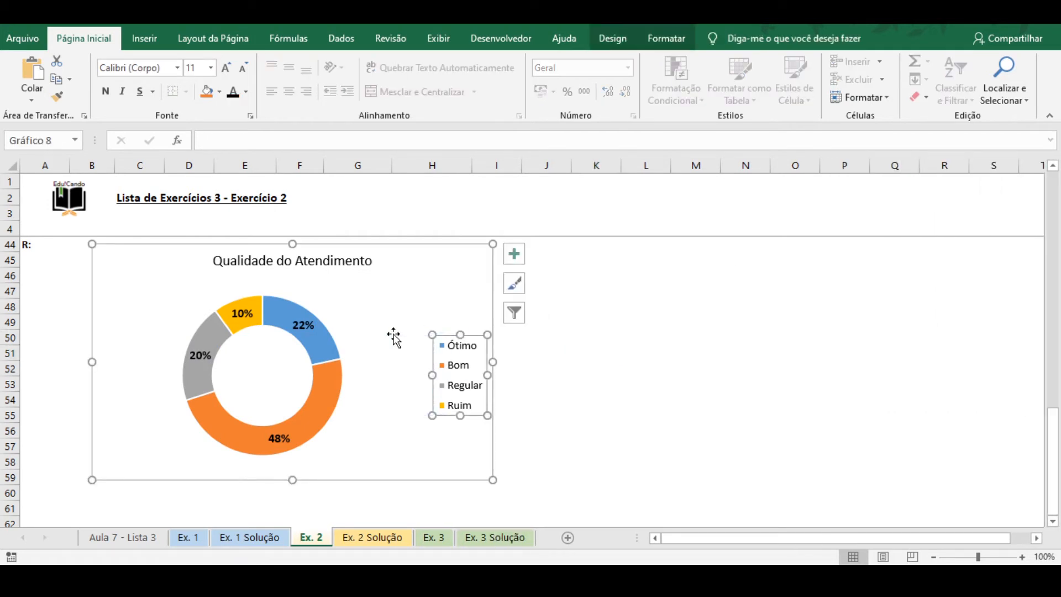
left_click(524, 350)
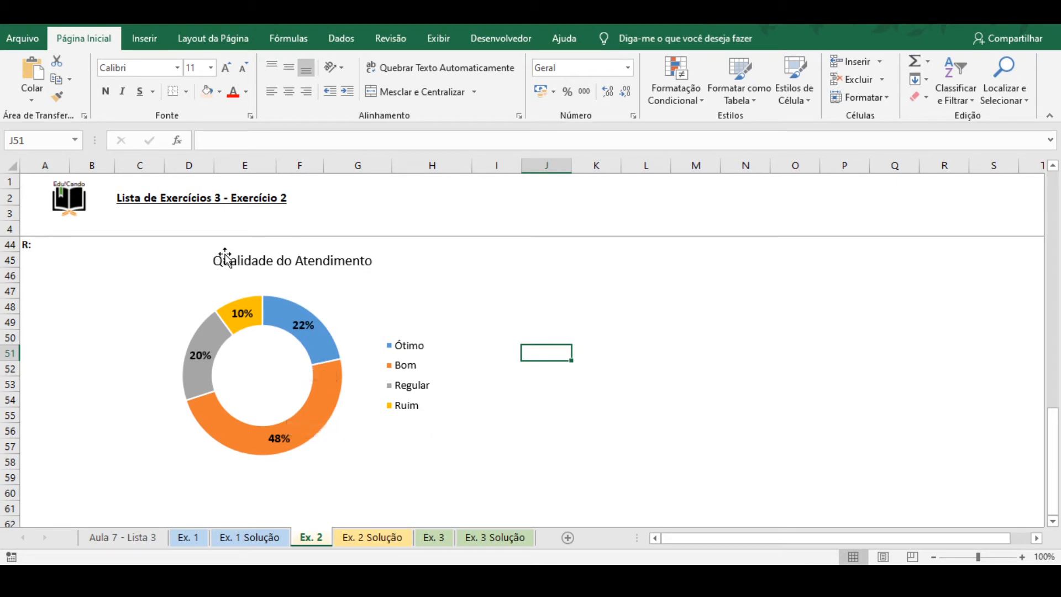
Switch to the Ex. 3 worksheet and look at the first rates in its data table.
scroll(268, 374, "up", 13)
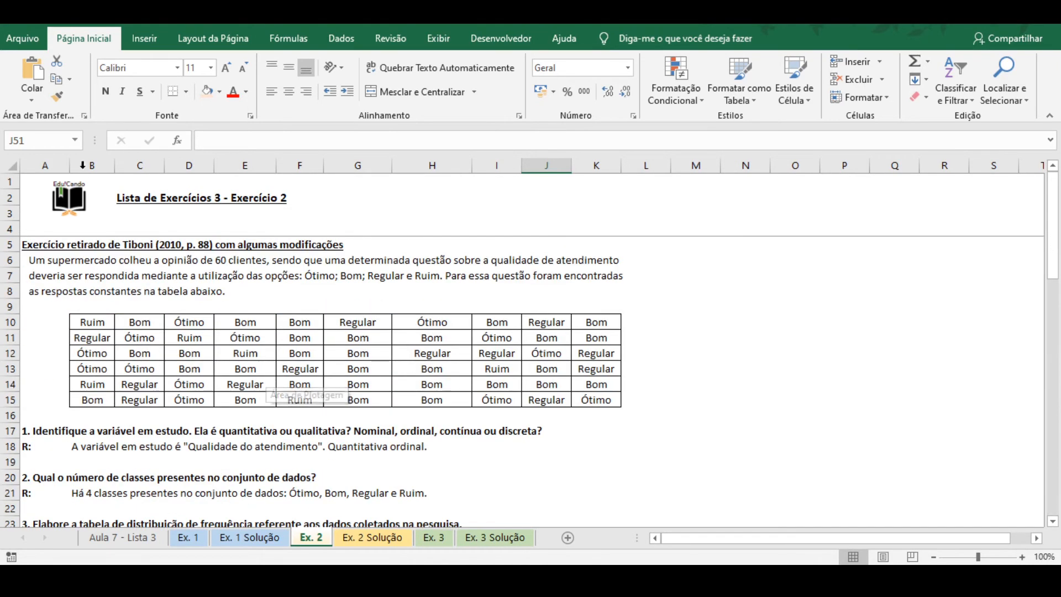
left_click(30, 183)
left_click(434, 539)
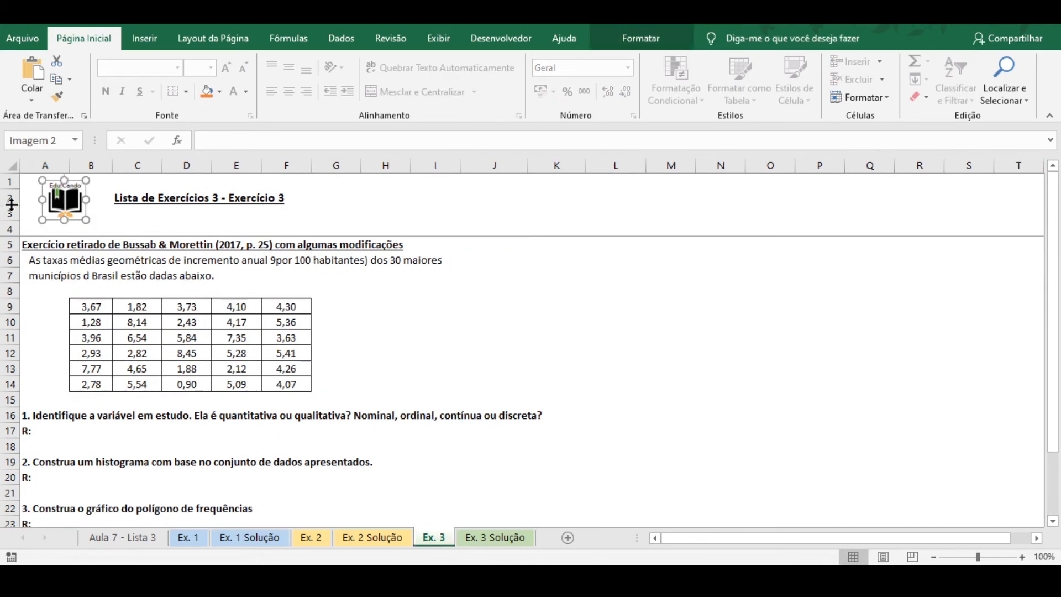
left_click(33, 181)
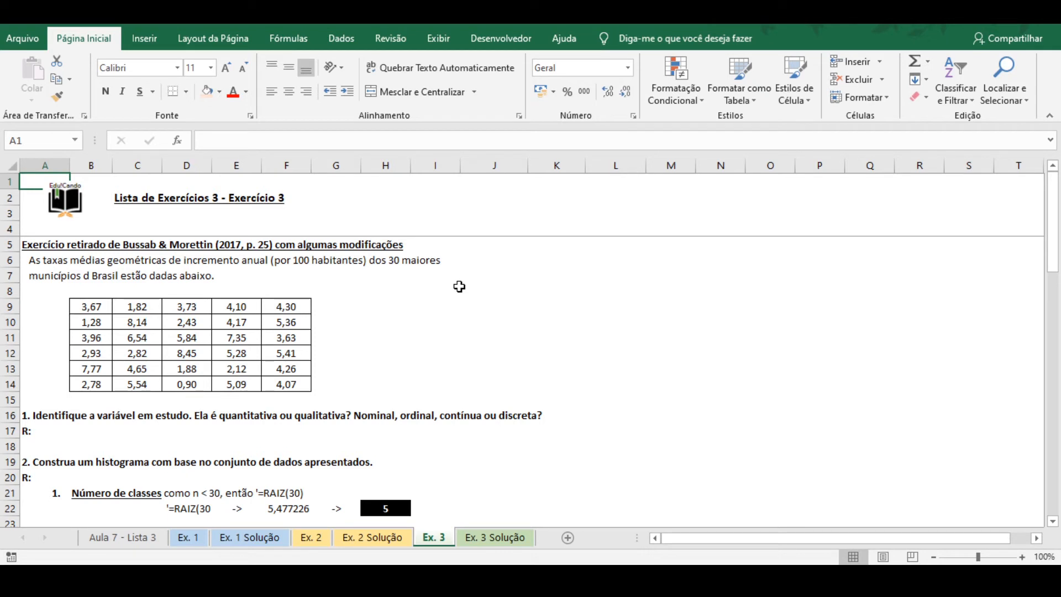
left_click(96, 306)
left_click(148, 309)
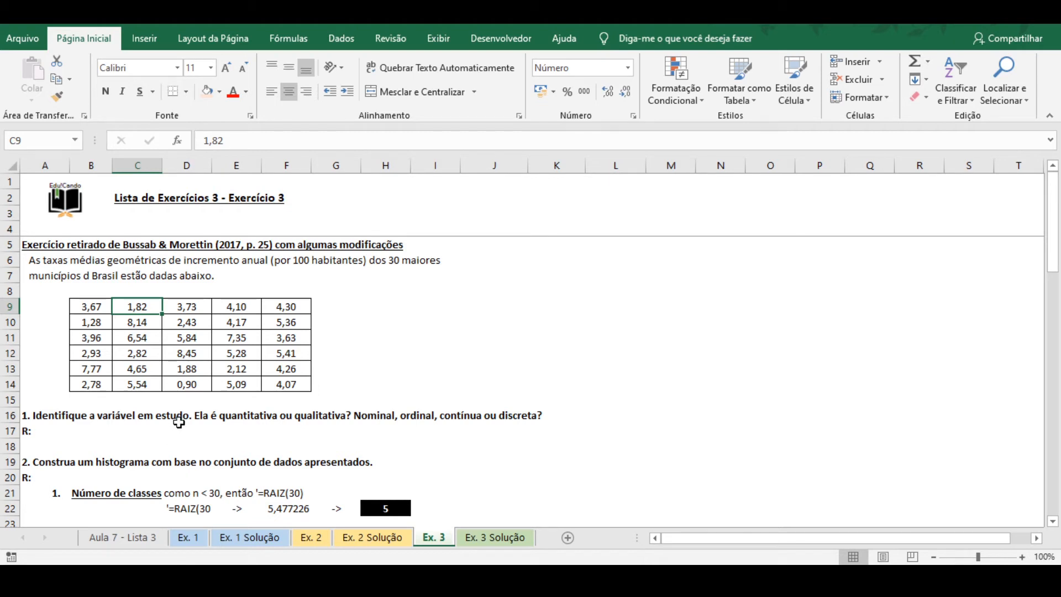
Answer question 1 in cell B17 with: A variável é "taxa média geométrica de incremento anual".
left_click(104, 432)
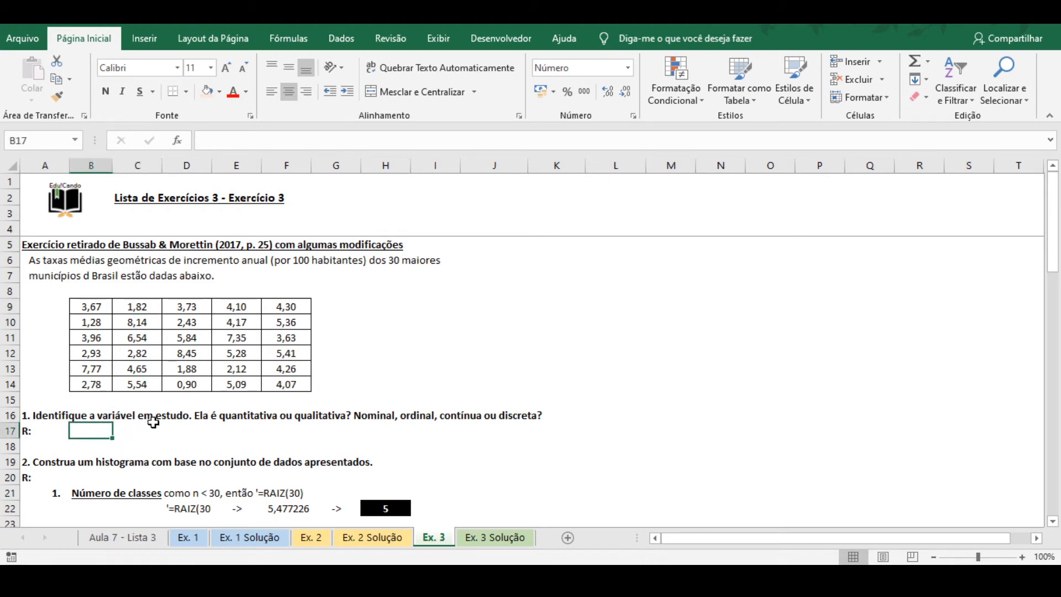
type("A variável")
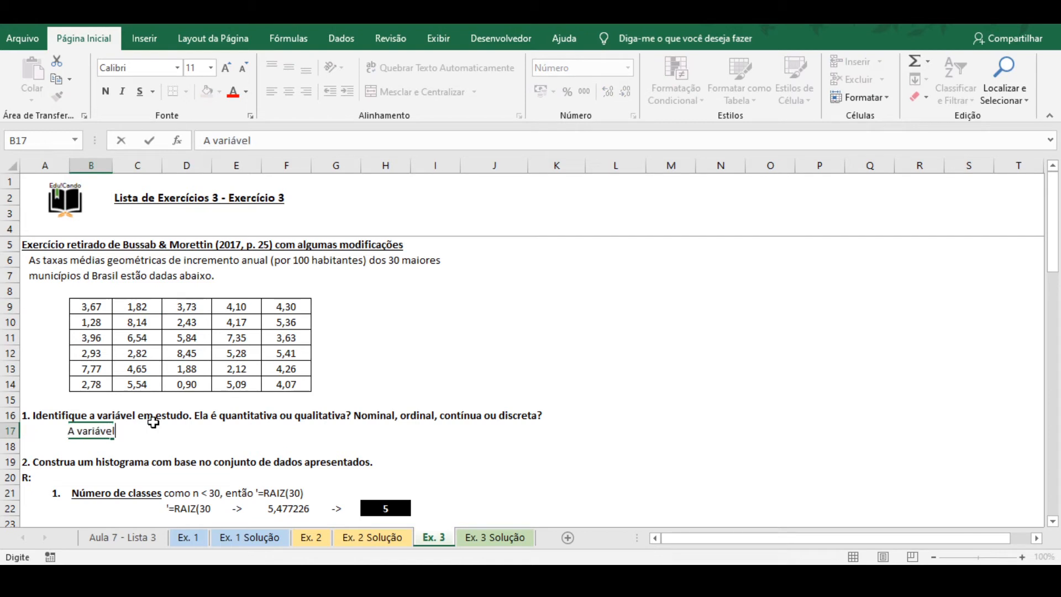
type(" é \"ta")
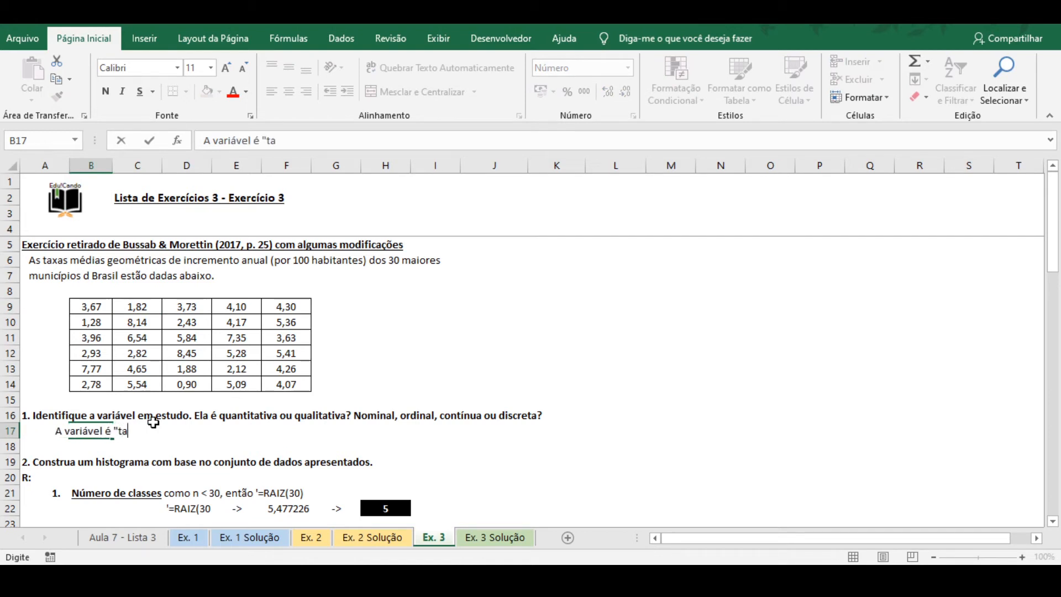
type("xa média geométr")
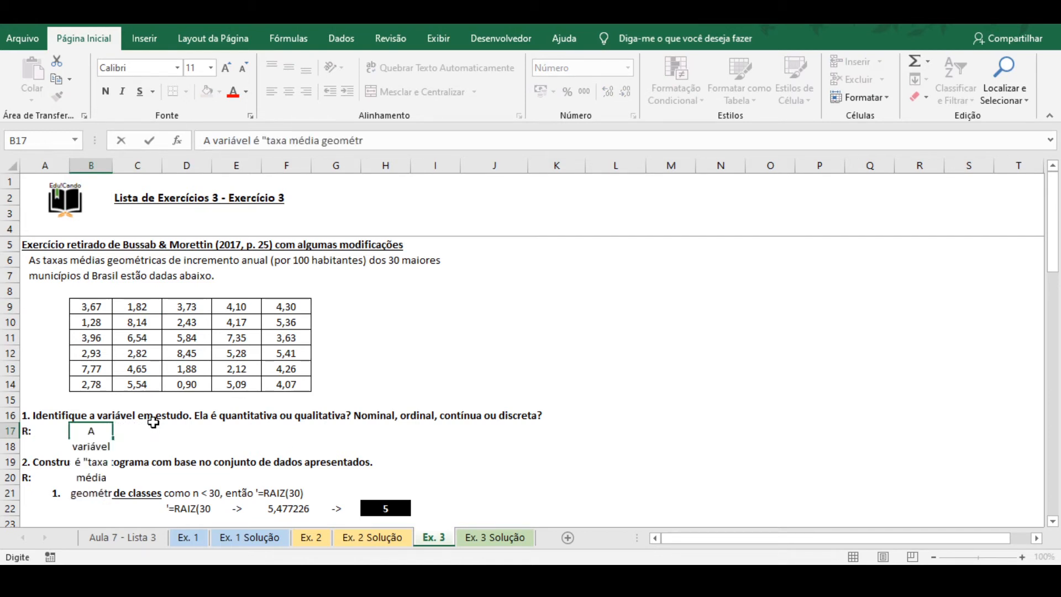
type("ica de incremento anu")
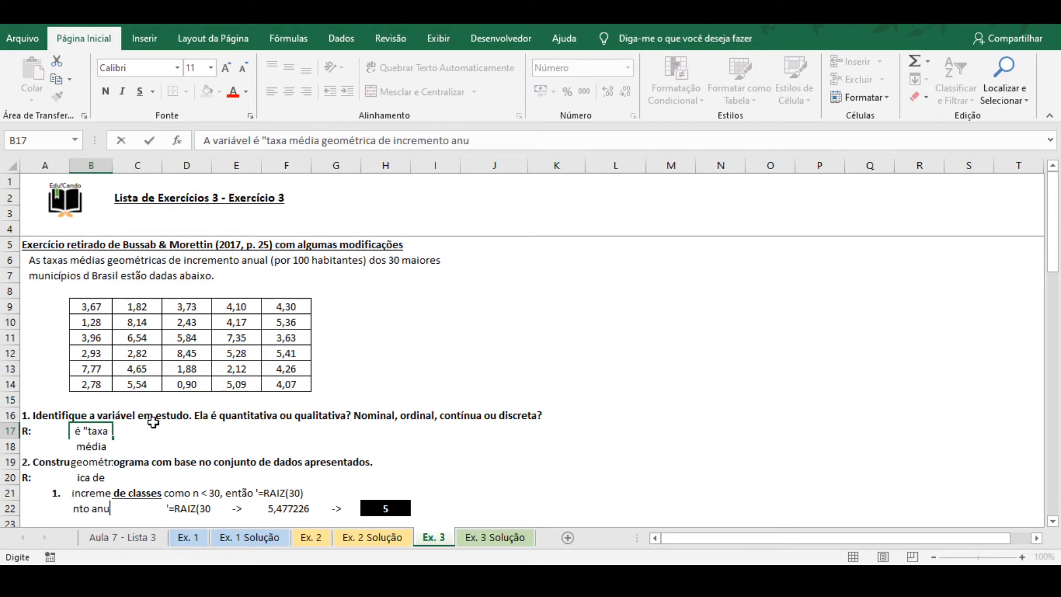
type("al\"")
key("ctrl+Return")
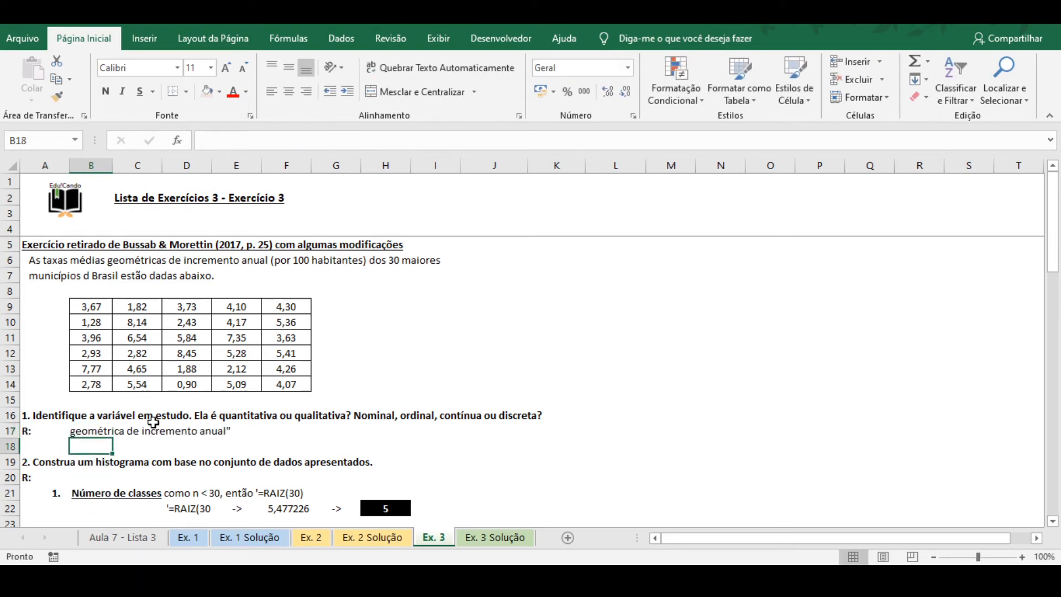
Complete the question 1 answer in B17 by adding a full stop and "Quantitativa continua." at its end.
left_click(491, 139)
type(". ")
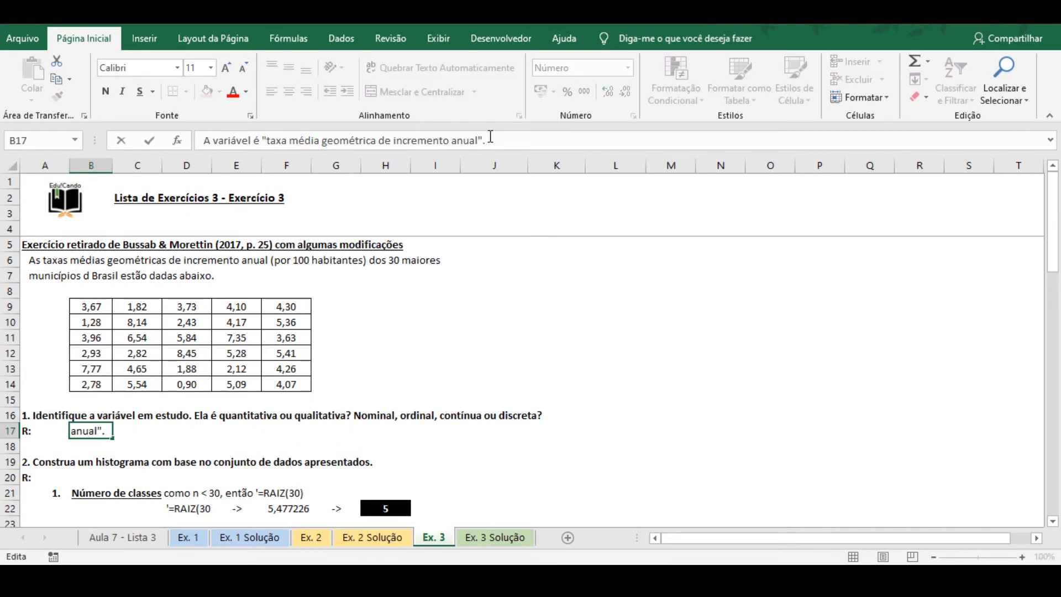
type("Quantitativa")
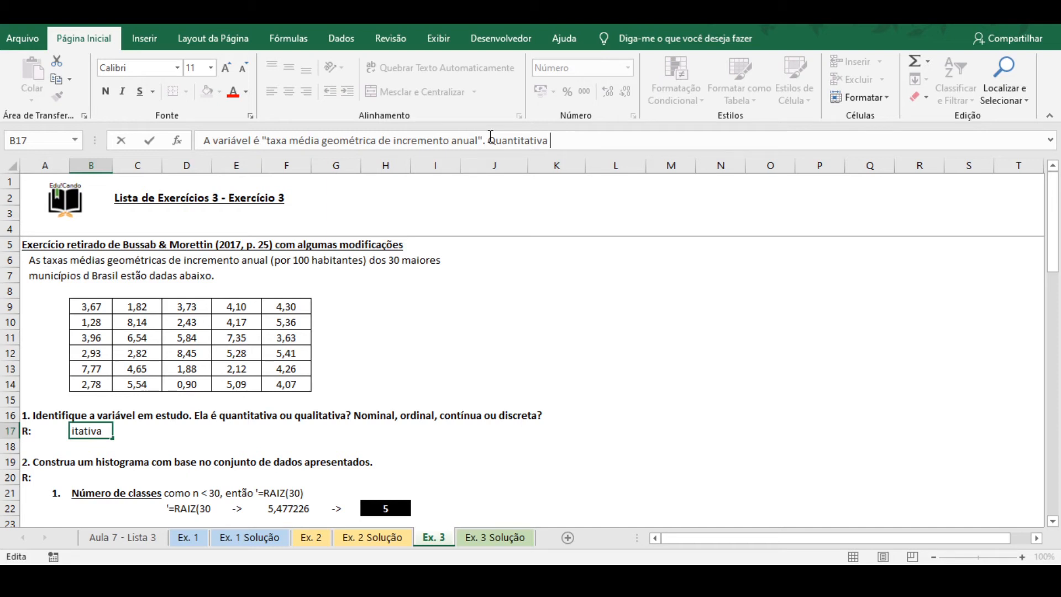
type("continua.")
key("Return")
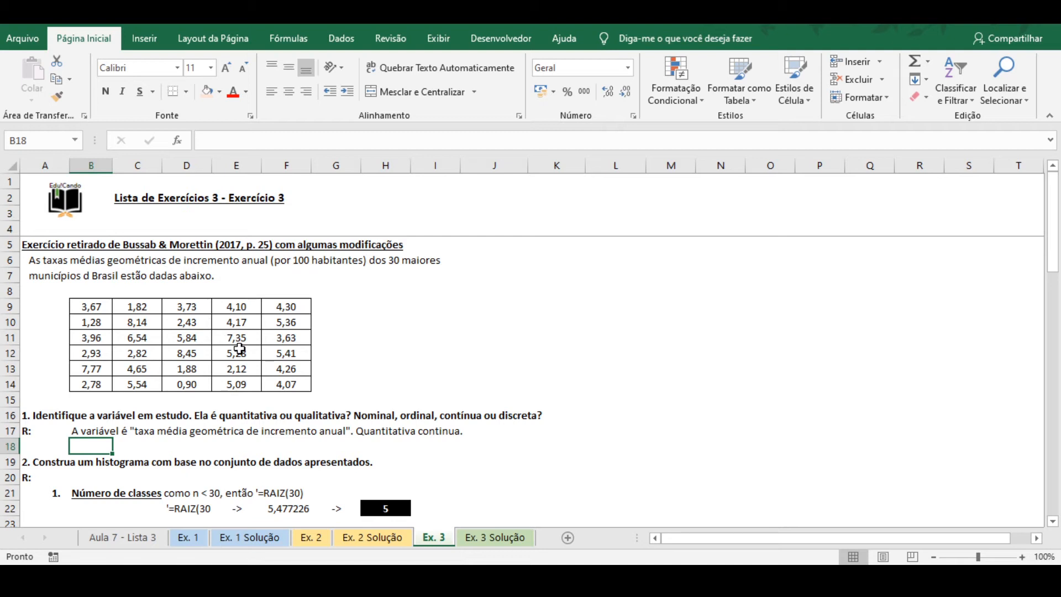
Widen column D slightly so the RAIZ(30) text in row 22 fits.
scroll(332, 346, "down", 3)
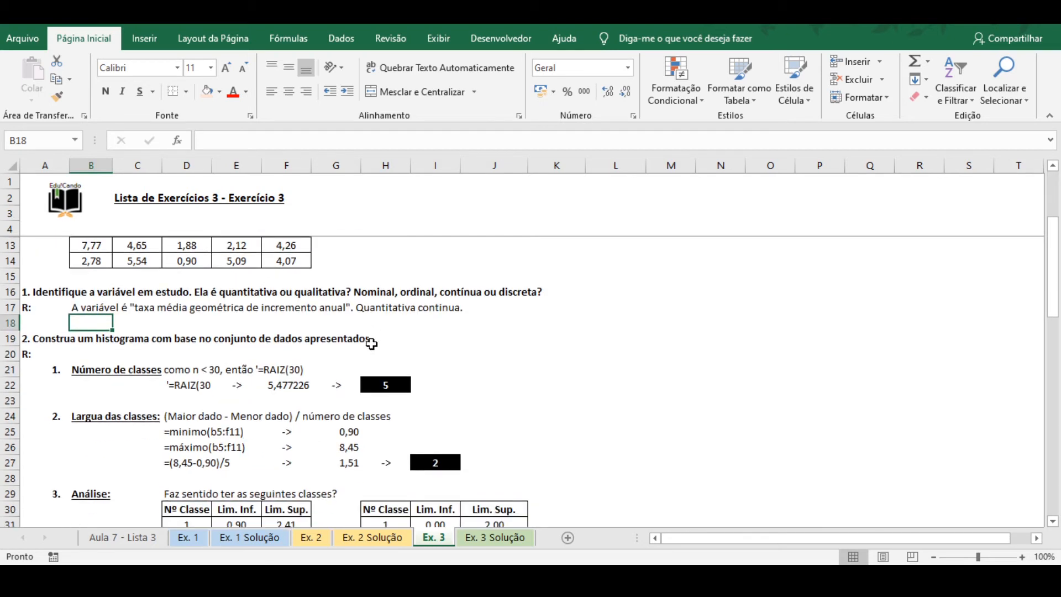
left_click(114, 353)
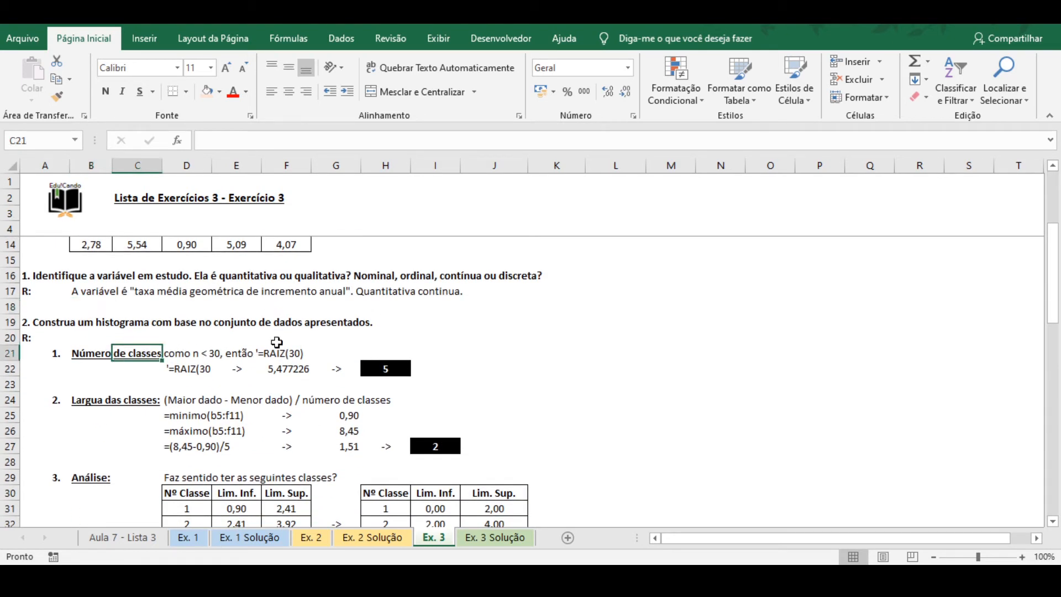
left_click_drag(212, 164, 221, 165)
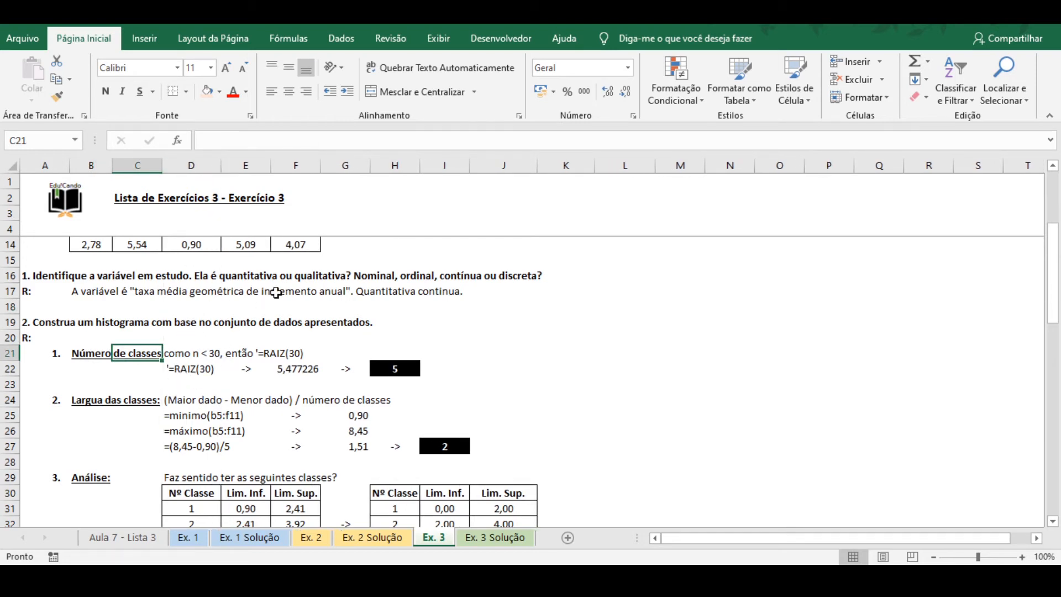
Check the formulas for the rounded number of classes, the data minimum and maximum, and the calculated and rounded class widths.
left_click(390, 366)
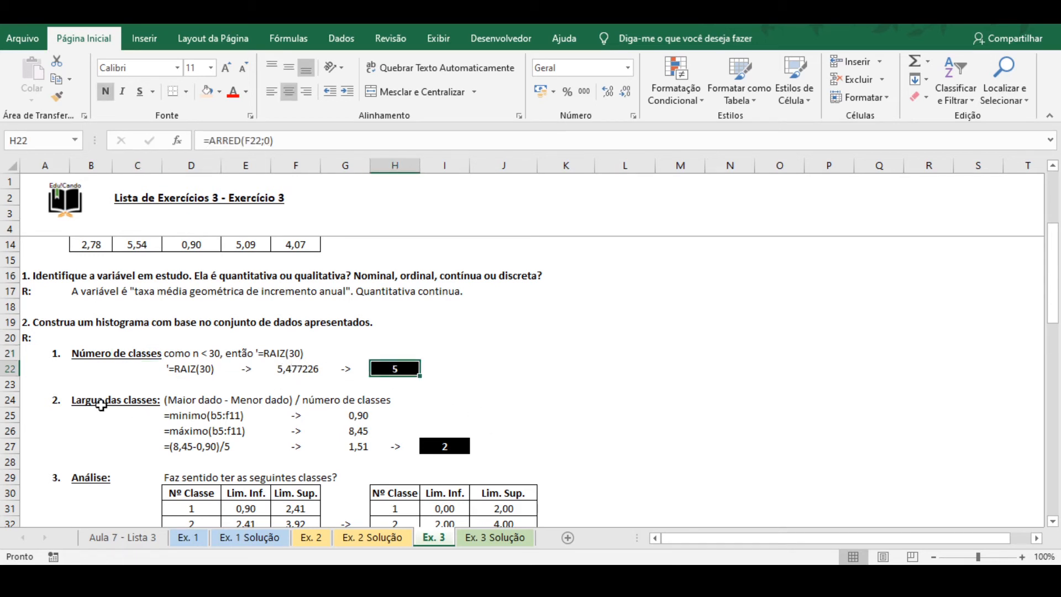
left_click(346, 431)
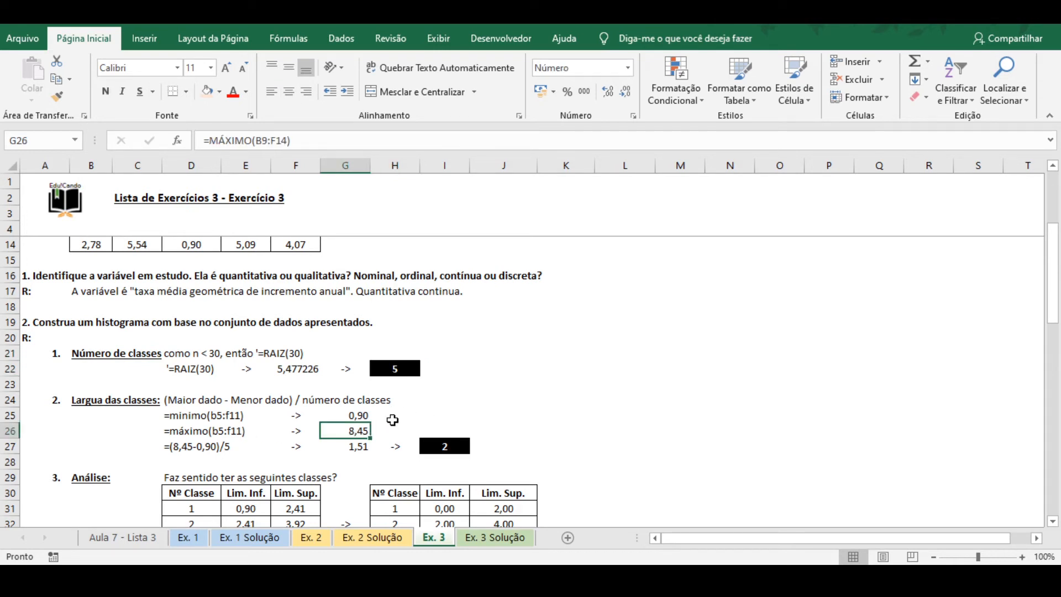
left_click(391, 417)
left_click(364, 415)
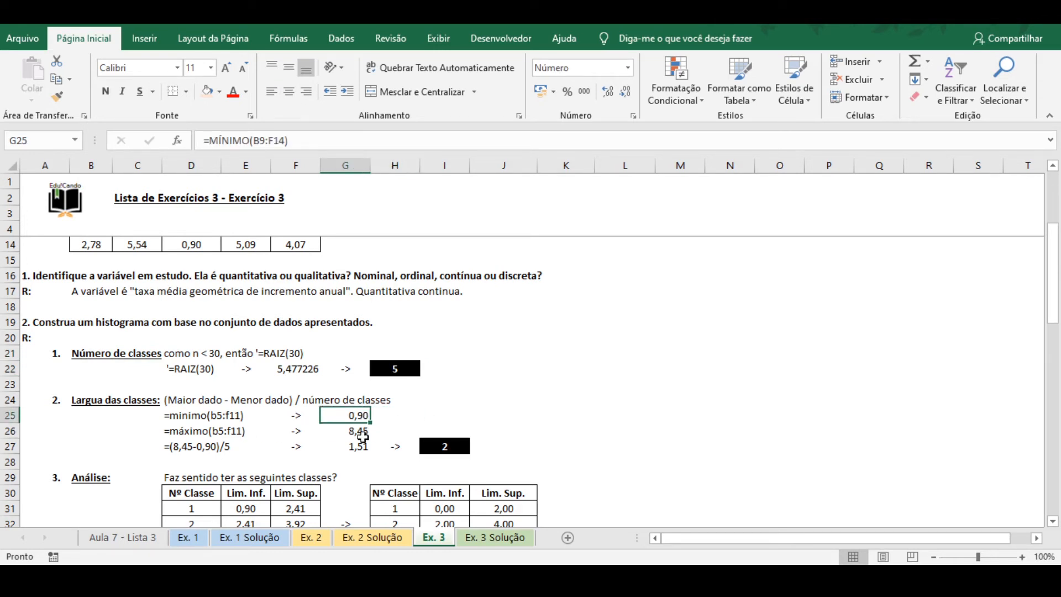
left_click(363, 444)
left_click(218, 143)
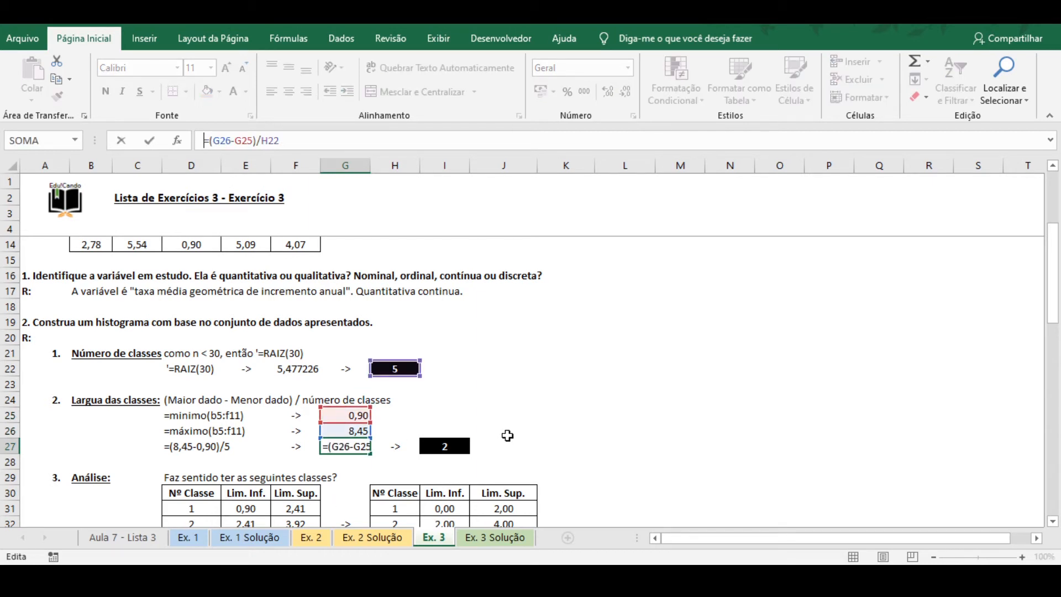
key("Escape")
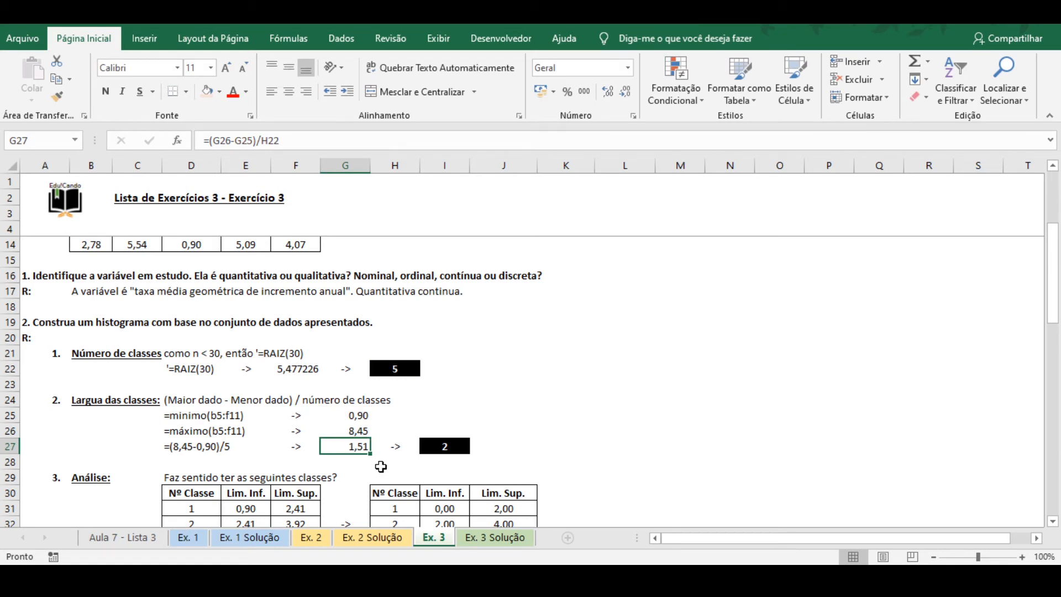
left_click(465, 450)
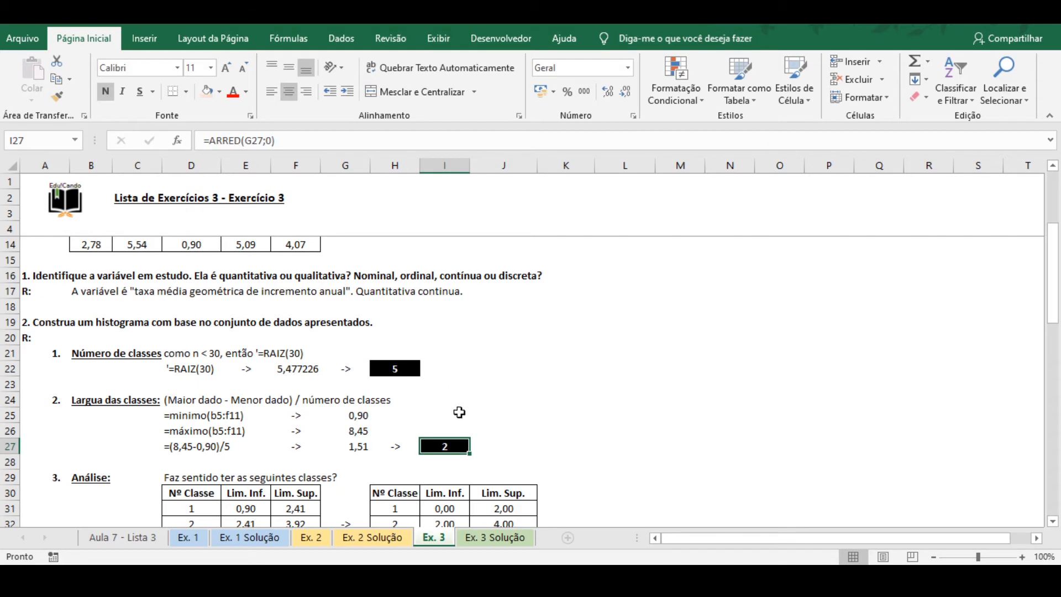
Examine how the lower and upper limits in the unrounded class table D30:F35 are built from the minimum and the class width.
scroll(410, 398, "down", 2)
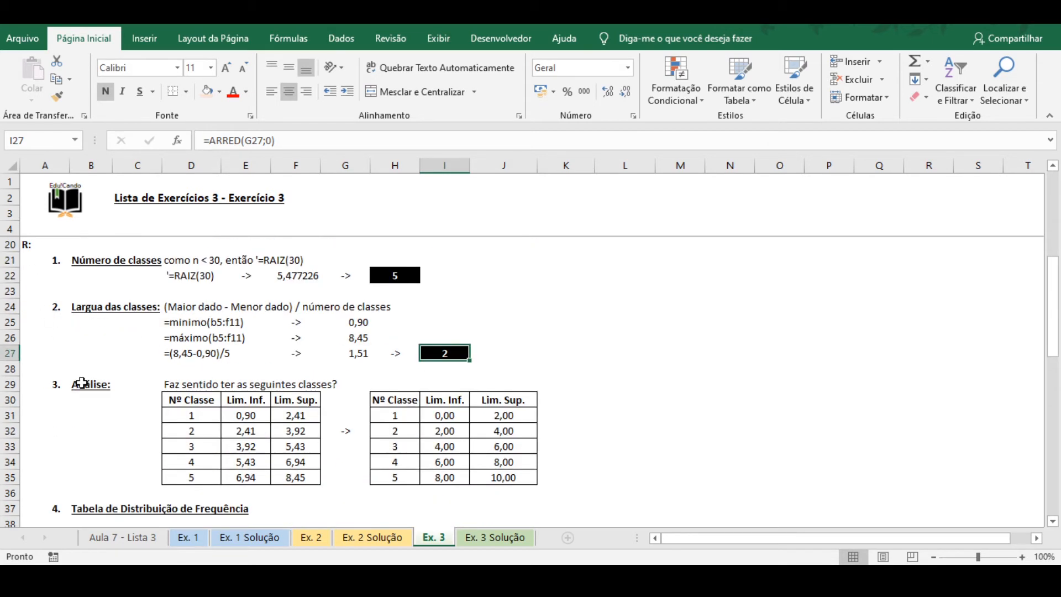
left_click_drag(192, 414, 197, 471)
left_click(246, 416)
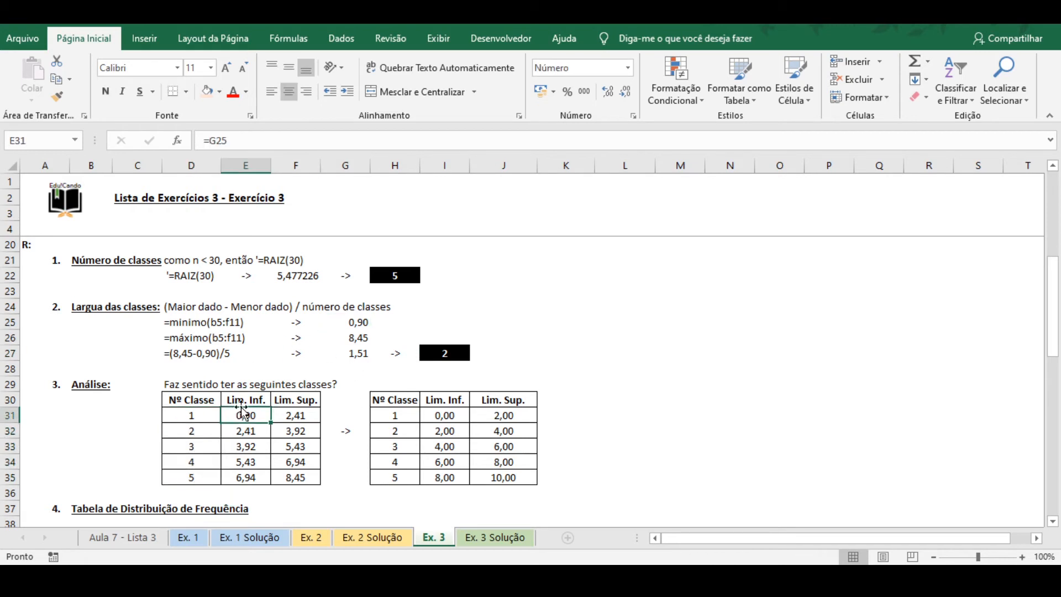
left_click(256, 431)
left_click(257, 135)
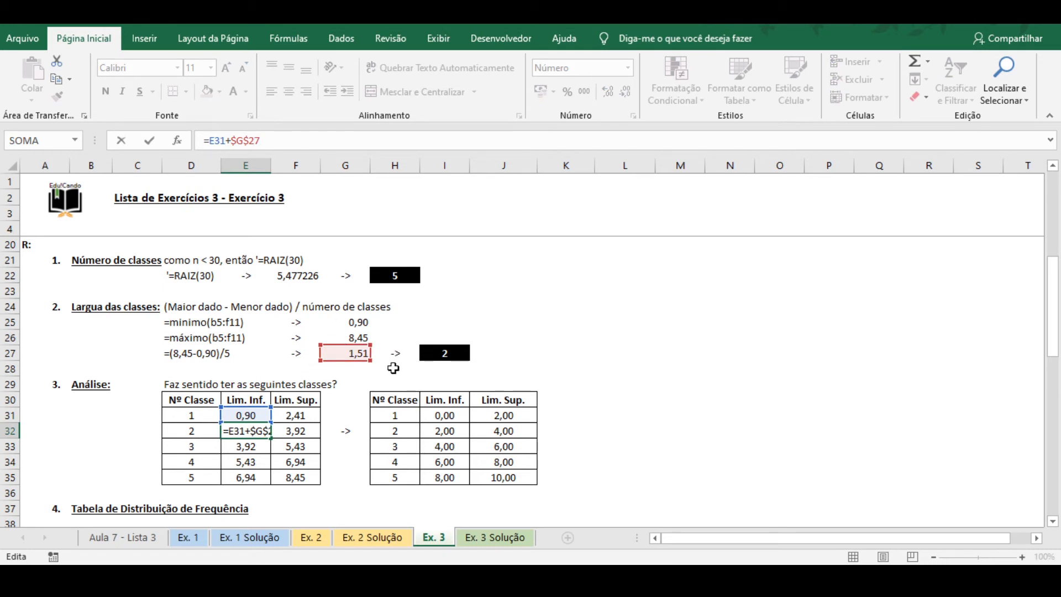
key("Return")
left_click(247, 459)
left_click(288, 473)
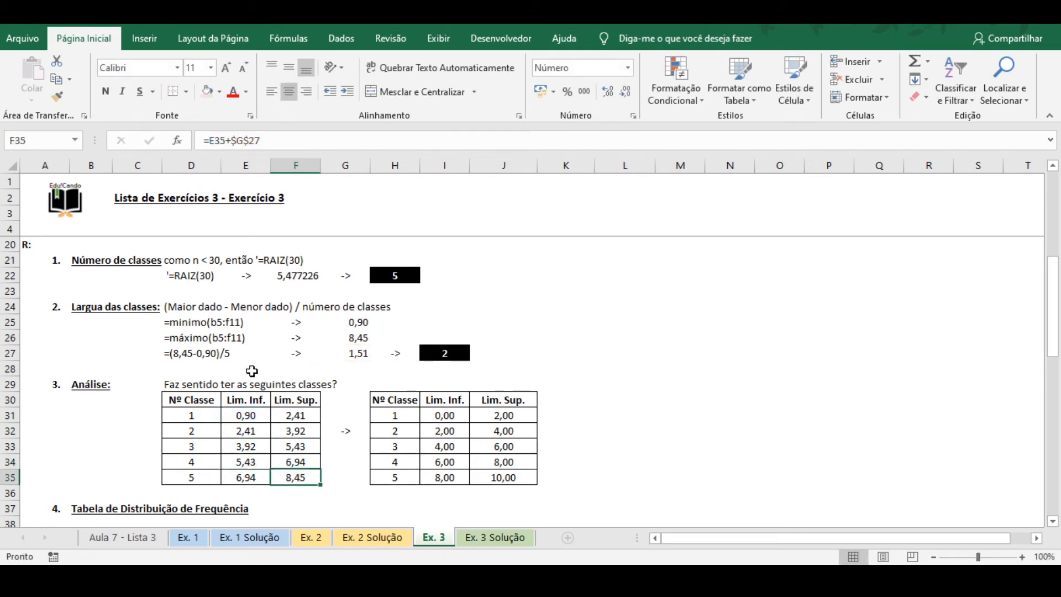
Compare the unrounded class limits in D30:F35 with the class table in H30:J35 based on the rounded width in I27.
left_click_drag(160, 386, 324, 479)
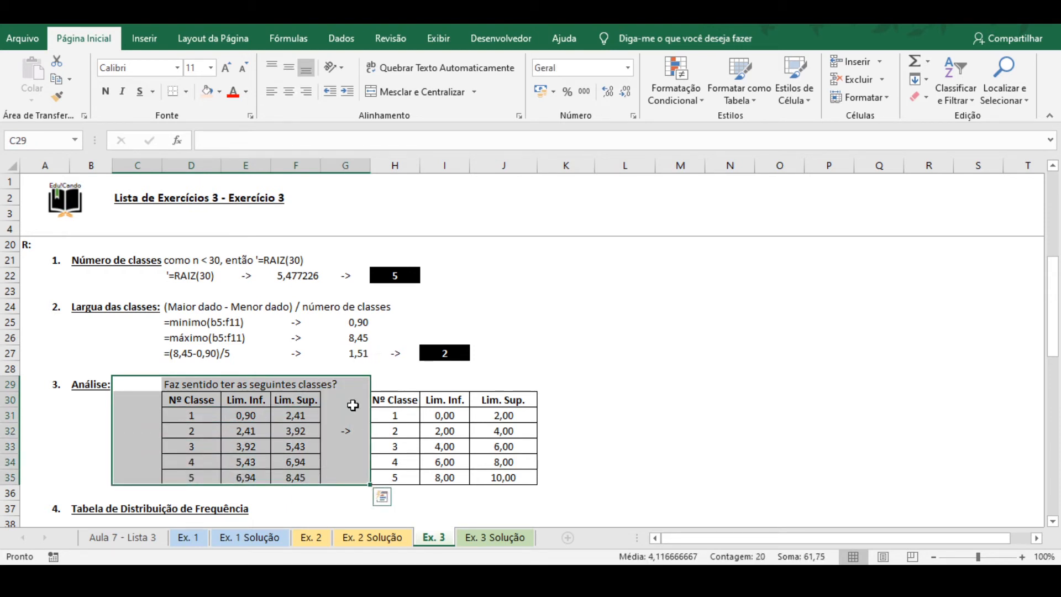
left_click(179, 434)
left_click(247, 420)
mouse_move(247, 420)
left_mouse_down()
mouse_move(298, 418)
mouse_move(308, 478)
left_mouse_up()
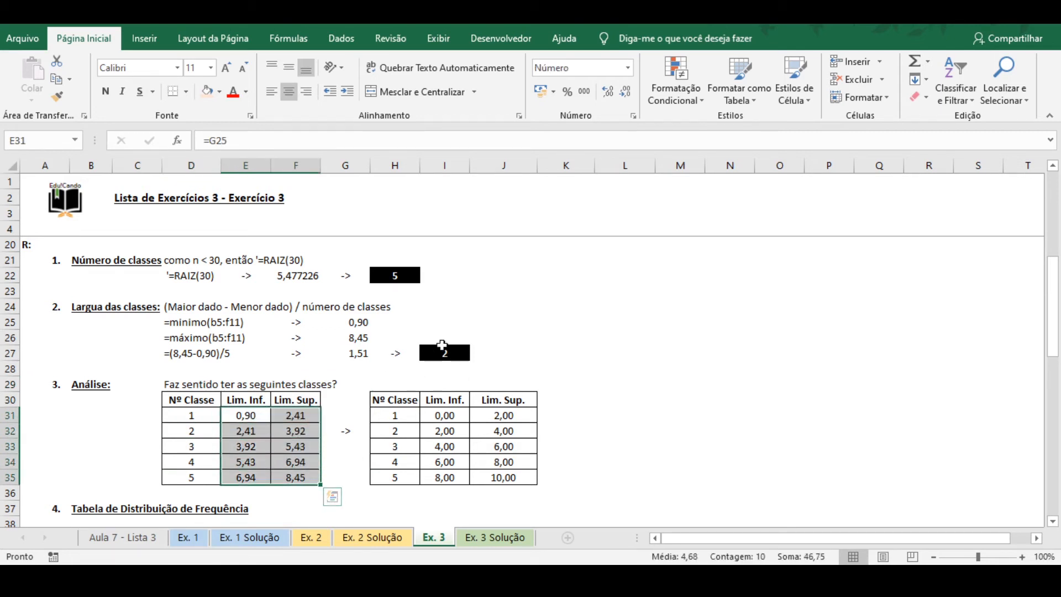
left_click(438, 350)
left_click_drag(387, 401, 503, 476)
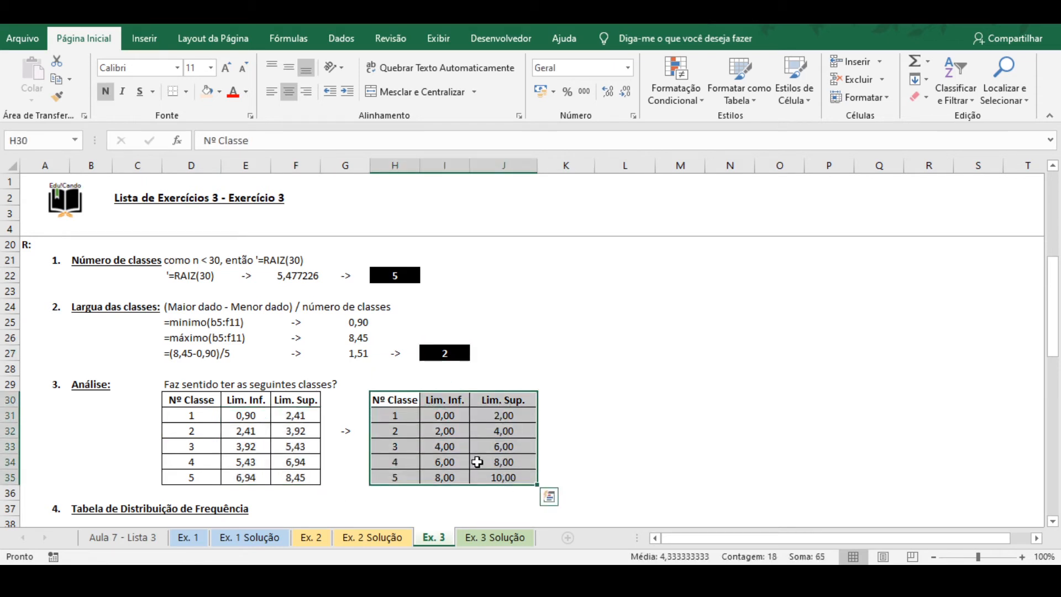
left_click(255, 421)
left_click(305, 417)
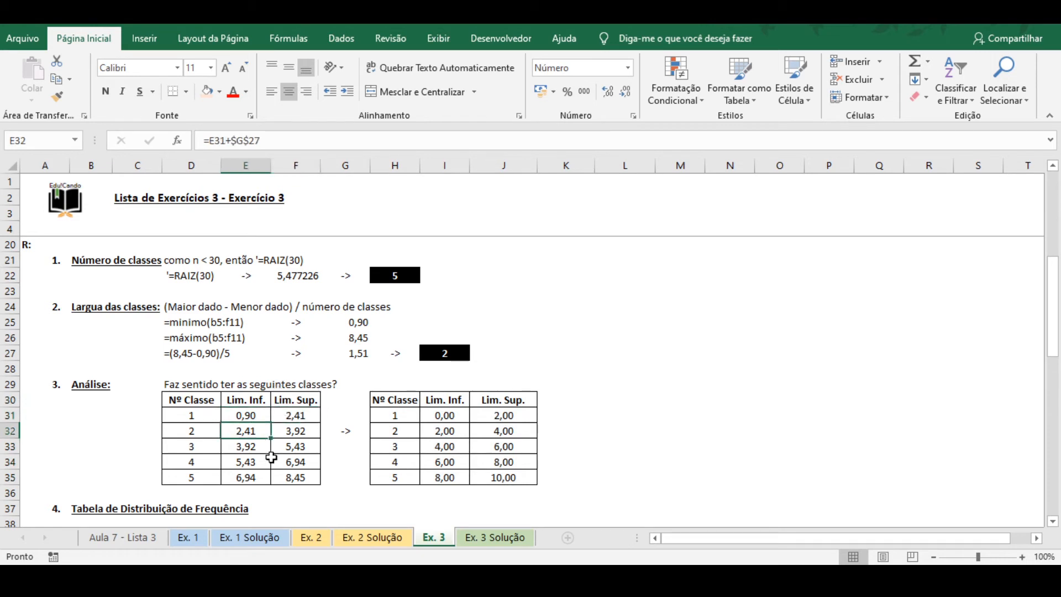
left_click(264, 436)
left_click(291, 435)
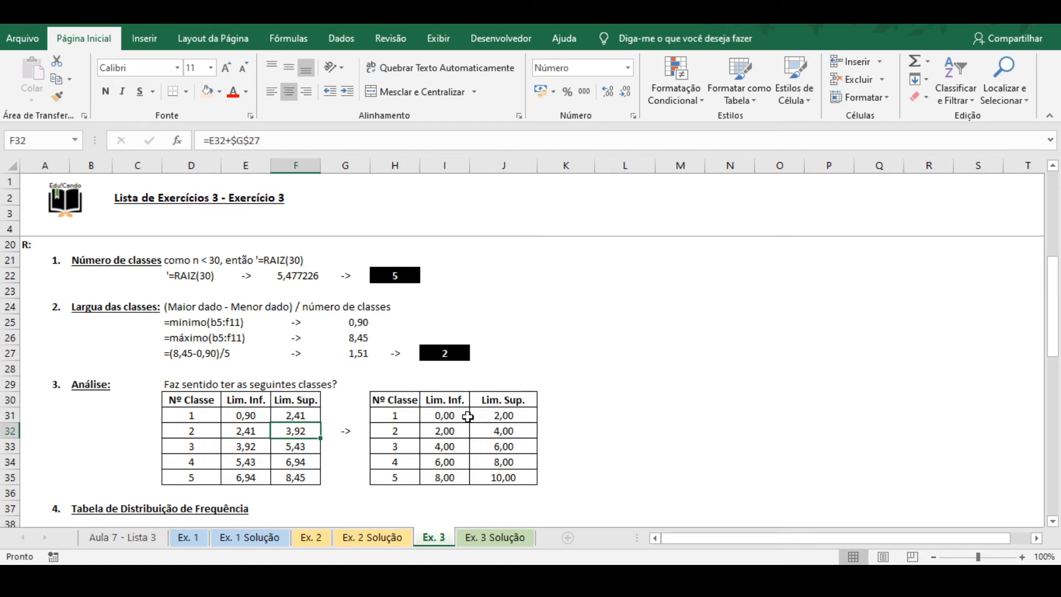
Check the first and last classes of the H30:J35 table against the data minimum and maximum, and compare both class tables.
left_click(403, 415)
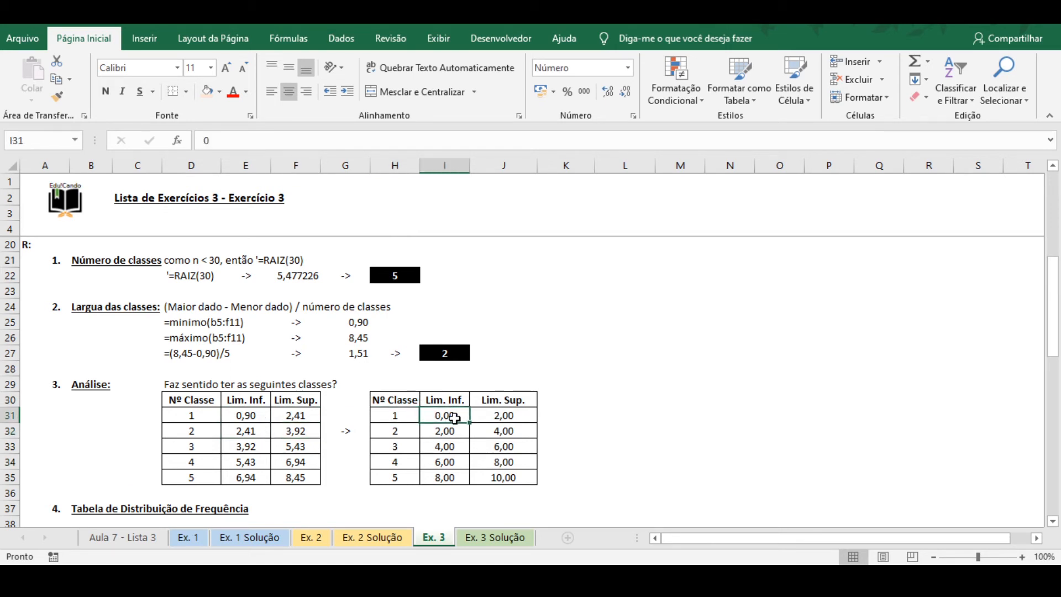
left_click(361, 324)
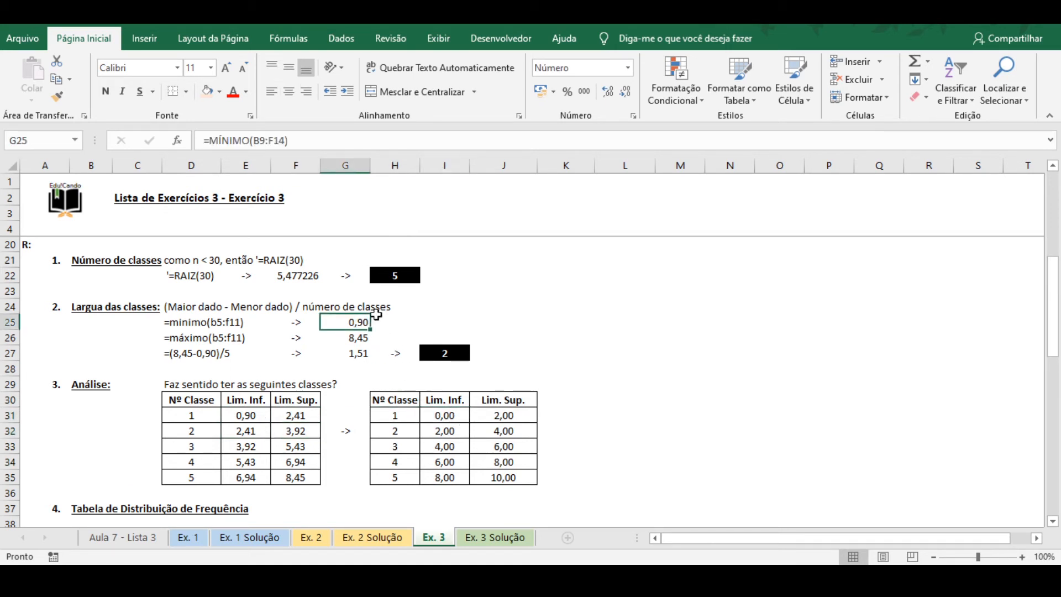
left_click_drag(384, 419, 497, 419)
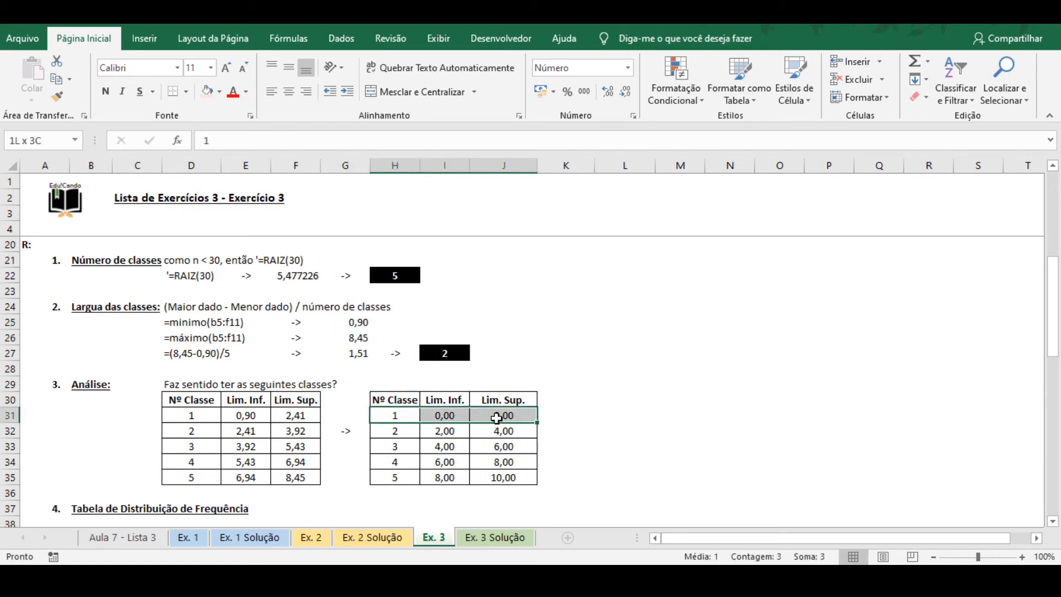
left_click(490, 476)
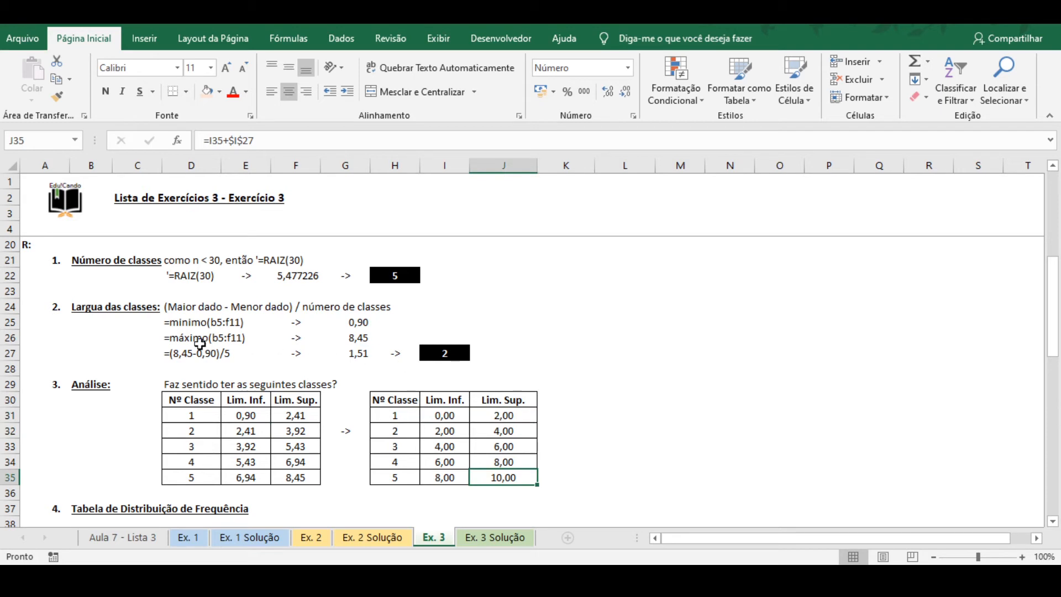
left_click(358, 338)
left_click_drag(377, 471, 498, 476)
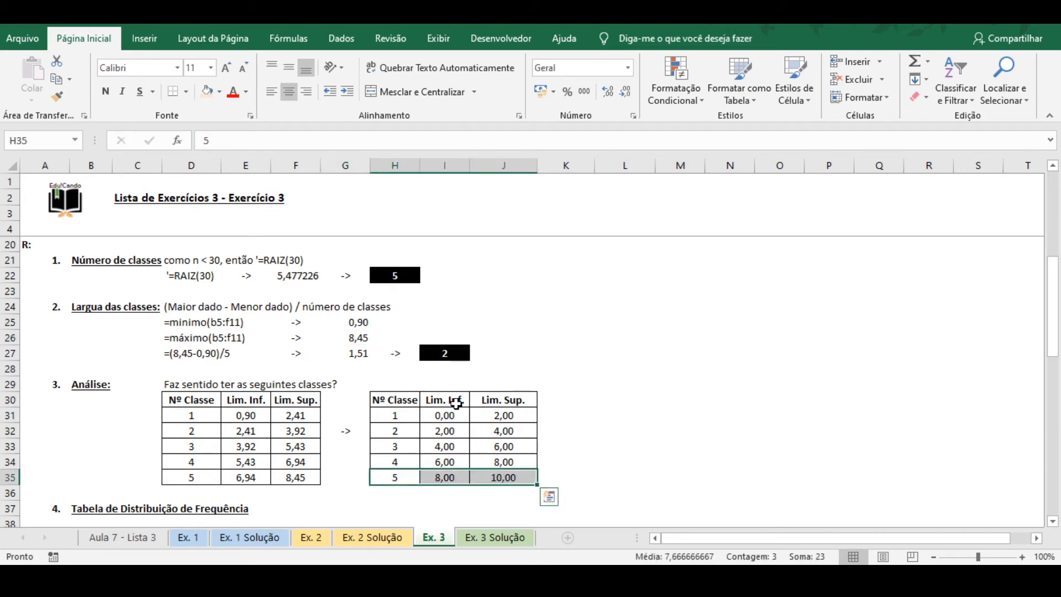
left_click_drag(382, 392, 507, 478)
left_click_drag(178, 399, 285, 476)
Review the frequency distribution table under item 4, including the class 1 limit and midpoint formulas and the extra zero-class rows 40 and 46.
scroll(296, 384, "down", 3)
scroll(334, 365, "down", 1)
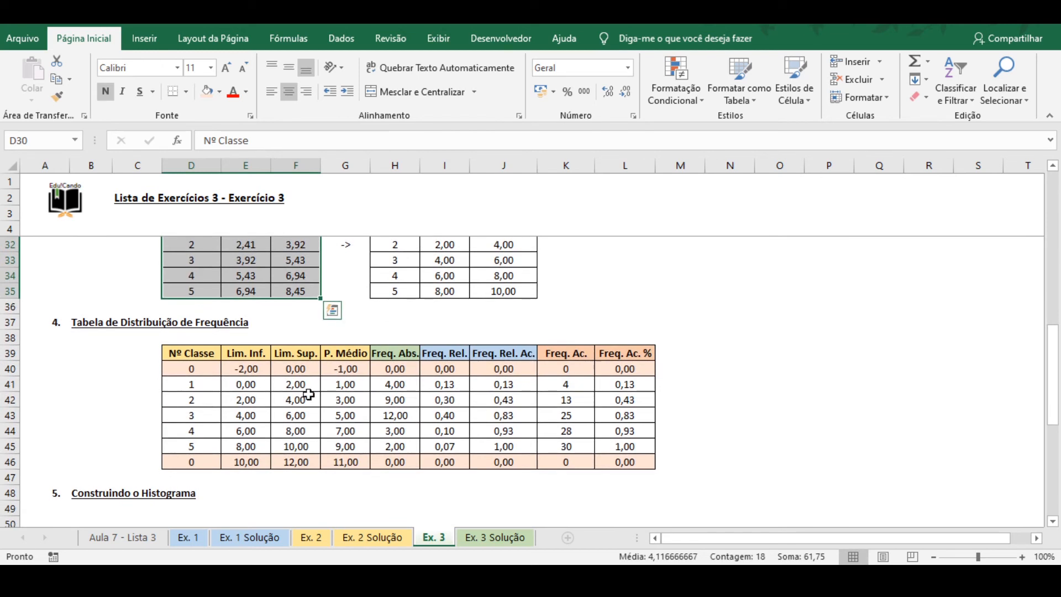
left_click(253, 395)
left_click(309, 385)
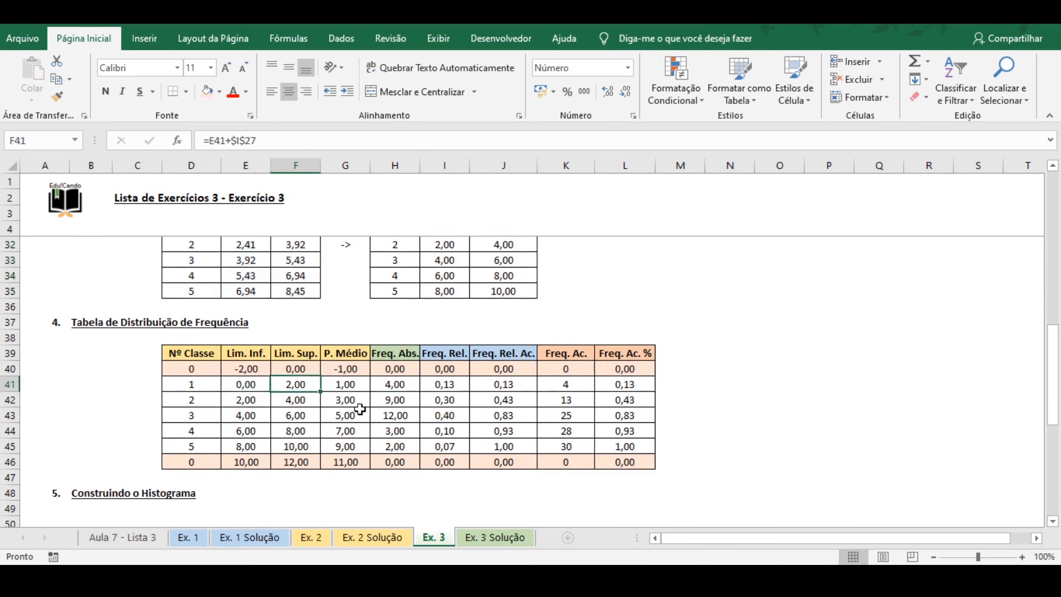
left_click(361, 382)
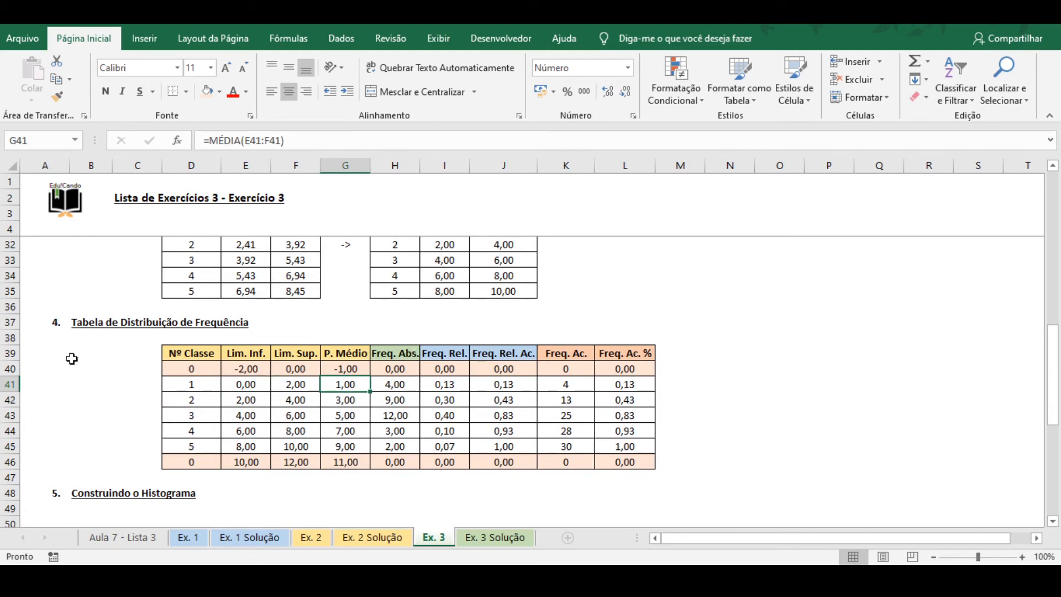
left_click(10, 369)
left_click(10, 462, "ctrl")
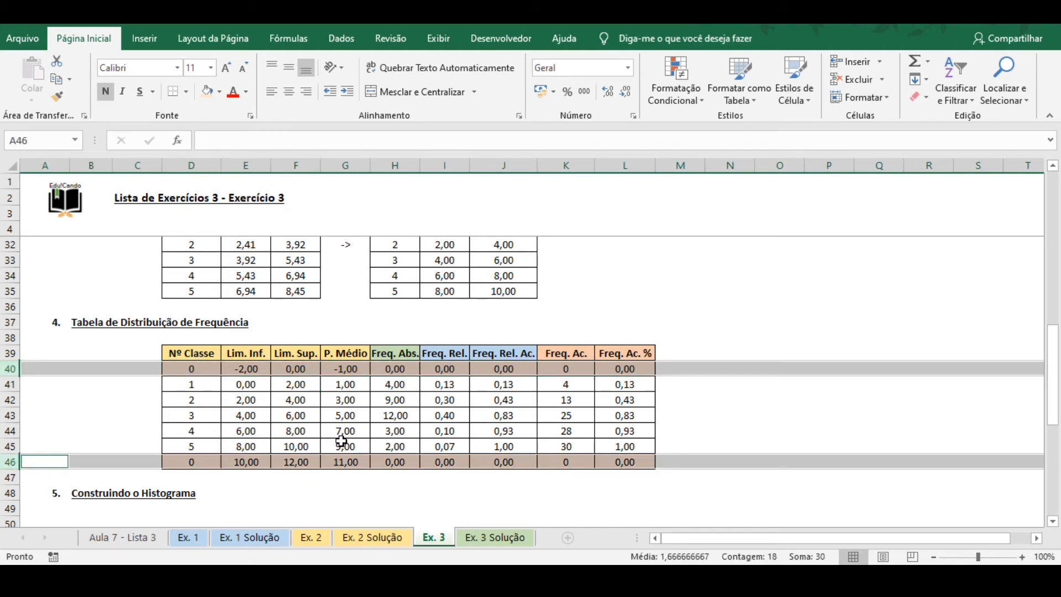
scroll(369, 384, "down", 2)
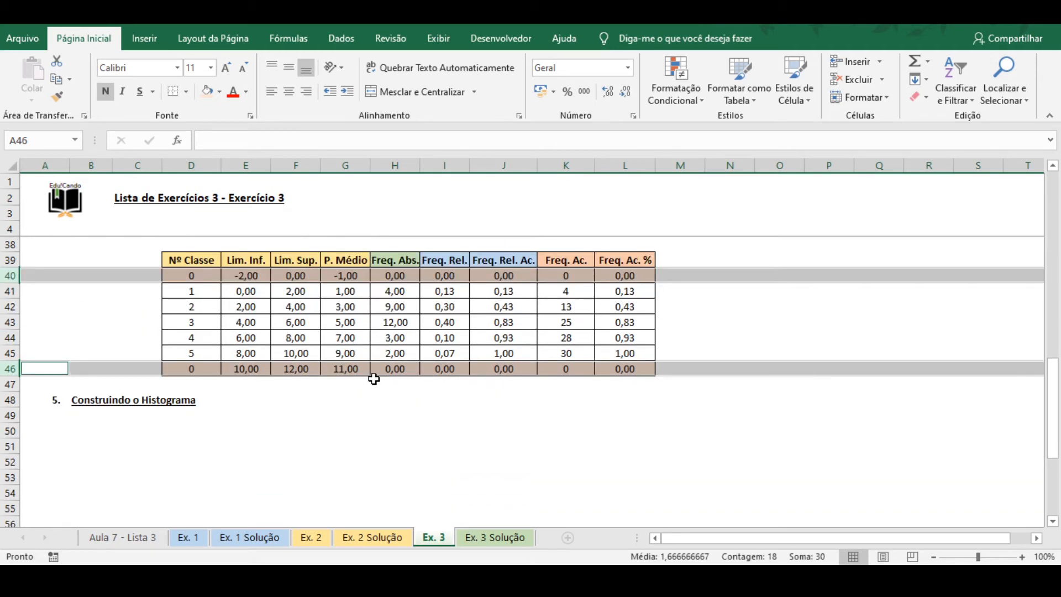
left_click(374, 379)
scroll(381, 381, "up", 1)
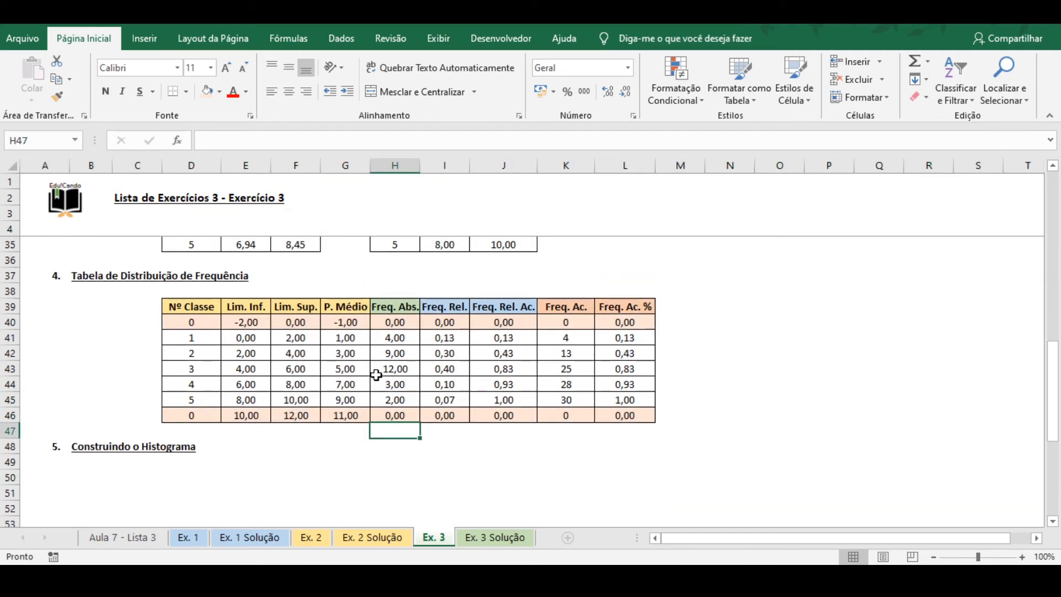
Insert a clustered column chart from the P. Médio and Freq. Abs. headers with their class 1–5 values, and move it clear of those columns.
left_click(351, 293)
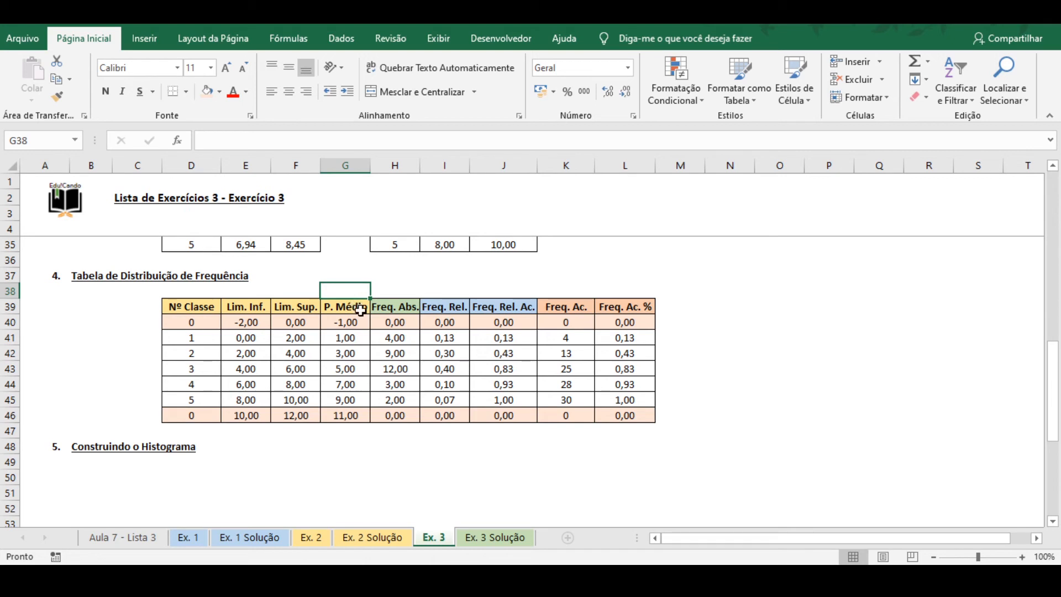
left_click(354, 307)
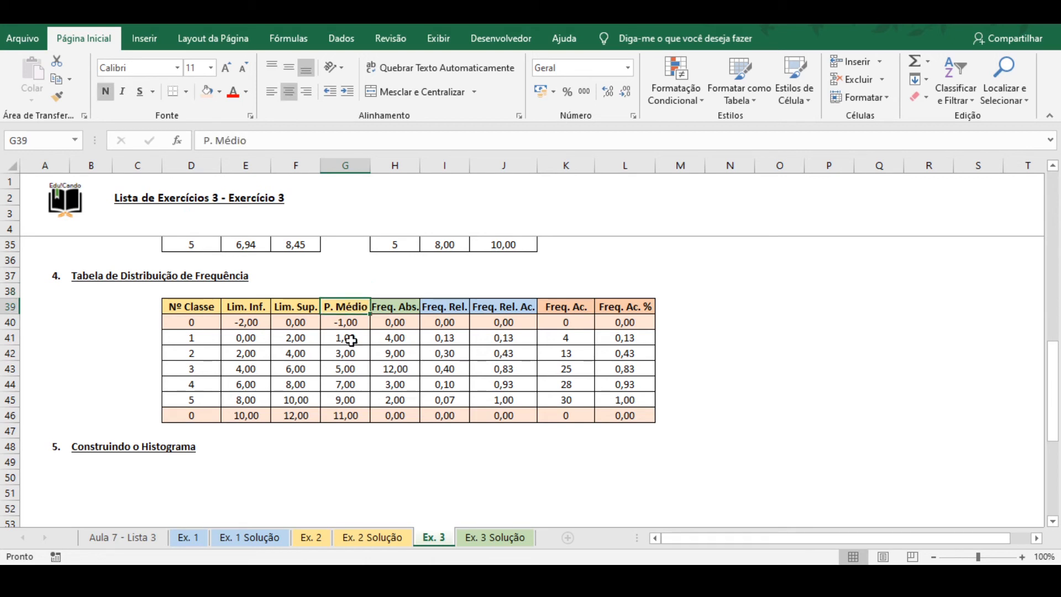
left_click_drag(352, 340, 354, 400)
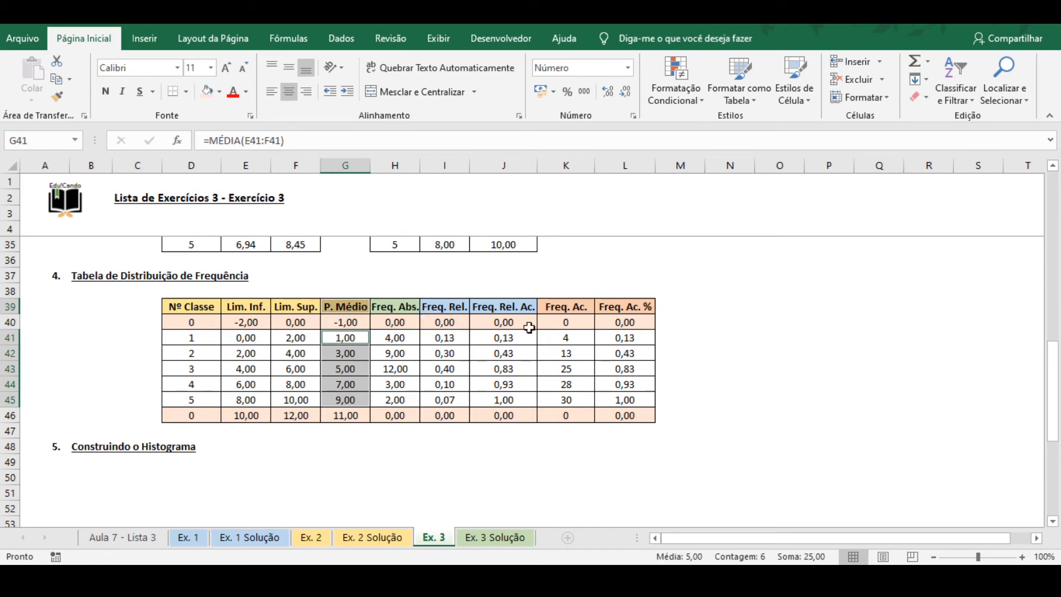
left_click(385, 307, "ctrl")
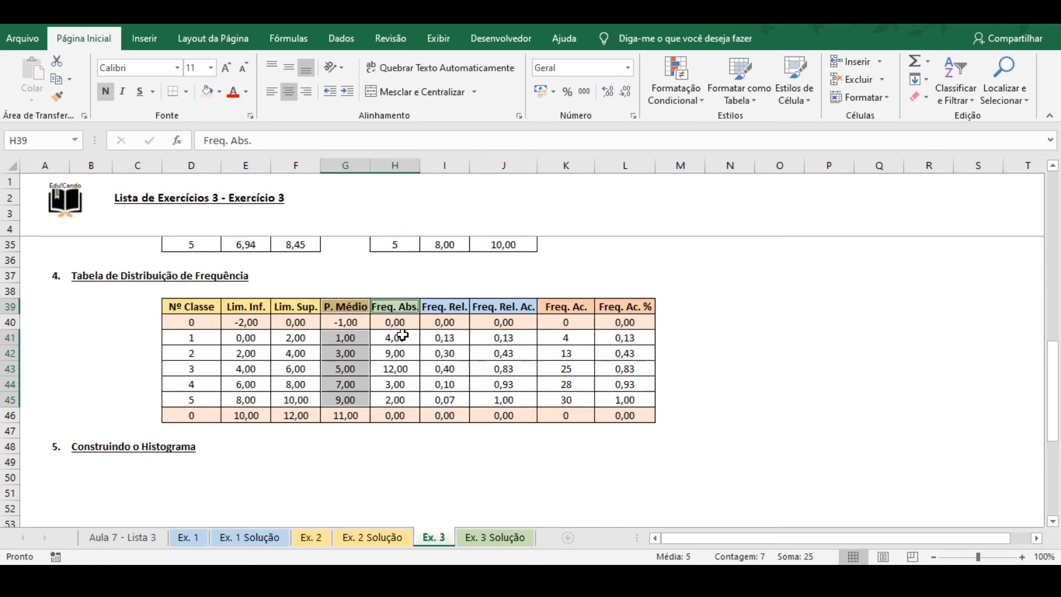
left_click_drag(395, 338, 400, 400)
left_click(155, 38)
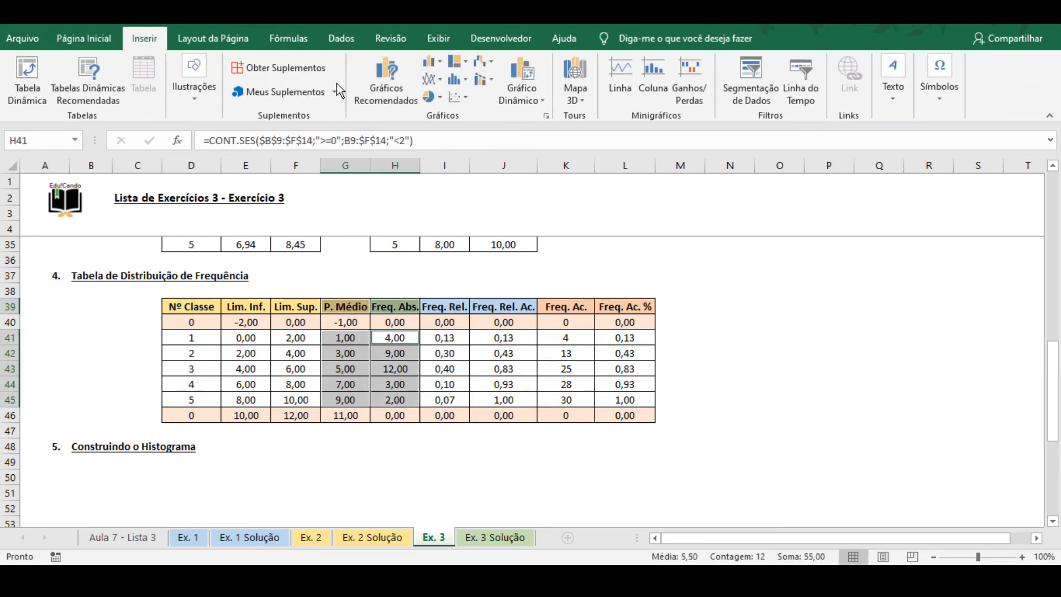
left_click(396, 92)
left_click(441, 86)
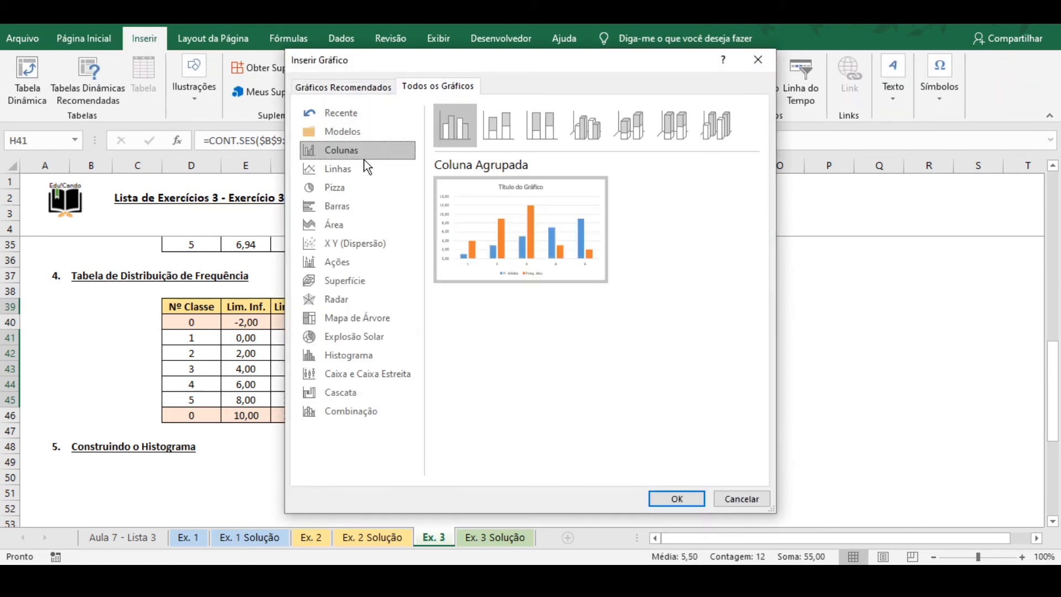
left_click(676, 498)
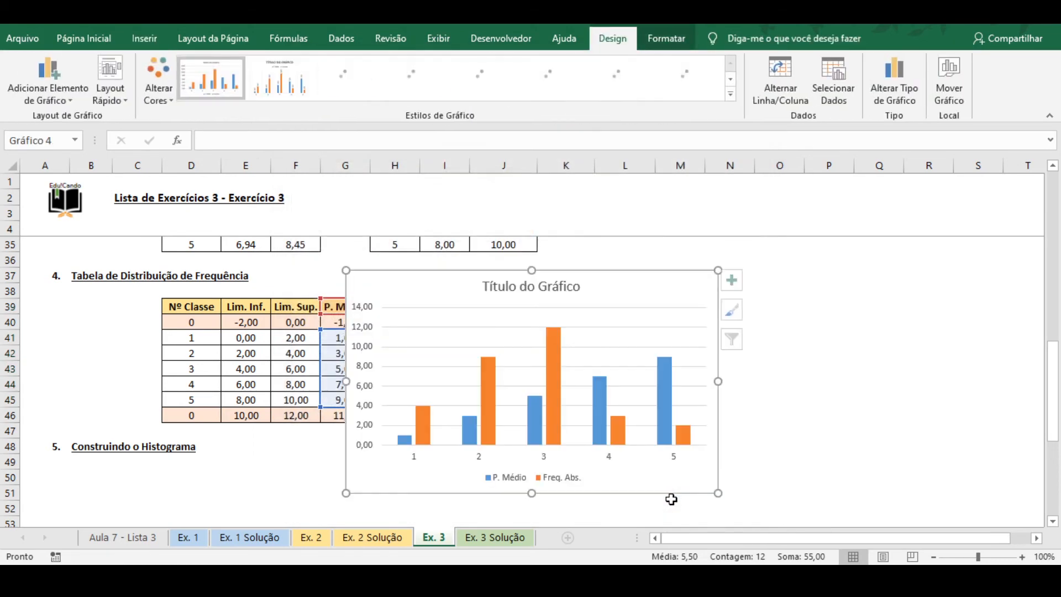
mouse_move(438, 290)
left_mouse_down()
mouse_move(630, 287)
mouse_move(591, 285)
left_mouse_up()
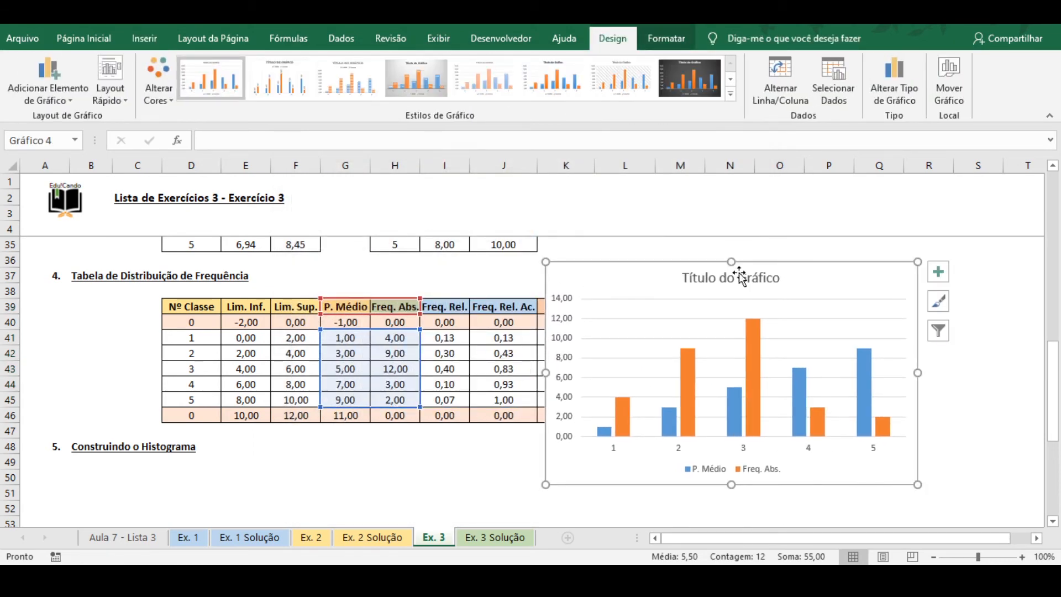
Hide the P. Médio series in the chart's data source and use G41:G45 as the horizontal axis labels.
left_click(835, 100)
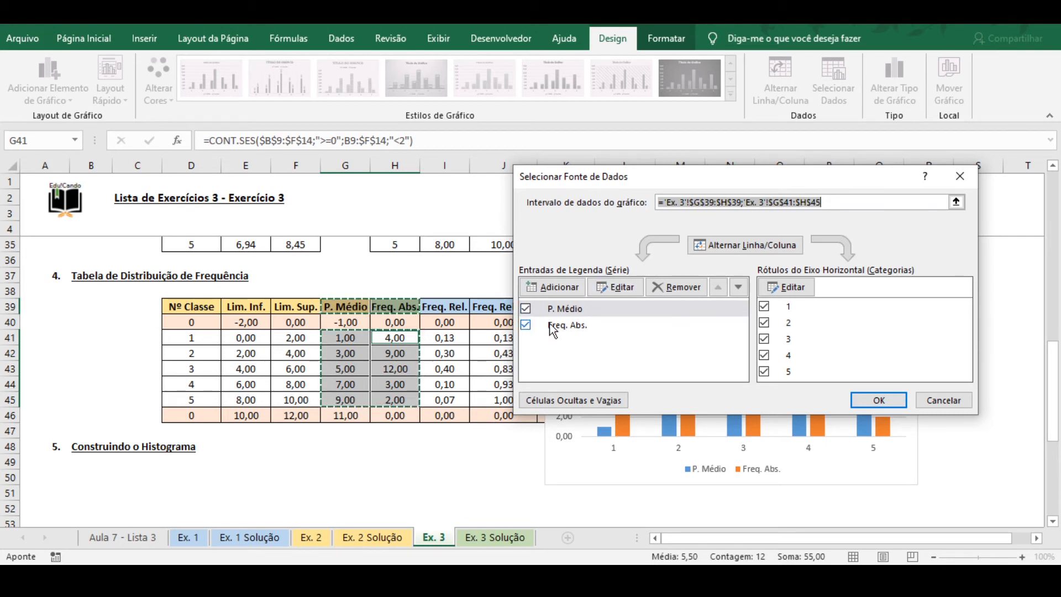
left_click(529, 315)
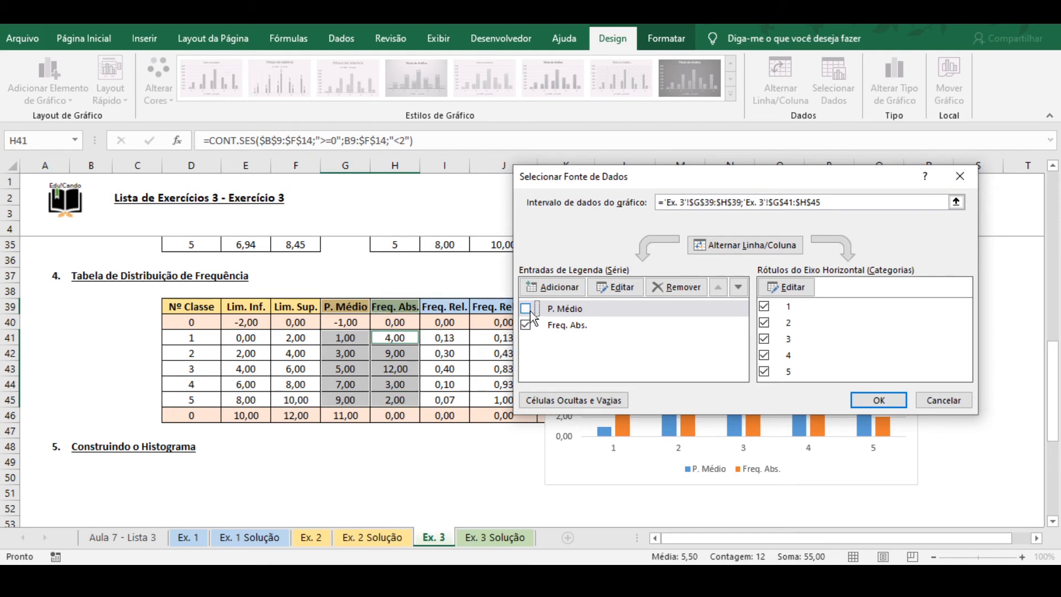
left_click(798, 294)
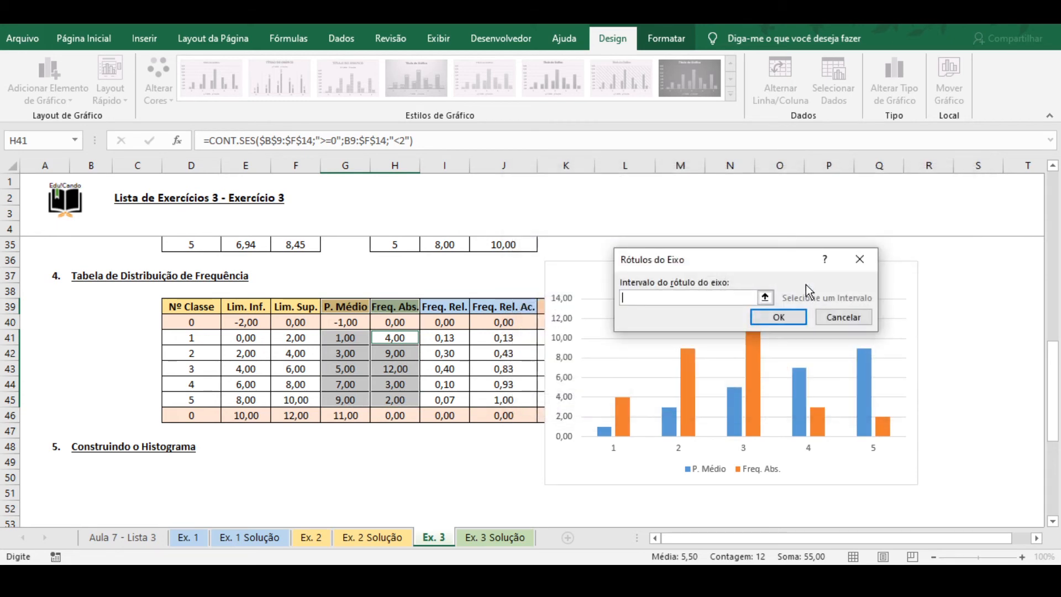
left_click(354, 337)
left_click_drag(355, 337, 354, 400)
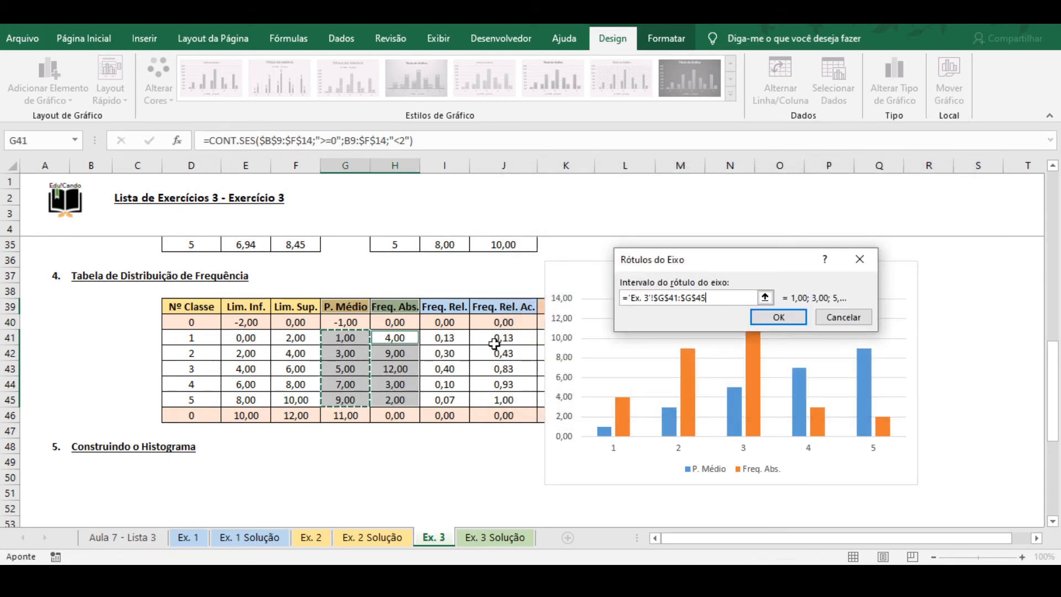
left_click(774, 317)
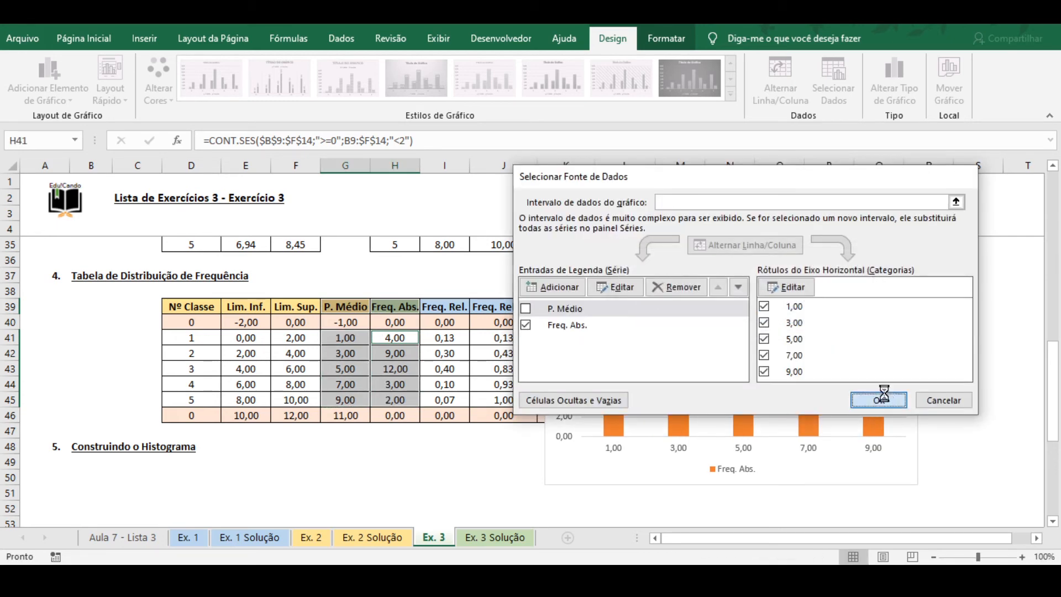
left_click(879, 400)
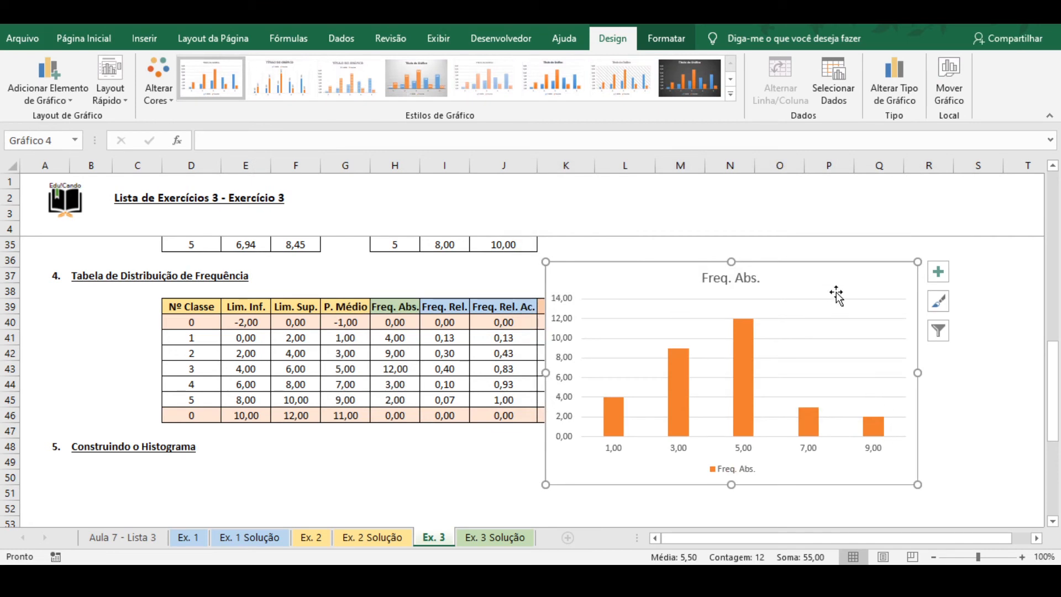
Format the class 1–5 midpoints in G41:G45 with no decimal places.
left_click(396, 357)
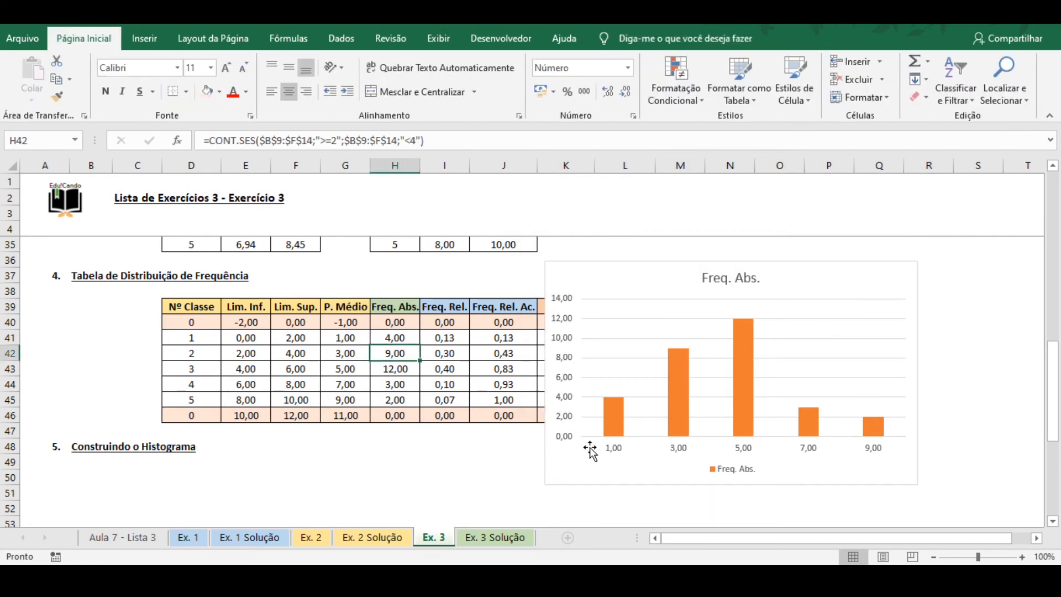
left_click_drag(357, 338, 350, 399)
left_click(626, 92)
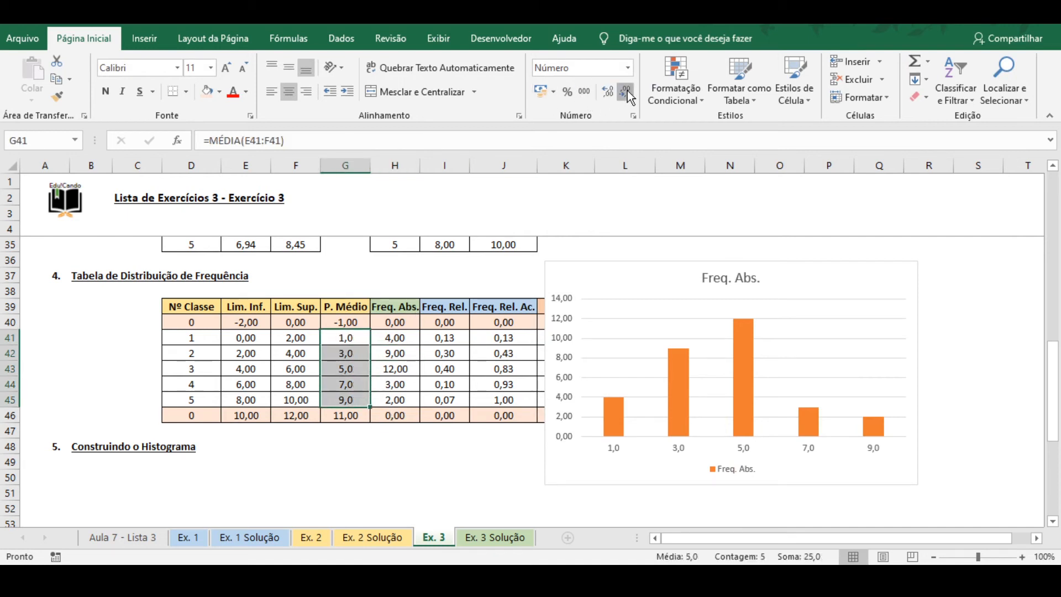
left_click(625, 91)
Cut the chart and paste it into the item 5 area, Construindo o Histograma.
left_click(784, 275)
key("ctrl+x")
scroll(142, 351, "down", 3)
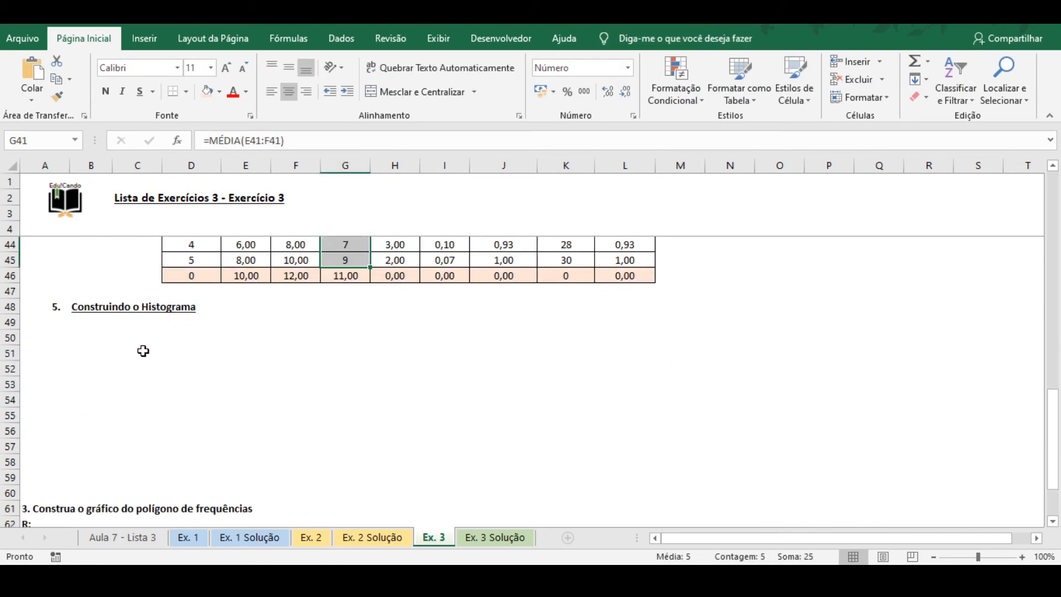
left_click(108, 337)
key("ctrl+v")
left_click_drag(118, 342, 126, 271)
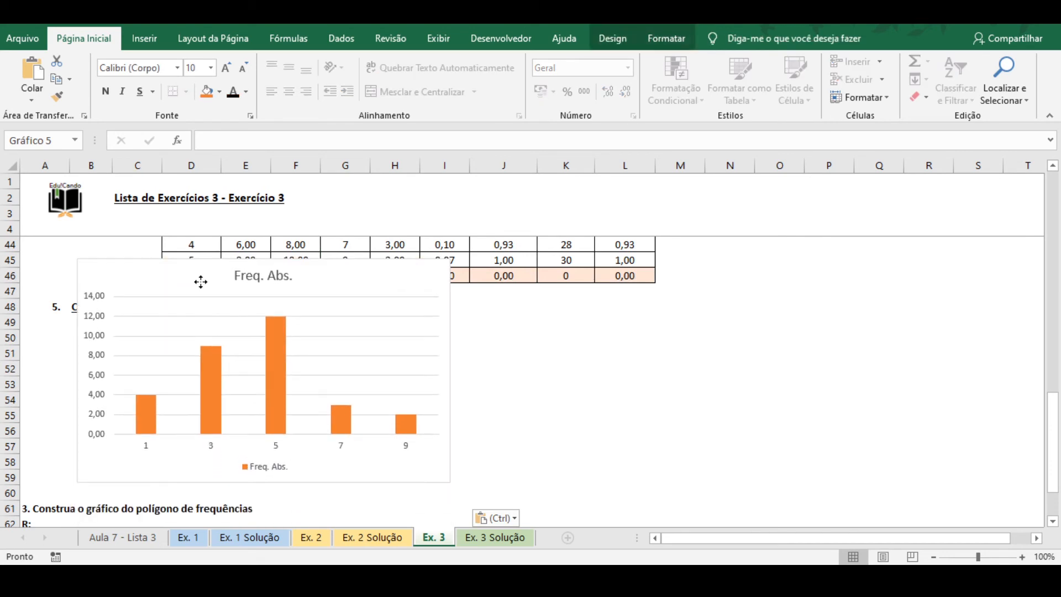
Insert blank rows above the frequency polygon question in row 61, and place the slightly enlarged chart beside the item 5 heading.
left_click(12, 512)
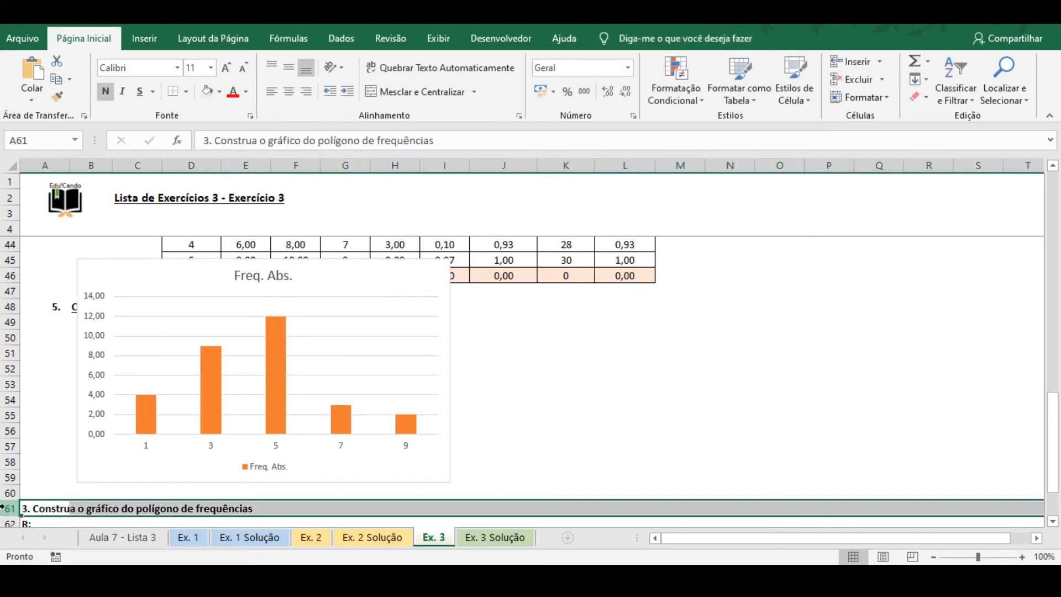
key("ctrl+plus")
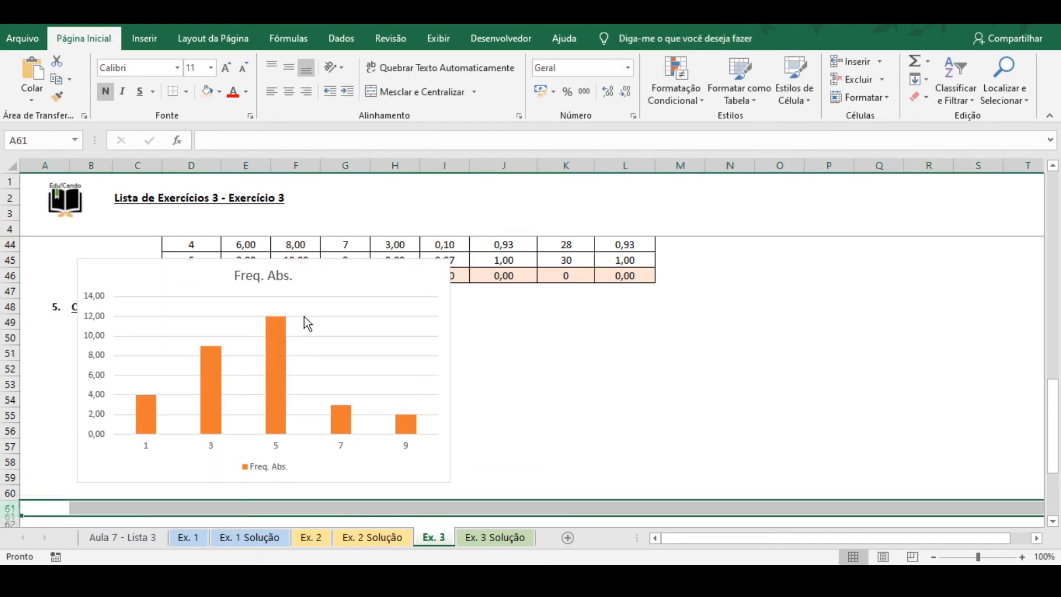
left_click(376, 276)
left_click_drag(379, 273, 536, 316)
scroll(552, 331, "down", 1)
left_click_drag(615, 482, 652, 496)
Replace the chart title with "Histograma - Taxa média de incremento anual".
left_click(455, 267)
double_click(469, 275)
triple_click(437, 273)
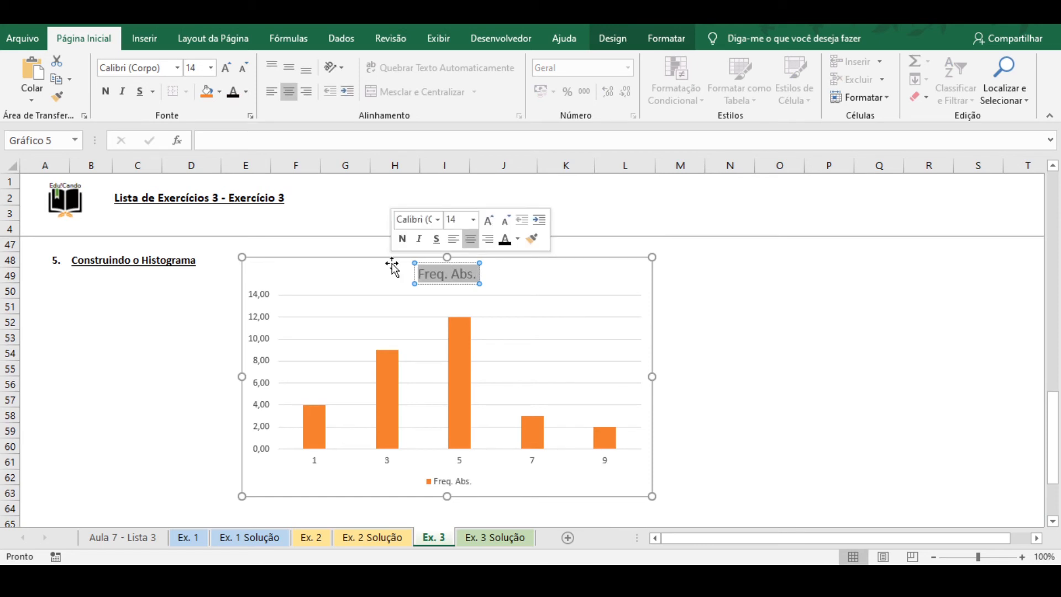
type("Hisoograma -  taxa")
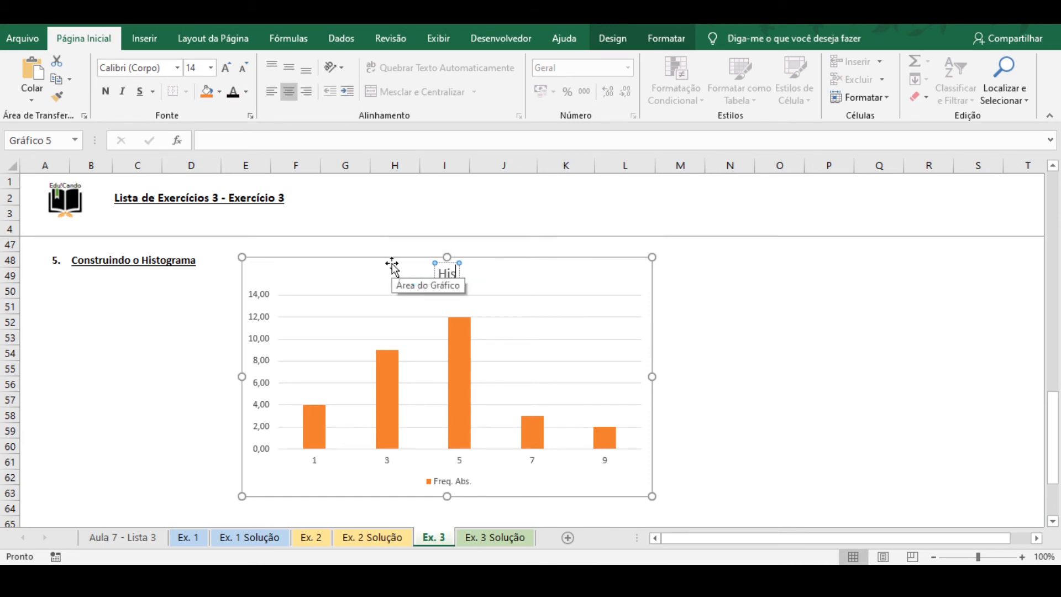
key("BackSpace")
key("BackSpace")
key("BackSpace")
key("BackSpace")
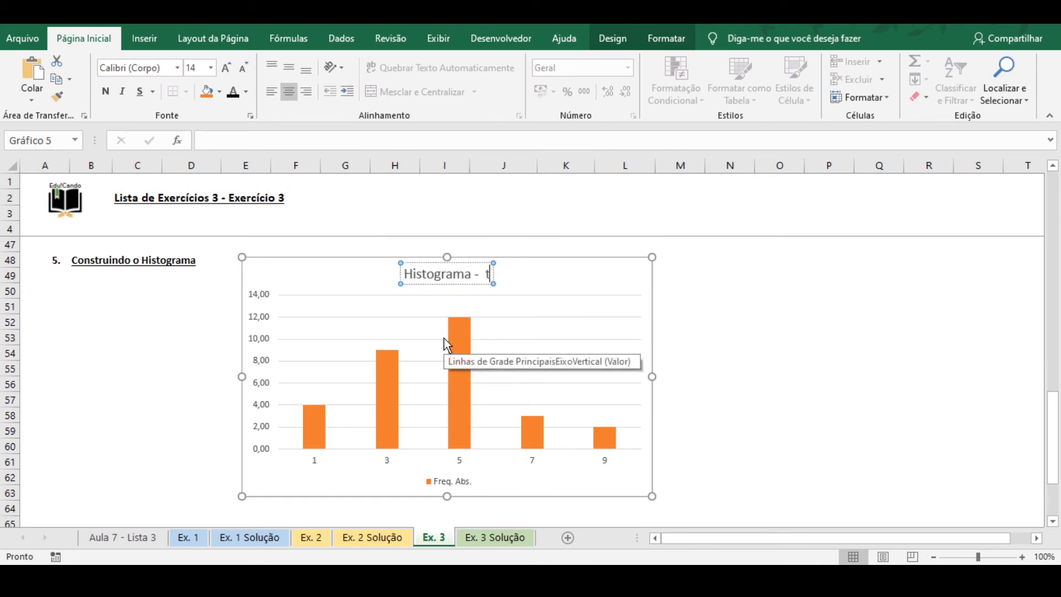
type("Taxa média de incremen")
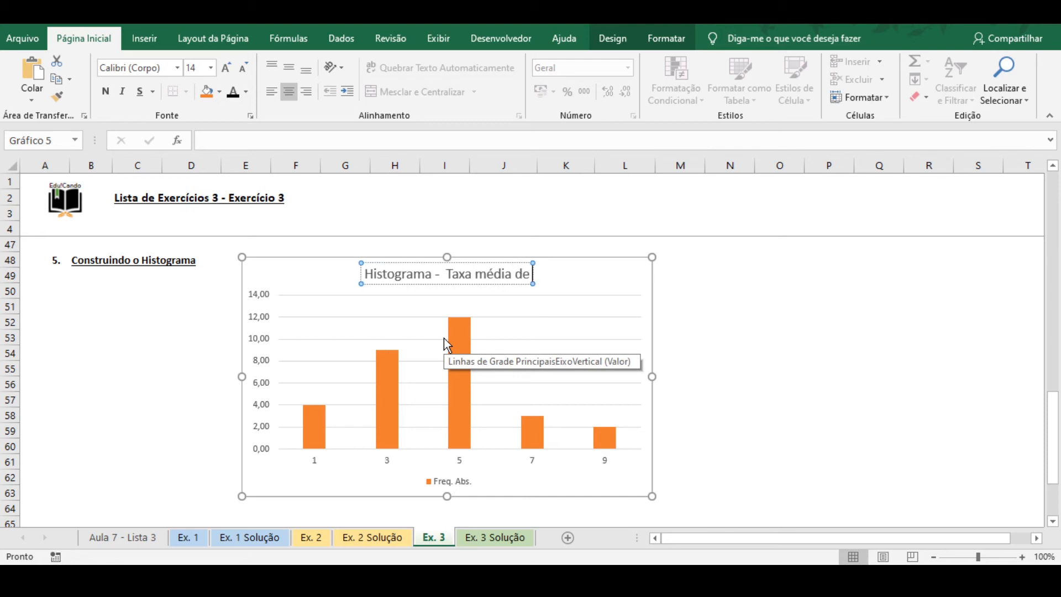
key("BackSpace")
key("BackSpace")
key("BackSpace")
key("BackSpace")
type("em")
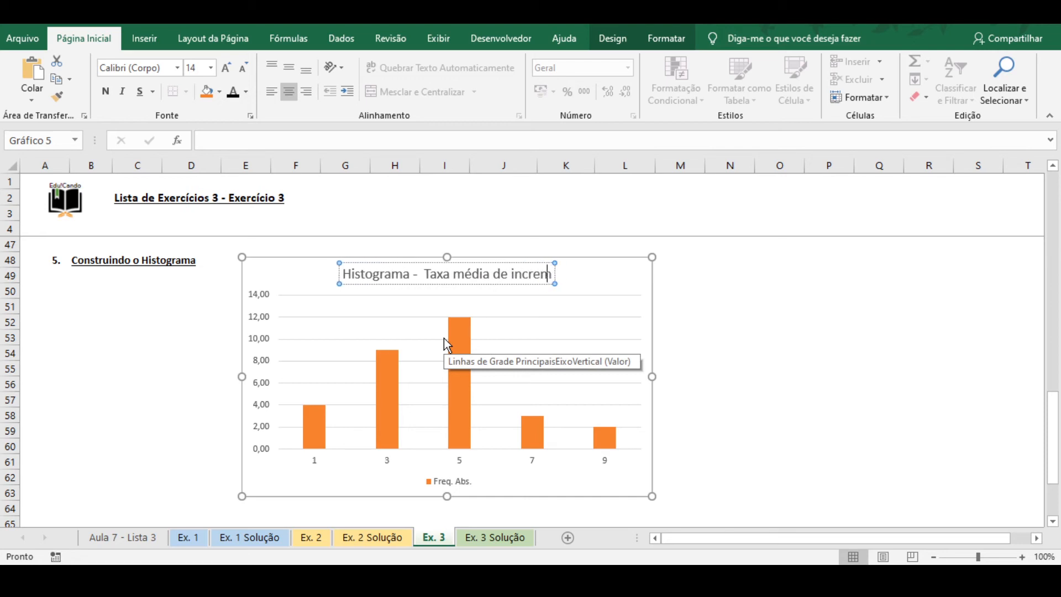
type("ento anual")
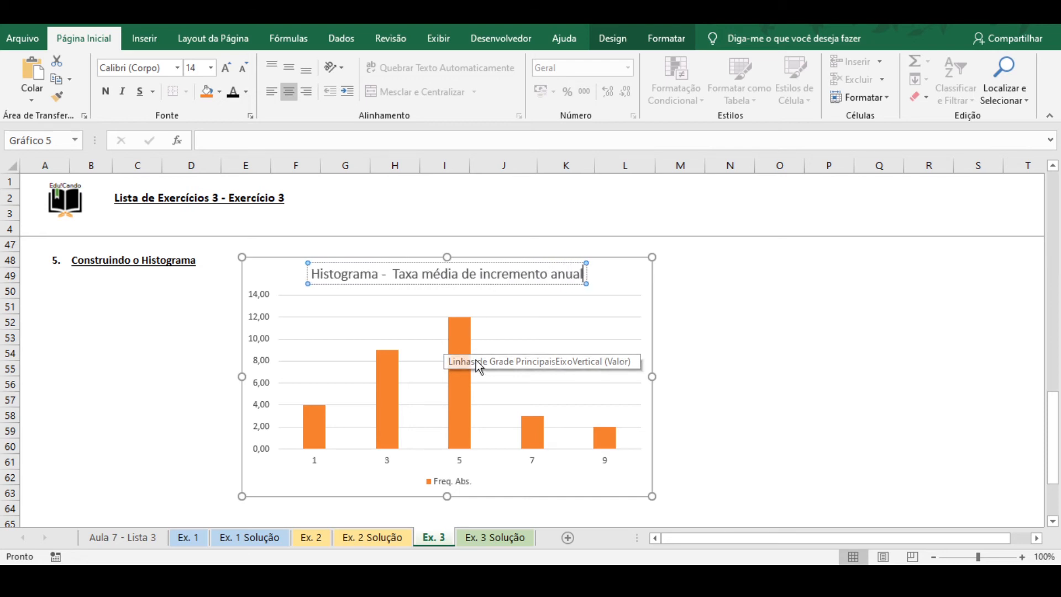
Remove the chart's gridlines and add data labels to the columns.
left_click(611, 267)
left_click(673, 267)
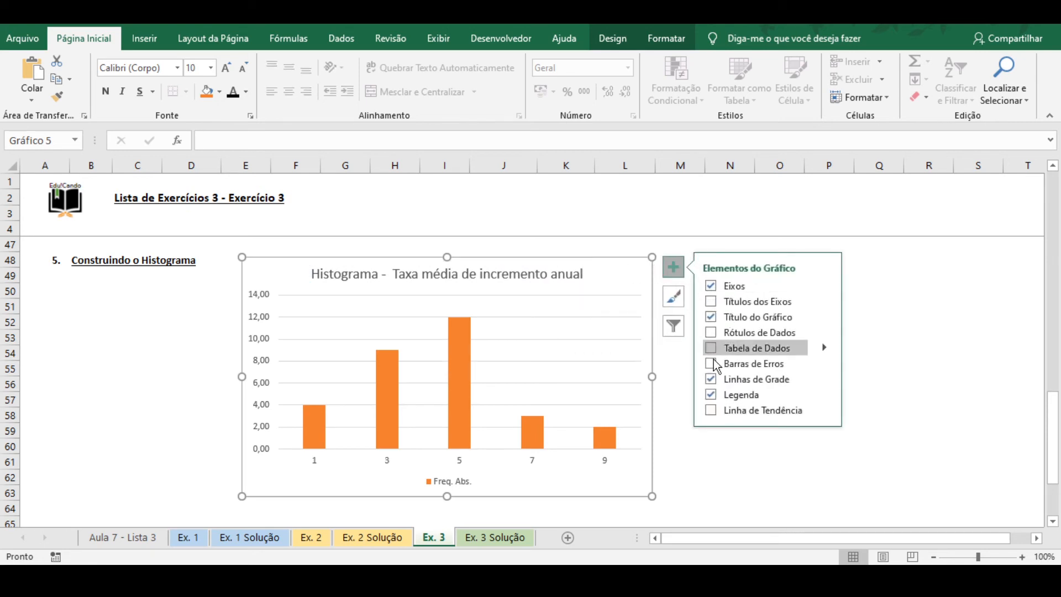
left_click(711, 381)
left_click(712, 332)
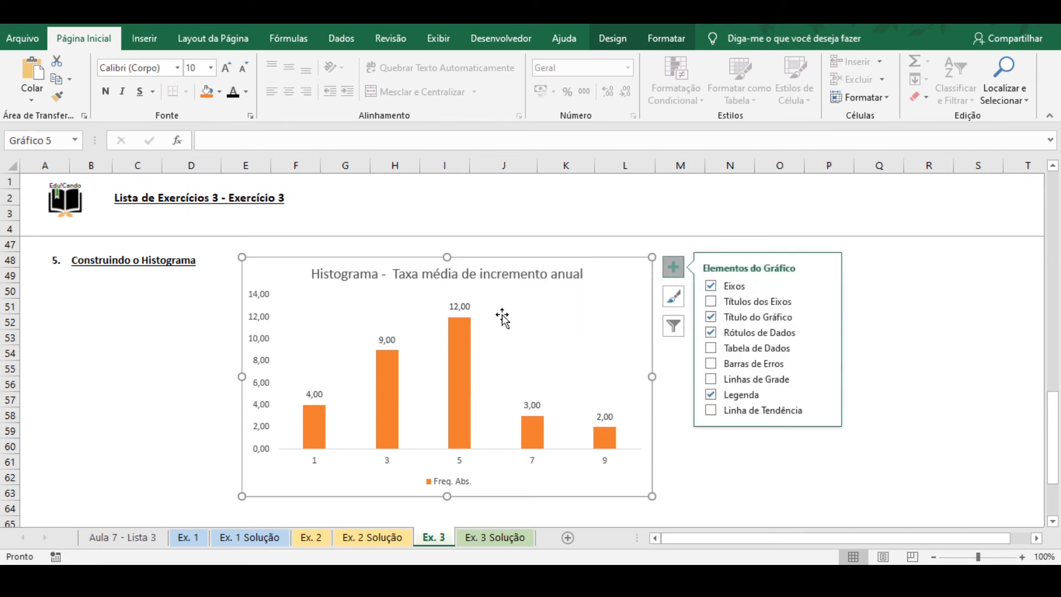
Make the column data labels bold with font size 11.
left_click(458, 308)
left_click(105, 91)
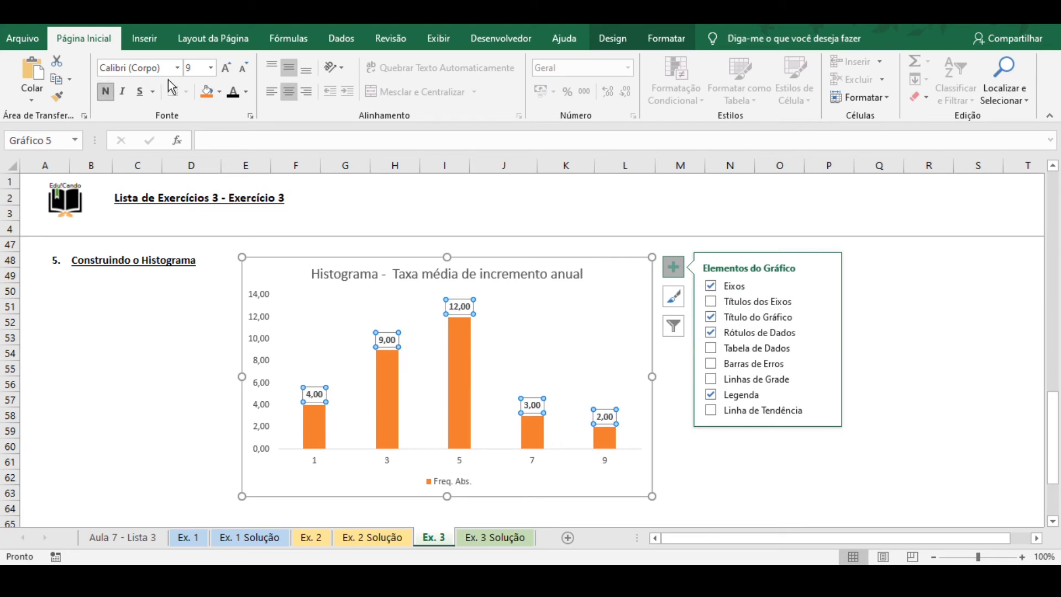
left_click(226, 68)
left_click(227, 67)
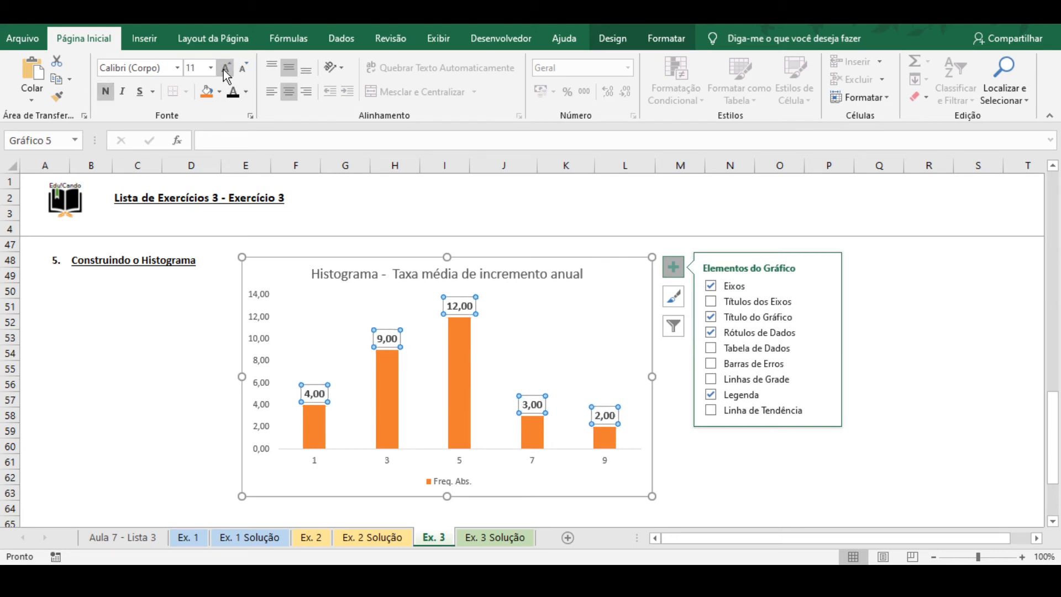
Format the class 1–5 absolute frequencies in H41:H45 with no decimal places.
left_click(470, 326)
left_click(152, 382)
scroll(244, 368, "up", 3)
scroll(243, 368, "up", 2)
scroll(386, 360, "down", 2)
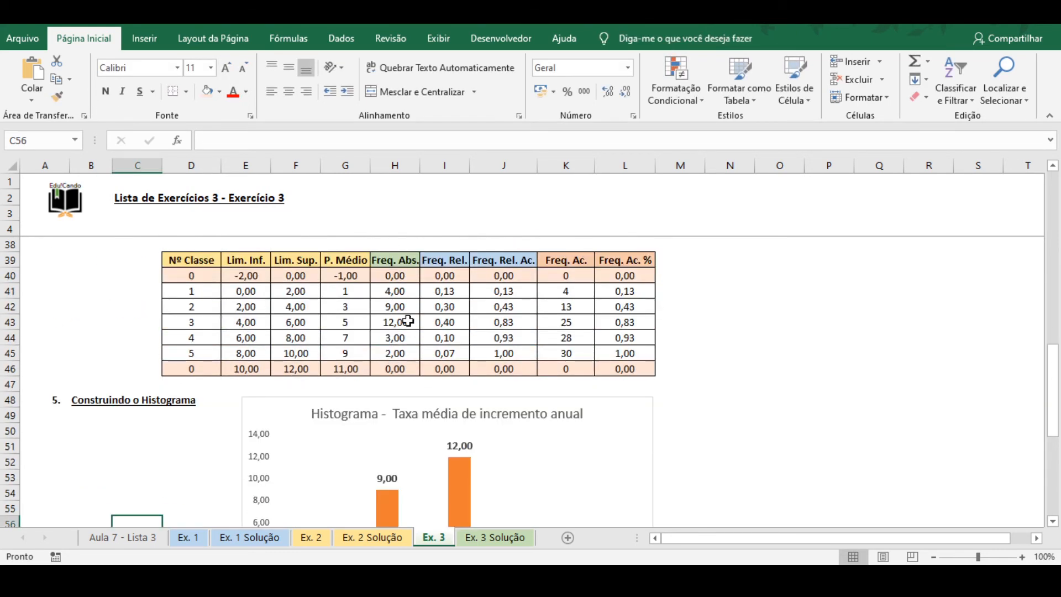
left_click_drag(406, 292, 403, 352)
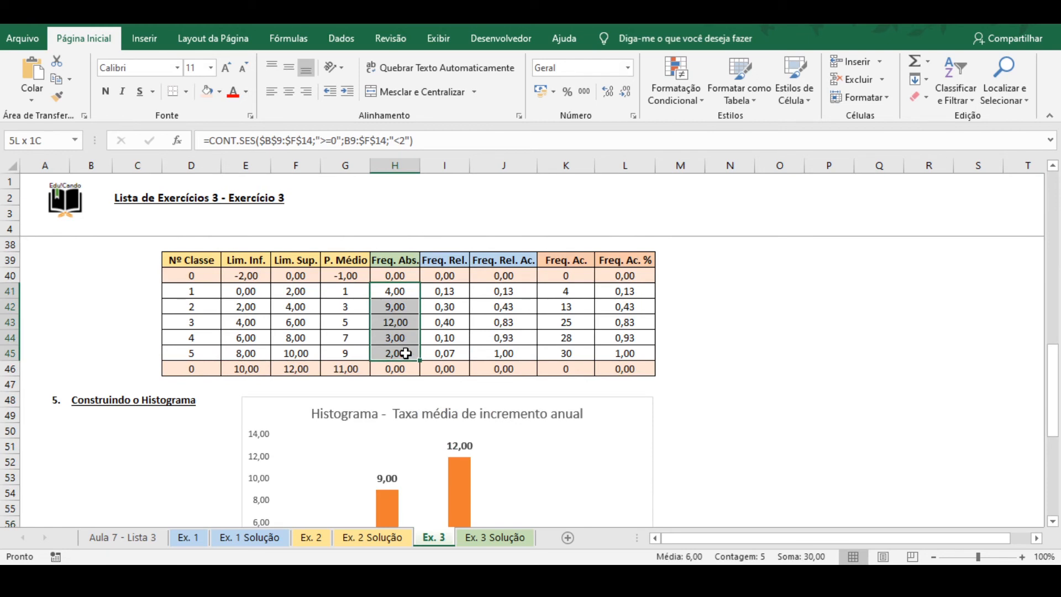
left_click(625, 95)
left_click(621, 98)
scroll(699, 335, "down", 3)
Select the whole histogram chart and set all its text to black.
left_click(600, 315)
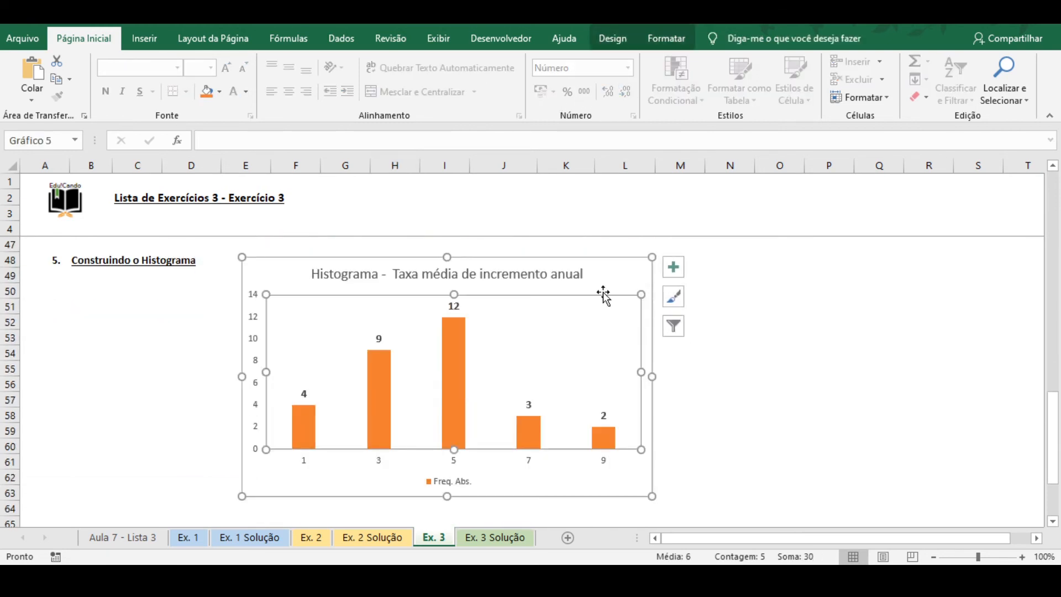
left_click(629, 273)
left_click(220, 92)
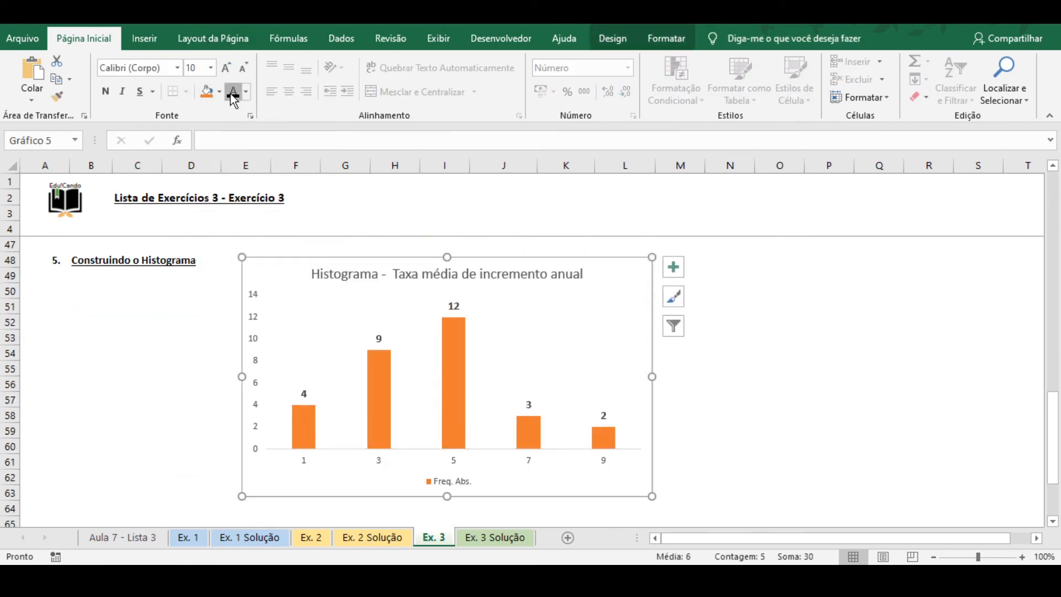
left_click(232, 110)
Set the gap width of the Freq. Abs. column series to 0%.
left_click(615, 40)
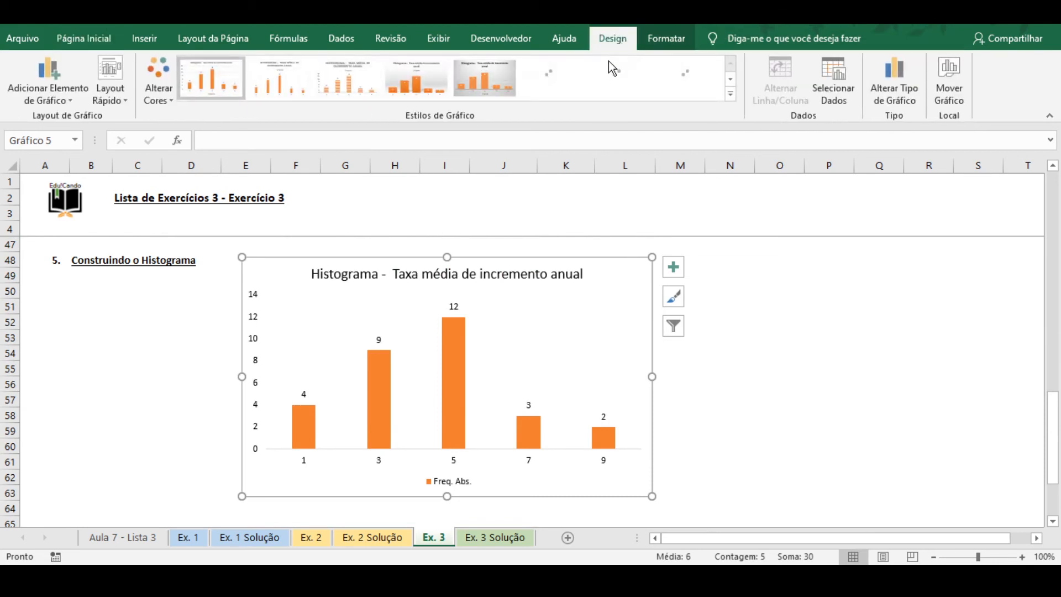
left_click(675, 40)
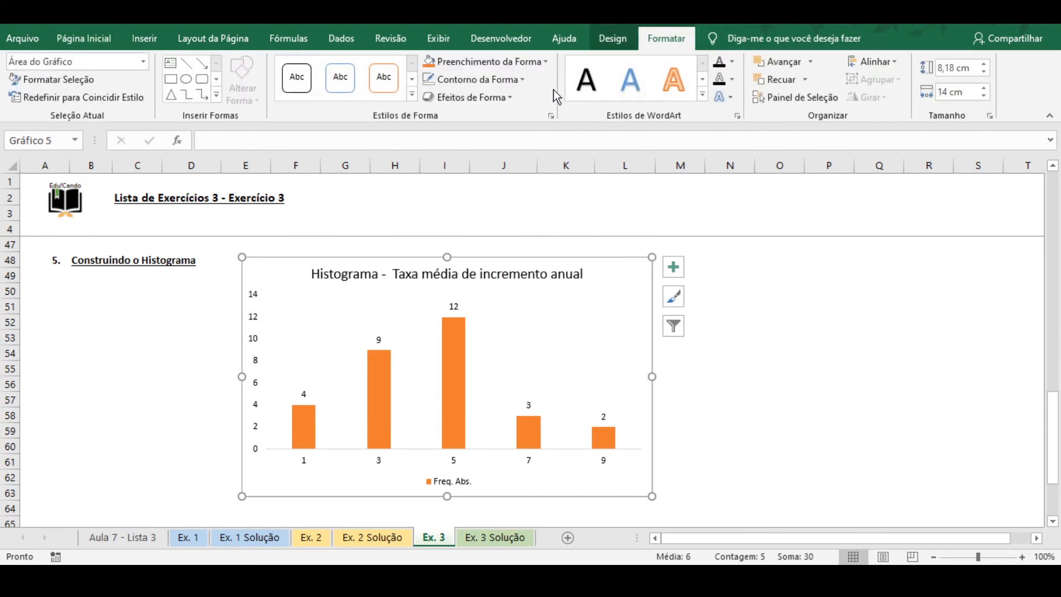
left_click(730, 381)
left_click(453, 346)
right_click(452, 346)
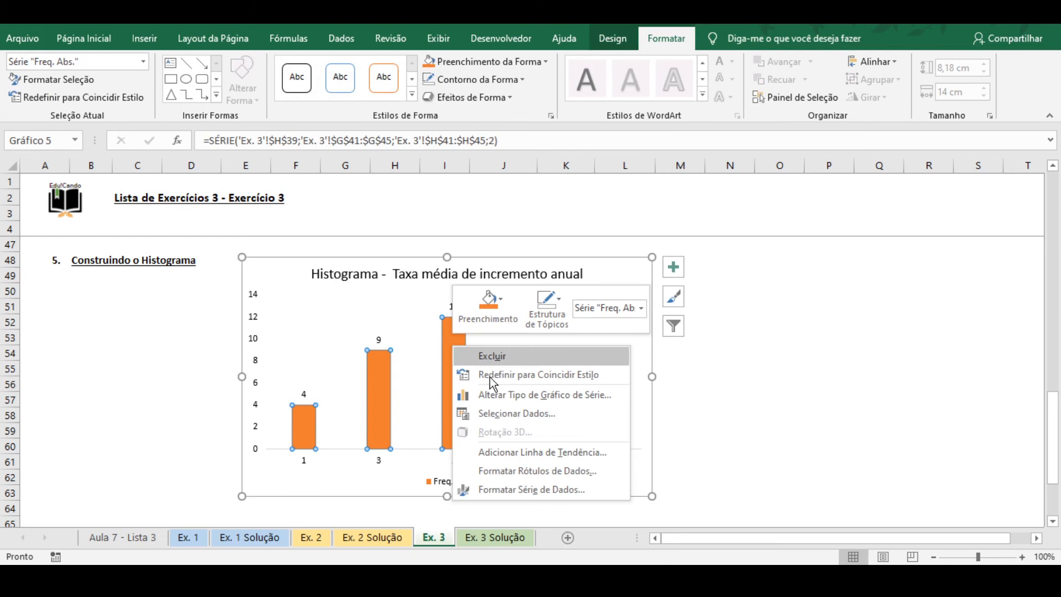
left_click(530, 486)
left_click_drag(996, 365, 995, 368)
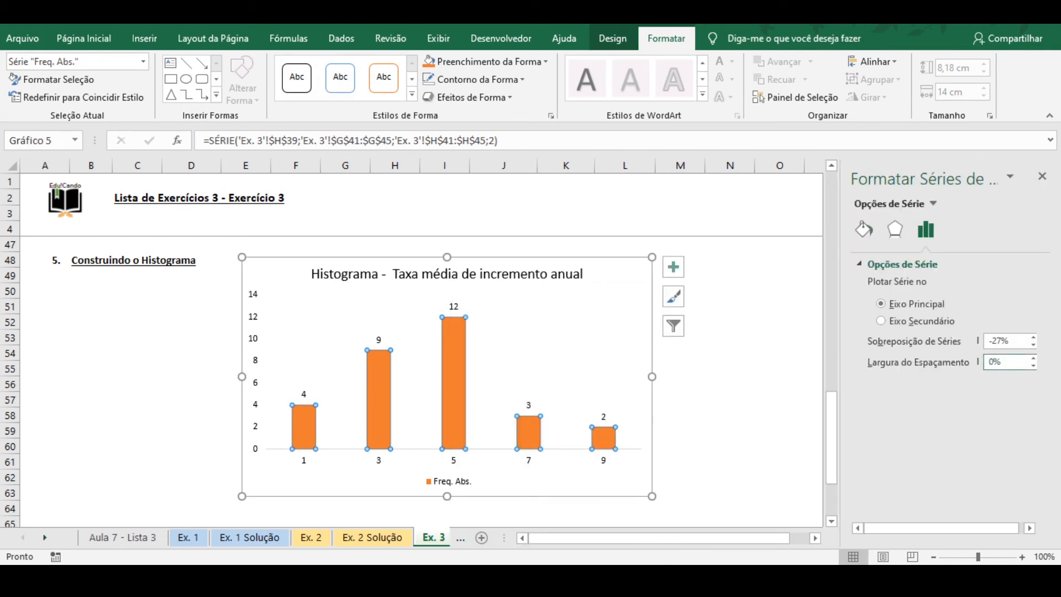
type("0")
key("Return")
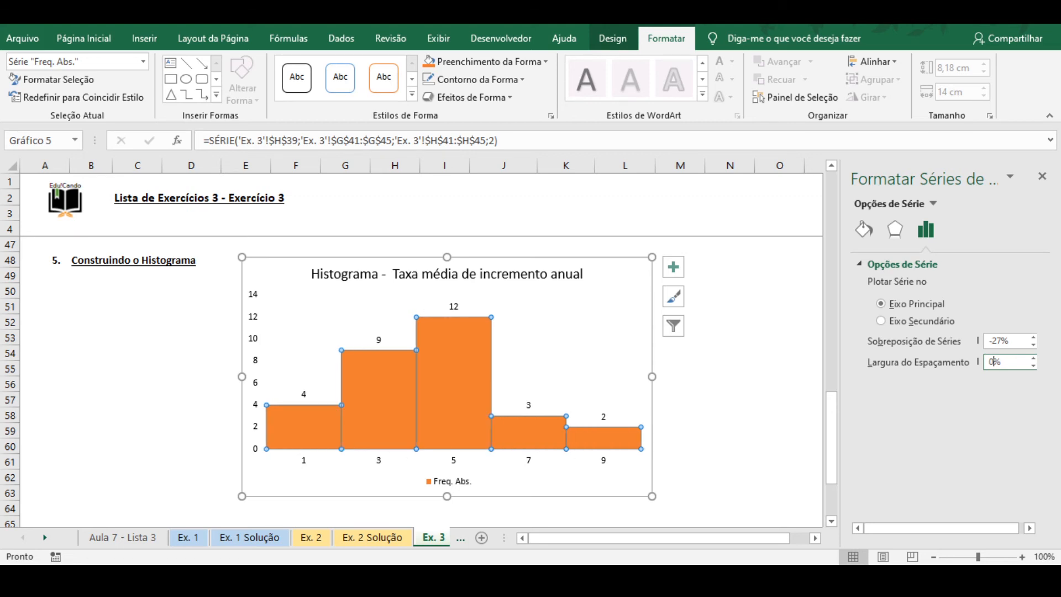
Give the histogram's Freq. Abs. bars an outline in the automatic black colour.
left_click(738, 378)
left_click(468, 398)
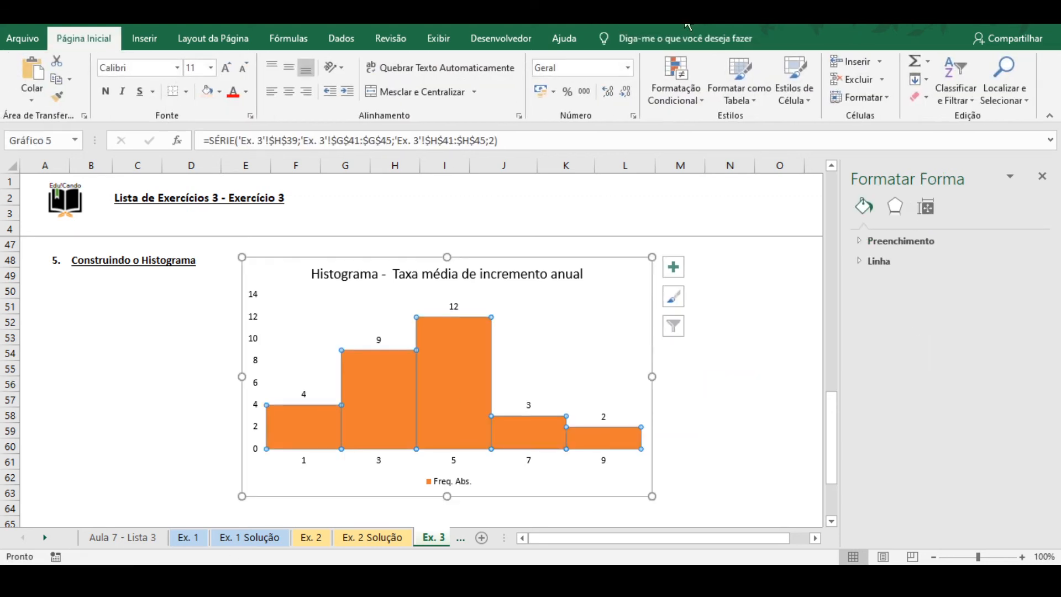
left_click(513, 80)
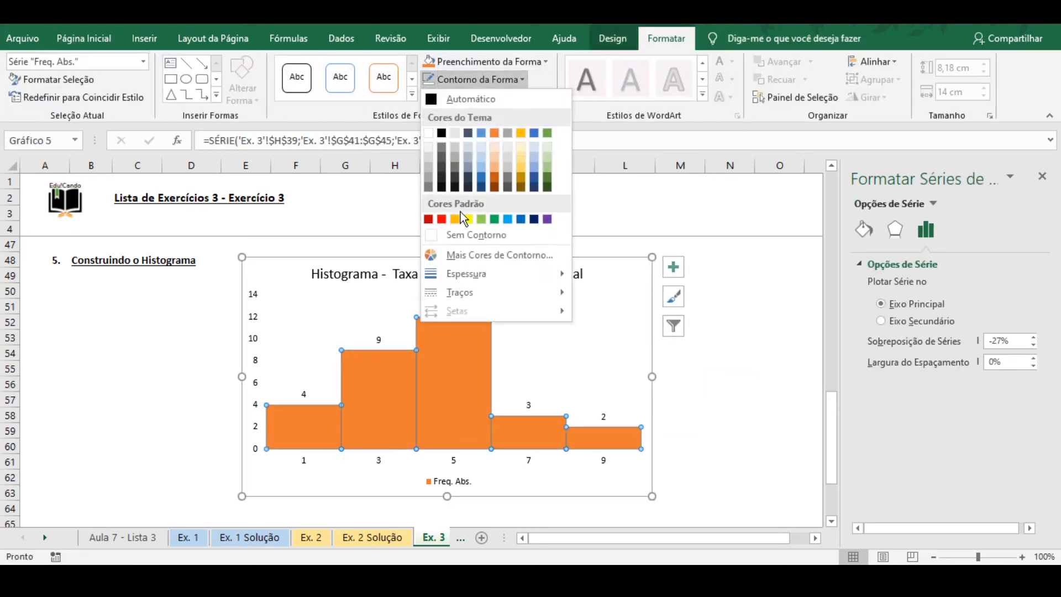
left_click(432, 99)
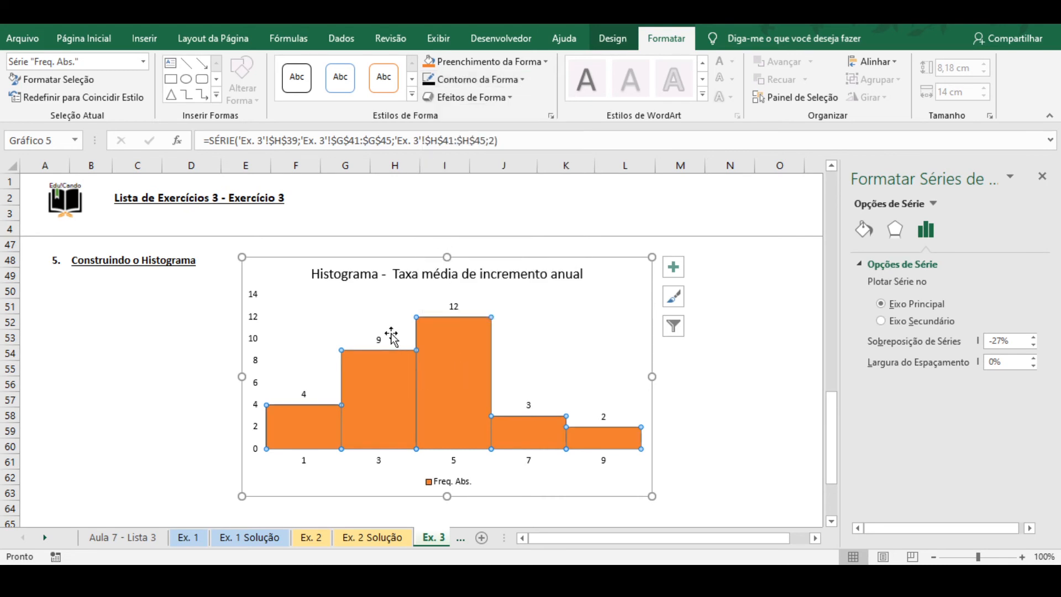
Make the histogram's data labels bold with a font size of 9.
left_click(380, 337)
left_click(91, 41)
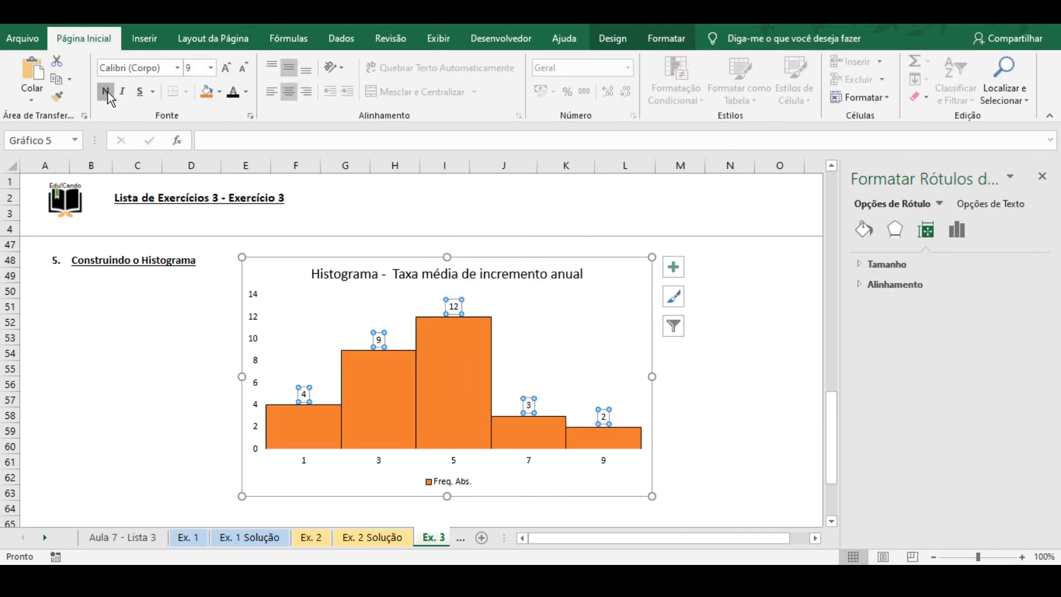
left_click(237, 73)
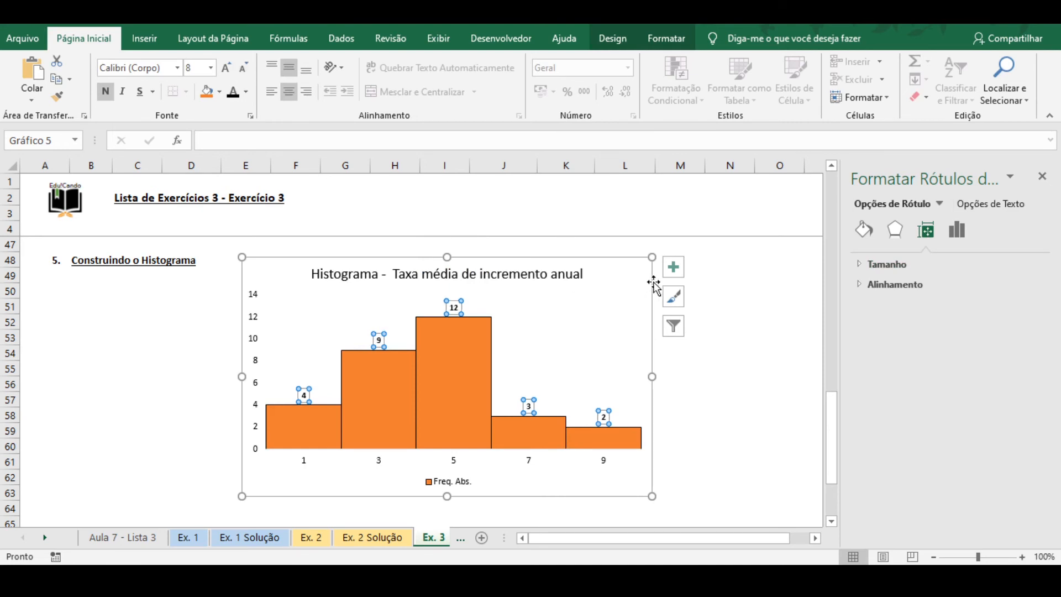
left_click(228, 73)
left_click(227, 72)
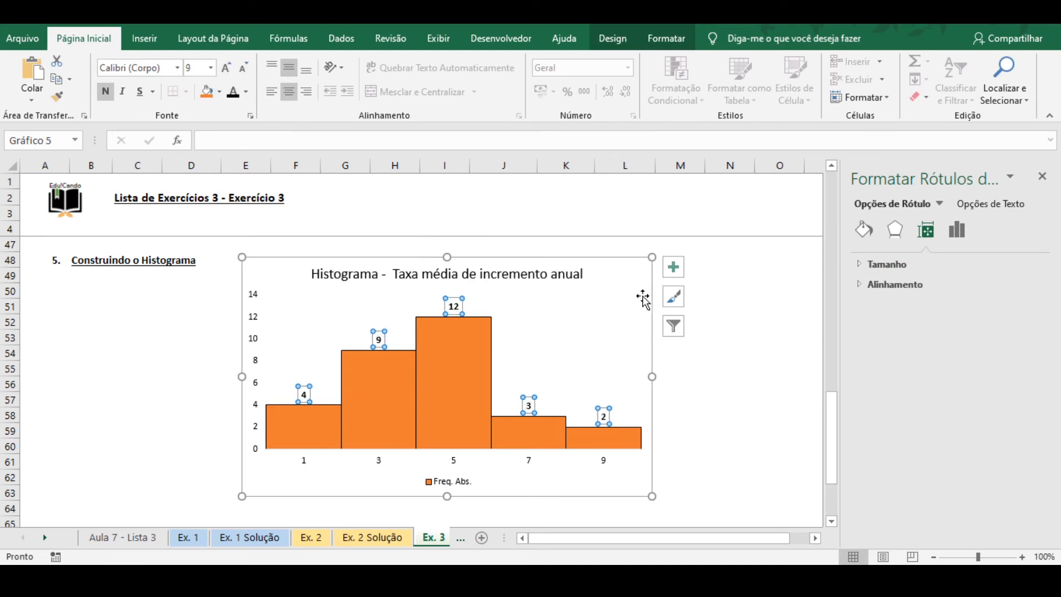
Add axis titles to the histogram and remove its legend.
left_click(673, 267)
left_click(714, 305)
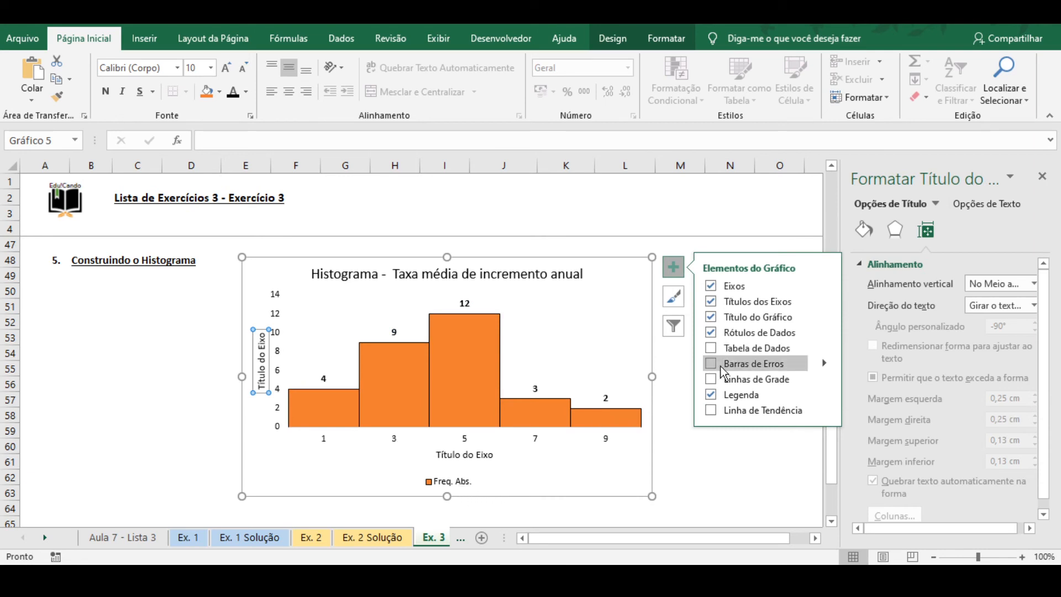
left_click(708, 398)
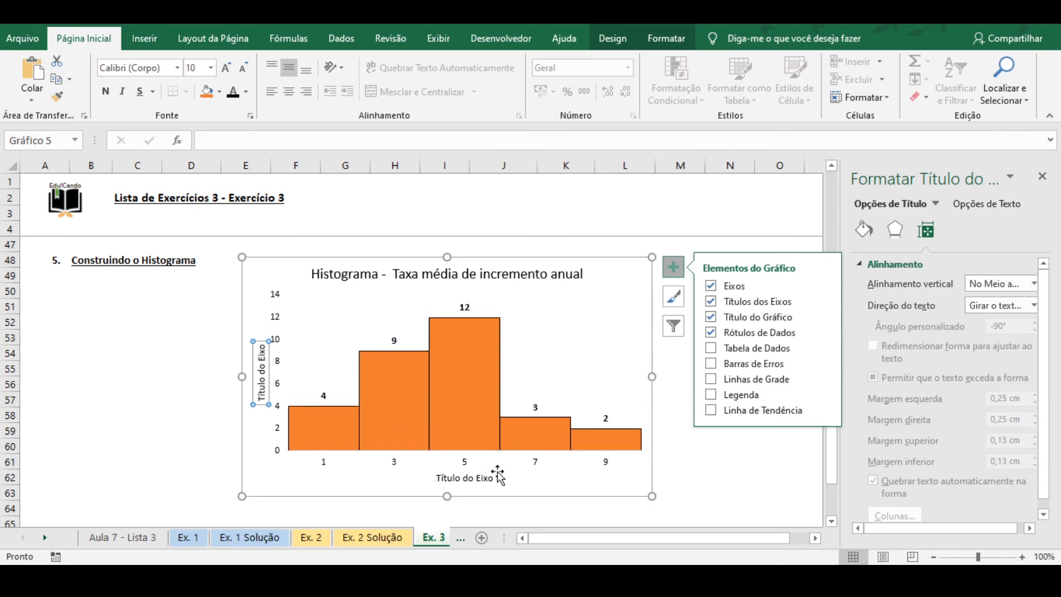
Set the histogram's horizontal axis title to "Taxa de incremento geométrico anual".
left_click(467, 484)
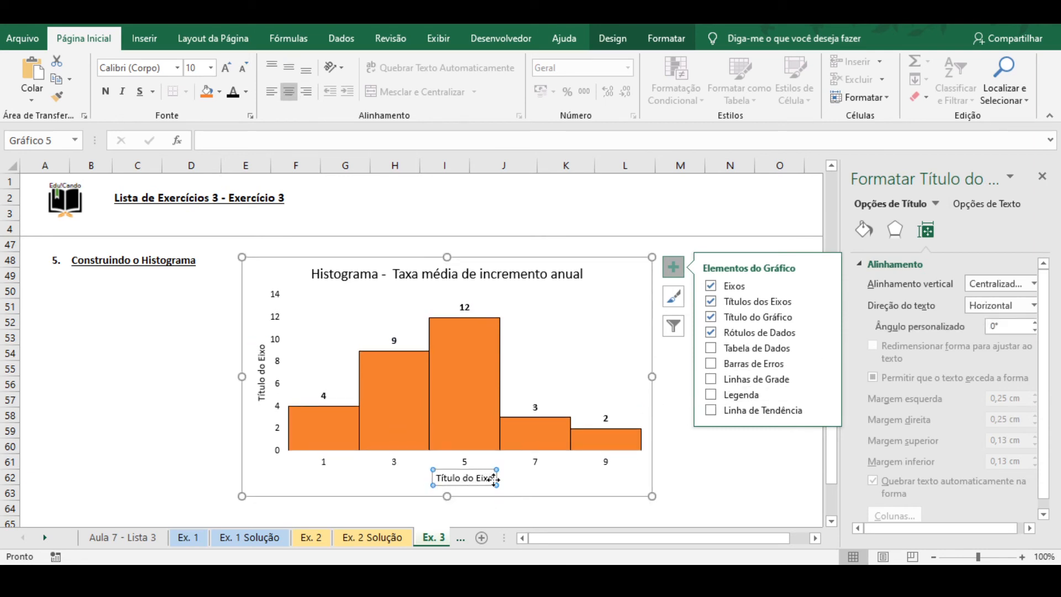
left_click_drag(495, 479, 435, 478)
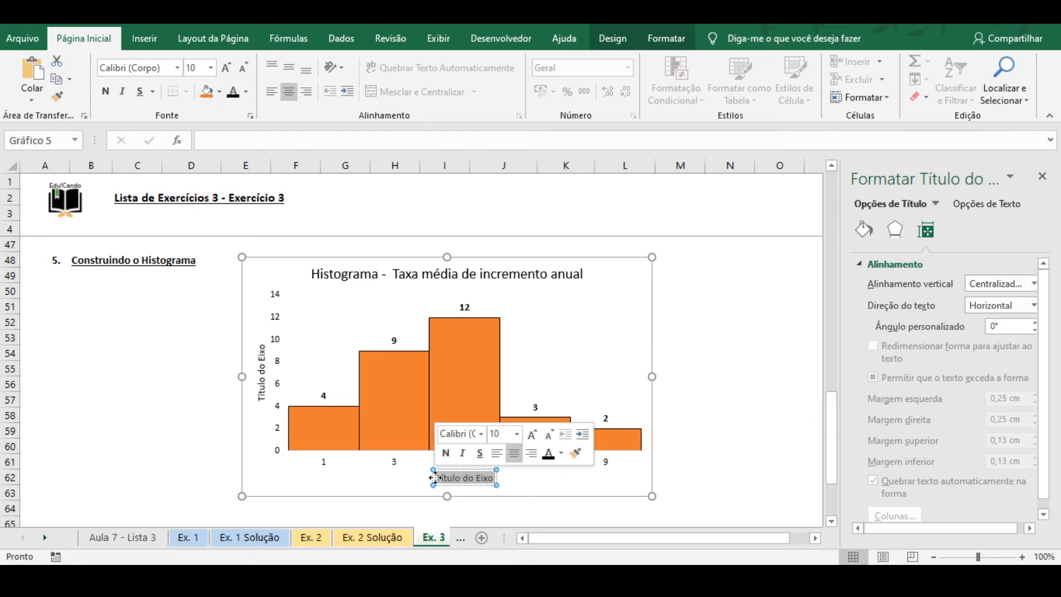
type("Taxa de inc")
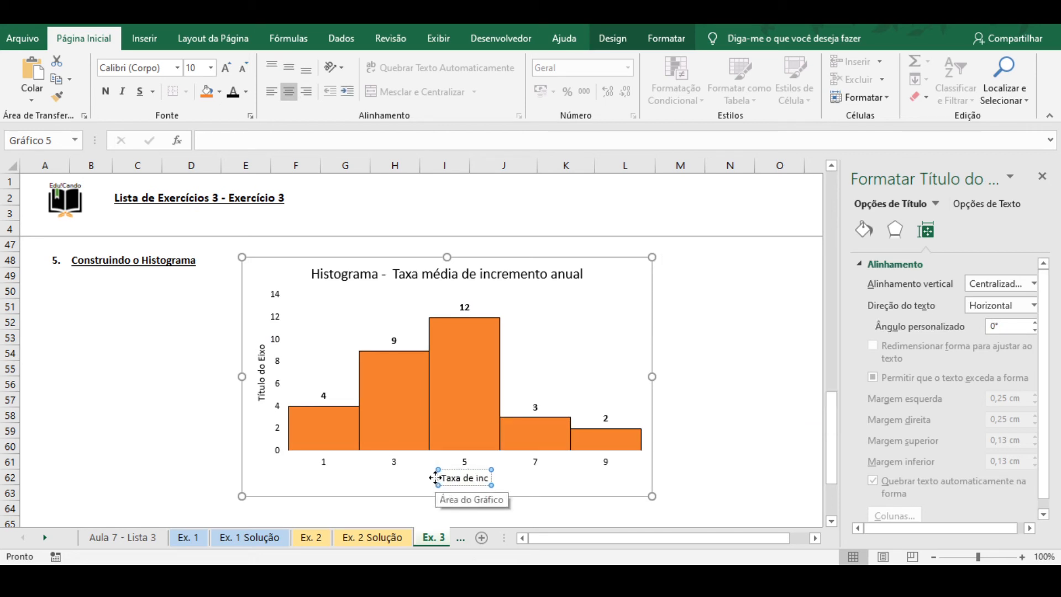
type("remento geométrico anual")
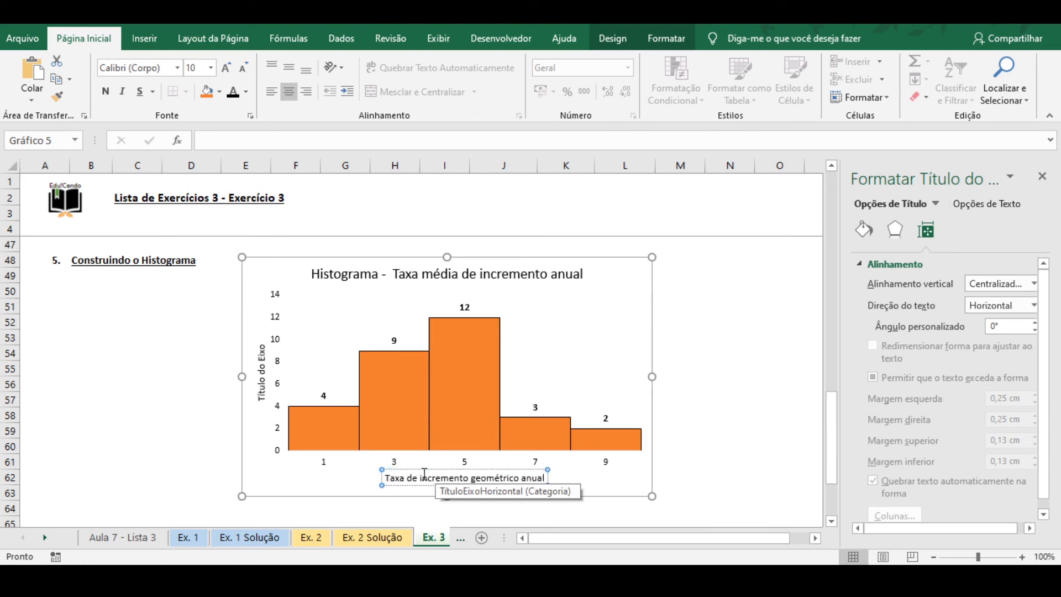
Set the histogram's vertical axis title to "Frequência de Municípios".
left_click(263, 389)
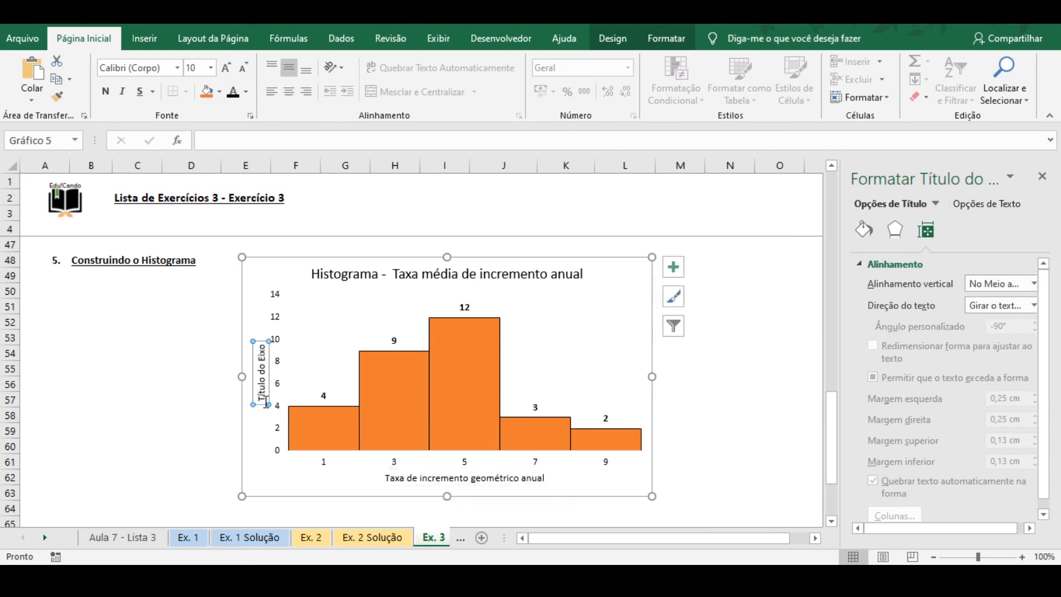
left_click_drag(264, 401, 256, 350)
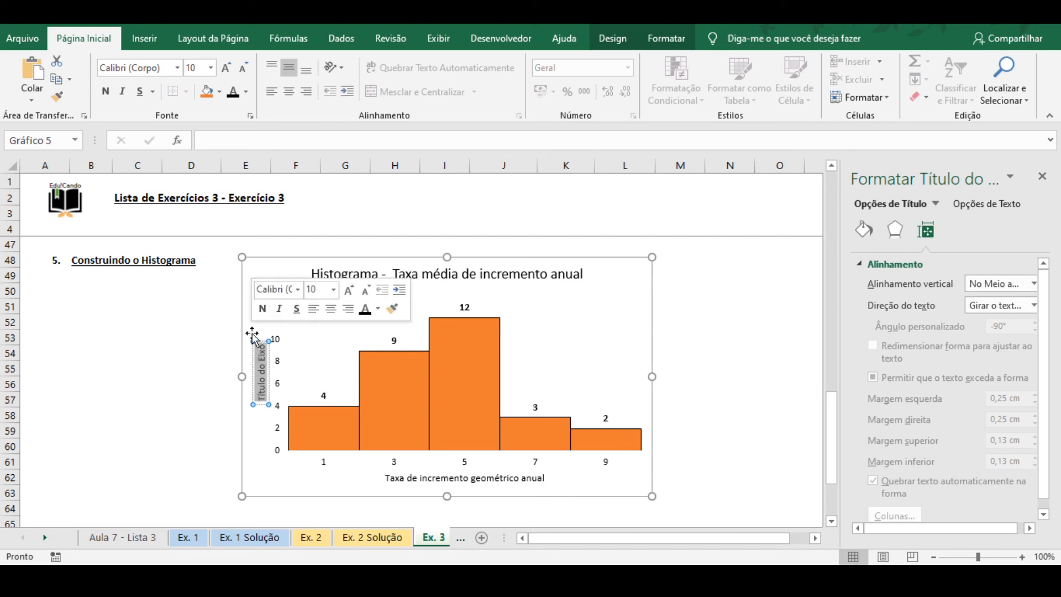
type("Frequência de Municíp")
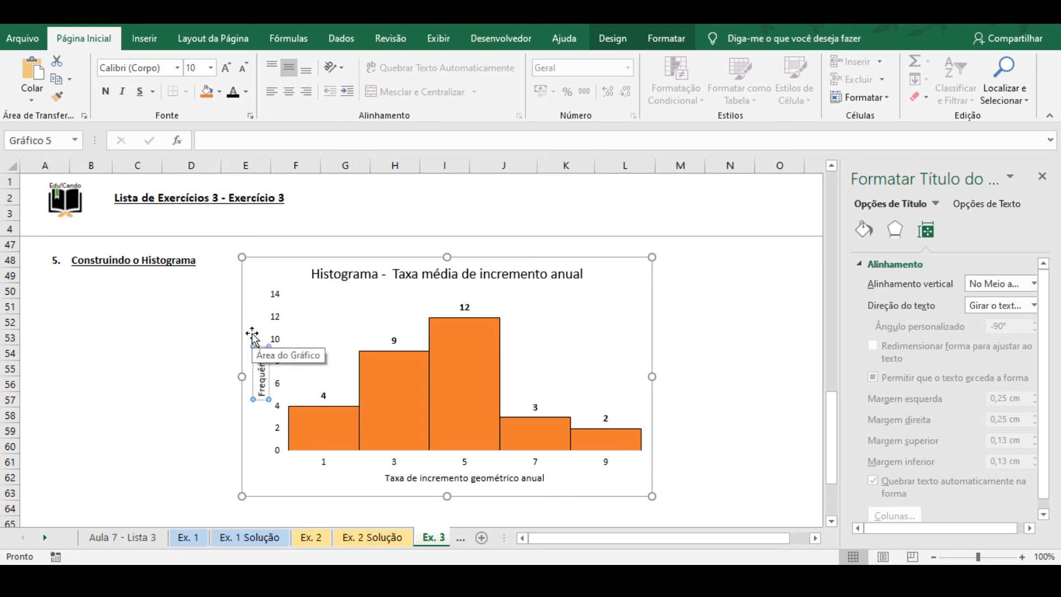
type("ios")
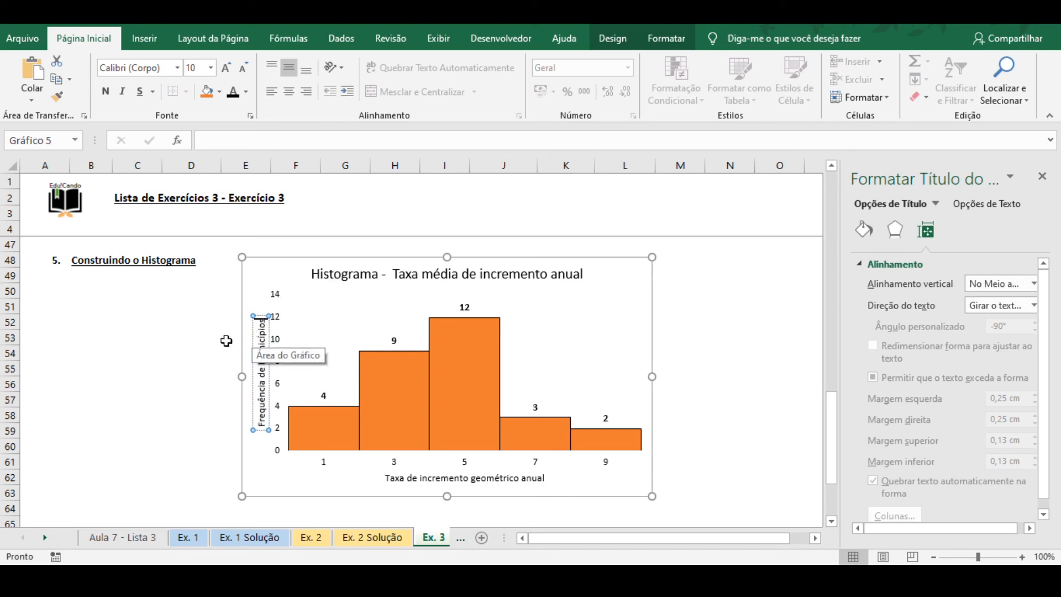
left_click(133, 364)
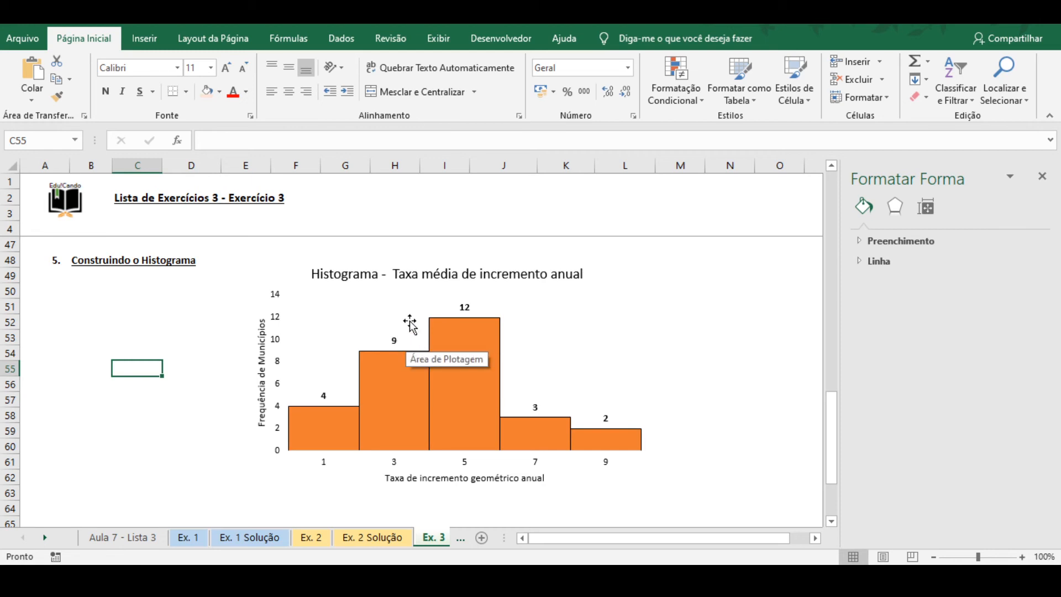
Enlarge the histogram so it extends to column M and row 64, and close the formatting pane.
left_click(632, 280)
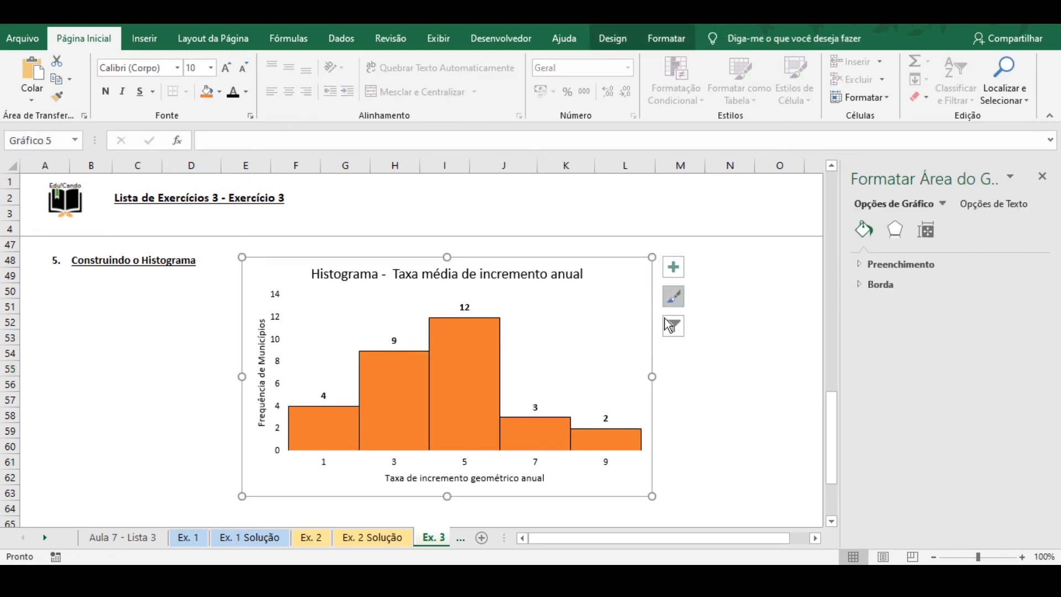
left_click_drag(652, 496, 699, 509)
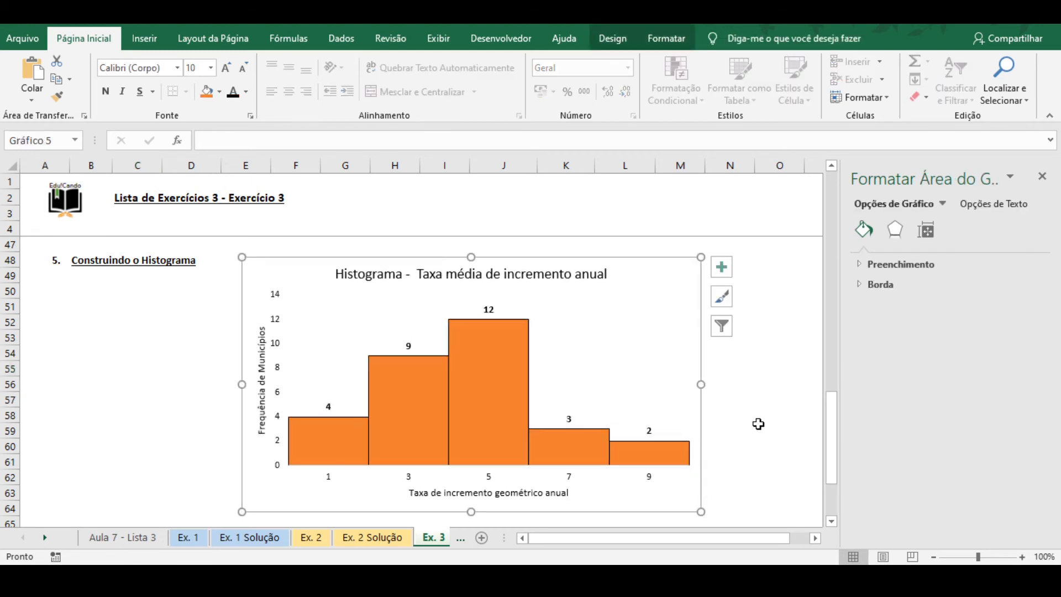
left_click(759, 426)
scroll(765, 409, "down", 2)
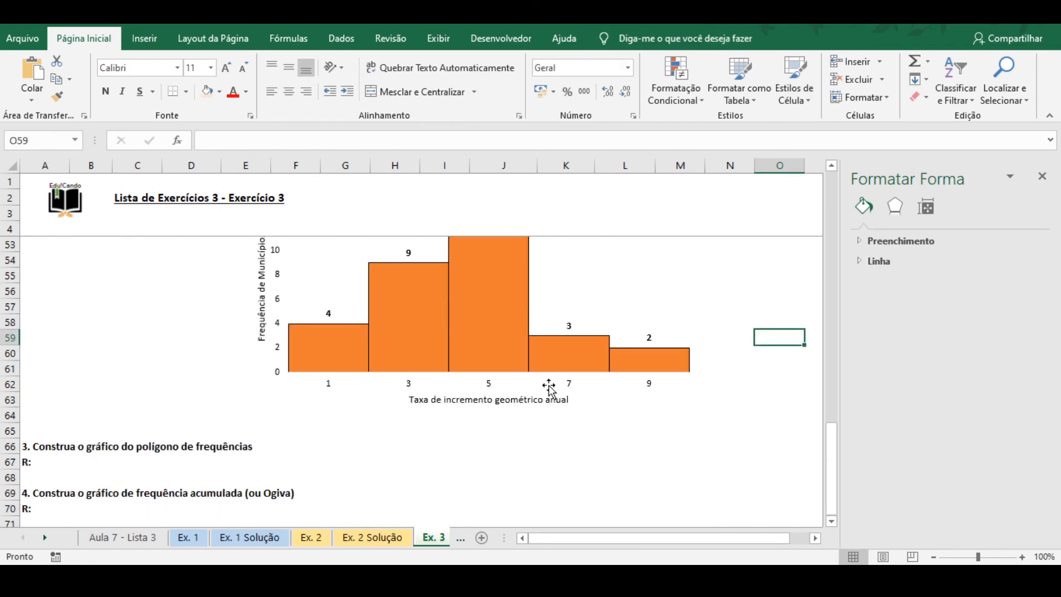
left_click(1043, 177)
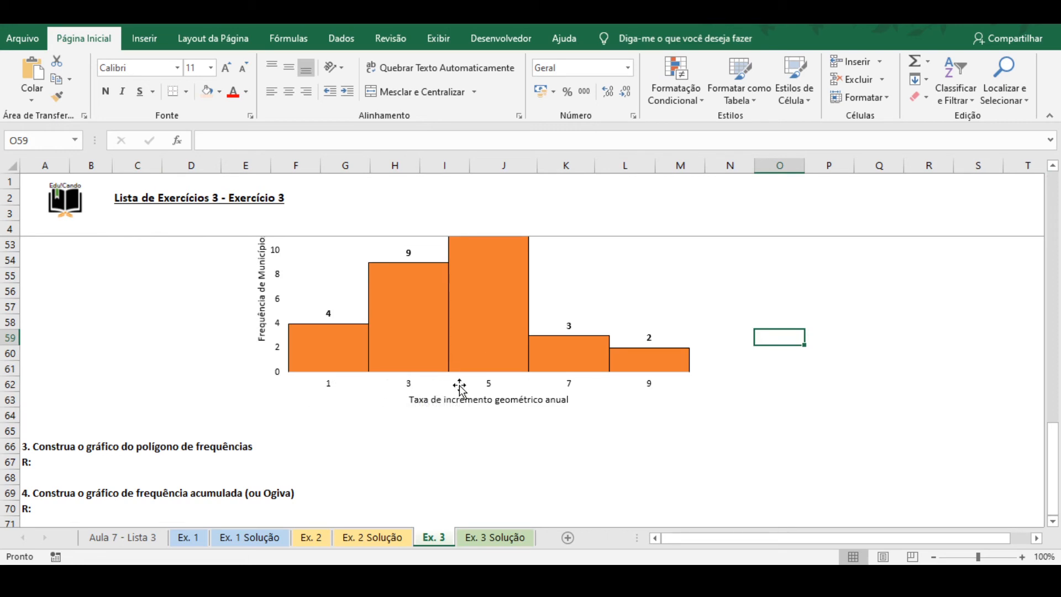
Insert 11 blank rows at row 68, between question 3 and question 4.
left_click(9, 477)
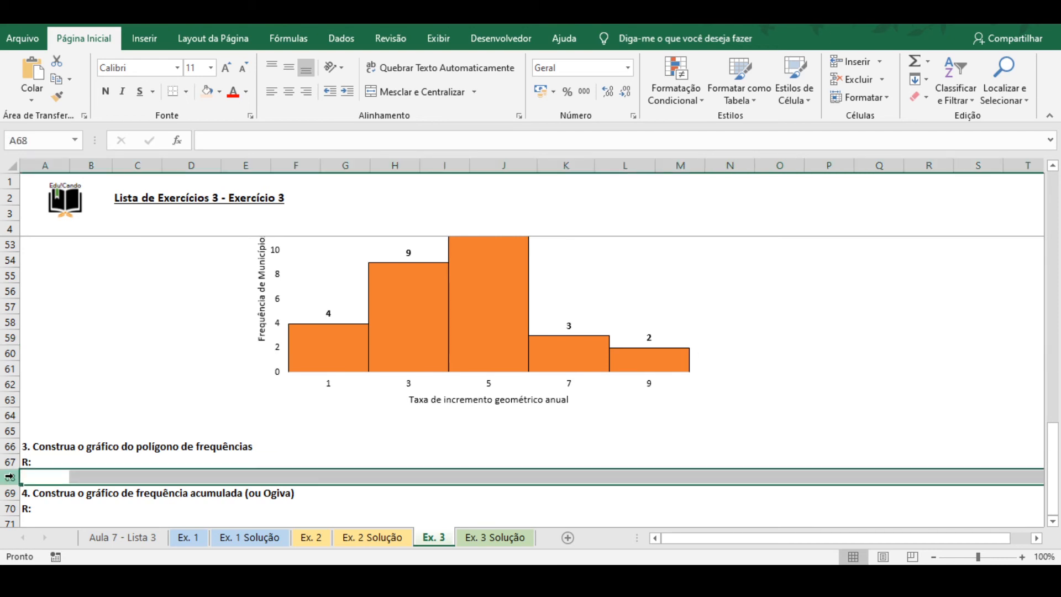
key("ctrl+plus")
key("ctrl+plus")
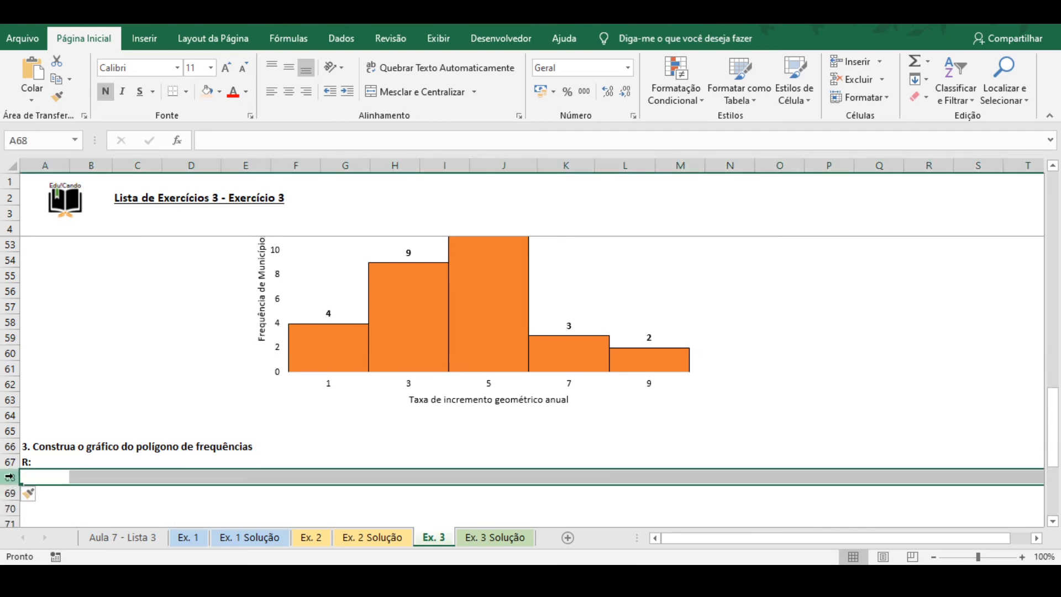
Insert a line chart from G39:H46 with the P. Médio values as categories and Freq. Abs. as the only series.
scroll(308, 431, "up", 7)
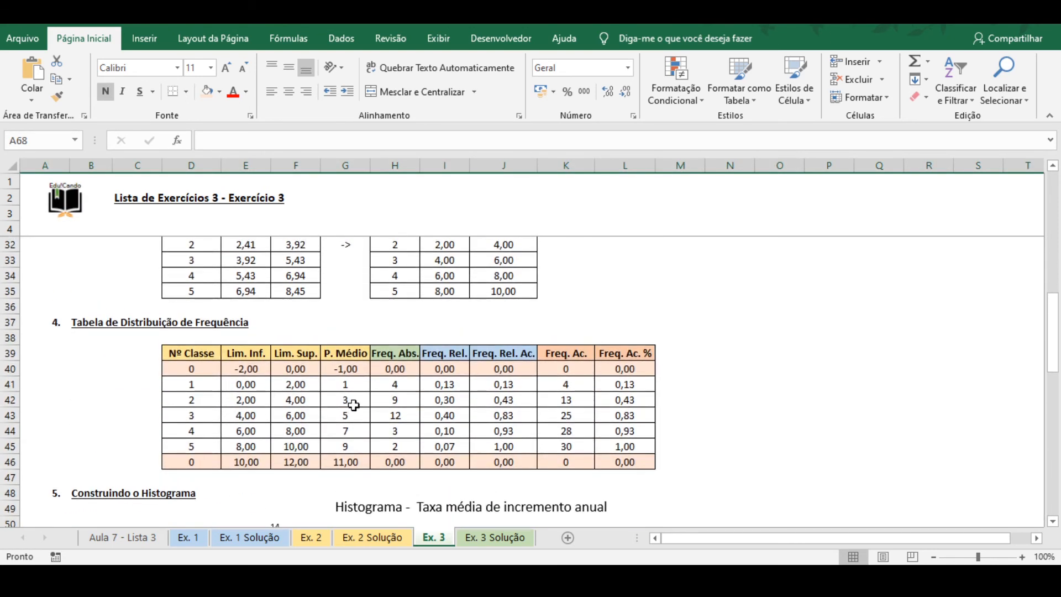
scroll(354, 406, "down", 1)
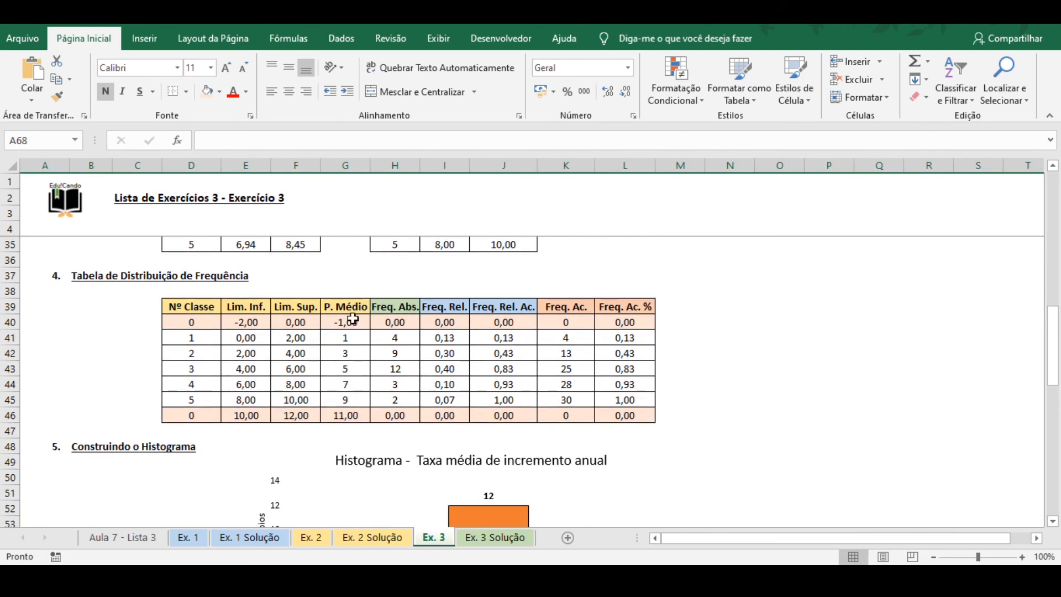
left_click_drag(346, 307, 345, 413)
left_click_drag(407, 307, 406, 417)
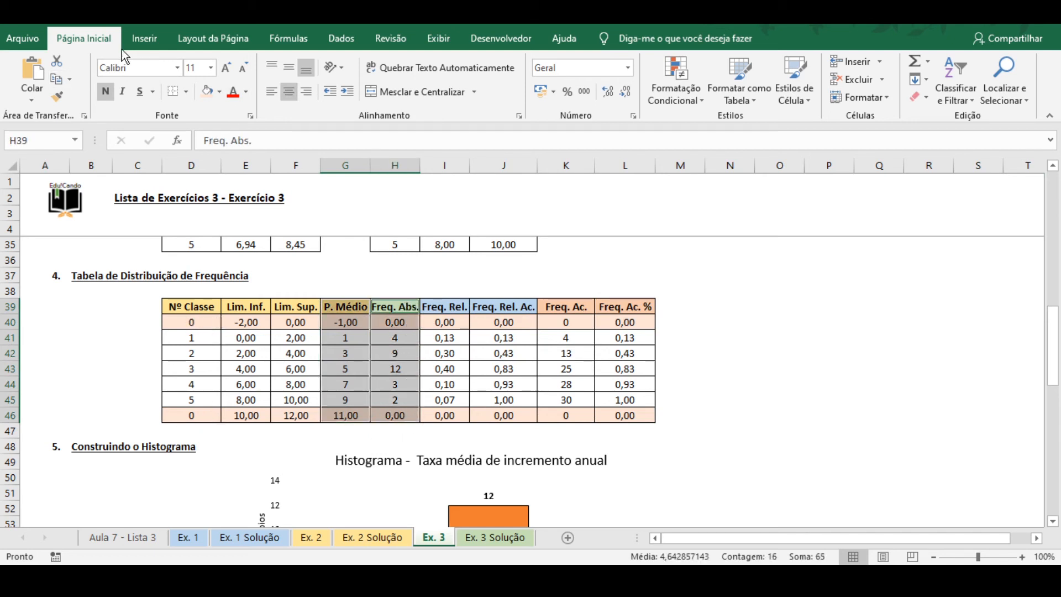
left_click(141, 42)
left_click(386, 91)
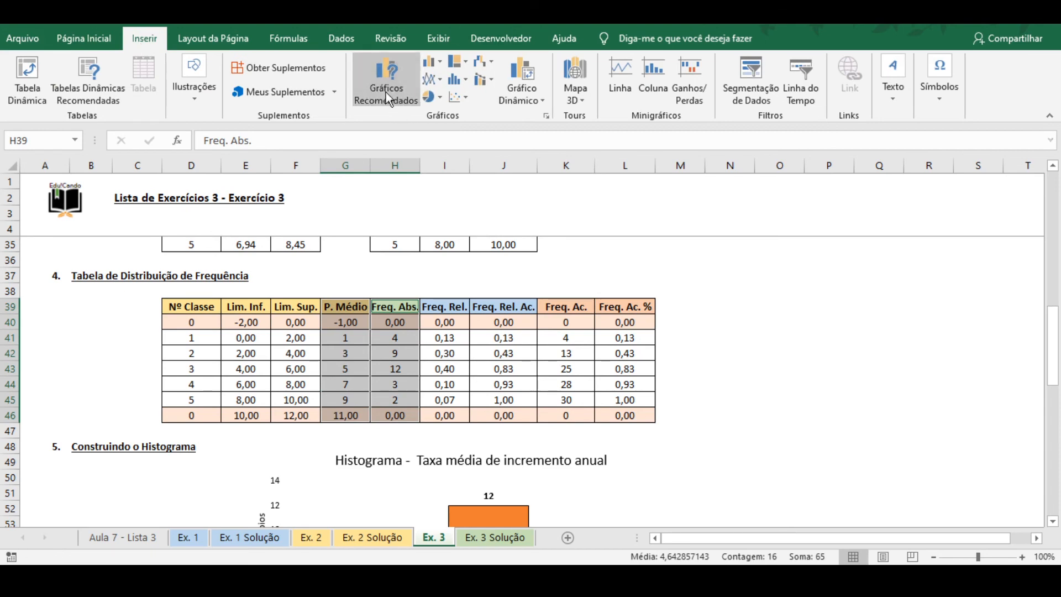
left_click(452, 89)
left_click(364, 170)
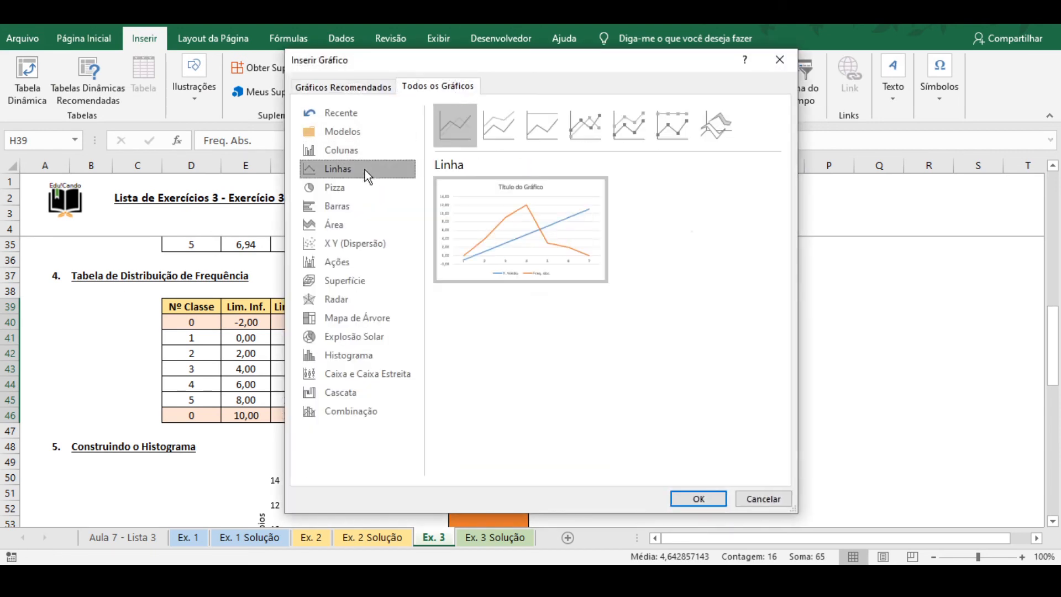
left_click(671, 232)
left_click(704, 499)
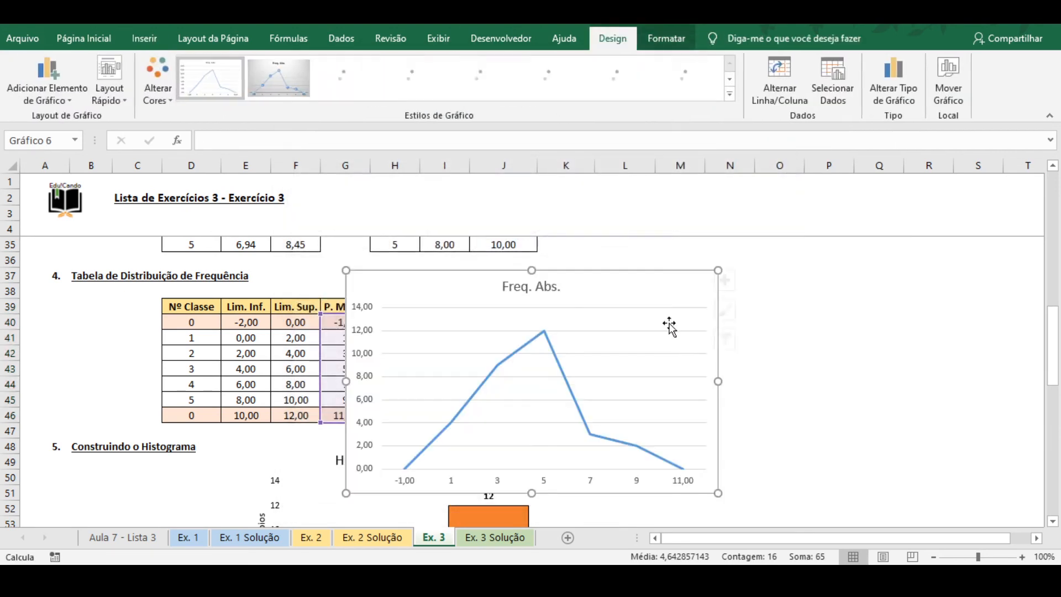
Cut the new line chart from the frequency table and paste it into the blank space under question 3.
key("Delete")
scroll(410, 315, "down", 9)
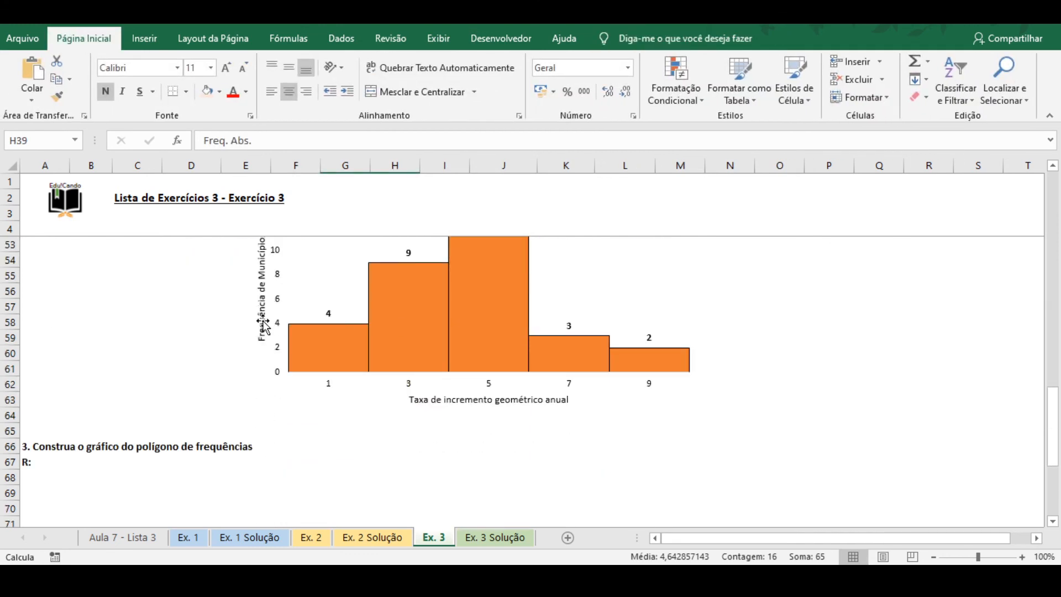
left_click(194, 326)
left_click(344, 323)
key("ctrl+v")
scroll(246, 345, "down", 2)
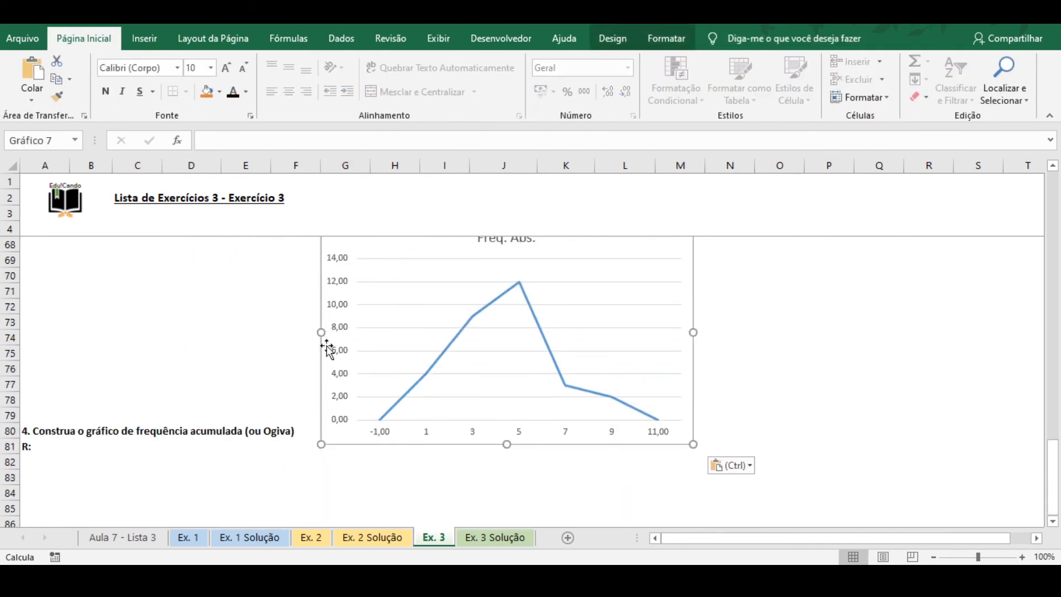
left_click(348, 315)
left_click_drag(449, 436, 441, 408)
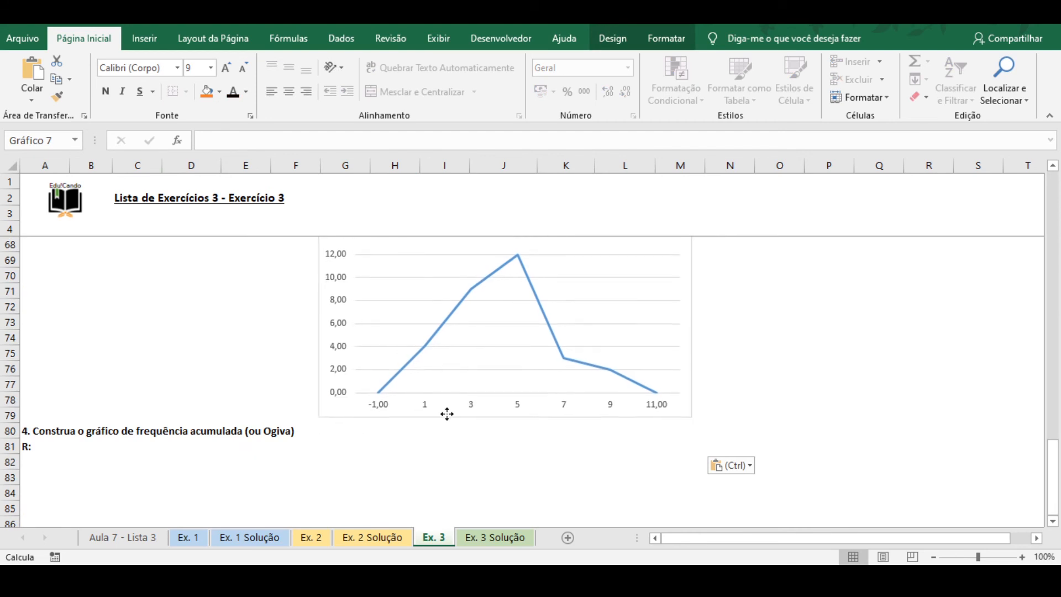
Insert four blank rows at row 80 above question 4, then align the line chart with row 66 beside question 3 and enlarge it.
left_click(11, 432)
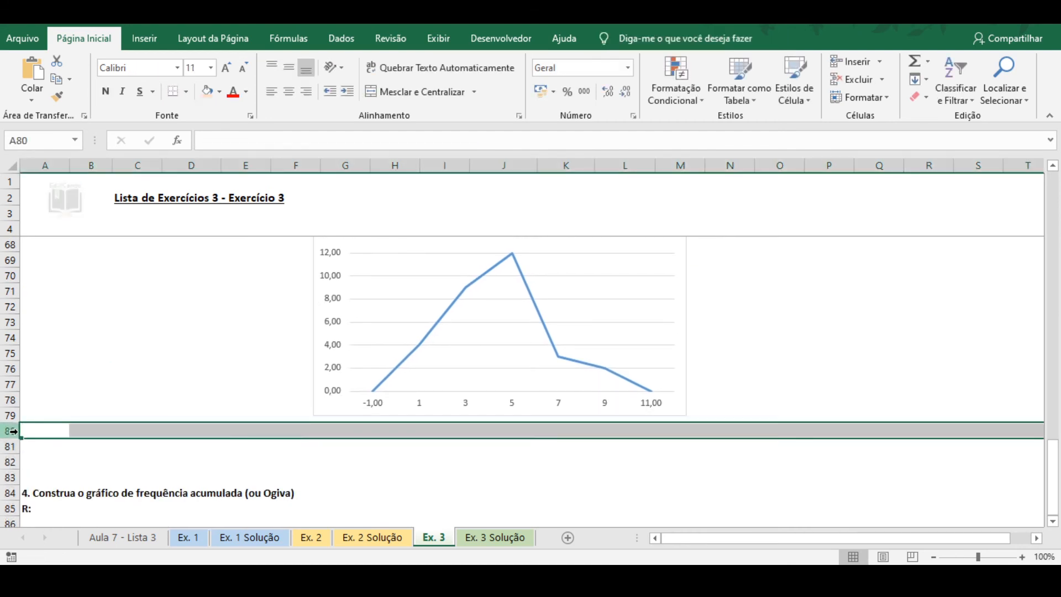
scroll(391, 307, "up", 2)
left_click(392, 307)
left_click_drag(391, 307, 363, 317)
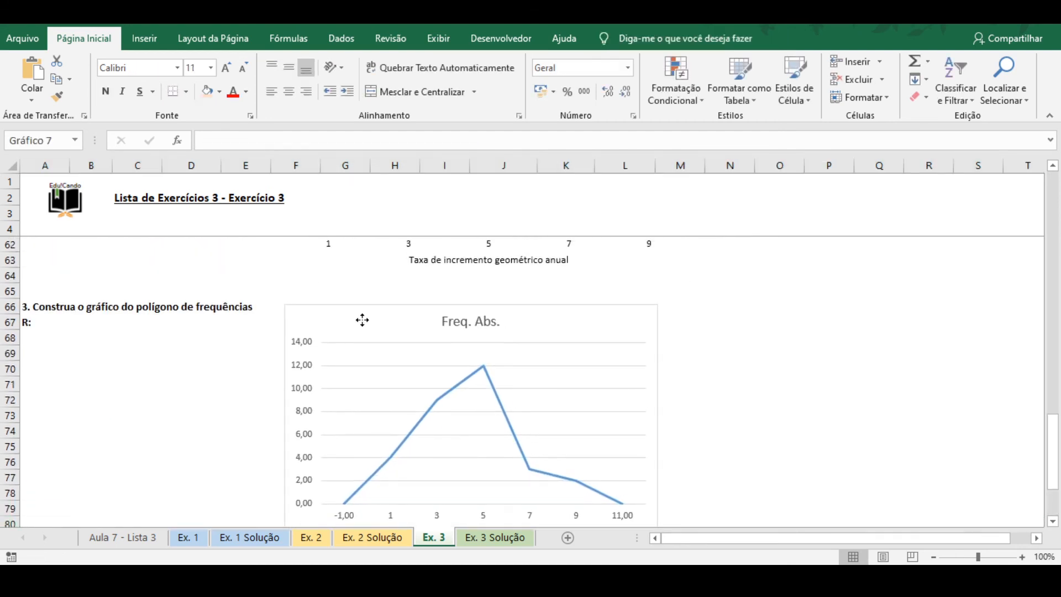
scroll(853, 350, "down", 1)
left_click_drag(670, 483, 701, 502)
Retitle the line chart under question 3 "Polígono de Frequências - Taxa Média de Incremento Anual".
left_click(508, 280)
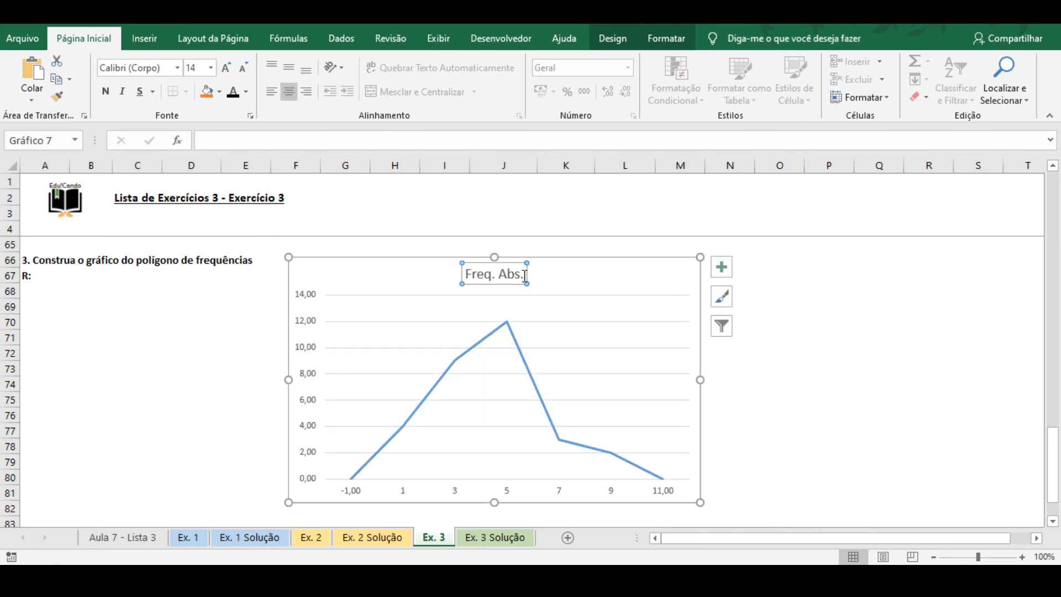
left_click_drag(525, 275, 426, 267)
type("Polígono")
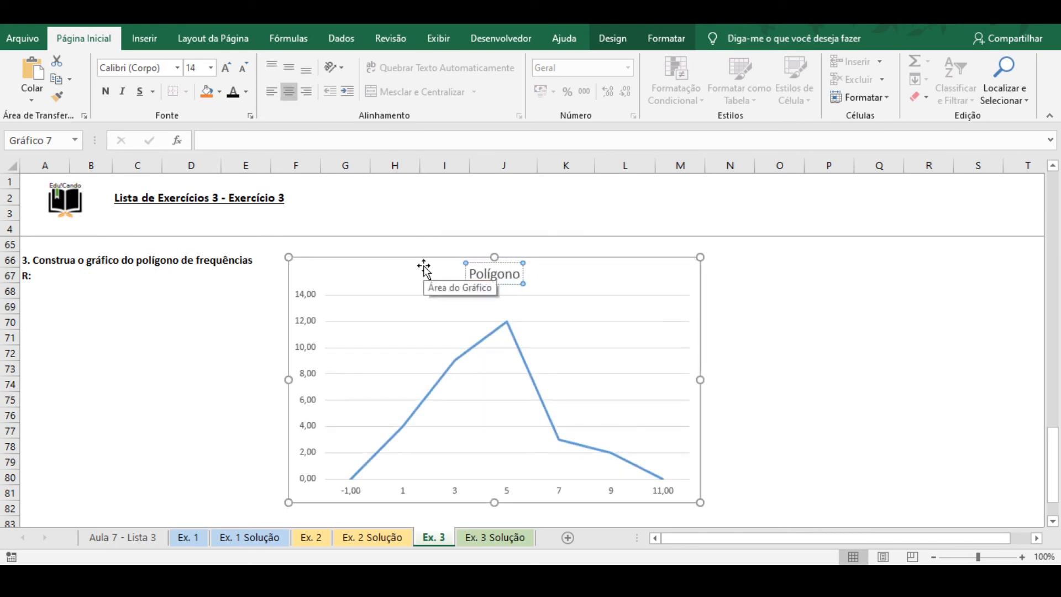
type(" de Frequêcia")
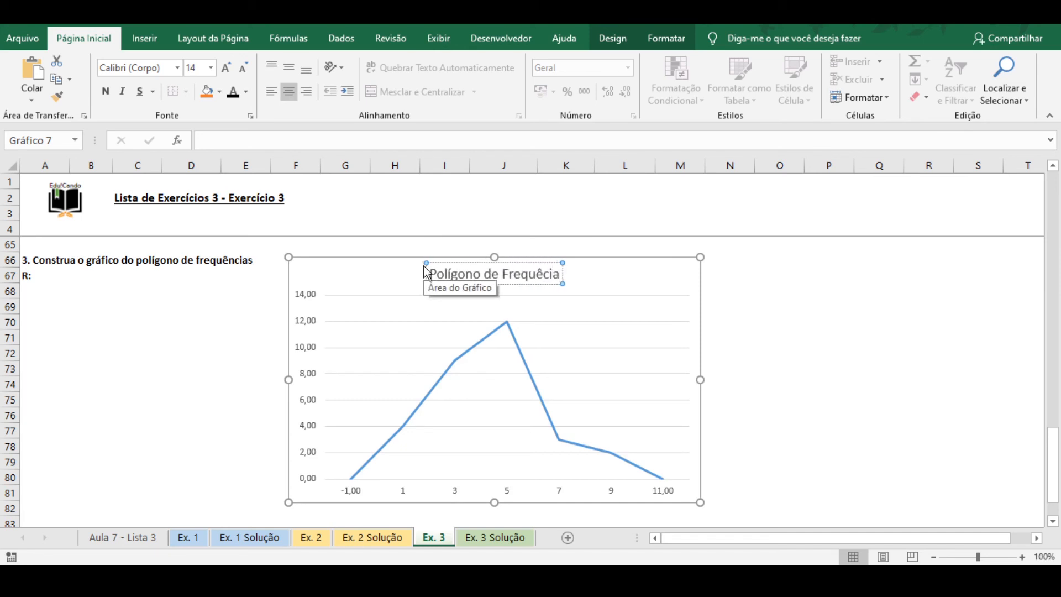
key("BackSpace")
key("BackSpace")
key("BackSpace")
type("ncias -")
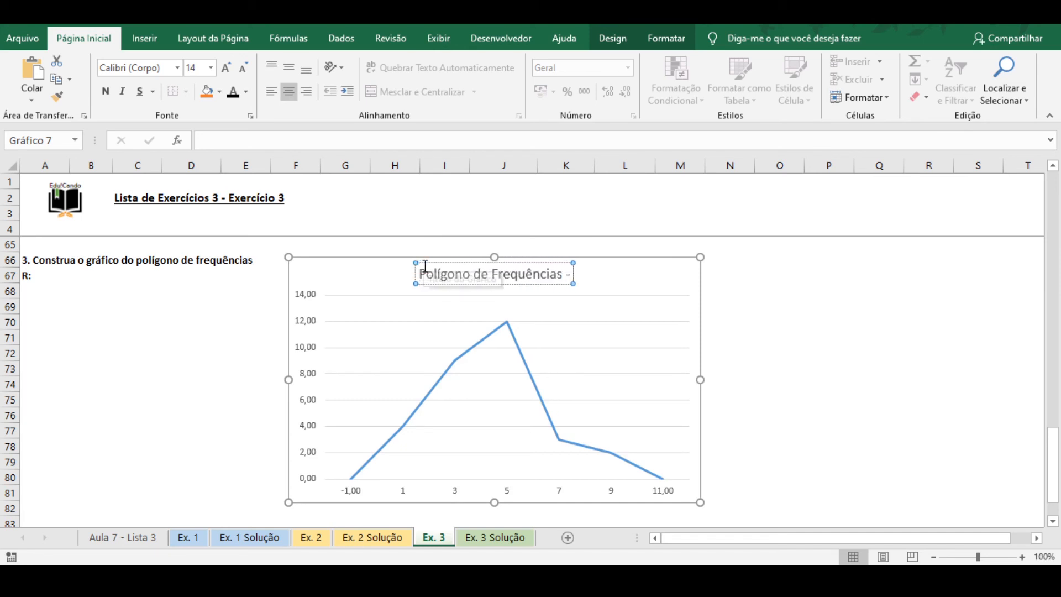
type(" Taxa Mé")
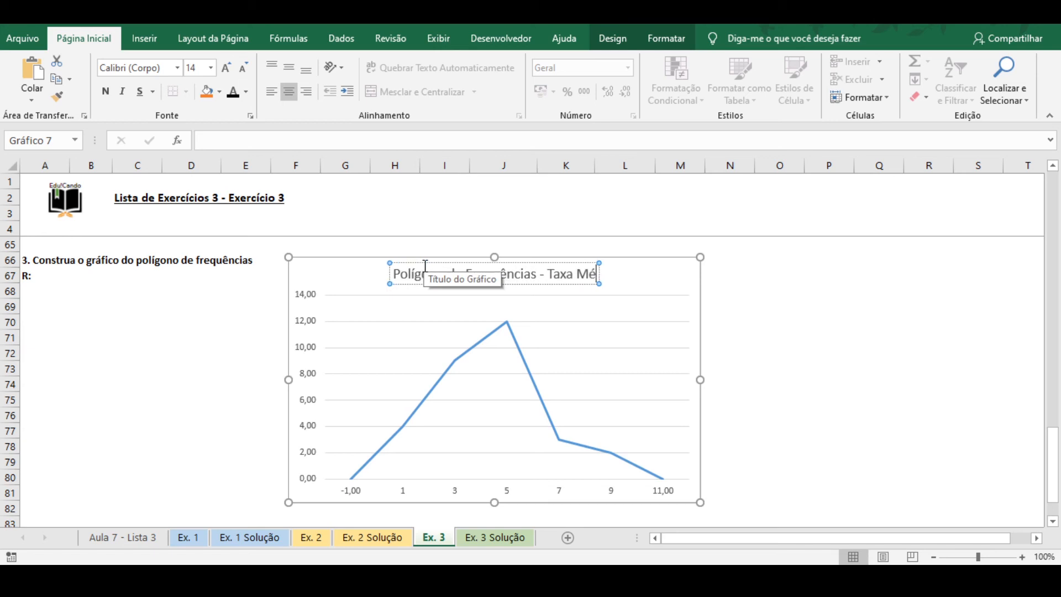
type("dia de Incremento Anual")
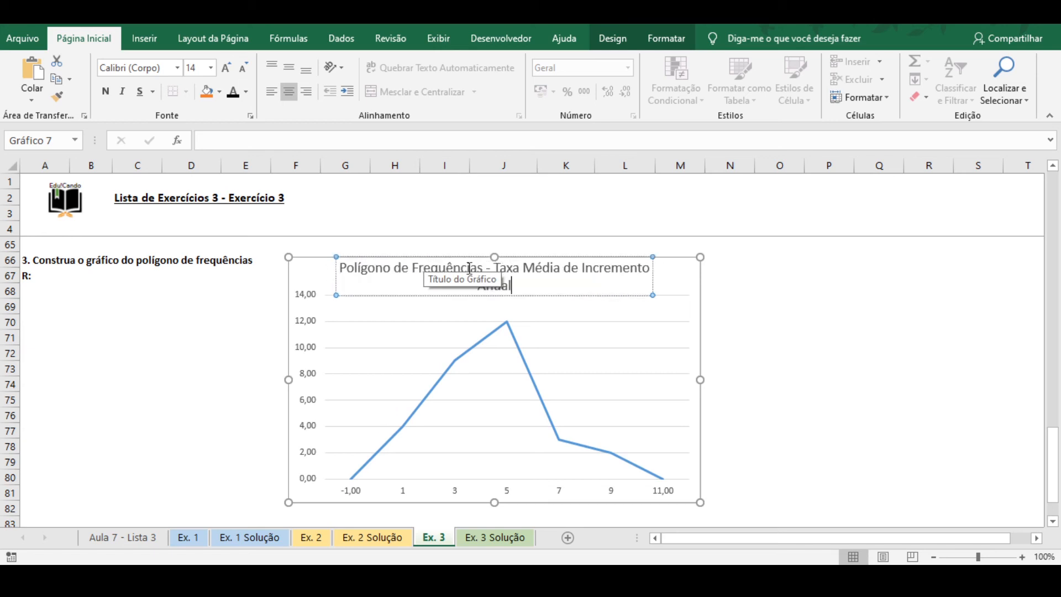
left_click(796, 294)
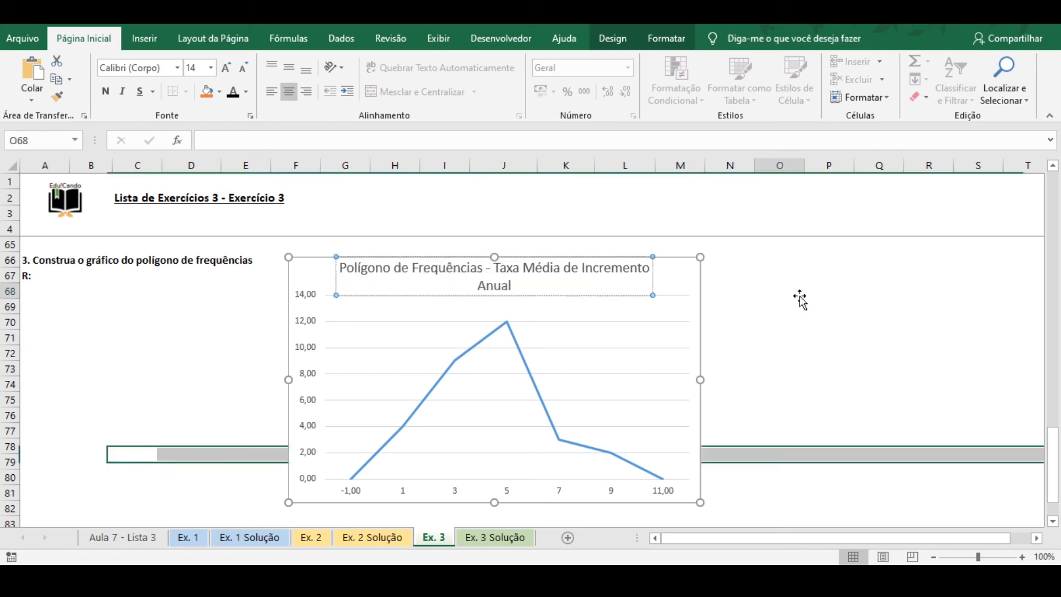
Enlarge the frequency polygon chart to about 15 cm wide by 8.73 cm high and make all its text black.
left_click(686, 297)
left_click_drag(701, 502, 729, 513)
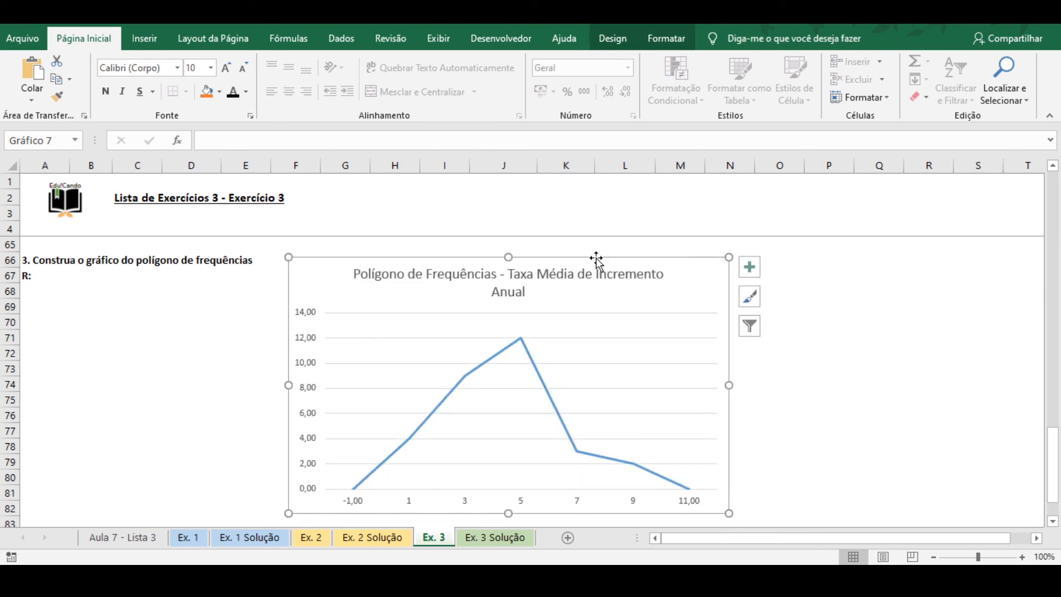
left_click(233, 91)
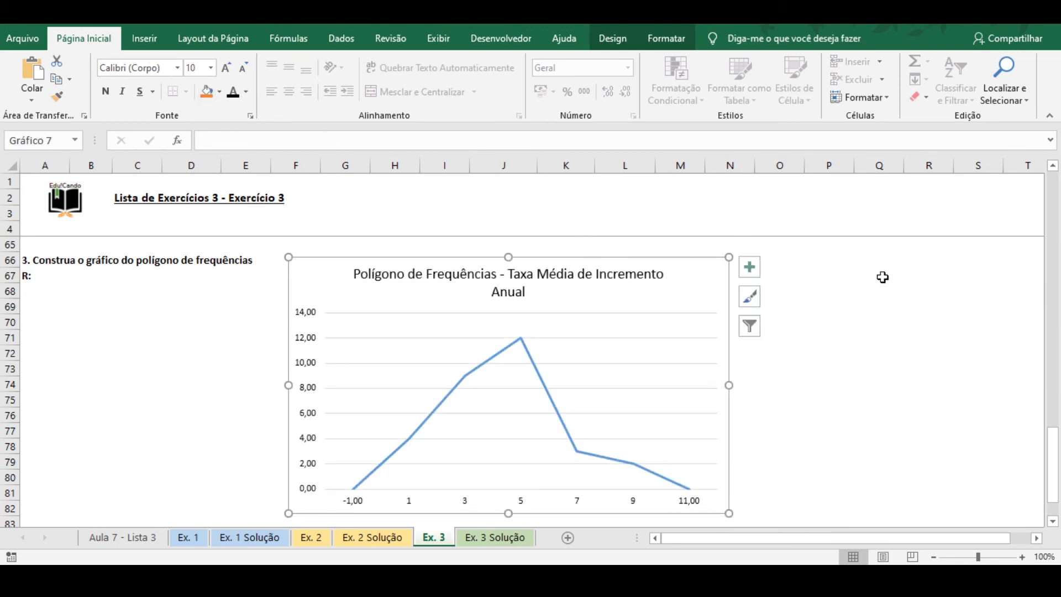
Add data labels to the frequency polygon chart and remove its gridlines.
left_click(749, 267)
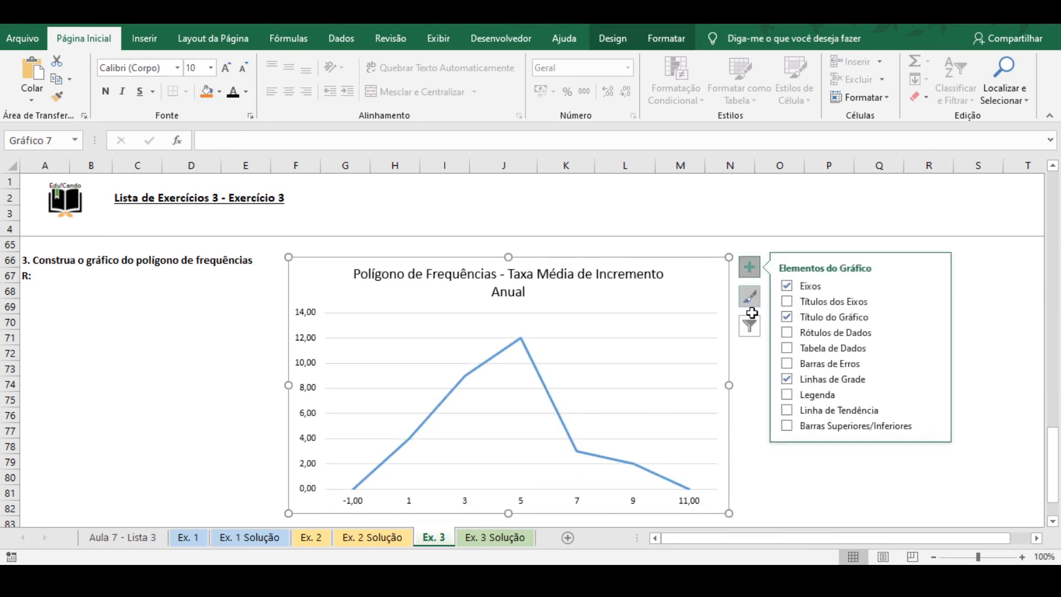
left_click(787, 332)
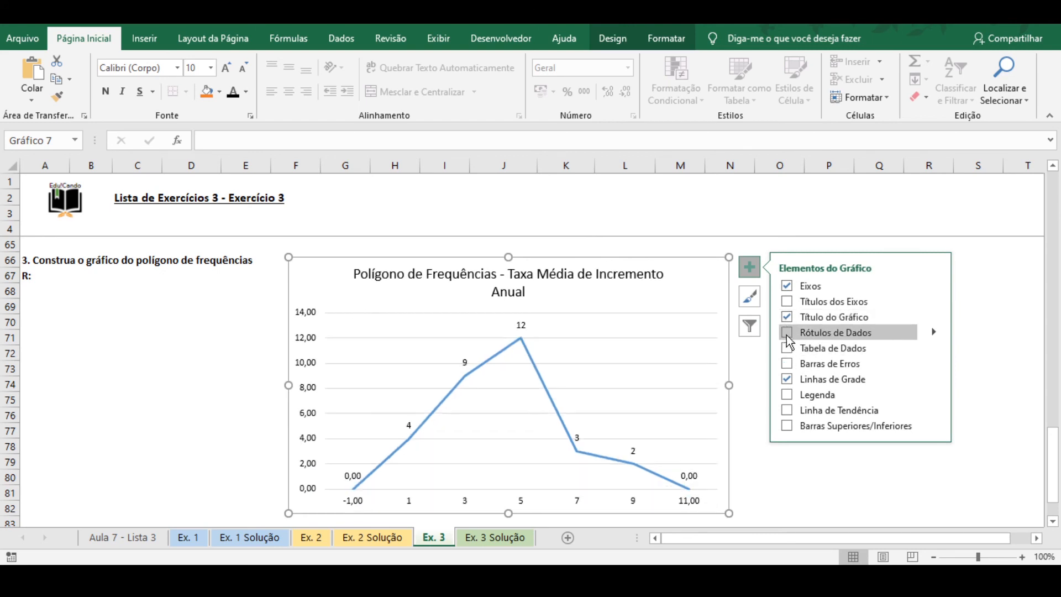
left_click(788, 379)
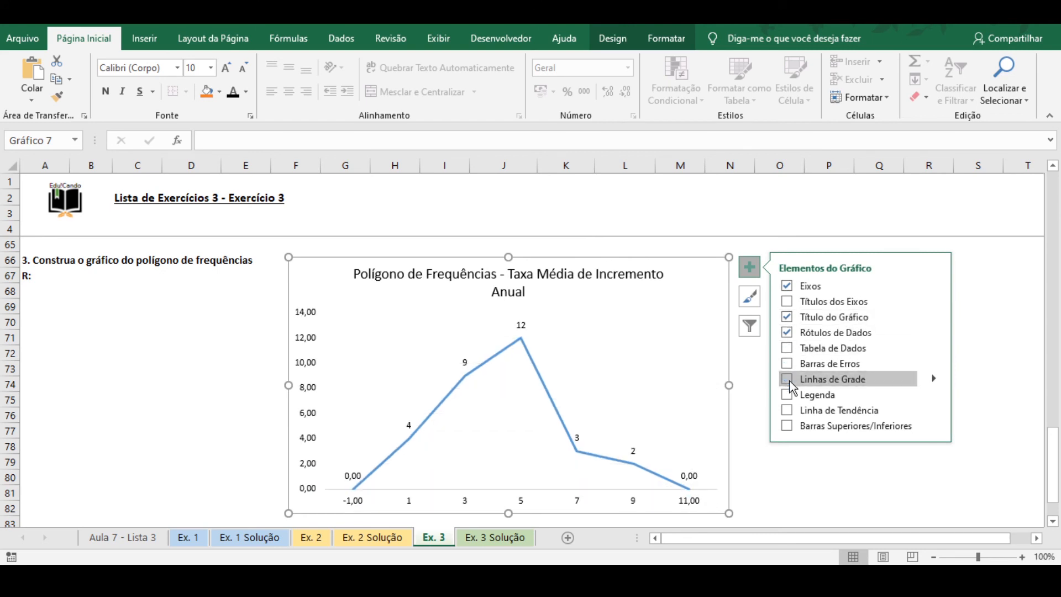
Make the frequency polygon's data labels bold at font size 11.
left_click(519, 326)
left_click(105, 91)
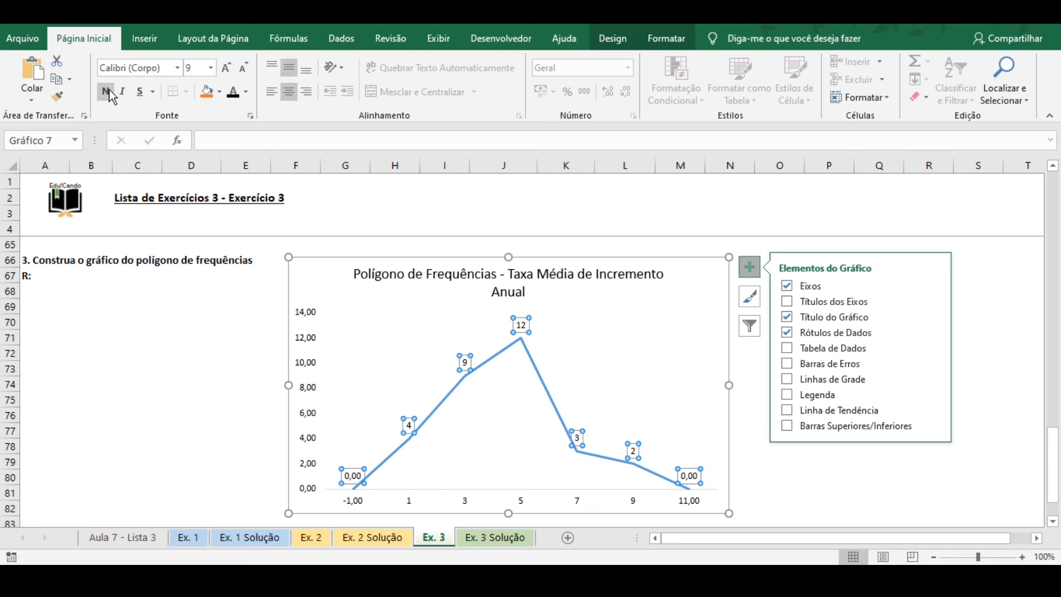
left_click(226, 67)
left_click(792, 490)
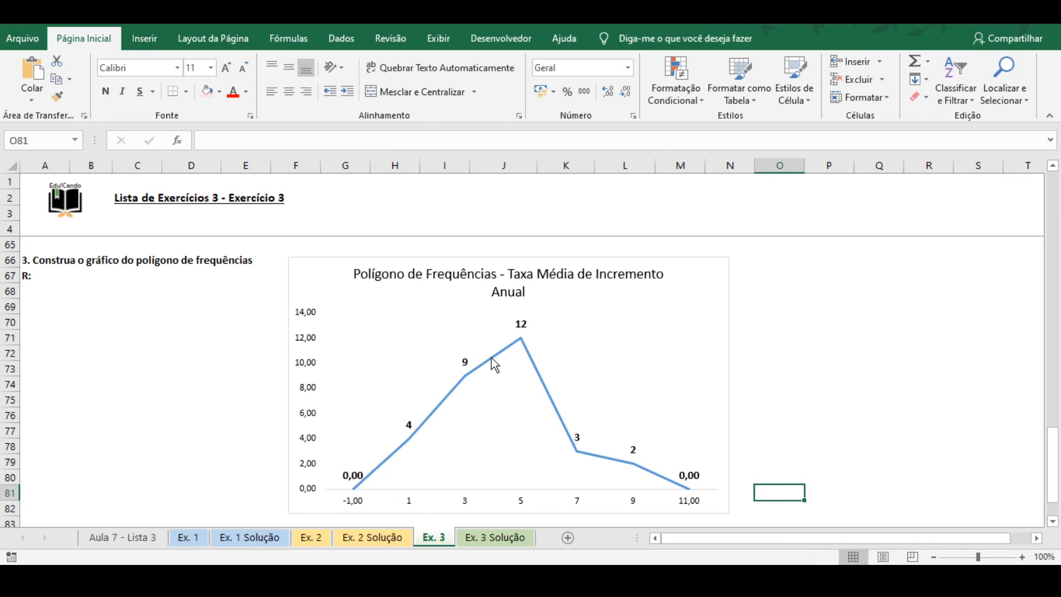
Format the zero frequencies in H40 and H46 of the Freq. Abs. column with no decimal places.
left_click(696, 484)
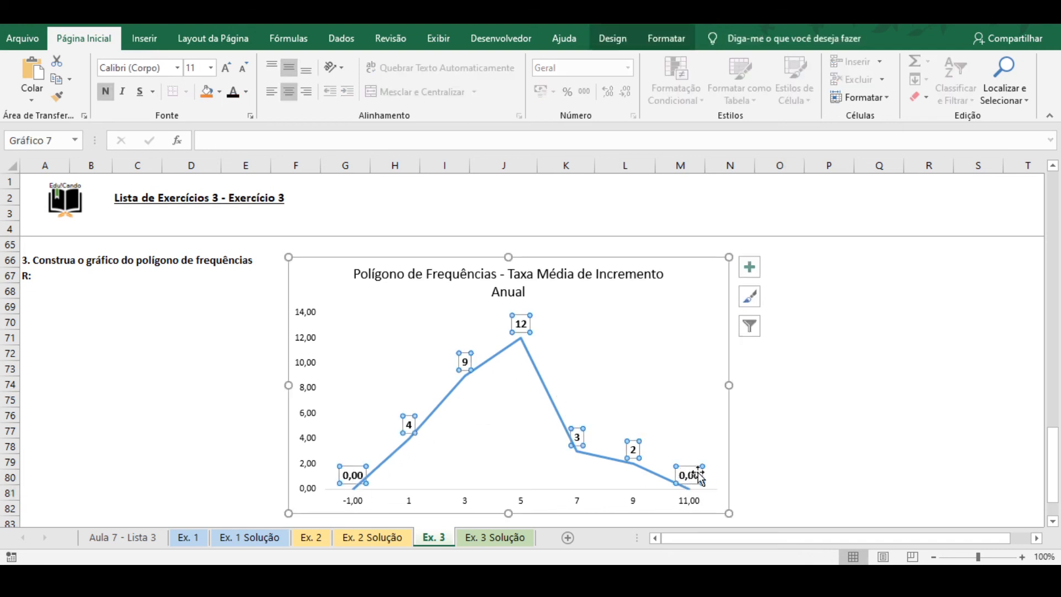
left_click(779, 429)
scroll(683, 366, "up", 4)
scroll(681, 362, "up", 5)
left_click(448, 275)
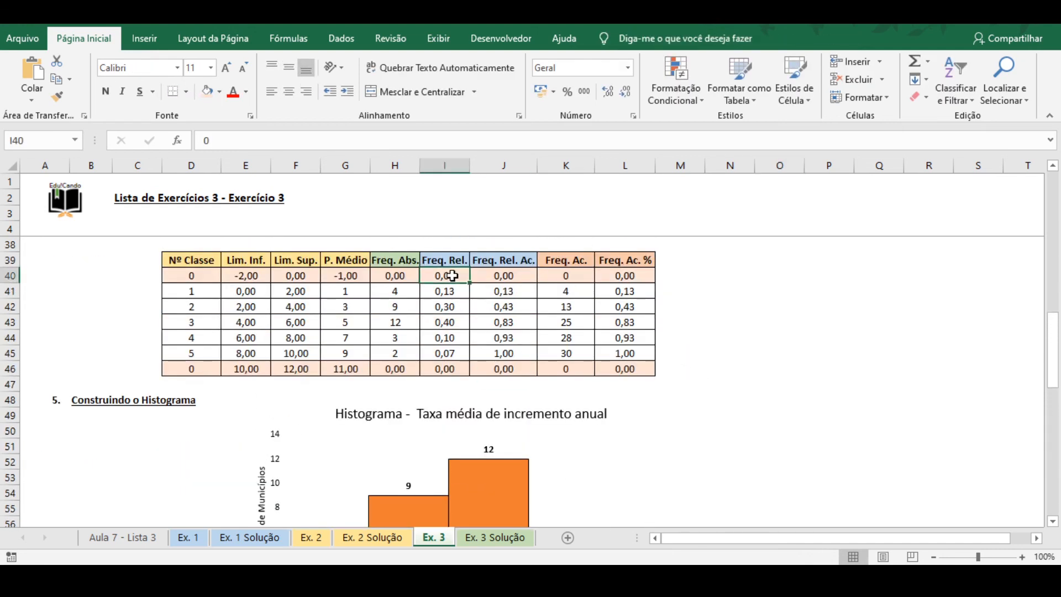
left_click(403, 274)
left_click(415, 365)
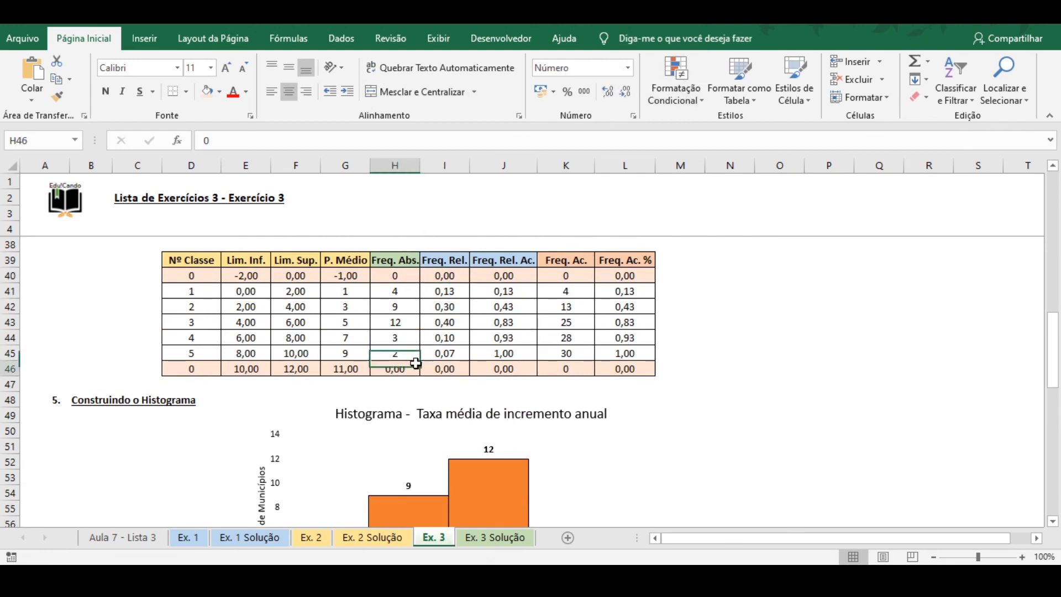
left_click(625, 91)
left_click(625, 91)
scroll(792, 432, "down", 6)
scroll(791, 432, "down", 3)
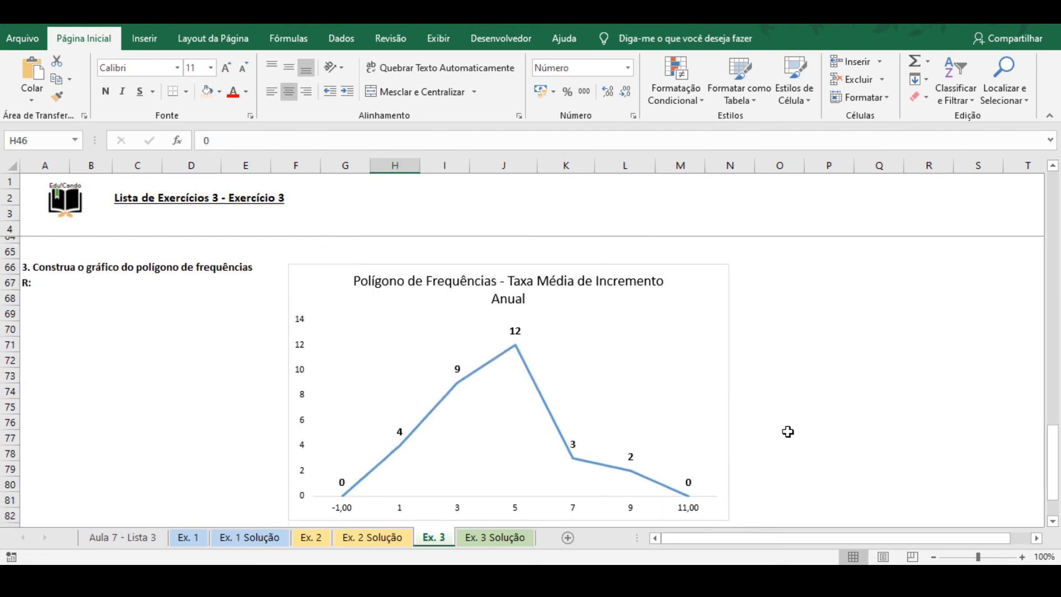
Remove the outlines of the plot area and the chart area of the frequency polygon chart.
left_click(715, 346)
left_click(613, 39)
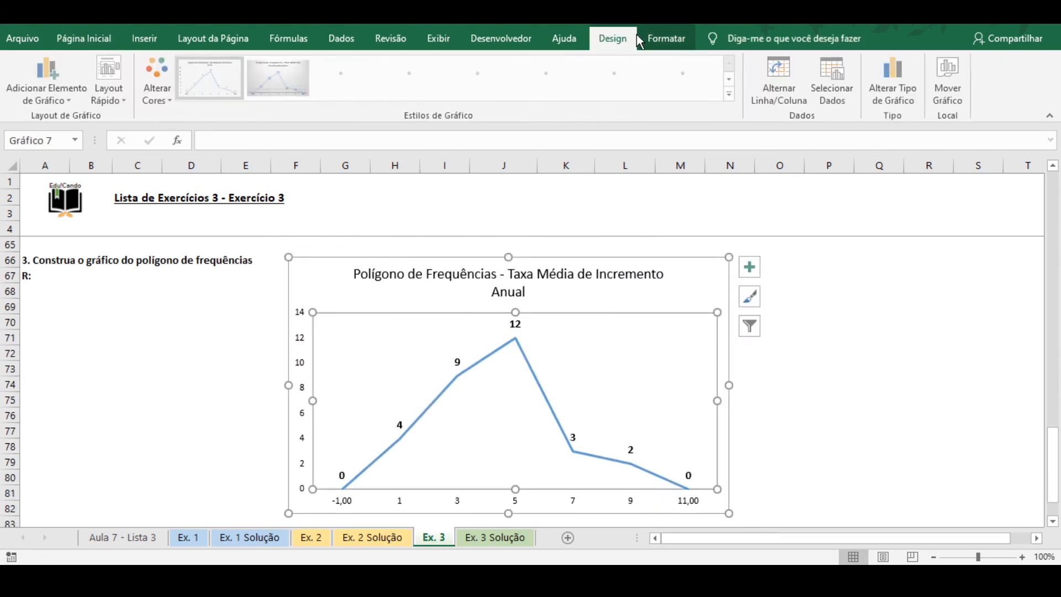
left_click(666, 38)
left_click(474, 79)
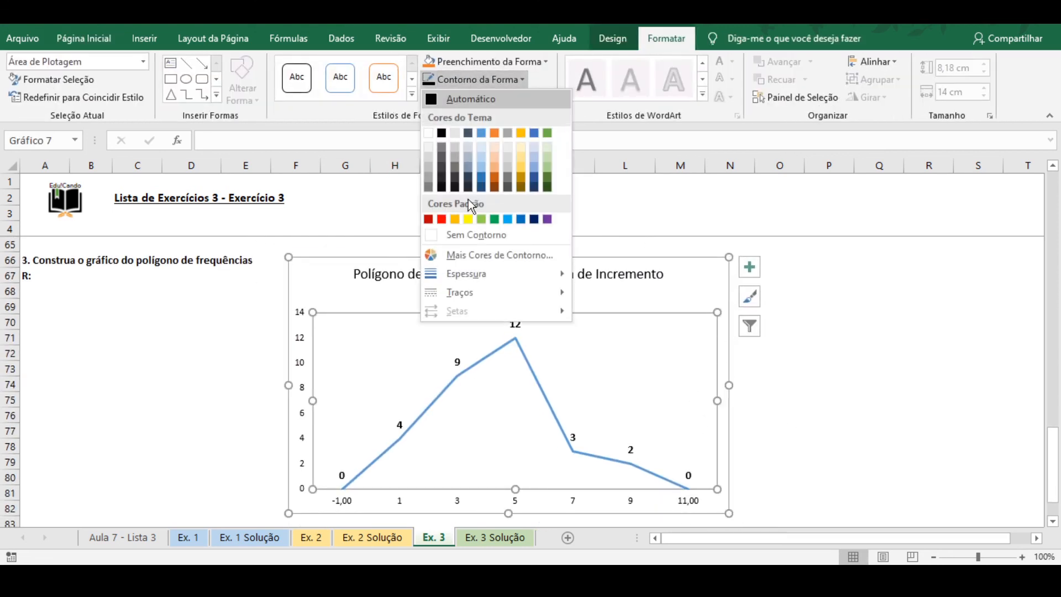
left_click(450, 235)
left_click(891, 383)
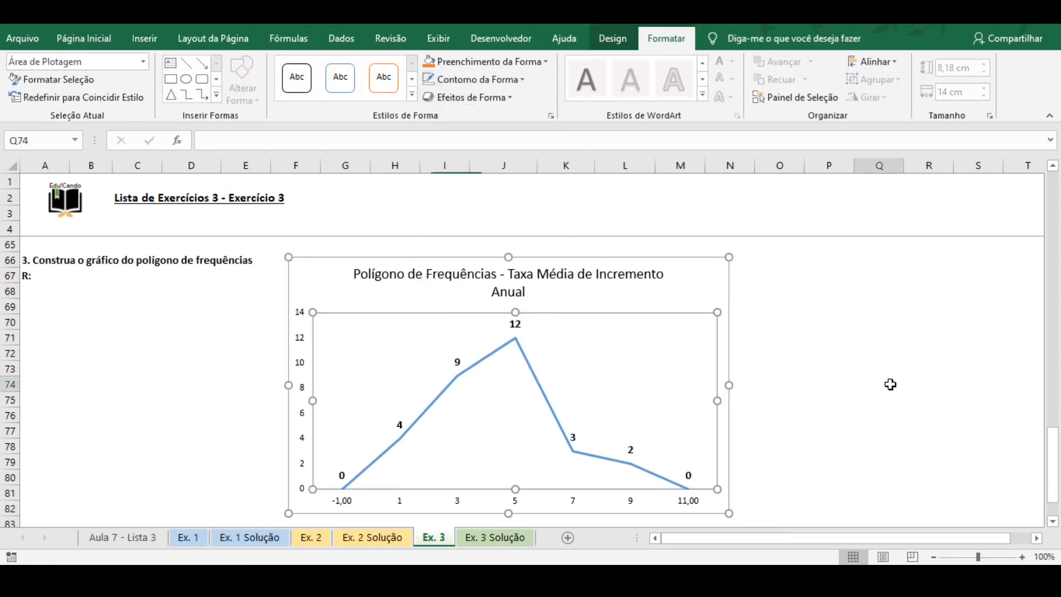
left_click(734, 279)
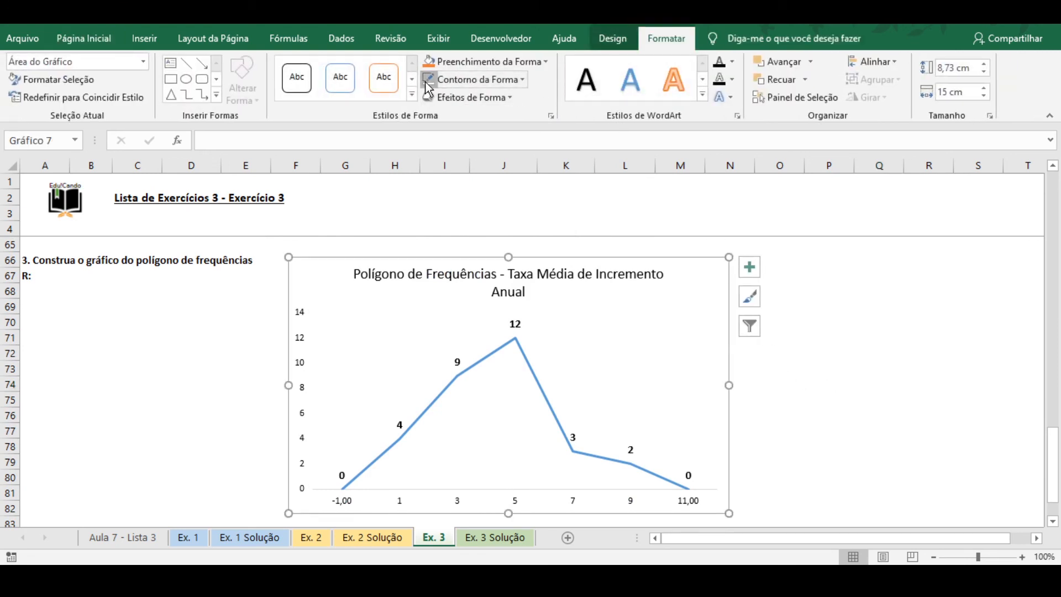
left_click(876, 386)
Insert a line chart of Freq. Ac. (K39:K45) with the Lim. Sup. values (F39:F45) as categories.
scroll(777, 371, "down", 3)
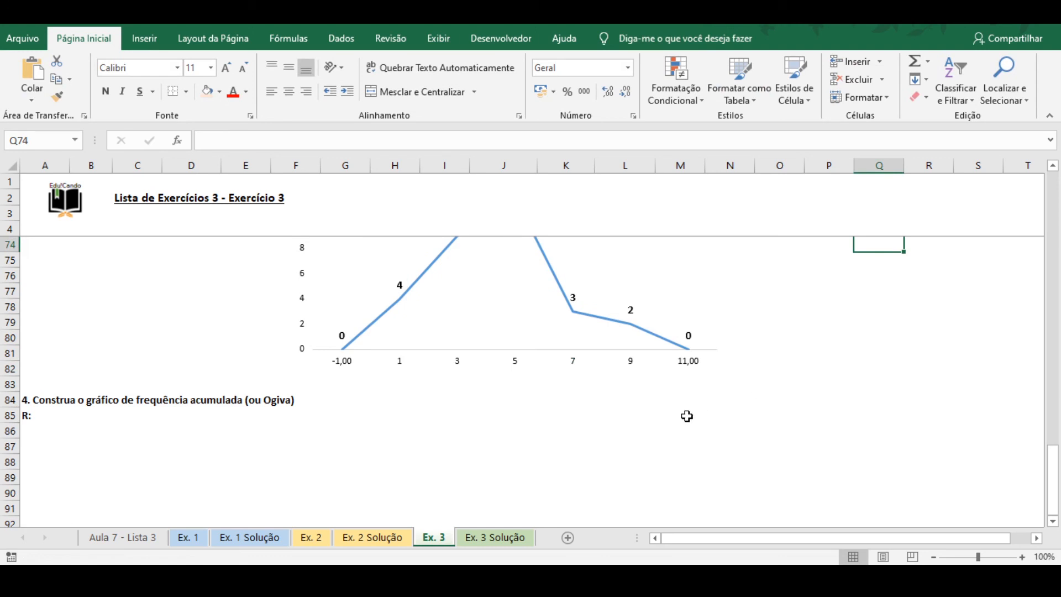
scroll(335, 409, "down", 3)
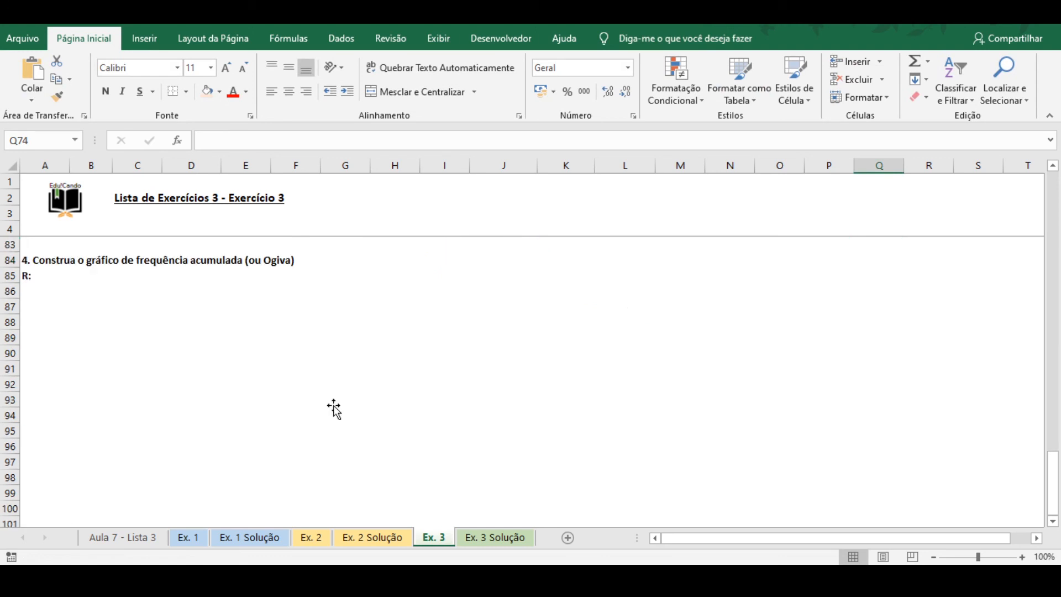
scroll(348, 340, "up", 4)
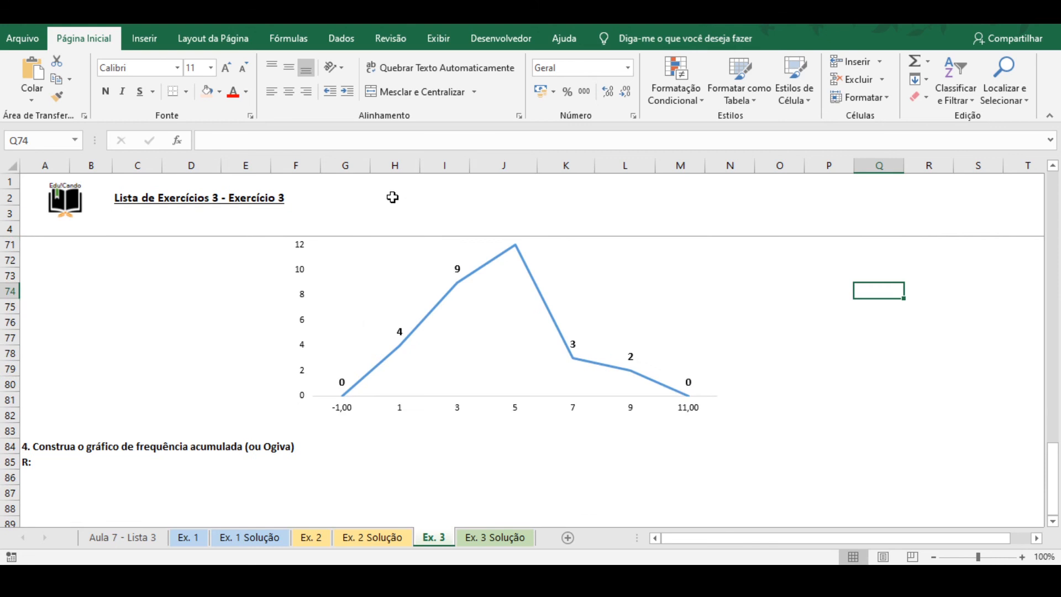
scroll(483, 354, "up", 14)
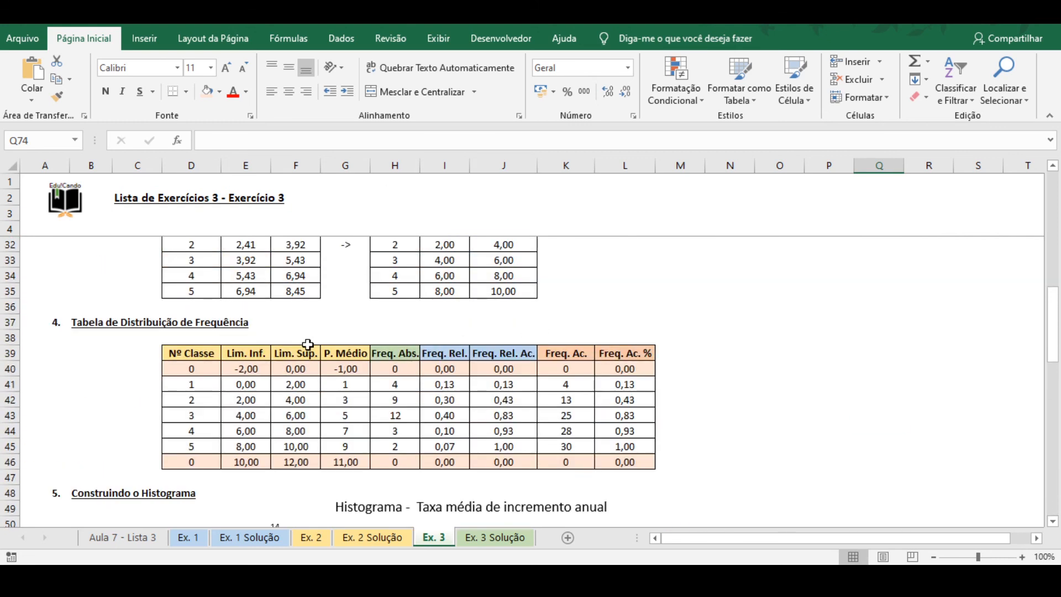
scroll(307, 346, "down", 3)
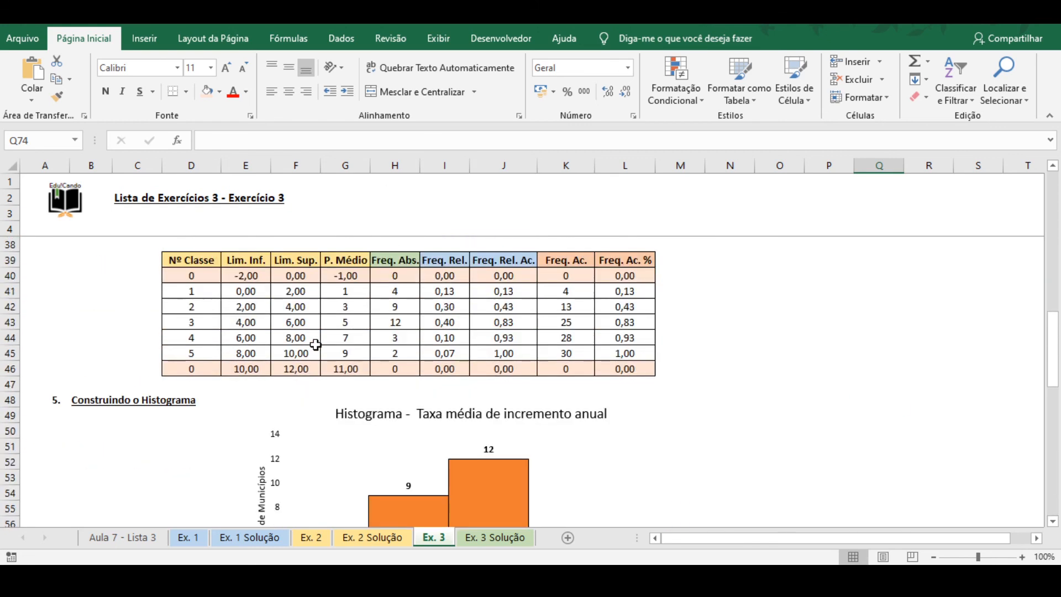
left_click(10, 369)
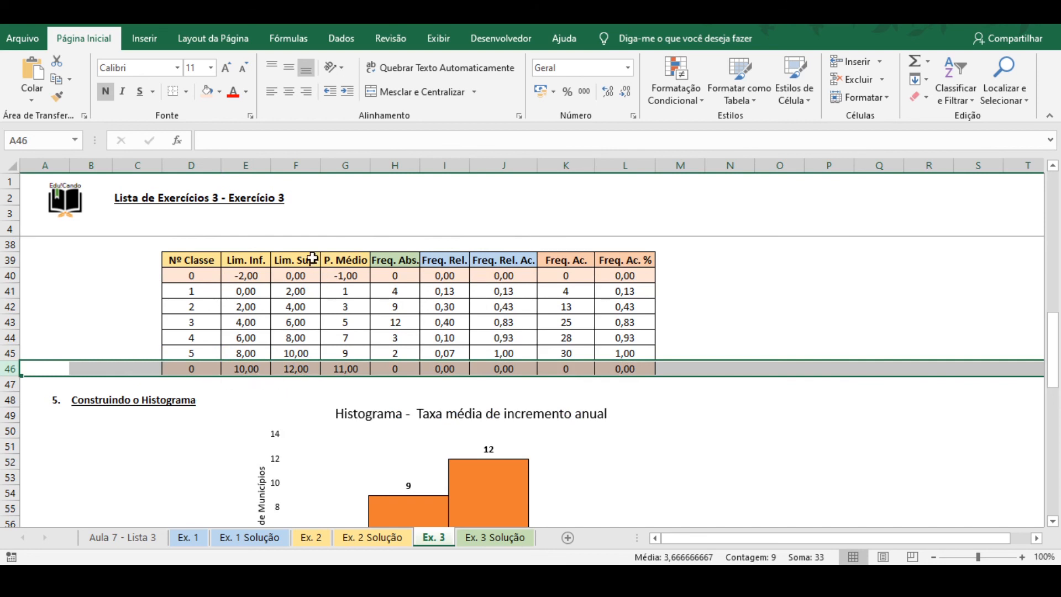
left_click_drag(311, 258, 309, 354)
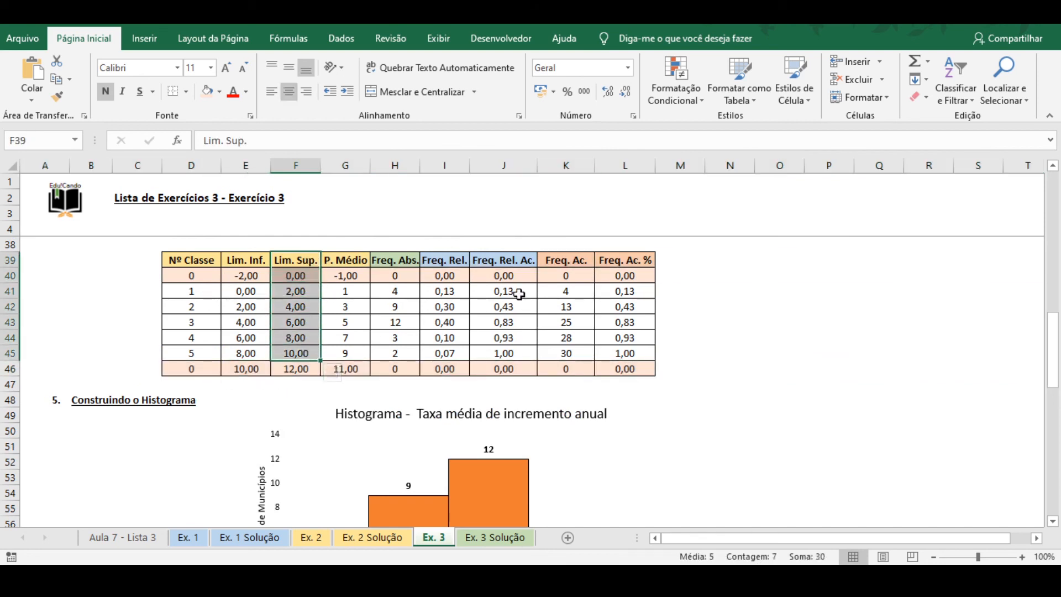
left_click_drag(578, 258, 567, 352)
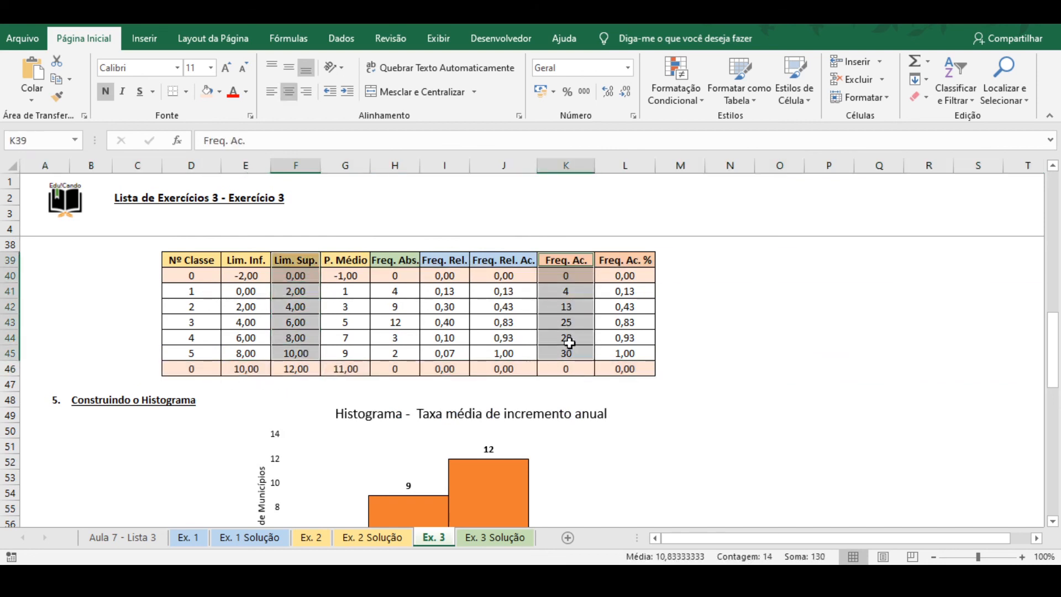
left_click(144, 38)
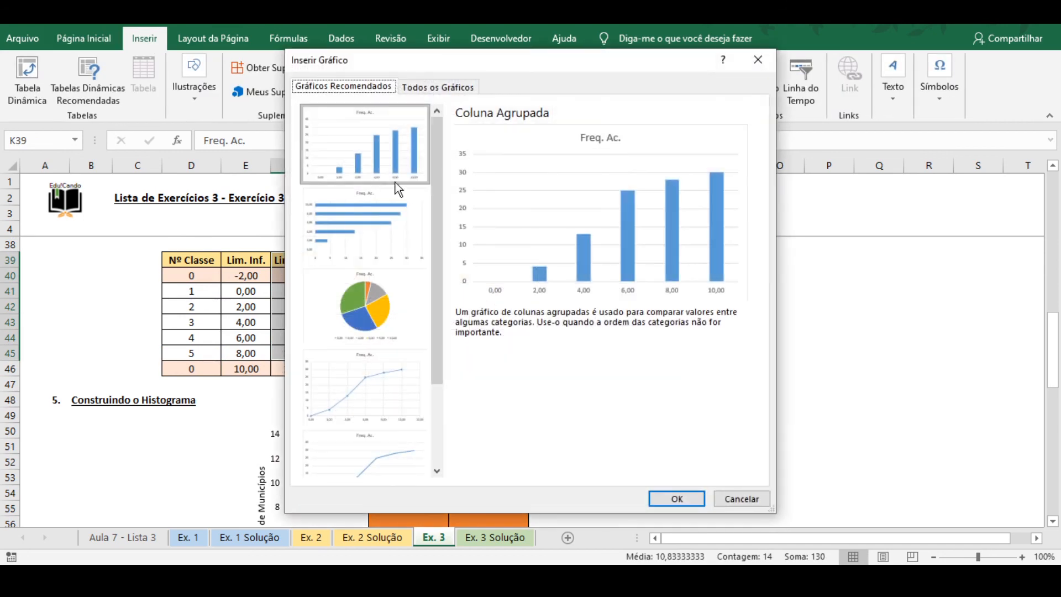
left_click(423, 88)
left_click(353, 170)
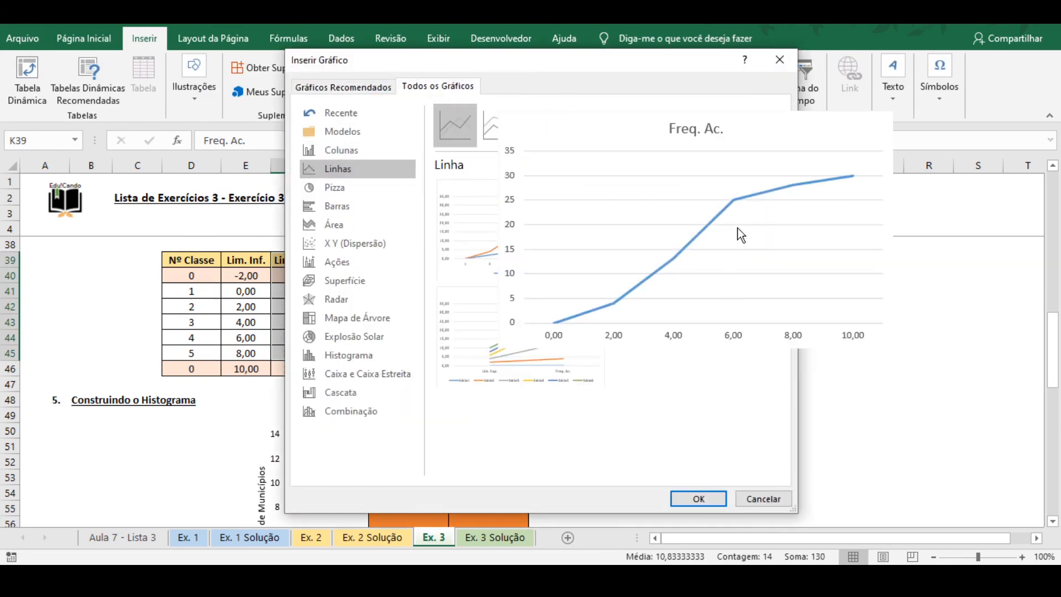
left_click(741, 232)
left_click(699, 499)
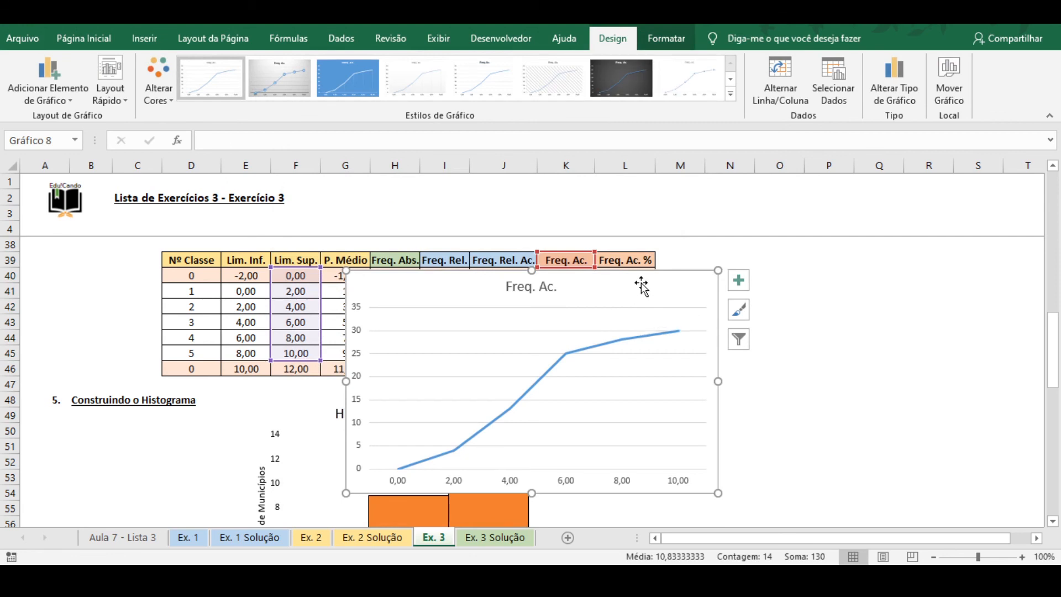
Cut the new Freq. Ac. chart from the frequency table and paste it at G86 under question 4.
key("ctrl+x")
scroll(388, 300, "down", 14)
scroll(388, 299, "down", 1)
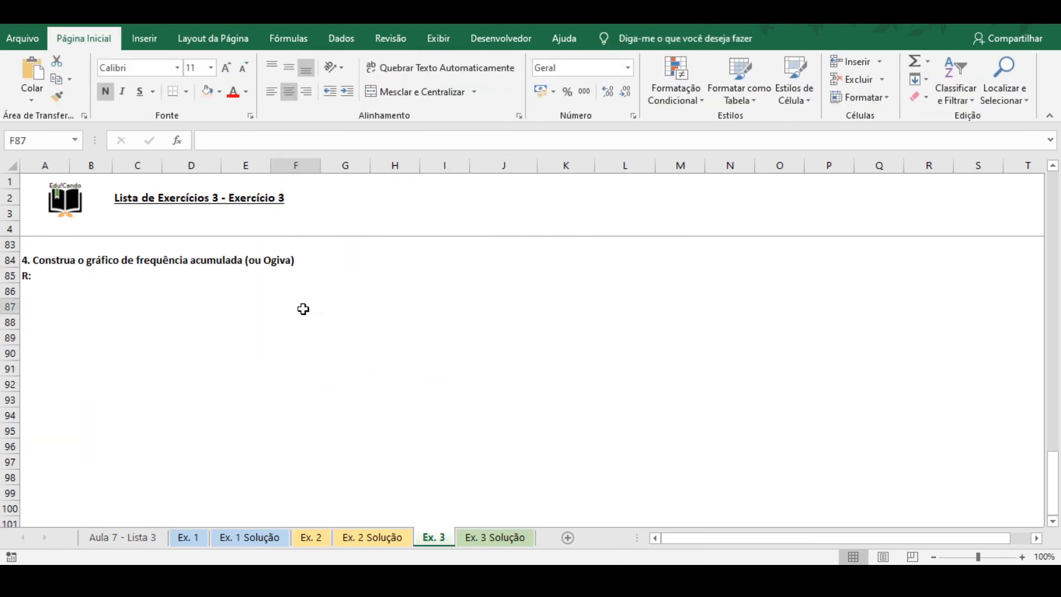
left_click(303, 308)
left_click(352, 297)
key("ctrl+v")
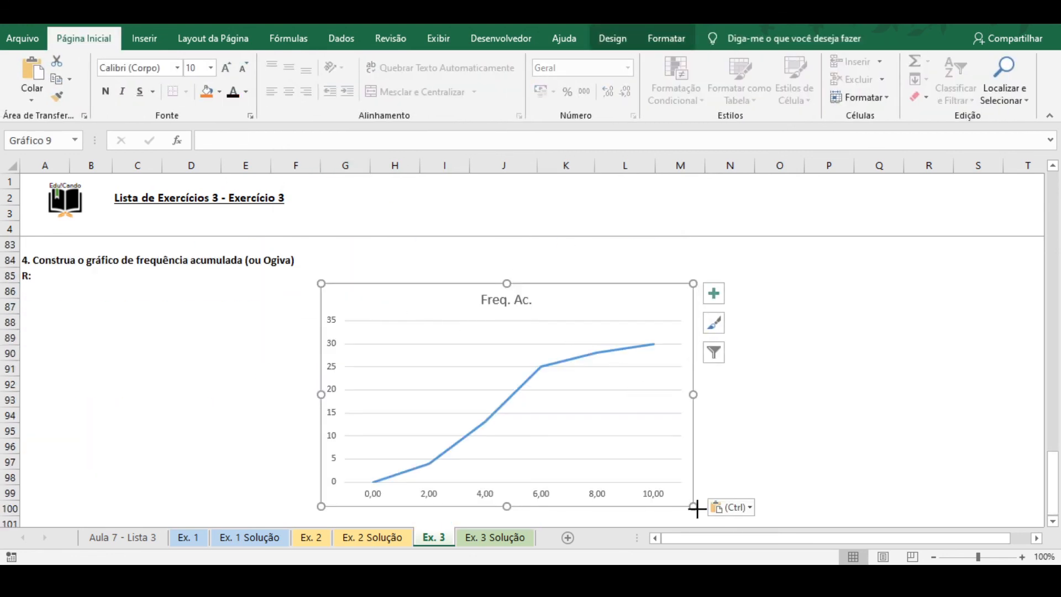
left_click_drag(696, 508, 743, 524)
key("ctrl+z")
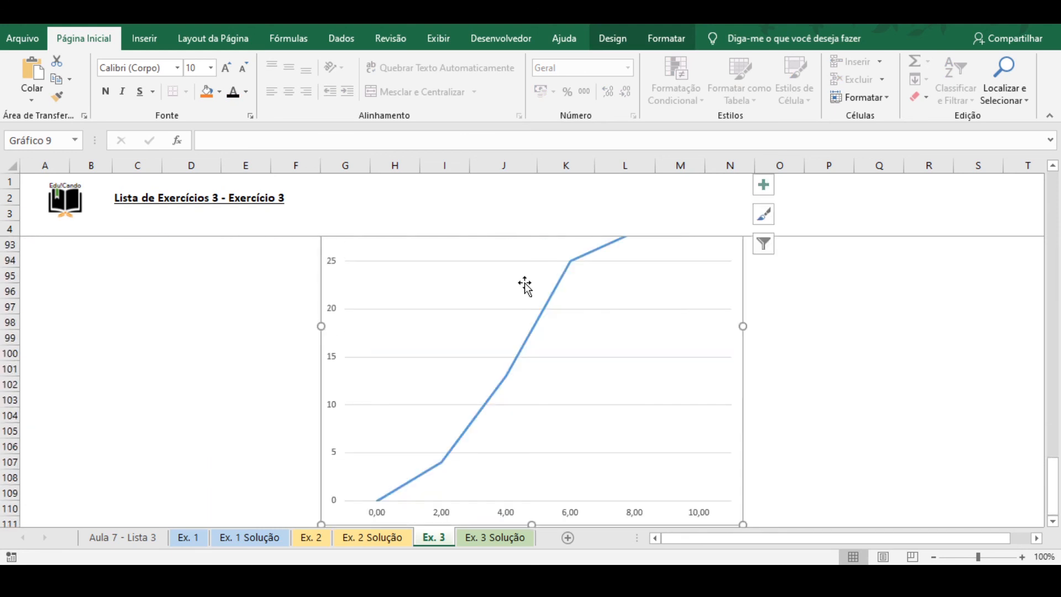
key("ctrl+z")
scroll(608, 318, "up", 3)
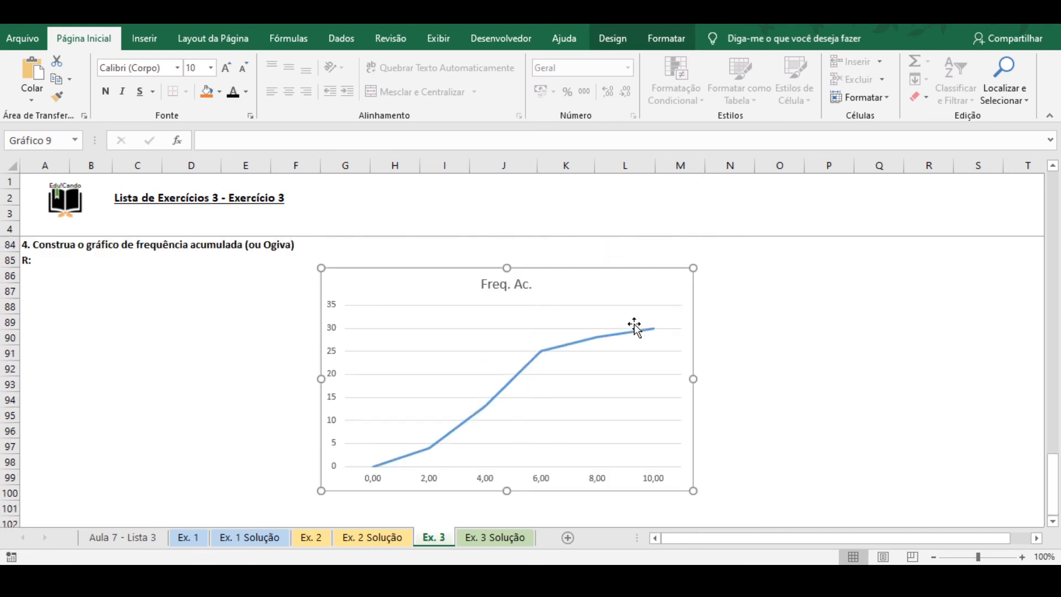
Move the Freq. Ac. chart up beside the question 4 heading and enlarge it to about 8.31 cm high by 13.68 cm wide.
left_click(634, 327)
left_click_drag(592, 272, 589, 251)
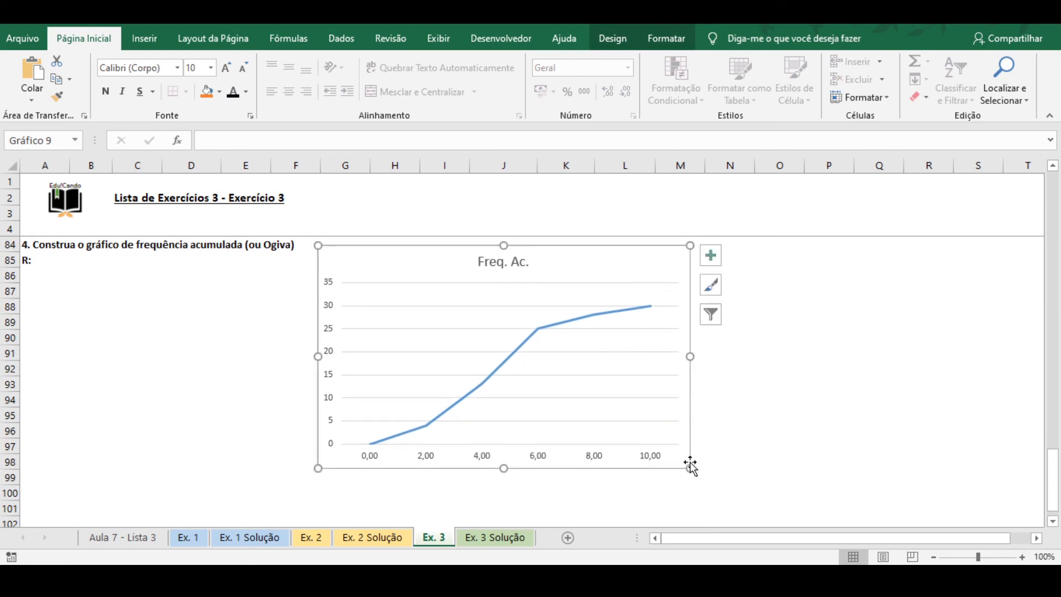
left_click_drag(691, 467, 718, 488)
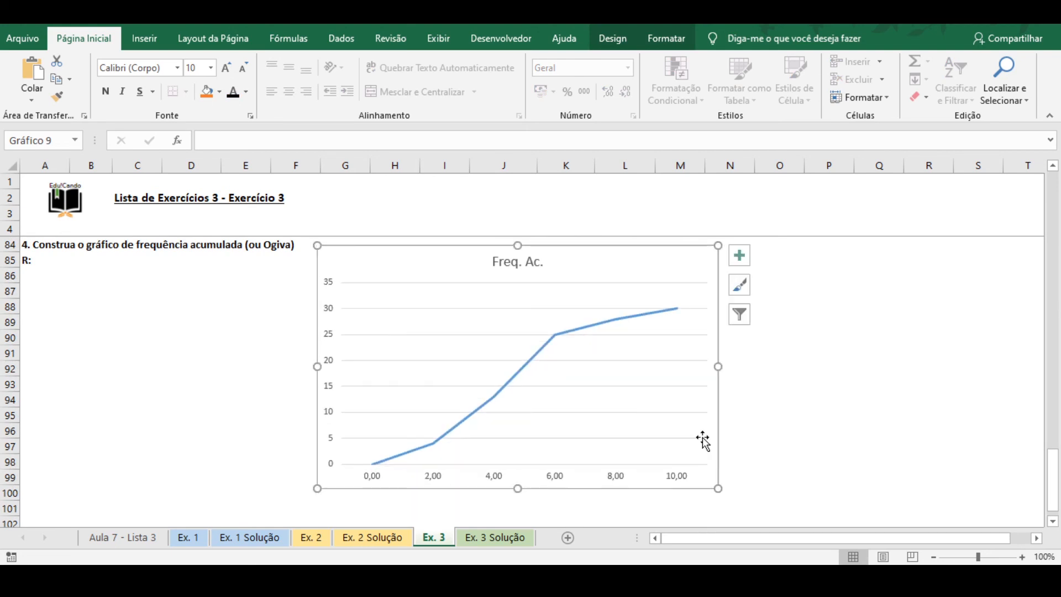
Hide the gridlines of the Freq. Ac. chart and add data labels to its line.
left_click(753, 255)
left_click(777, 367)
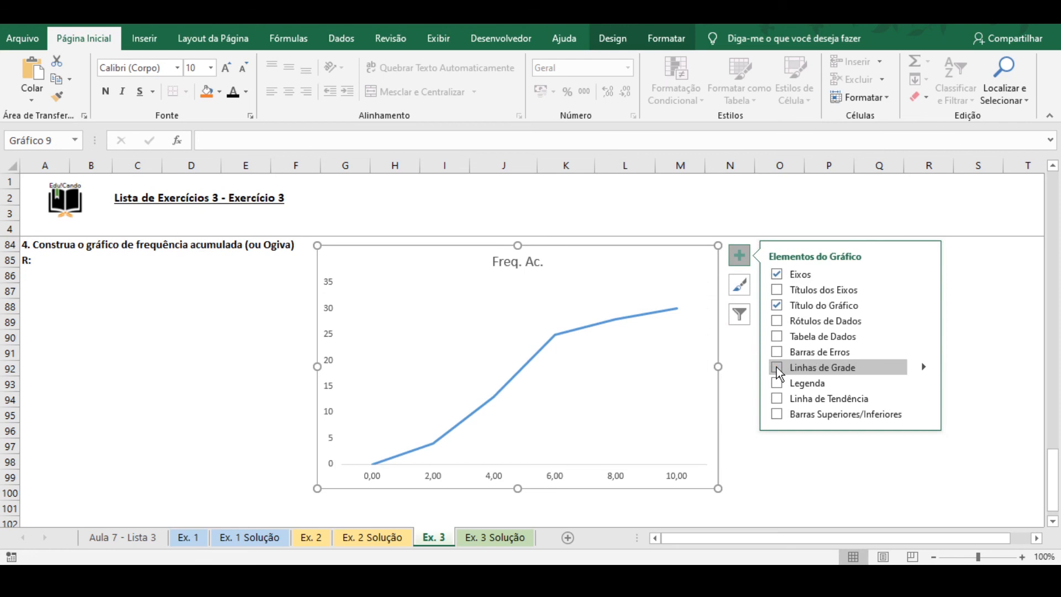
left_click(777, 323)
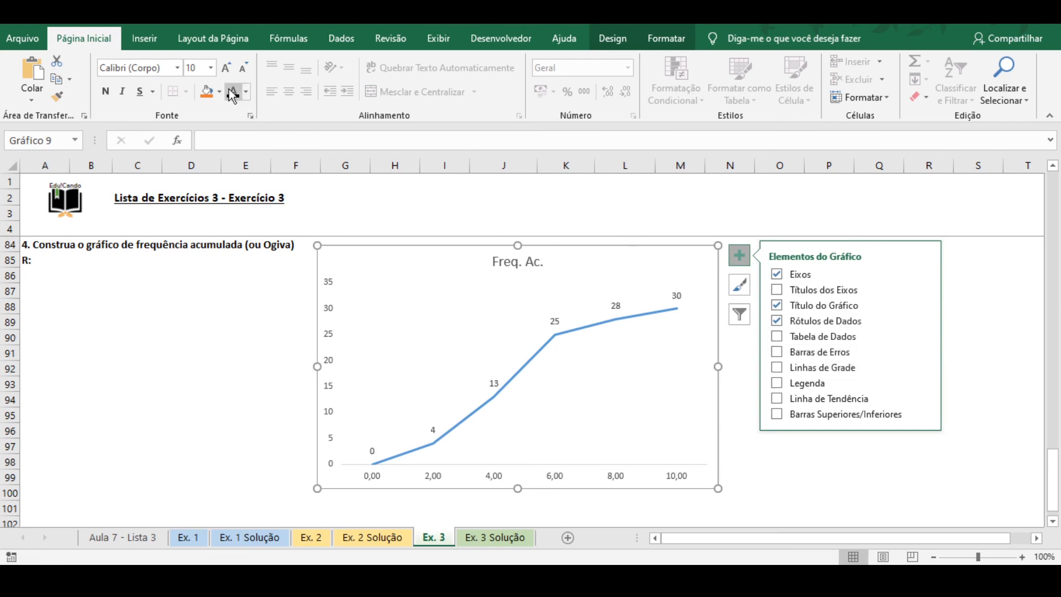
Make all text in the Freq. Ac. chart black and remove the chart area's outline.
left_click(666, 39)
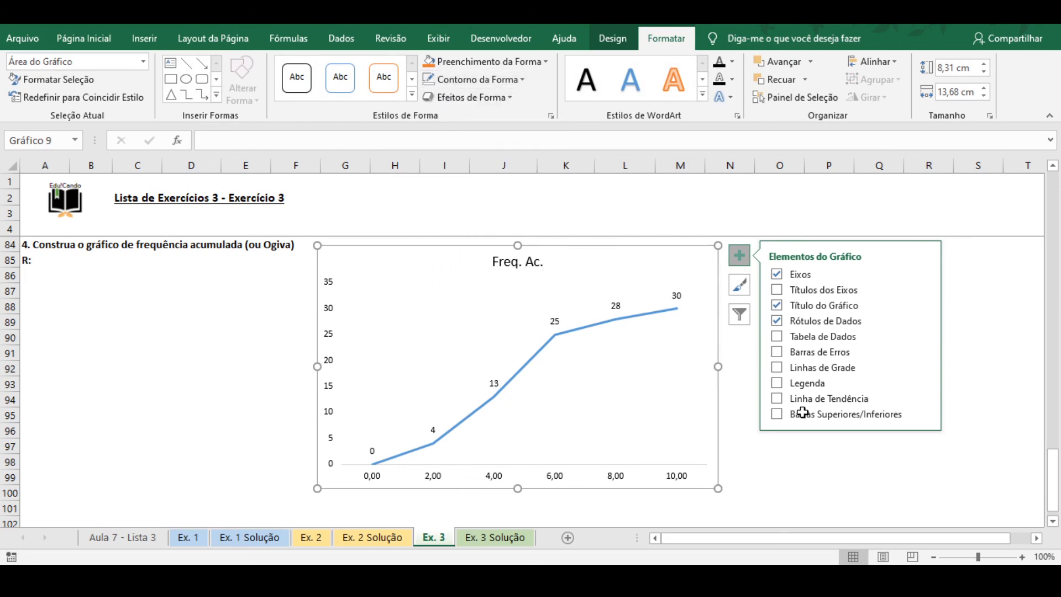
left_click(829, 492)
Change the chart title to "Polígono de Frequência Acumulada - Tx Média de Incremento Anual".
left_click_drag(545, 263, 489, 259)
left_click(540, 264)
key("BackSpace")
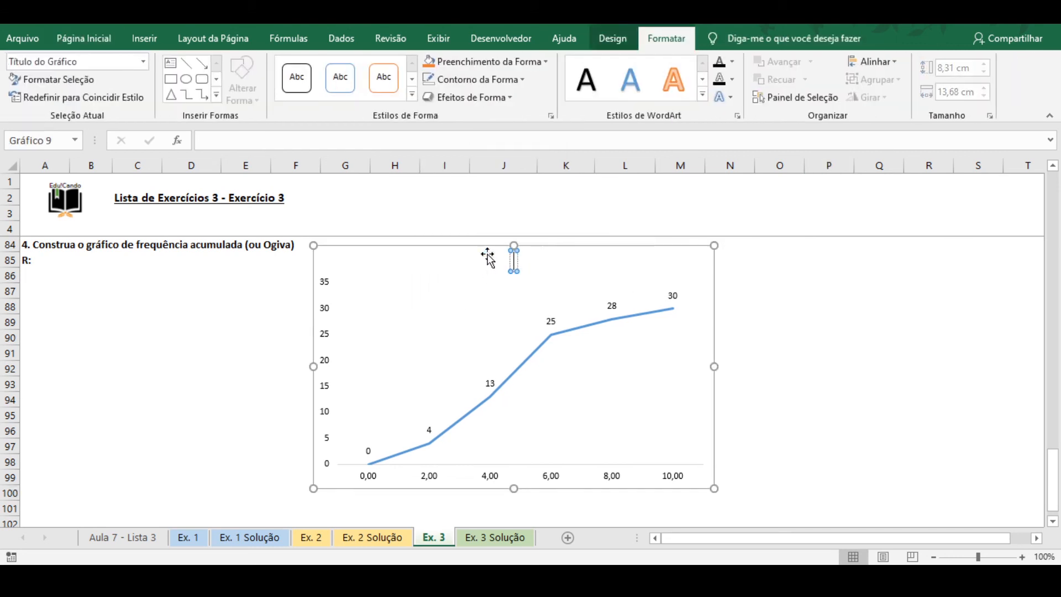
type("Polígono de")
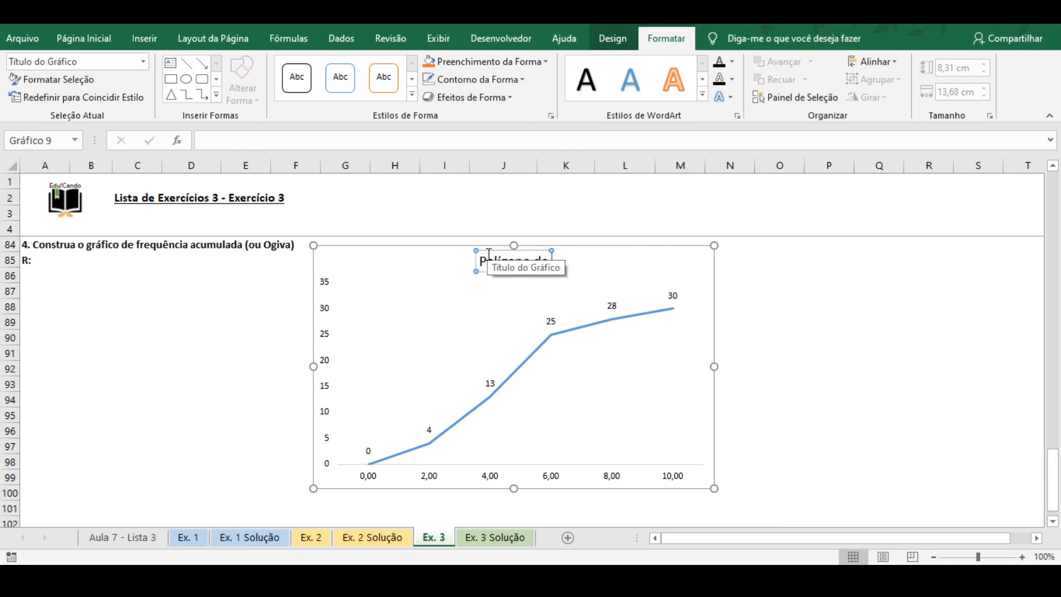
type(" Frequ")
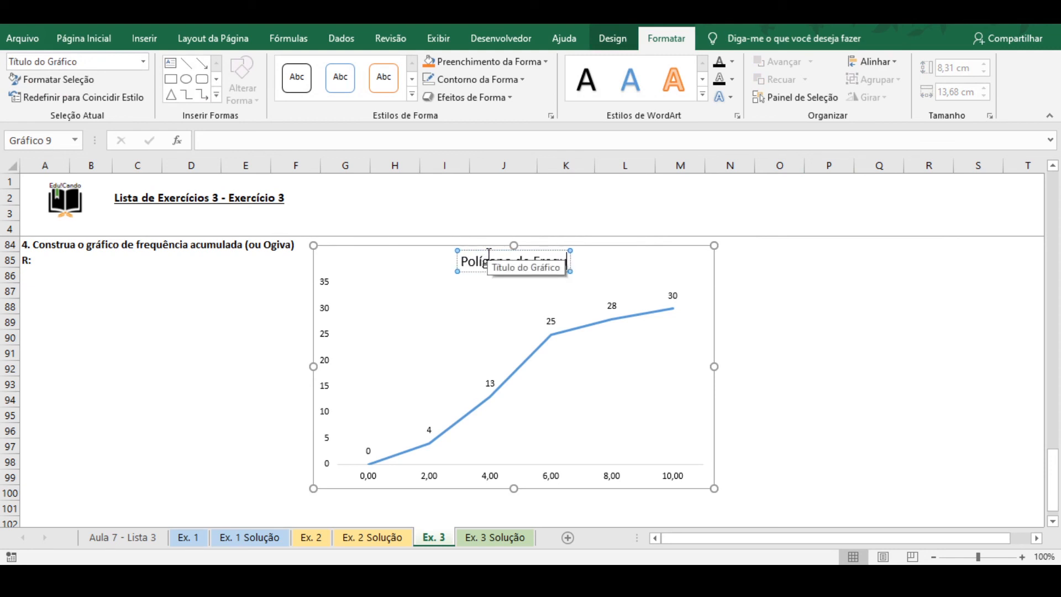
type("ência Acumulada")
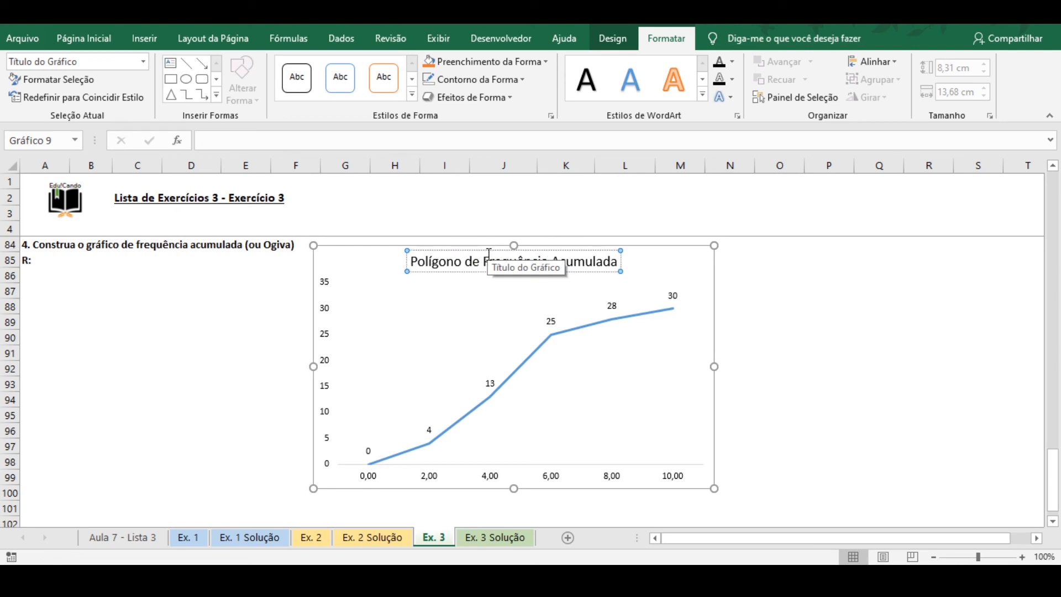
type(" - Tx Média de")
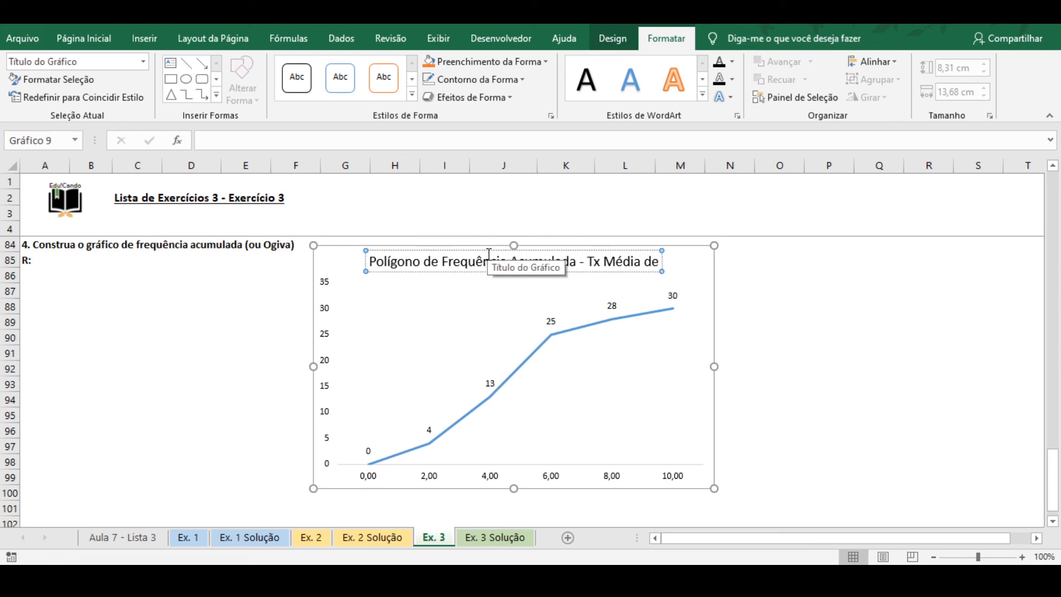
type(" Inciemento Anual")
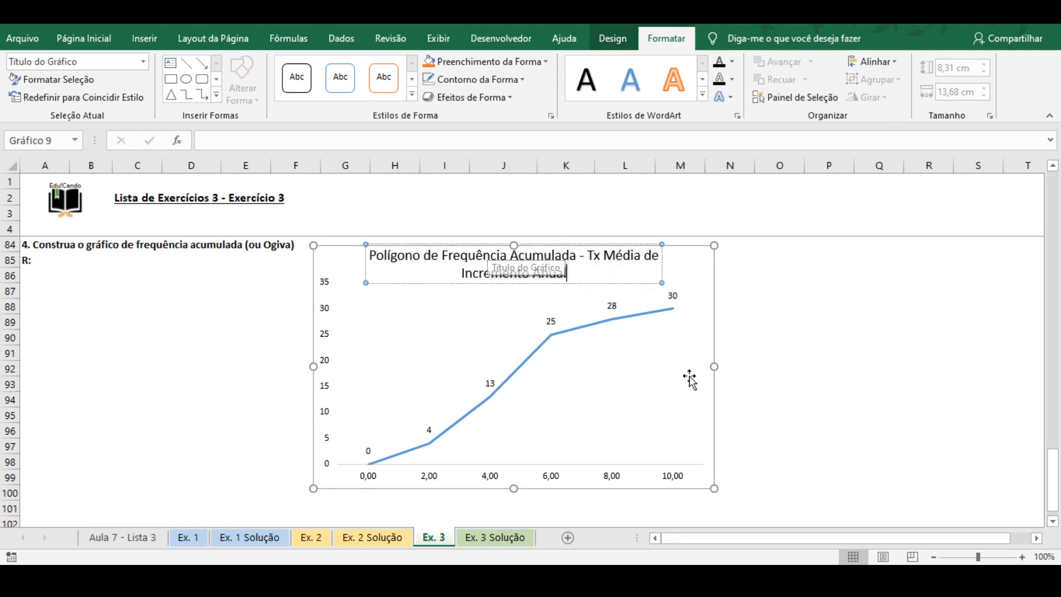
left_click(768, 338)
Make the data labels of the cumulative frequency chart bold and increase their font size.
left_click(499, 381)
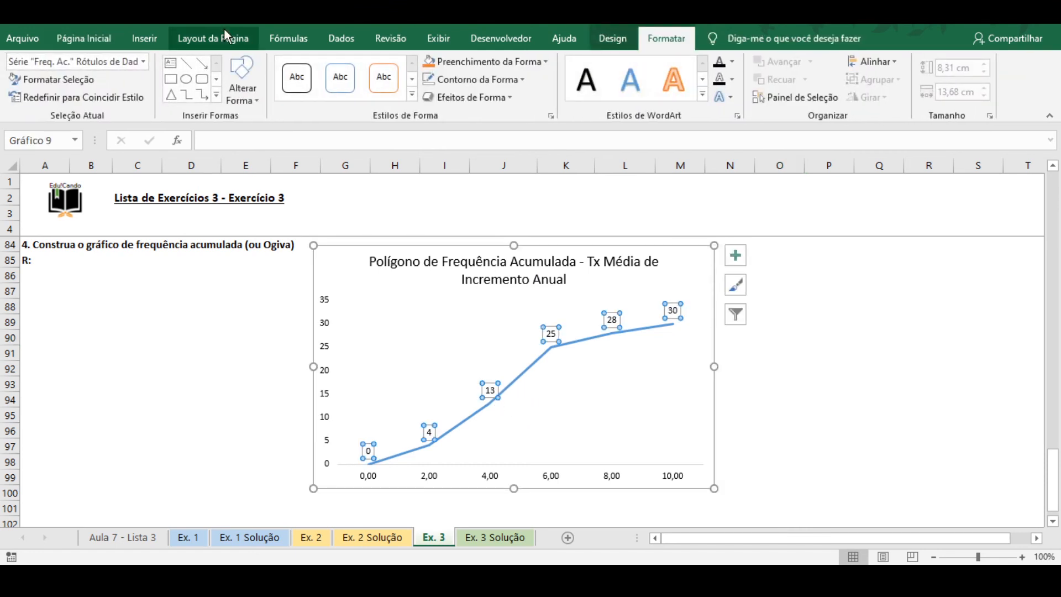
left_click(91, 35)
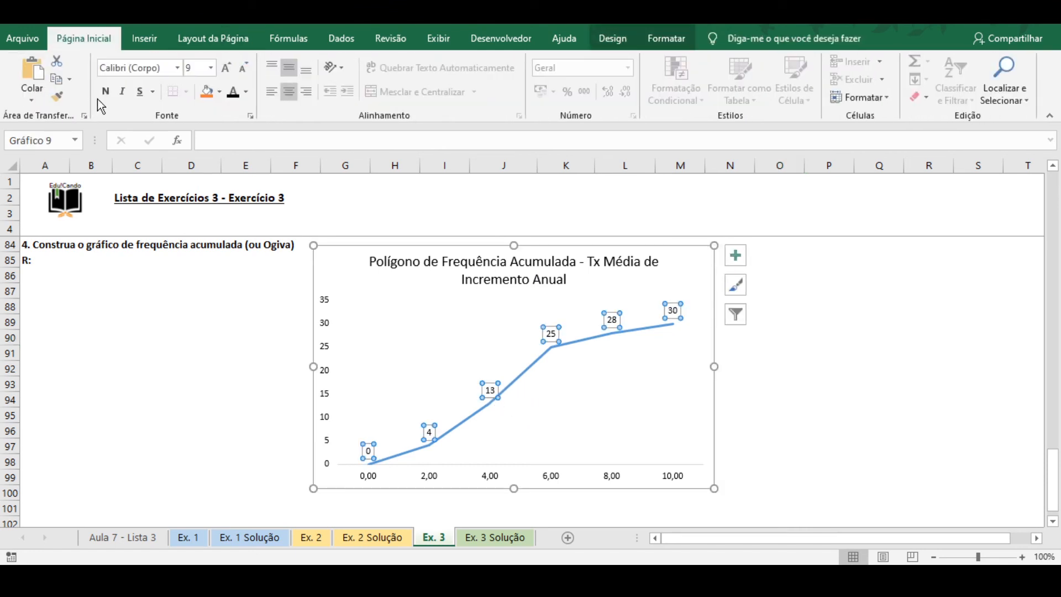
left_click(221, 74)
left_click(221, 74)
left_click(792, 369)
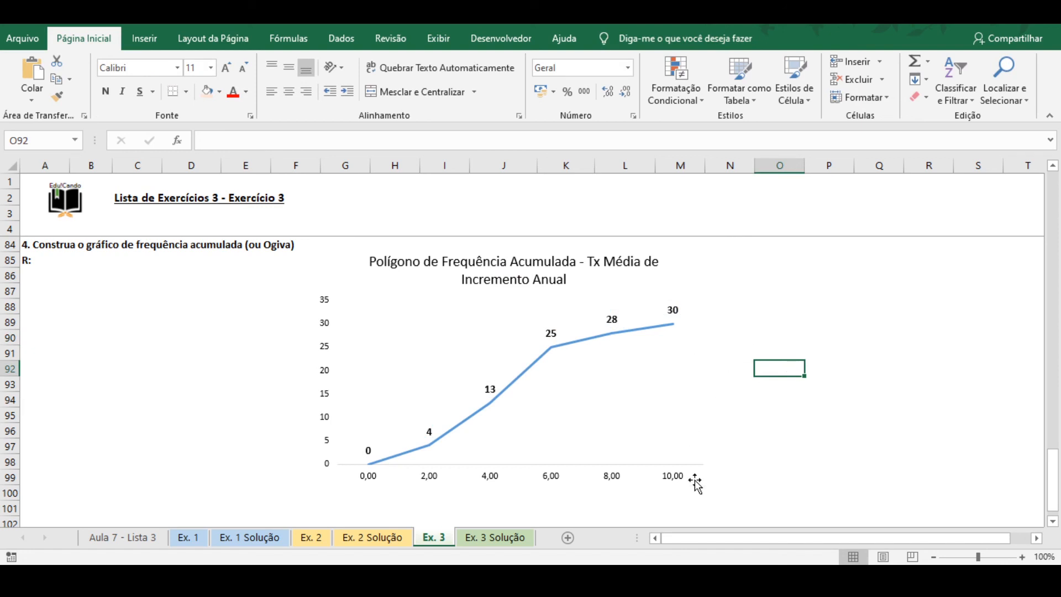
Format the Lim. Sup. values in F40:F45 with no decimal places so the ogive's horizontal axis uses whole numbers.
left_click(670, 378)
scroll(673, 359, "up", 17)
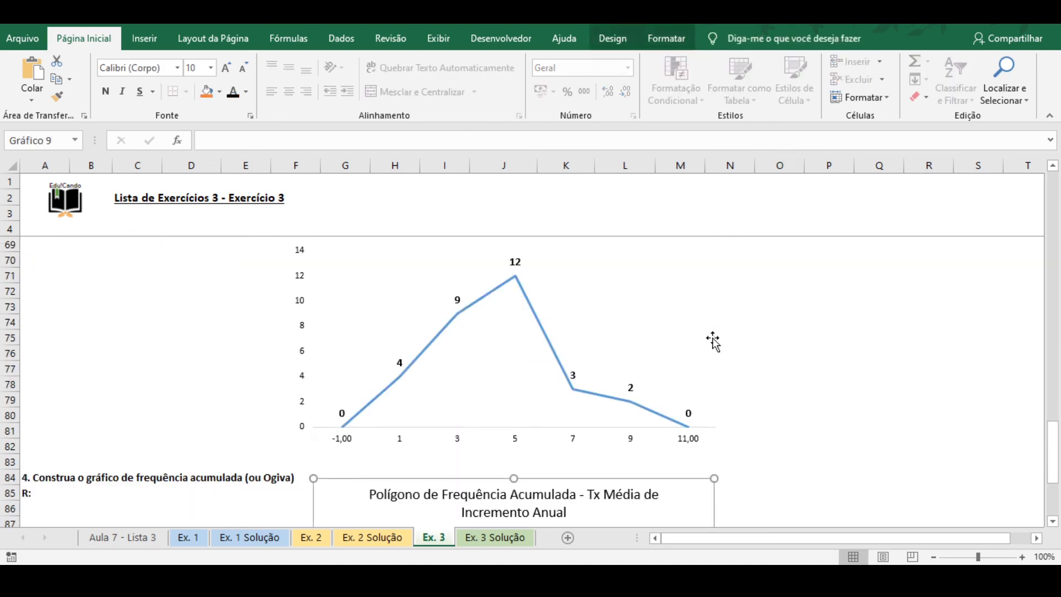
left_click_drag(300, 358, 296, 430)
left_click(625, 91)
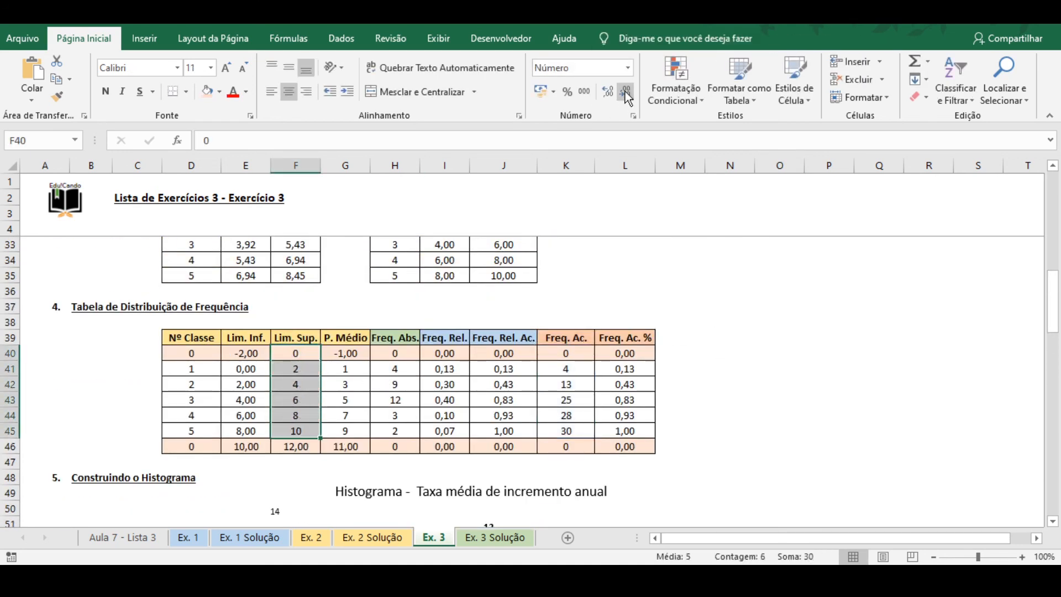
left_click(778, 369)
scroll(779, 368, "down", 13)
scroll(779, 371, "down", 4)
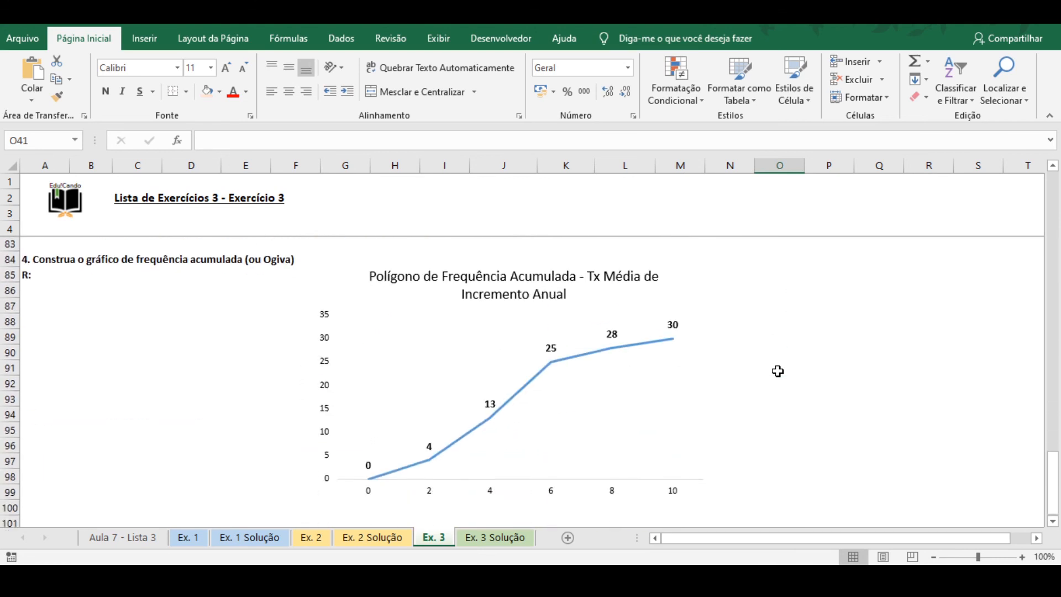